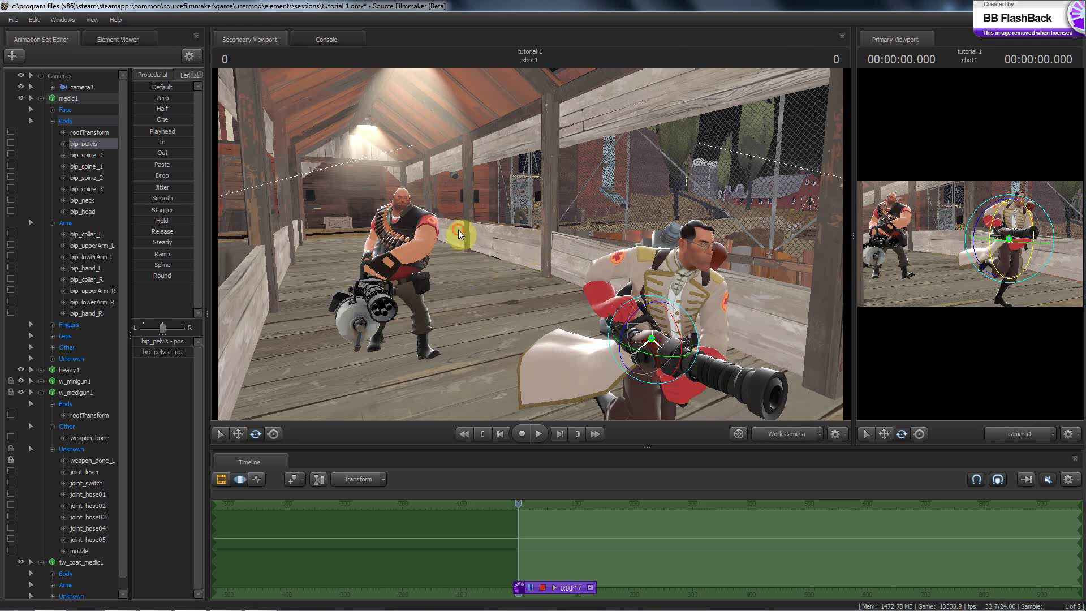
- Collapse the expanded medic1, w_medigun1 and tw_coat_medic1 animation sets so only the model names are listed
{"action": "left_click_drag", "start_coordinate": [458, 230], "coordinate": [531, 248]}
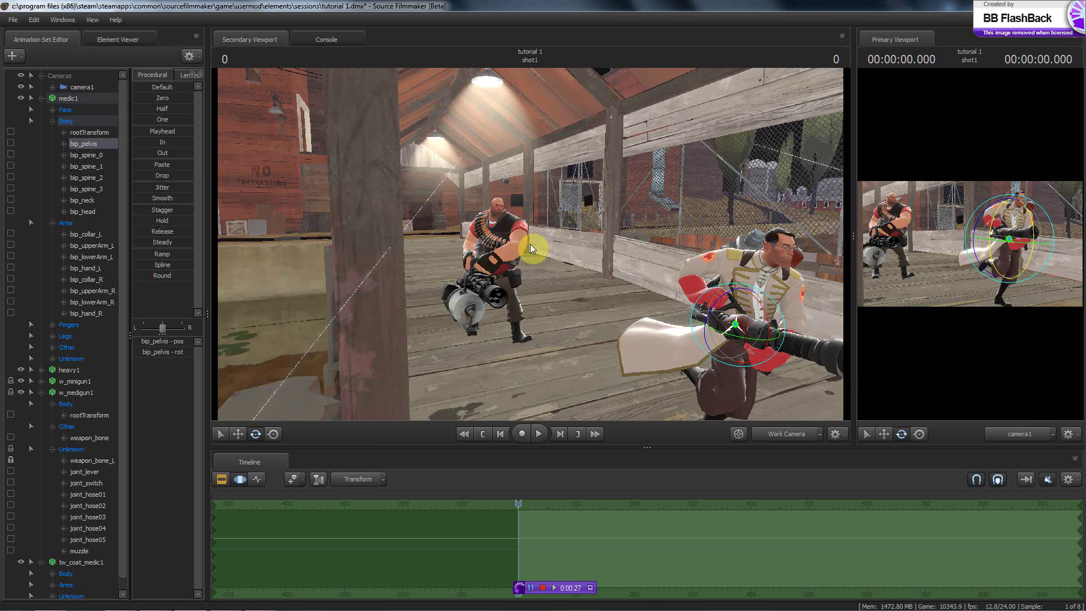
{"action": "left_click", "coordinate": [52, 121]}
{"action": "left_click", "coordinate": [40, 98]}
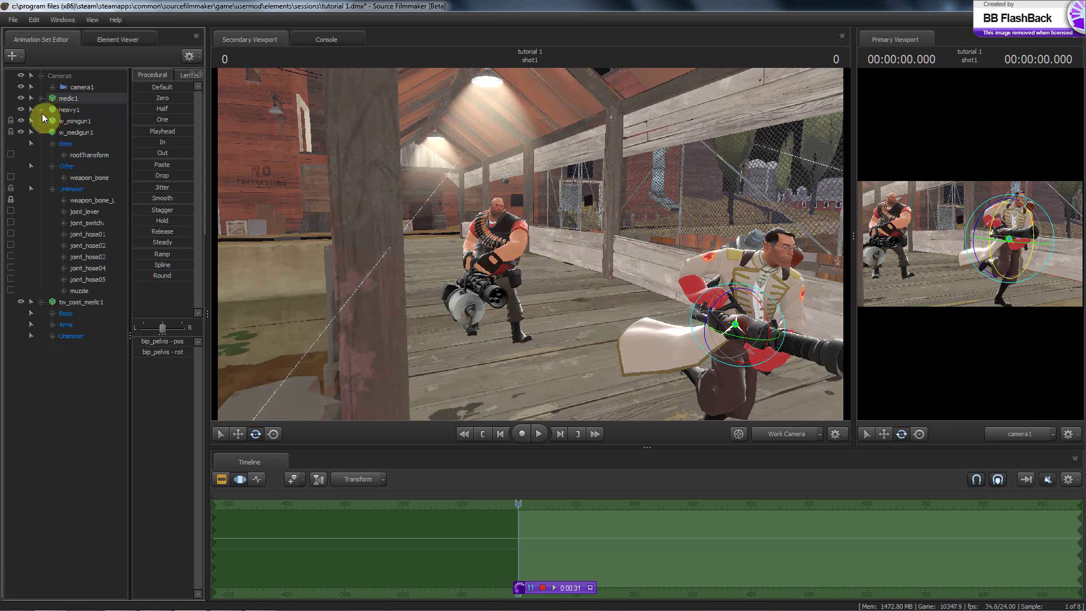
{"action": "left_click", "coordinate": [39, 131]}
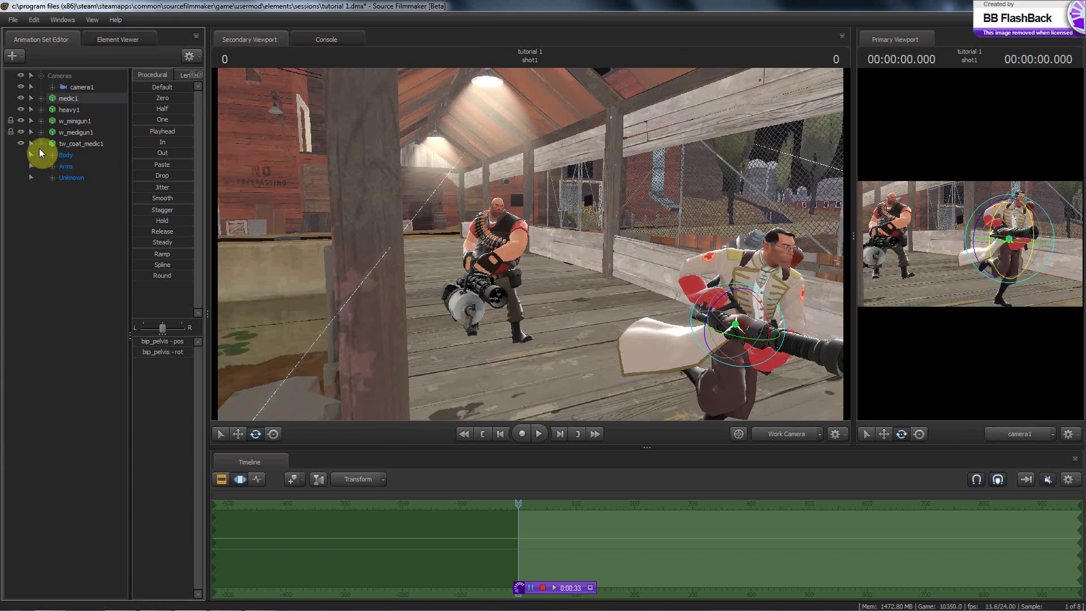
{"action": "left_click", "coordinate": [40, 144]}
- Enlarge the secondary viewport by shrinking the primary viewport and the timeline
{"action": "left_click_drag", "start_coordinate": [852, 237], "coordinate": [909, 237]}
{"action": "left_click_drag", "start_coordinate": [1026, 242], "coordinate": [1042, 242]}
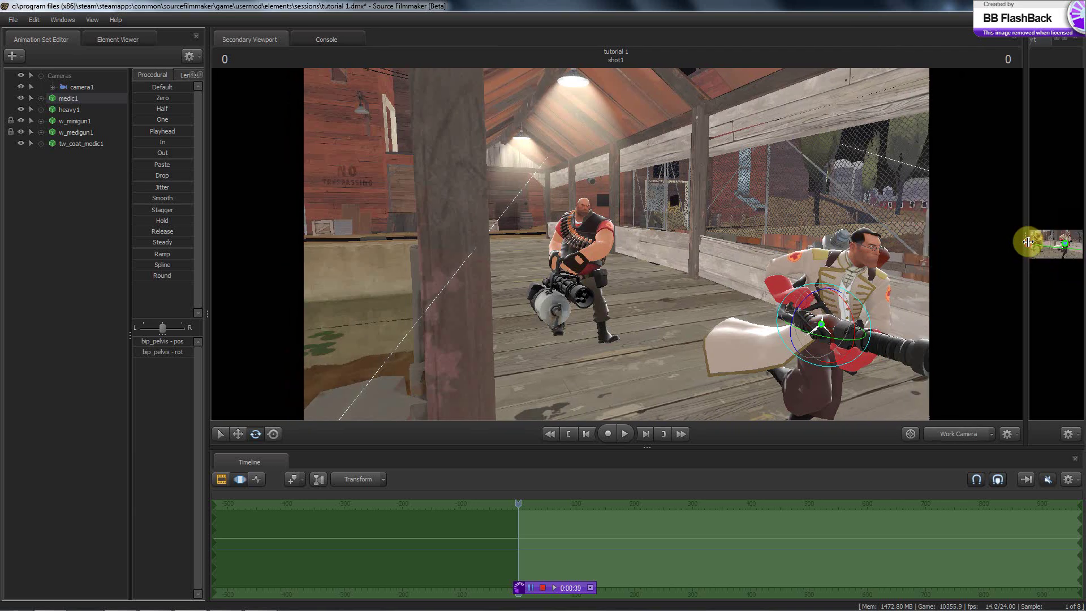
{"action": "left_click_drag", "start_coordinate": [654, 445], "coordinate": [652, 538]}
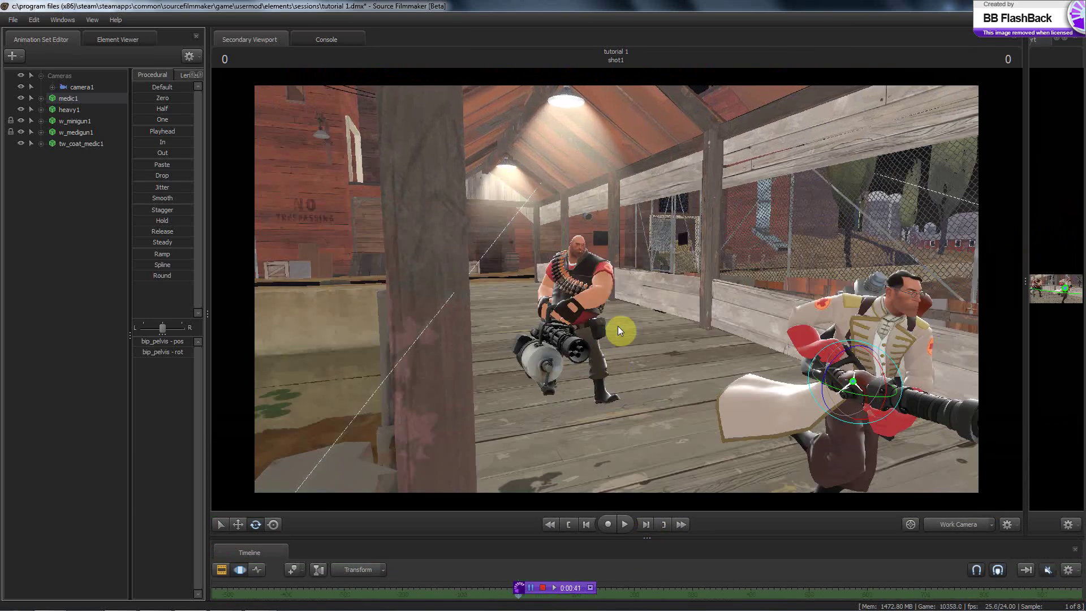
{"action": "left_click_drag", "start_coordinate": [619, 312], "coordinate": [619, 289]}
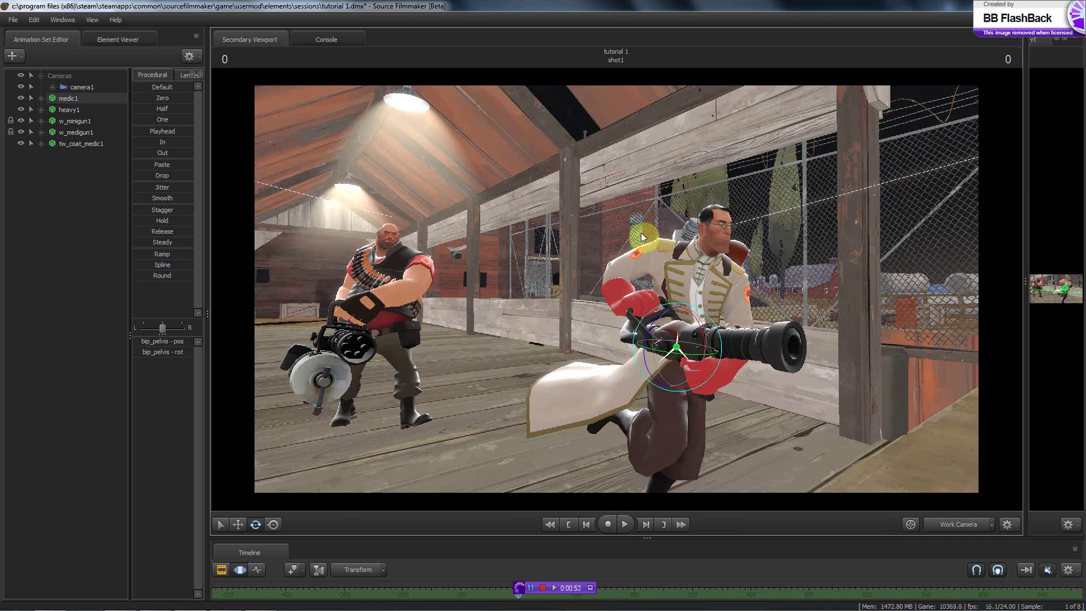
- Switch to IrfanView to examine the poses in the reference image SW.png, and return to Source Filmmaker
{"action": "mouse_move", "coordinate": [186, 608]}
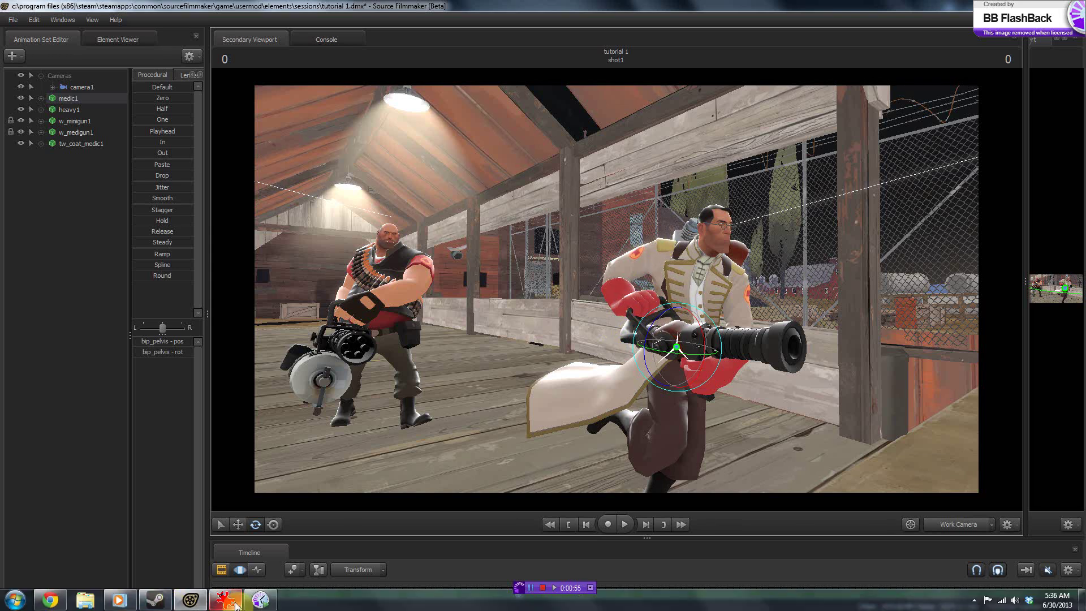
{"action": "left_click", "coordinate": [236, 606]}
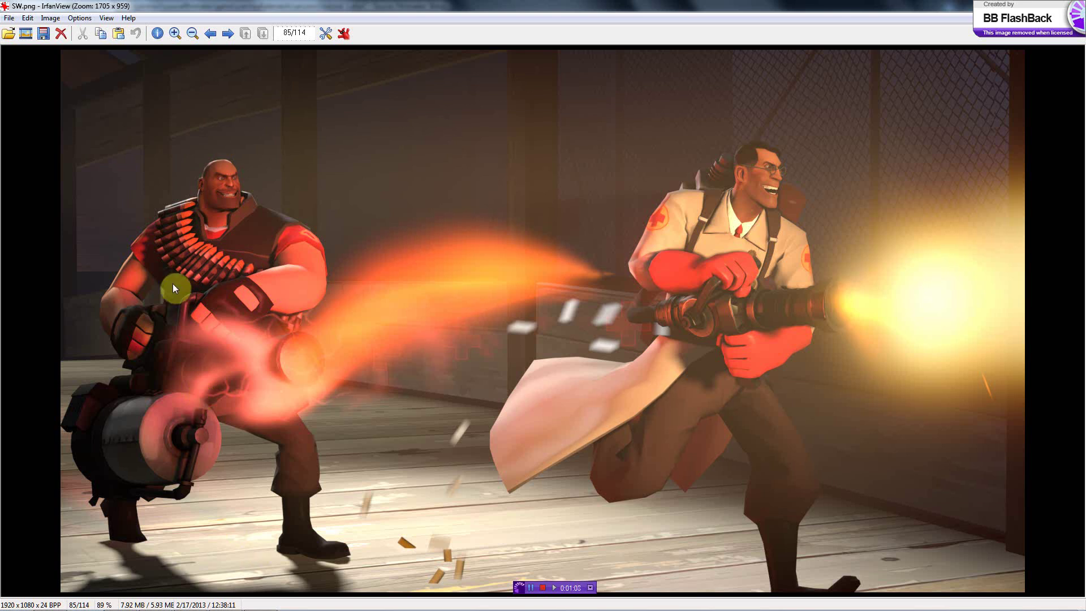
{"action": "mouse_move", "coordinate": [190, 610]}
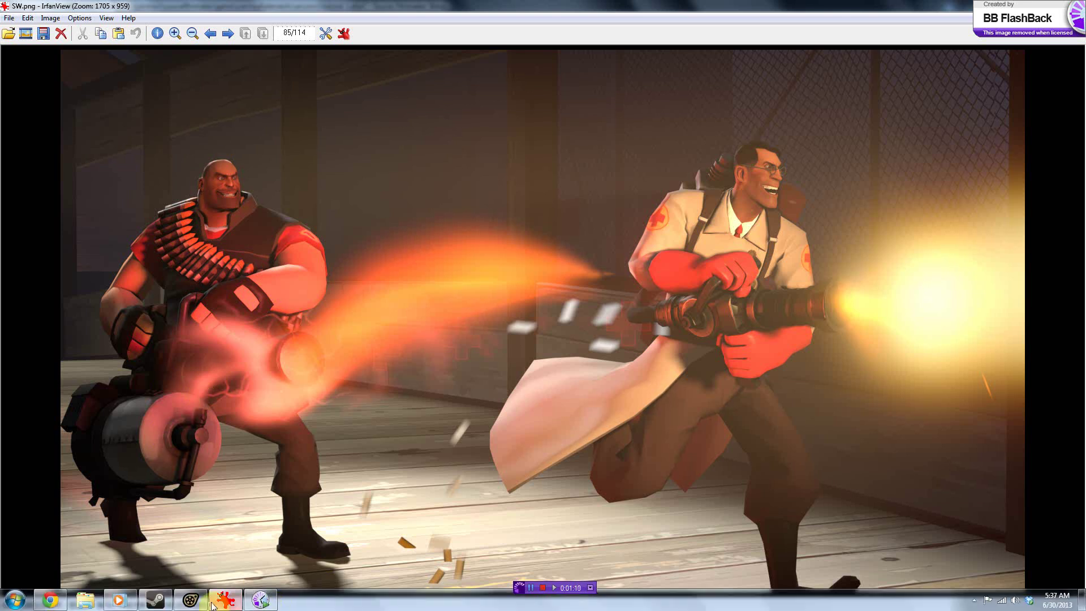
{"action": "left_click", "coordinate": [189, 603]}
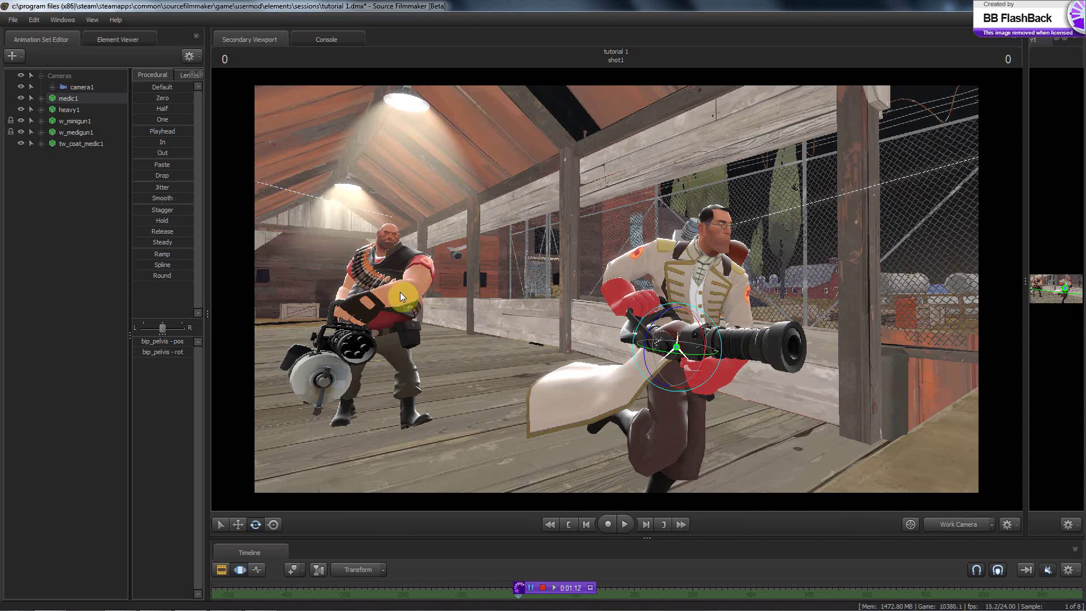
- Apply the rig_biped_simple rig to the medic1 model
{"action": "right_click", "coordinate": [70, 99]}
{"action": "mouse_move", "coordinate": [128, 198]}
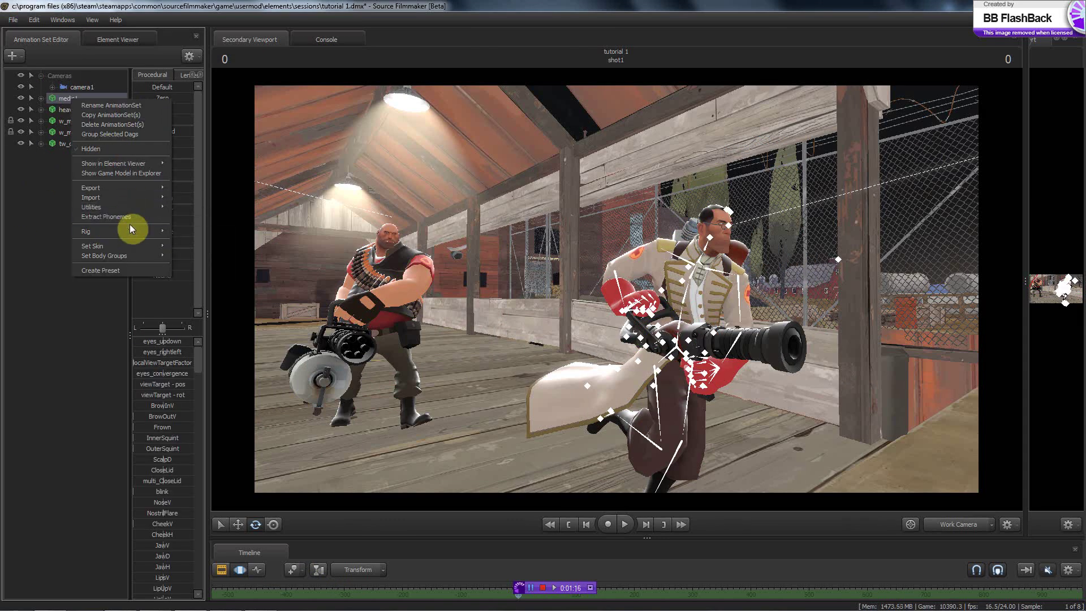
{"action": "mouse_move", "coordinate": [128, 233]}
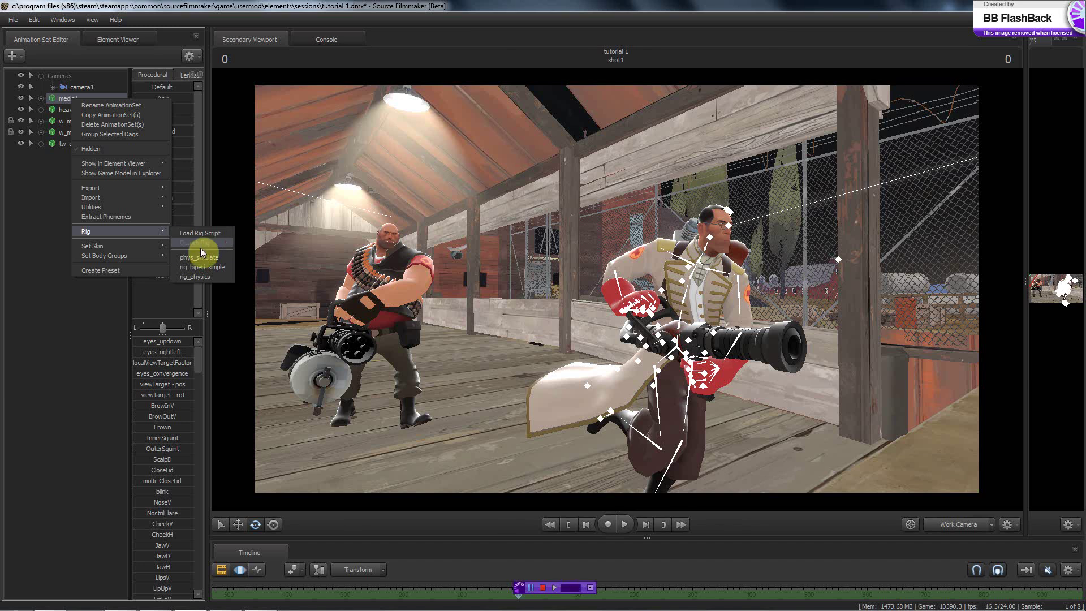
{"action": "left_click", "coordinate": [202, 267]}
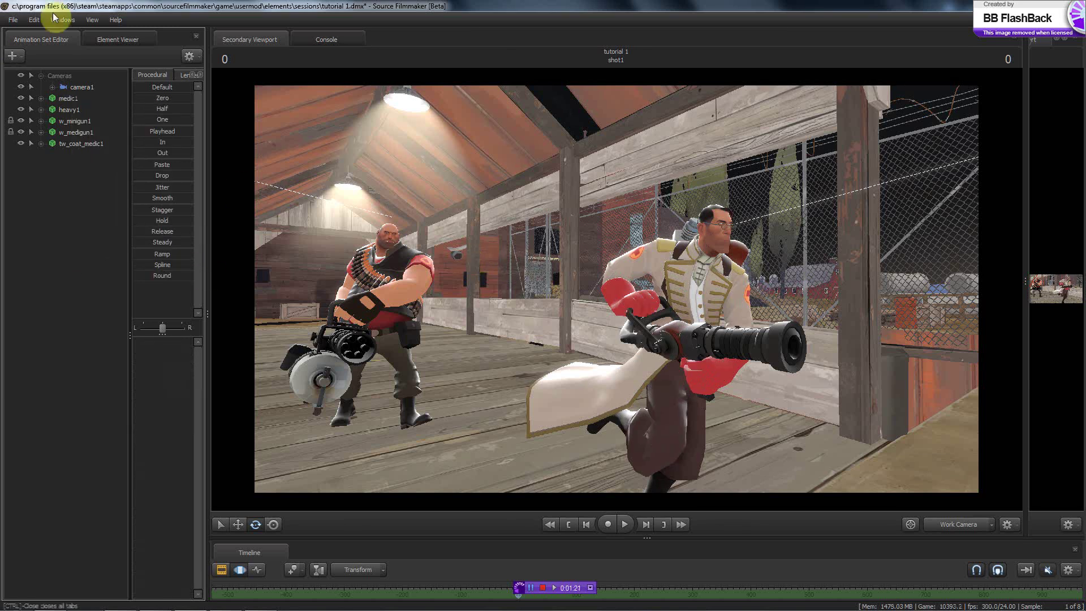
- Detach the biped rig from the medic1 model
{"action": "left_click", "coordinate": [64, 98]}
{"action": "right_click", "coordinate": [64, 98]}
{"action": "mouse_move", "coordinate": [113, 230]}
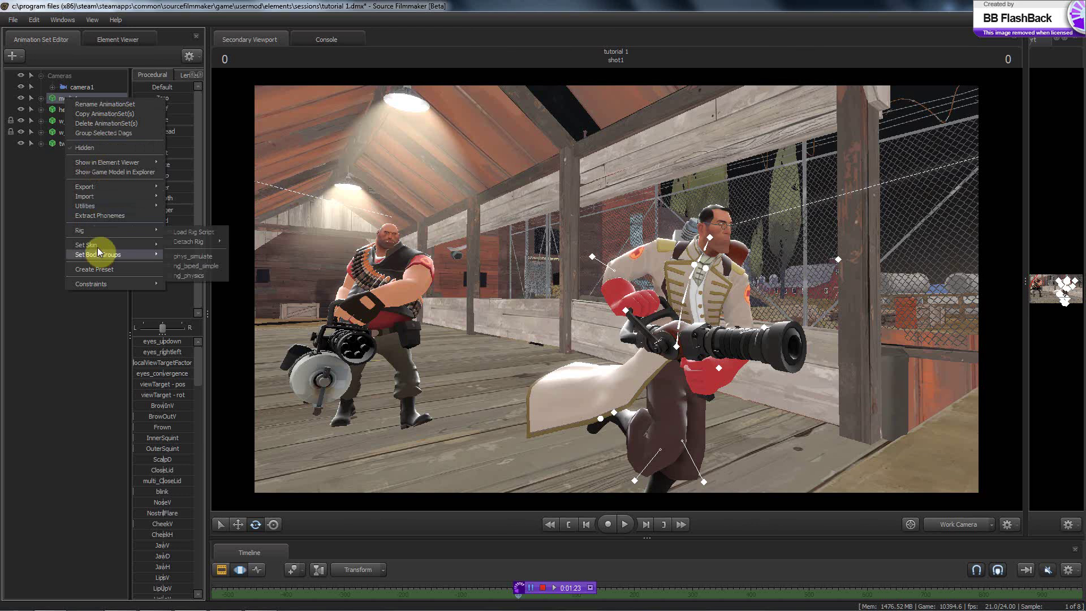
{"action": "mouse_move", "coordinate": [219, 242]}
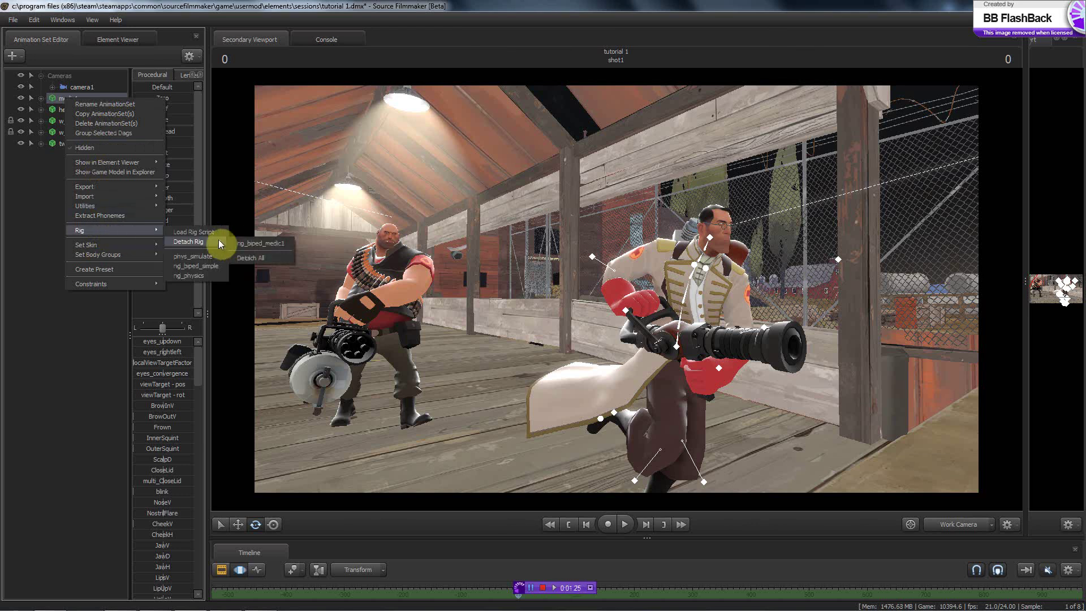
{"action": "left_click", "coordinate": [257, 252]}
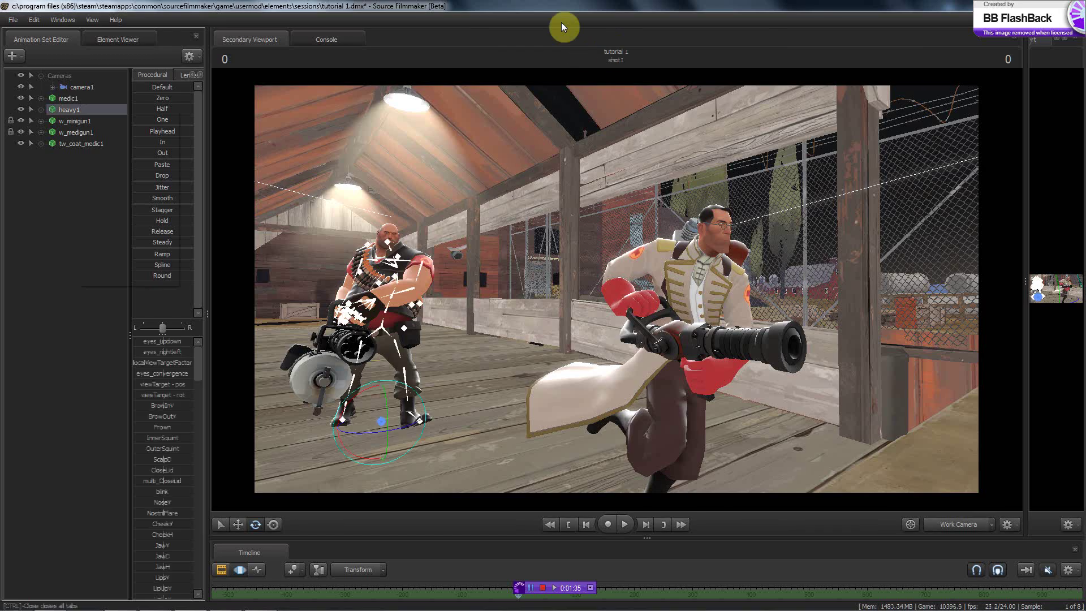
- Clear the heavy1 selection and save the session
{"action": "right_click", "coordinate": [79, 110]}
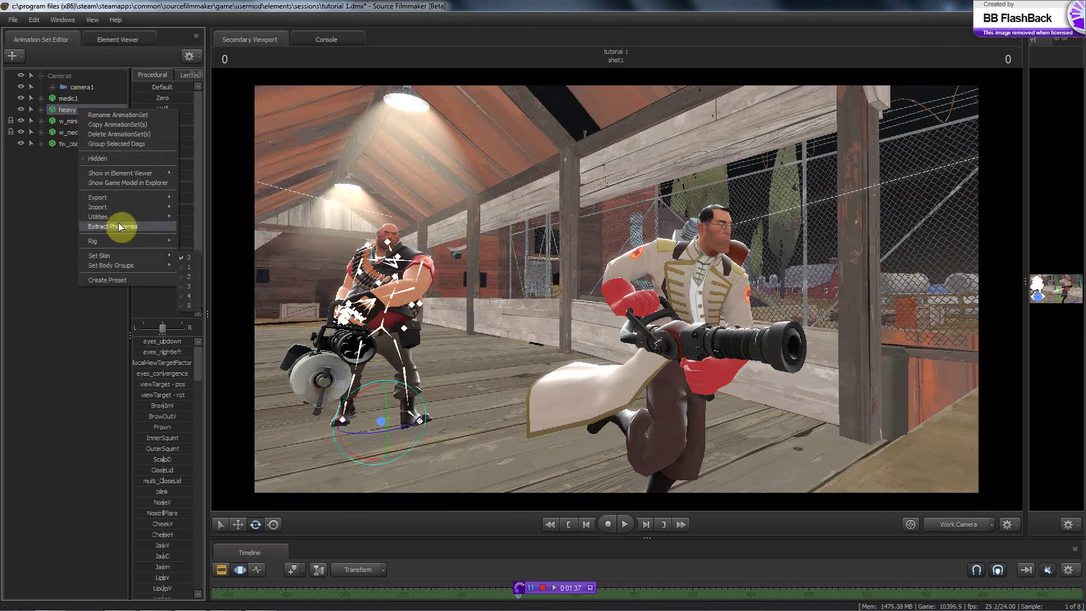
{"action": "left_click", "coordinate": [8, 246]}
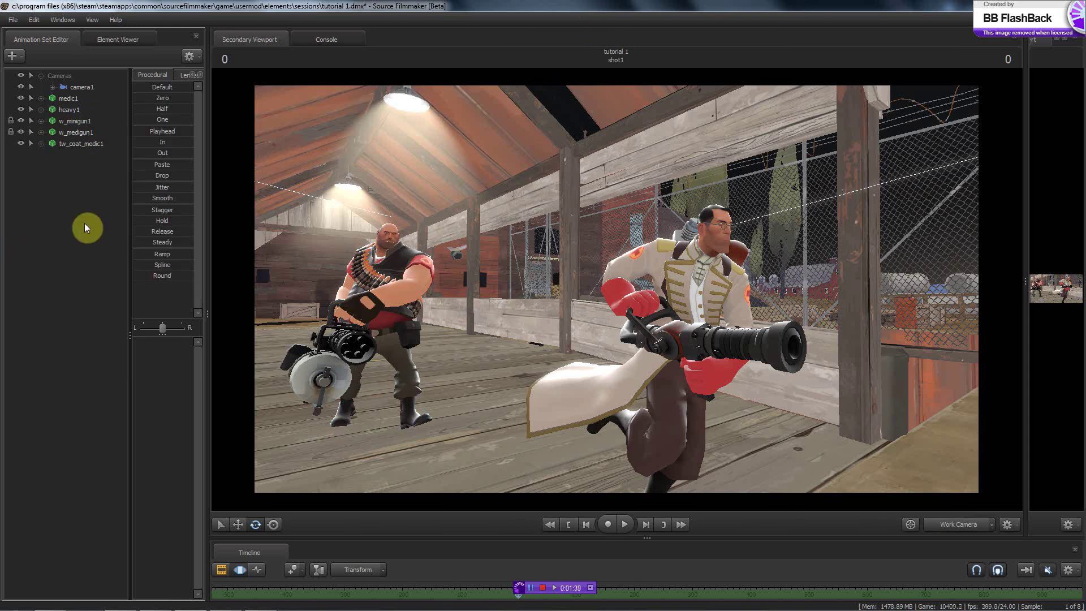
{"action": "key", "text": "ctrl+s"}
- Apply the rig_biped_simple rig to the heavy1 model
{"action": "right_click", "coordinate": [64, 113]}
{"action": "mouse_move", "coordinate": [116, 211]}
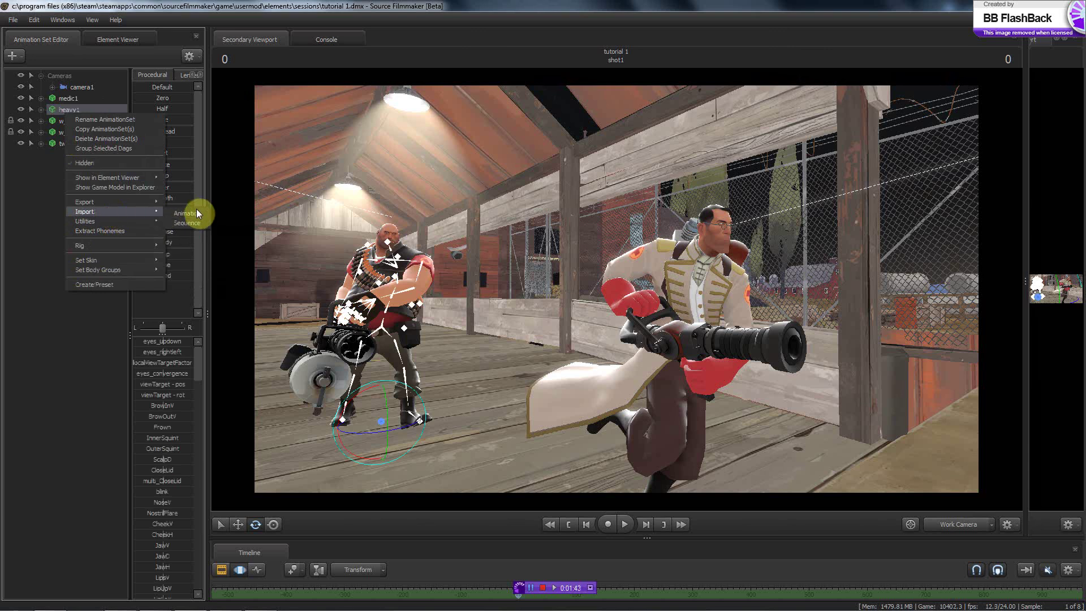
{"action": "mouse_move", "coordinate": [153, 245]}
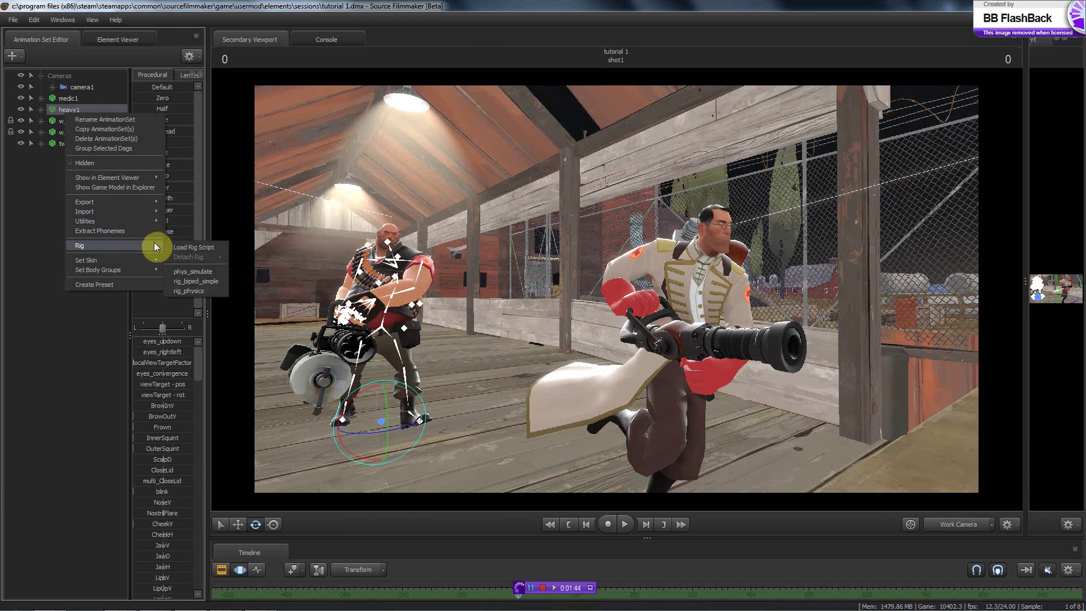
{"action": "left_click", "coordinate": [189, 281]}
- Move heavy1's rig_pelvis control slightly down to lower his body into a bent-knee stance
{"action": "left_click", "coordinate": [469, 266]}
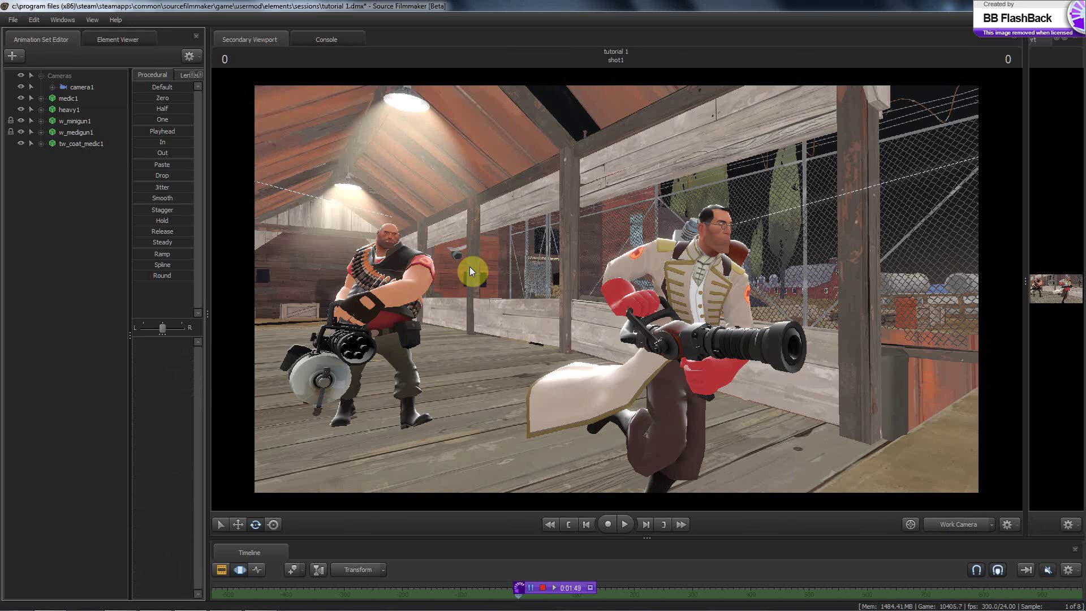
{"action": "left_click_drag", "start_coordinate": [470, 267], "coordinate": [618, 286]}
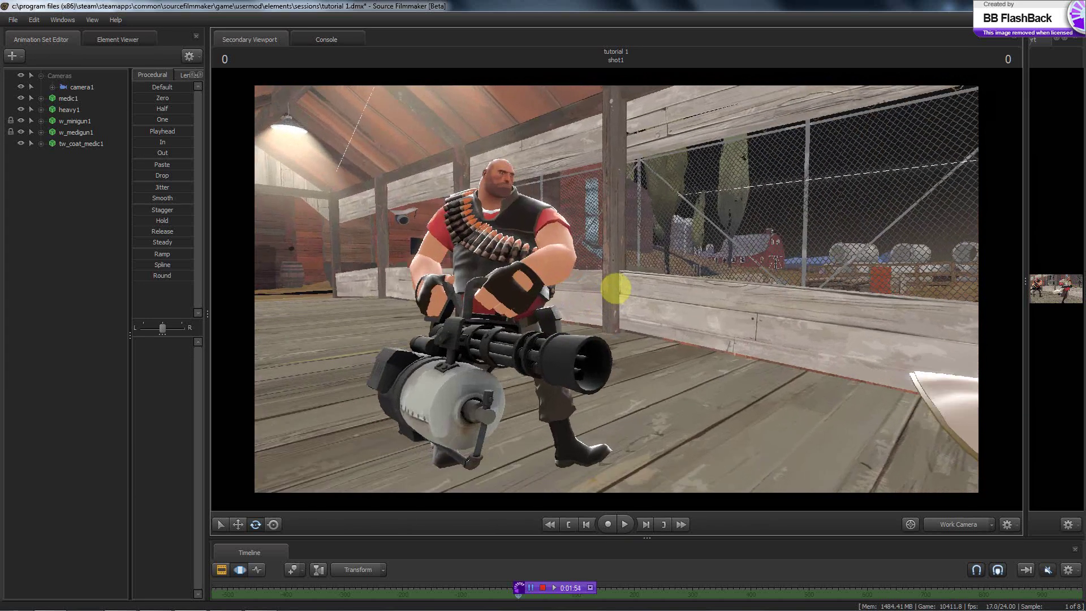
{"action": "left_click", "coordinate": [510, 314]}
{"action": "left_click", "coordinate": [501, 307]}
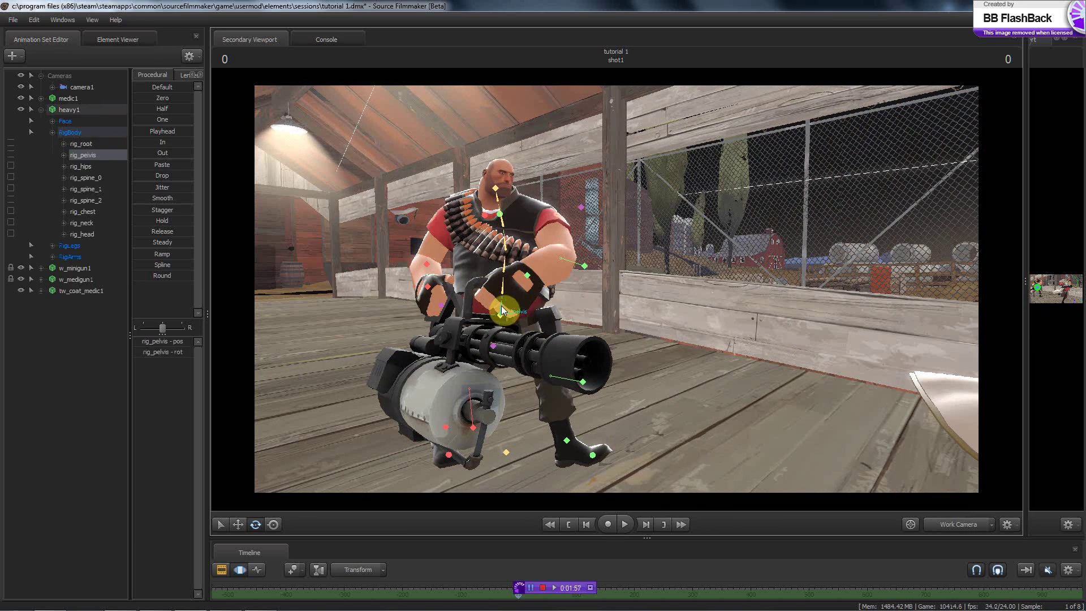
{"action": "key", "text": "w"}
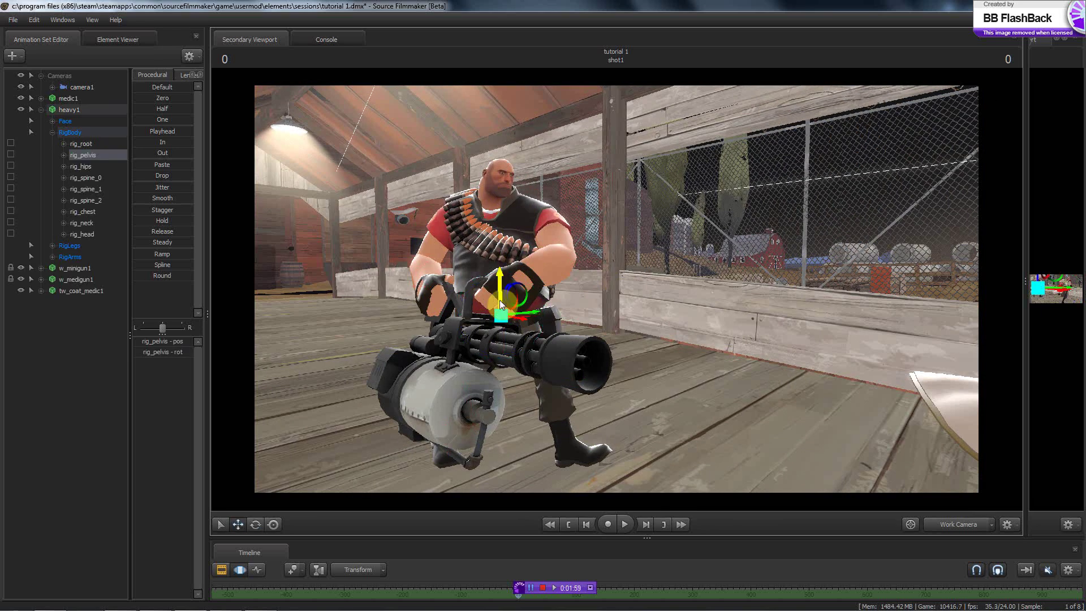
{"action": "left_click_drag", "start_coordinate": [500, 303], "coordinate": [497, 290]}
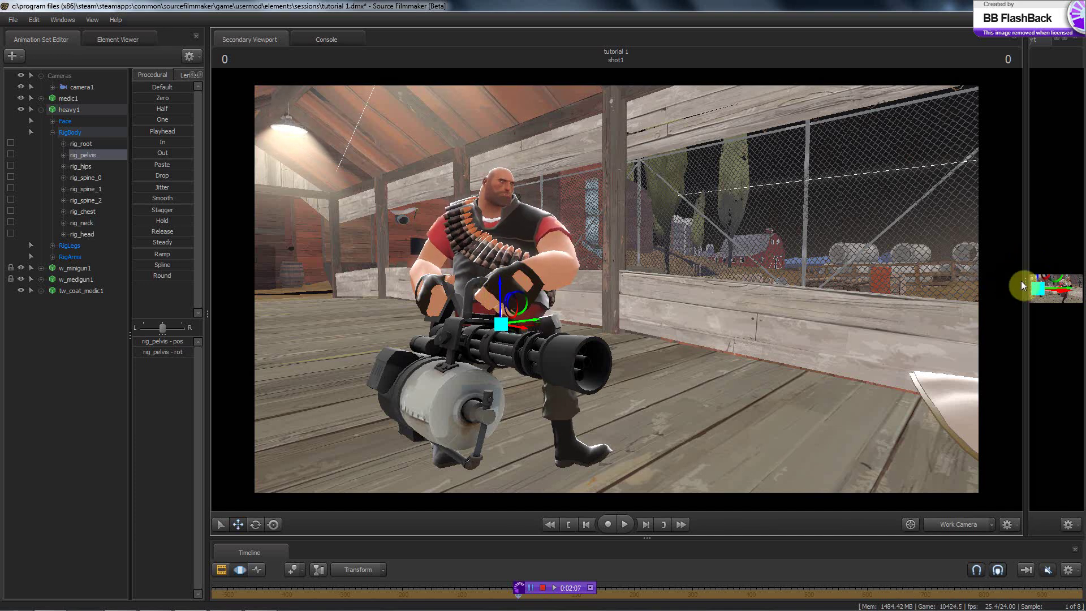
- Enlarge the primary viewport and move heavy1's rig_foot_L and rig_foot_R slightly apart to widen his stance
{"action": "left_click_drag", "start_coordinate": [1022, 284], "coordinate": [471, 304]}
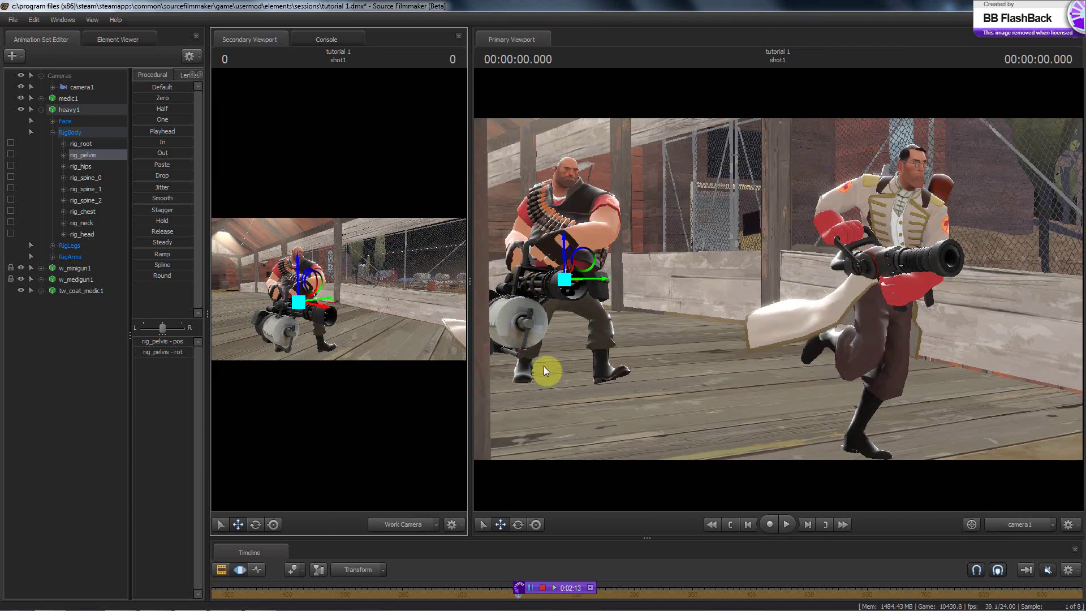
{"action": "left_click", "coordinate": [603, 367]}
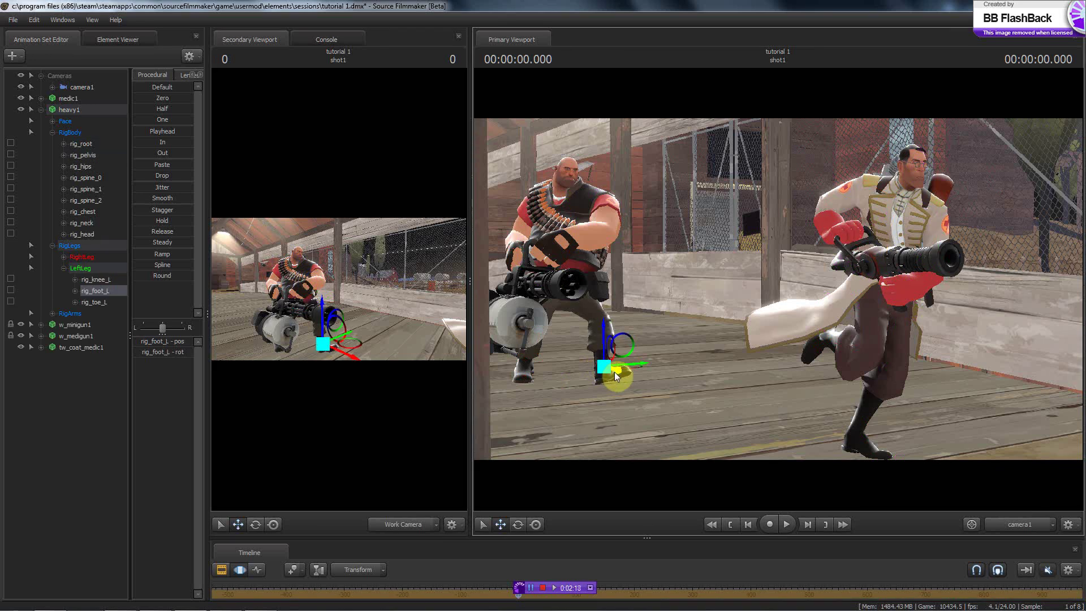
{"action": "left_click_drag", "start_coordinate": [615, 372], "coordinate": [616, 374]}
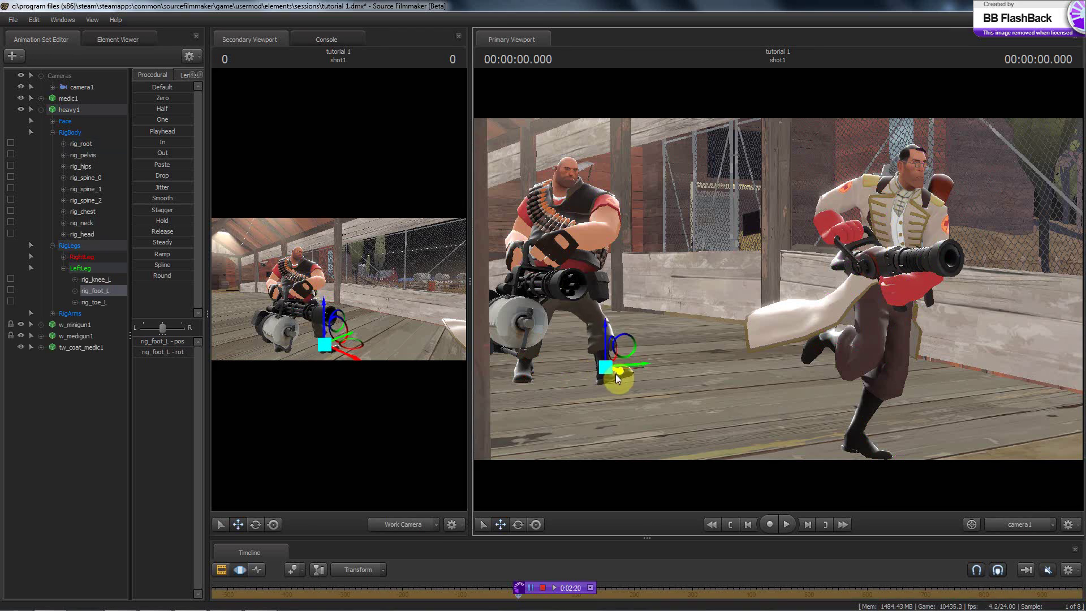
{"action": "left_click", "coordinate": [517, 365]}
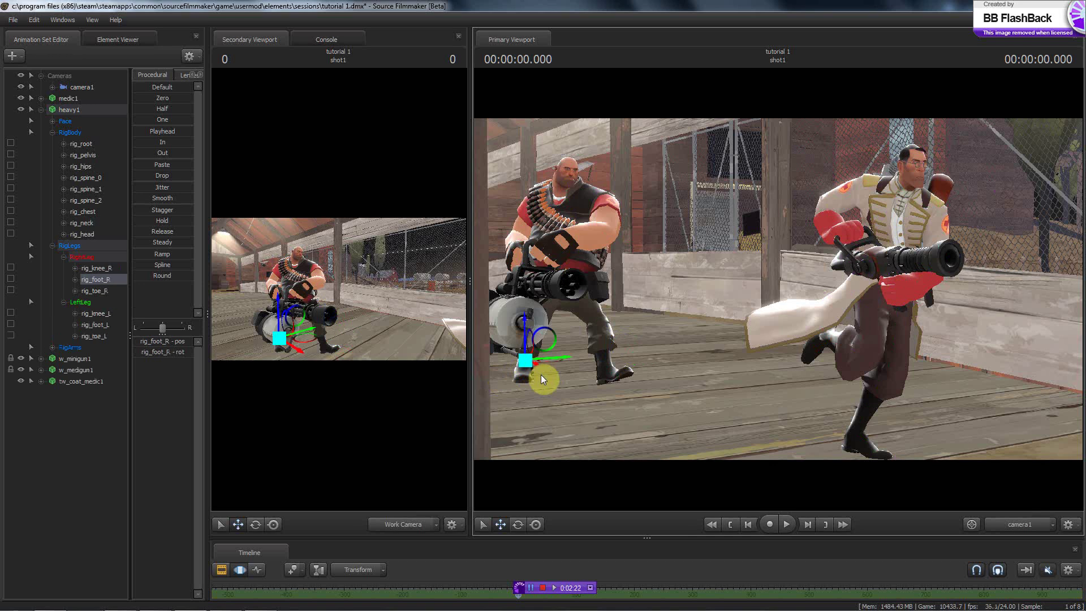
{"action": "left_click_drag", "start_coordinate": [535, 363], "coordinate": [532, 360]}
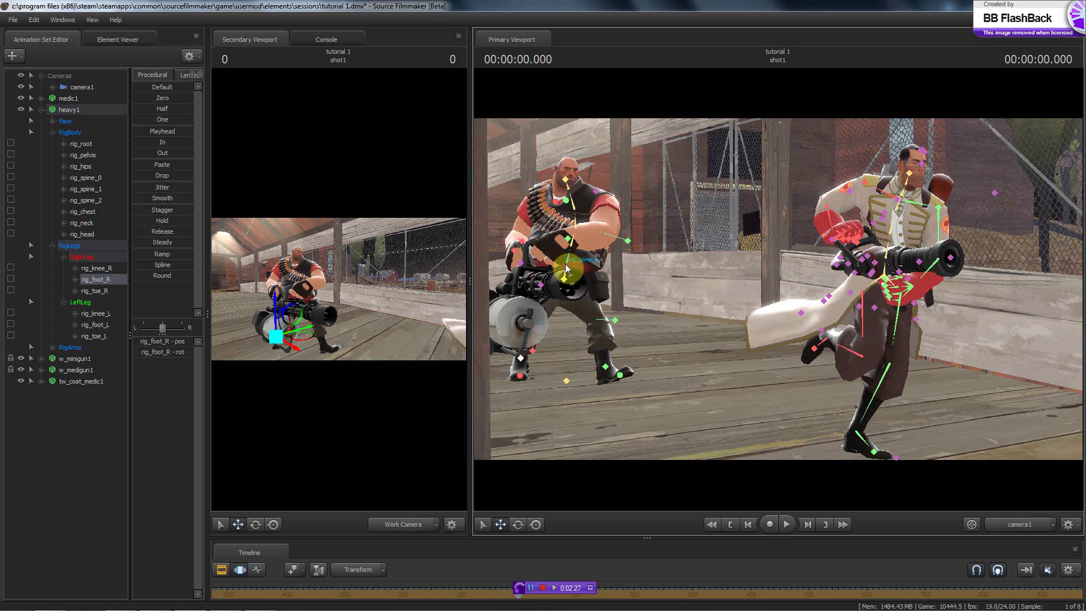
- Rotate heavy1's rig_pelvis control slightly to lean his upper body into the pose
{"action": "left_click", "coordinate": [561, 251]}
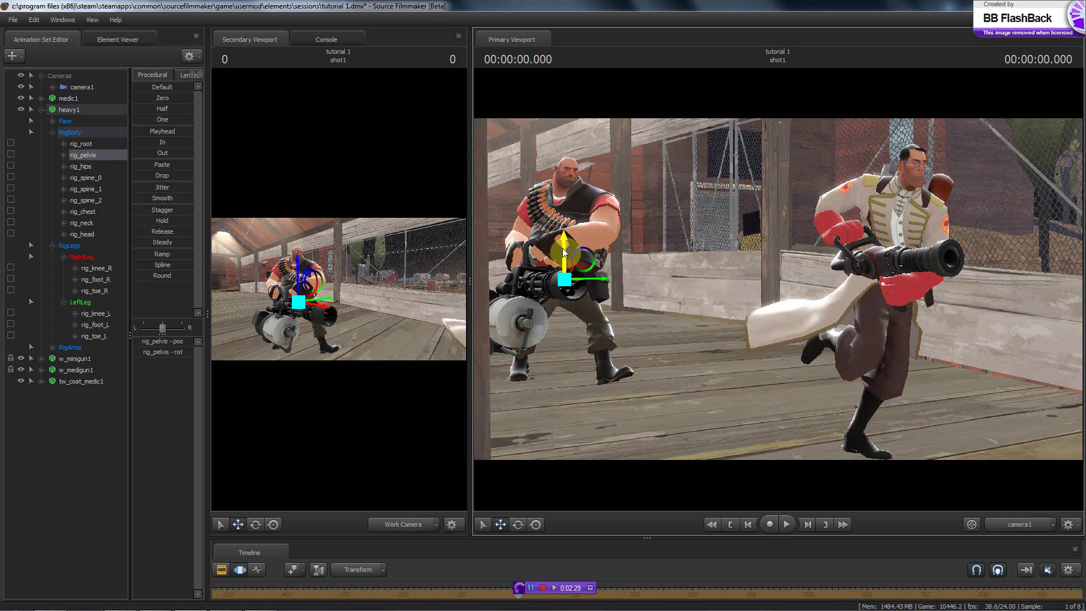
{"action": "key", "text": "e"}
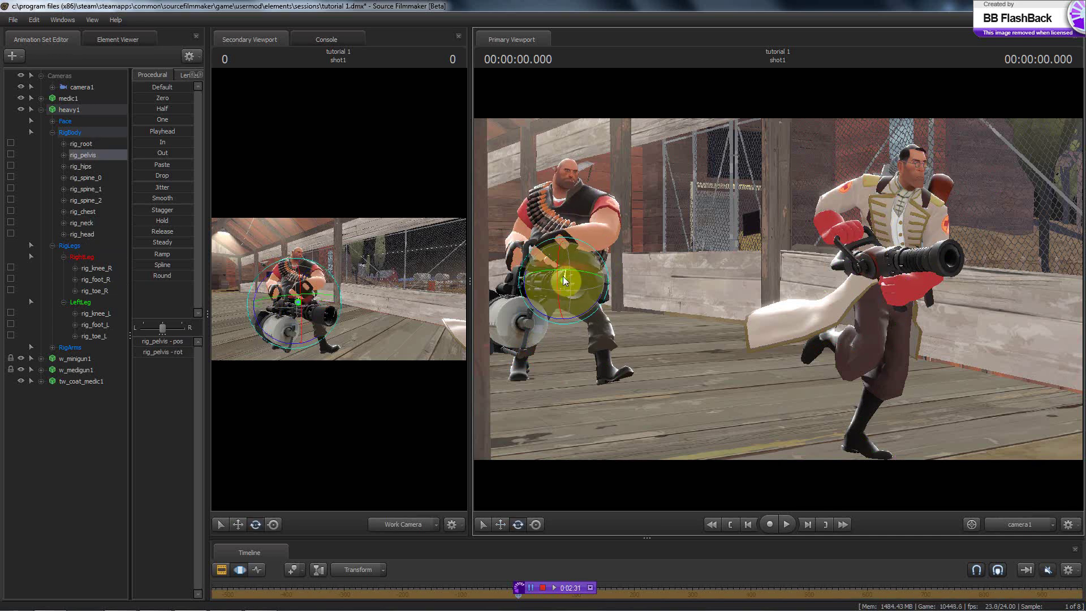
{"action": "mouse_move", "coordinate": [563, 276]}
{"action": "left_mouse_down"}
{"action": "mouse_move", "coordinate": [596, 276]}
{"action": "mouse_move", "coordinate": [577, 266]}
{"action": "left_mouse_up"}
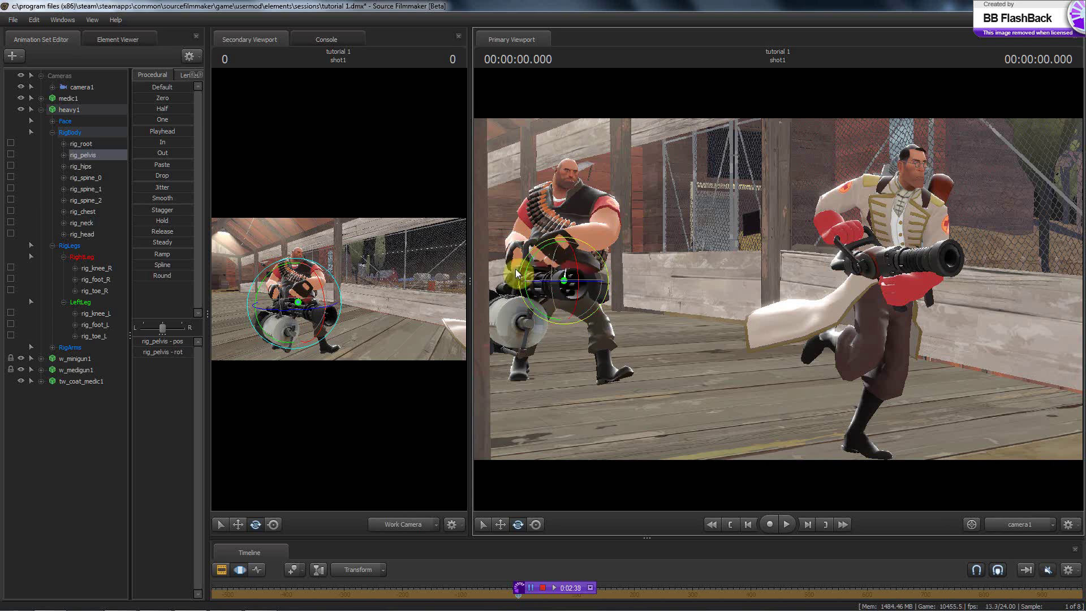
{"action": "key", "text": "t"}
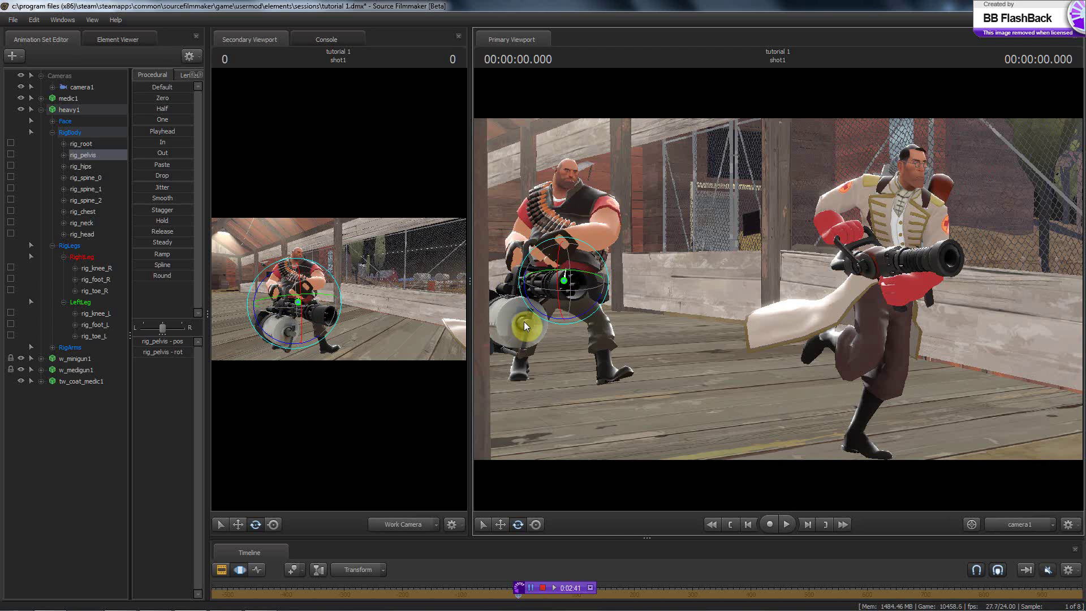
{"action": "key", "text": "t"}
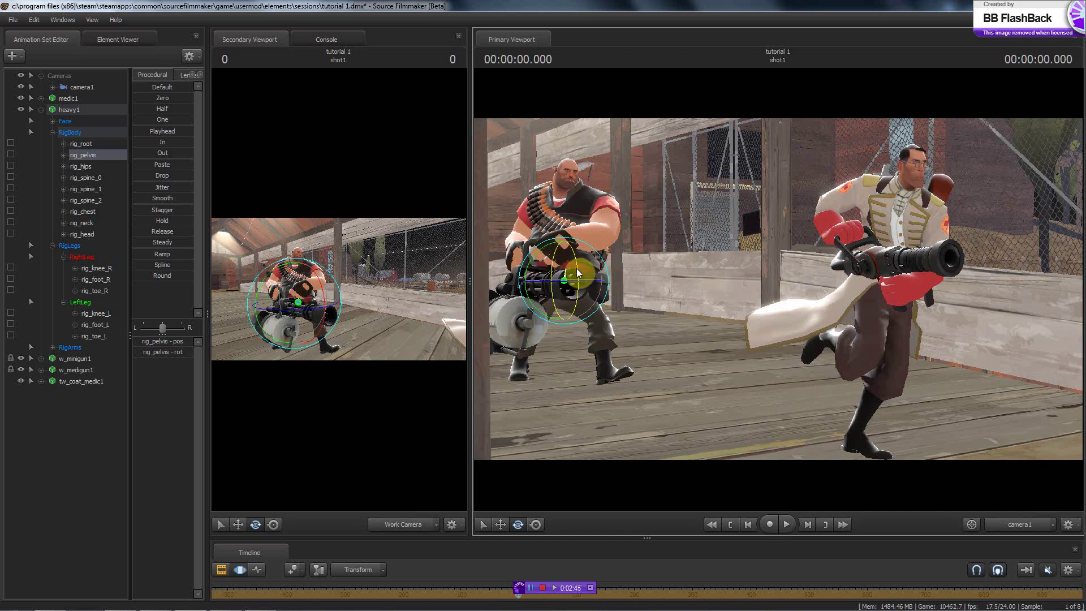
{"action": "left_click_drag", "start_coordinate": [575, 268], "coordinate": [575, 265]}
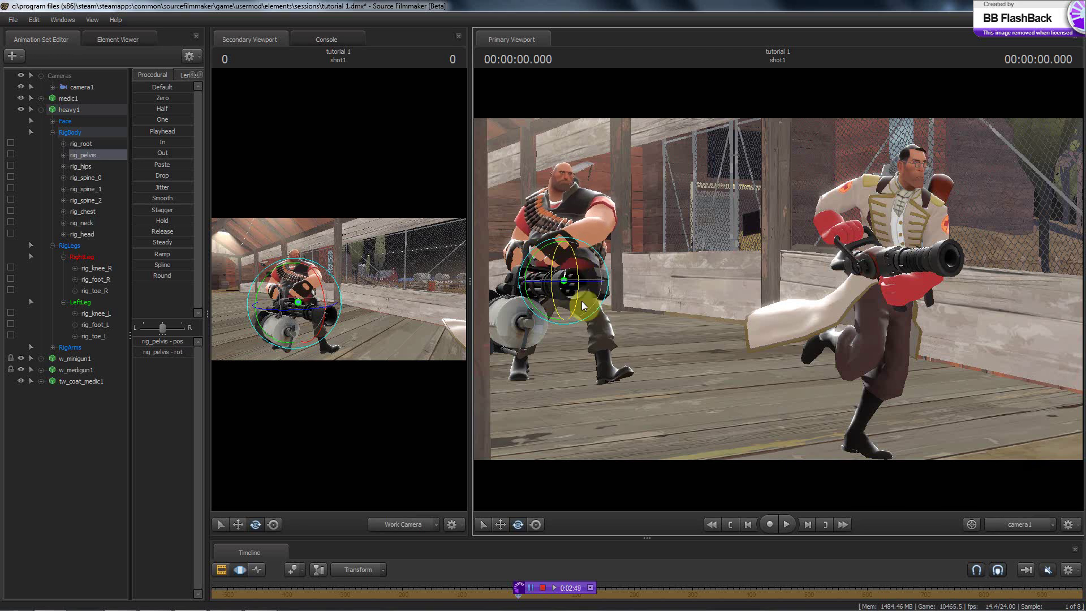
- Collapse heavy1 in the animation set list and expand w_minigun1 with its Body, Other and Unknown groups
{"action": "key", "text": "ctrl"}
{"action": "left_click", "coordinate": [522, 297], "text": "ctrl"}
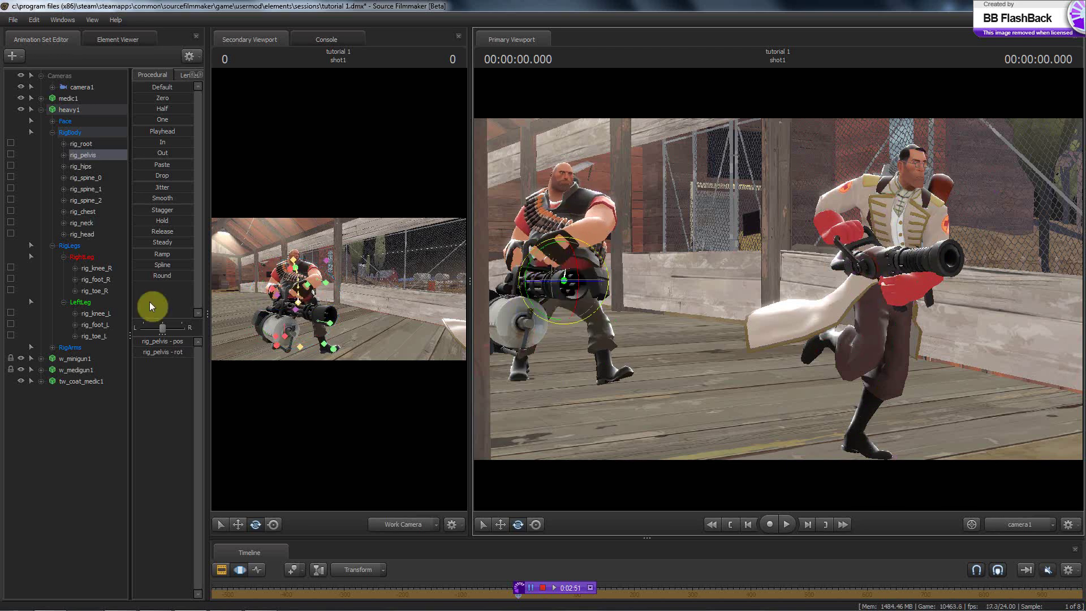
{"action": "left_click", "coordinate": [44, 110]}
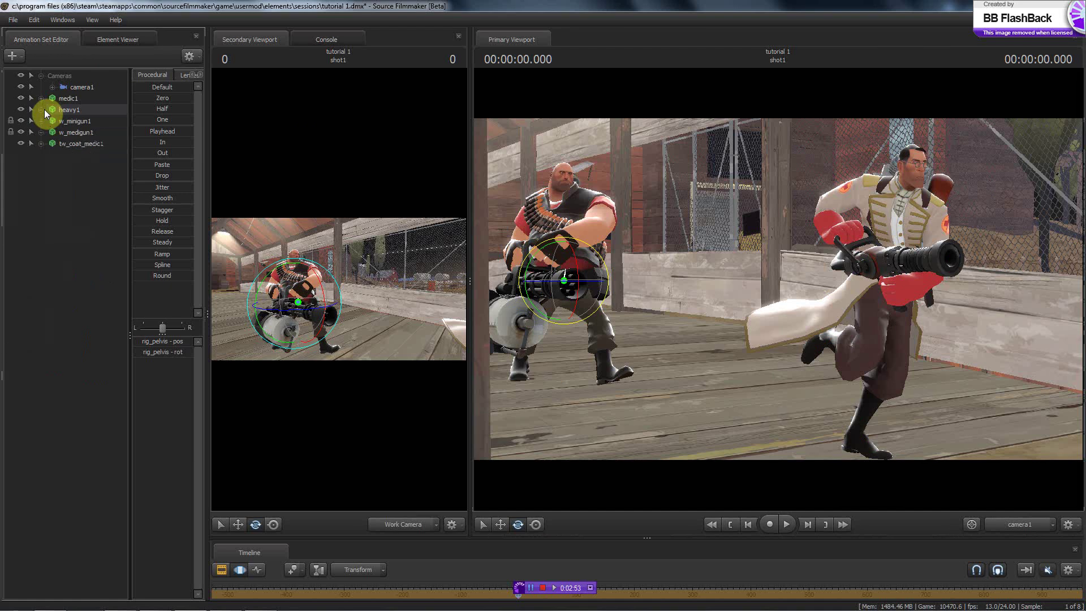
{"action": "left_click", "coordinate": [65, 120]}
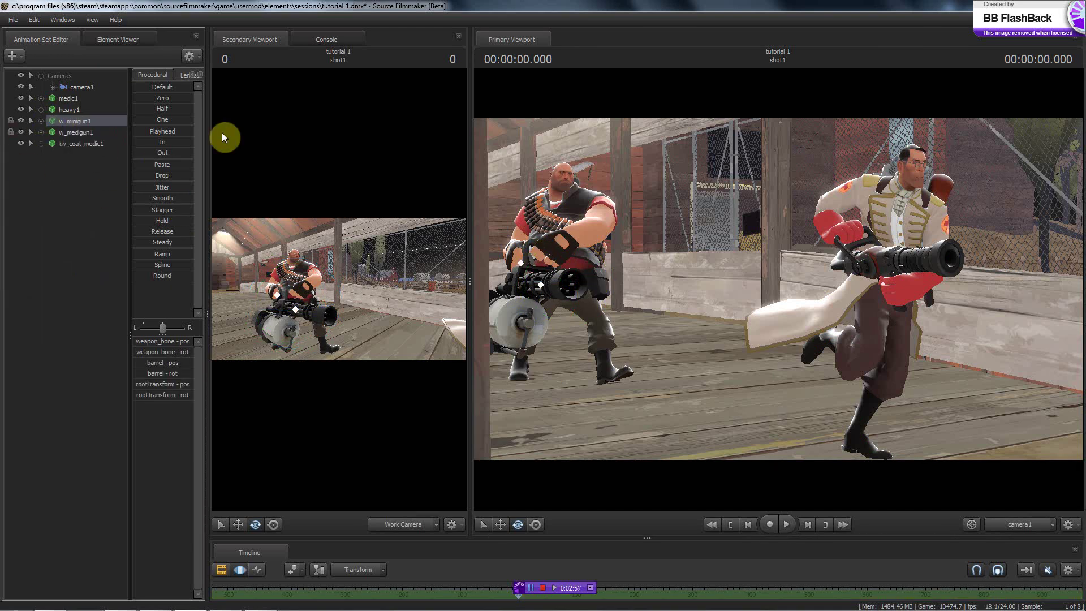
{"action": "left_click", "coordinate": [36, 120]}
{"action": "left_click", "coordinate": [53, 143]}
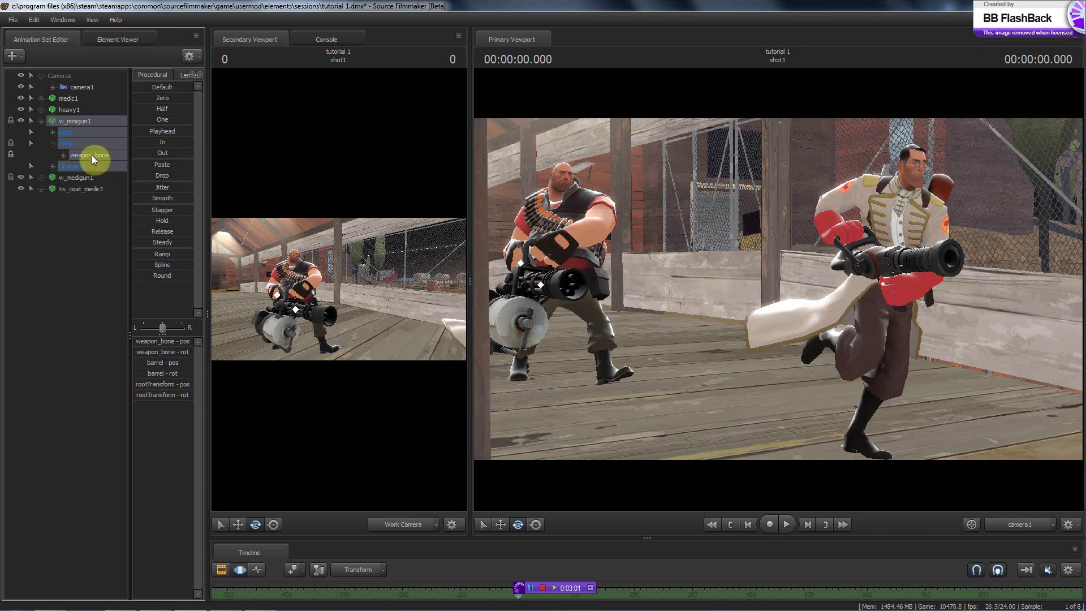
{"action": "left_click", "coordinate": [52, 166]}
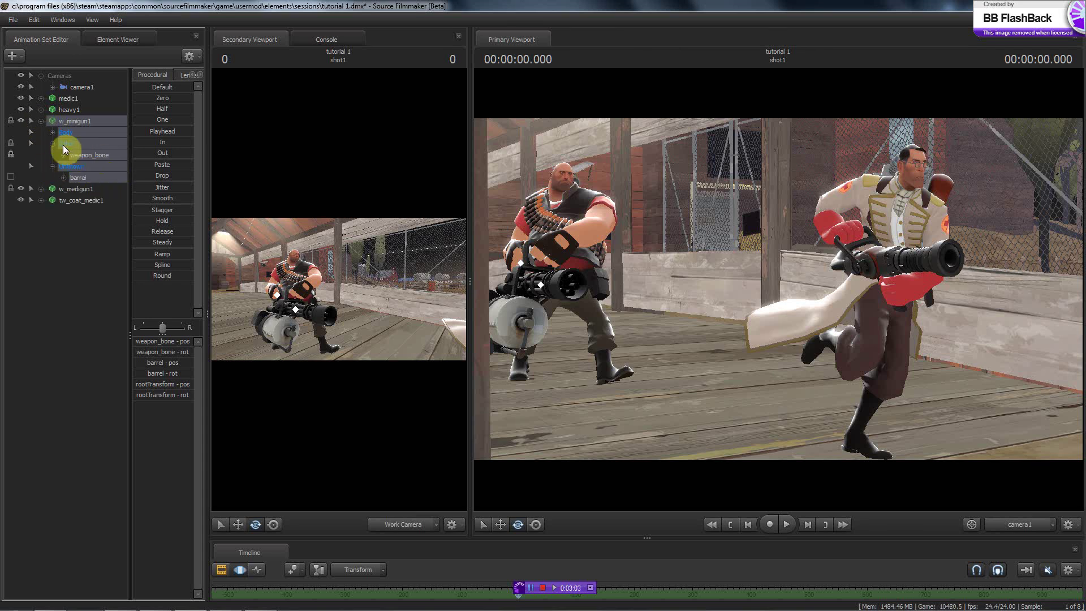
{"action": "left_click", "coordinate": [52, 132]}
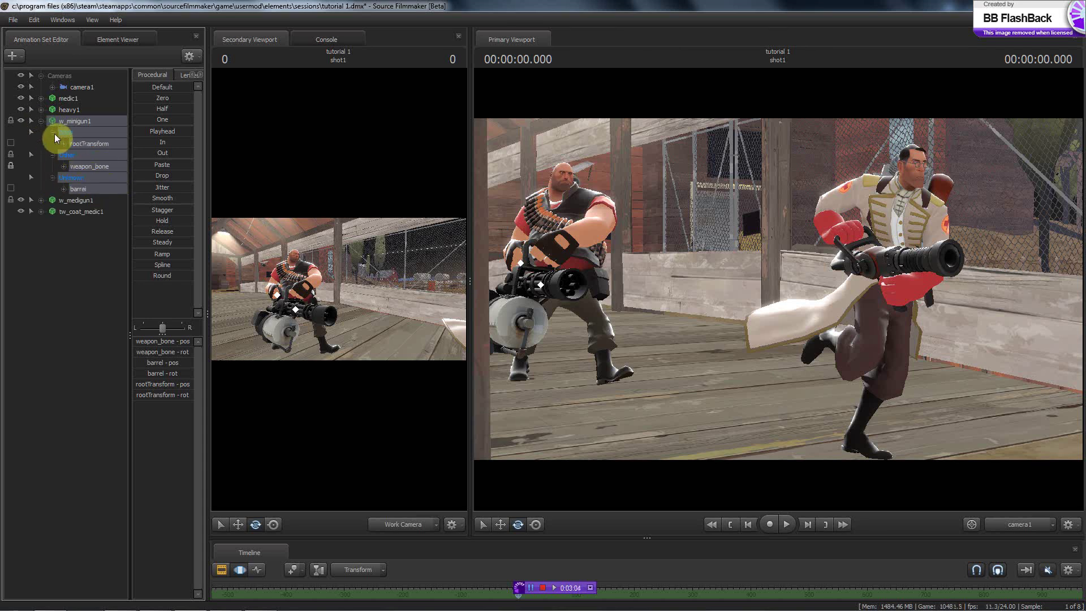
- Rotate w_minigun1's weapon_bone slightly to tilt the barrel upward
{"action": "left_click", "coordinate": [88, 166]}
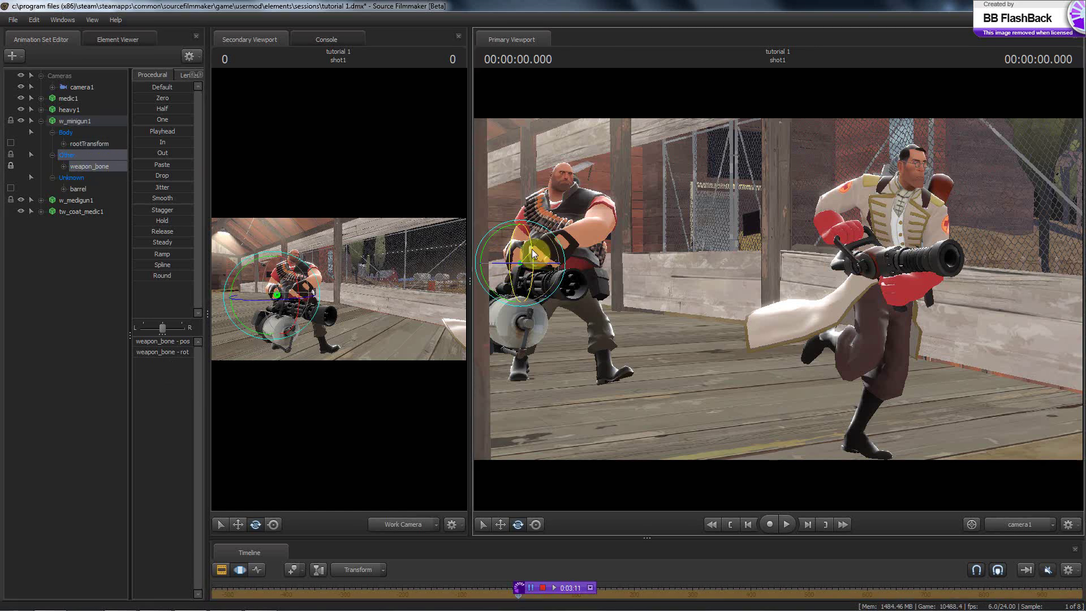
{"action": "left_click_drag", "start_coordinate": [532, 249], "coordinate": [531, 250]}
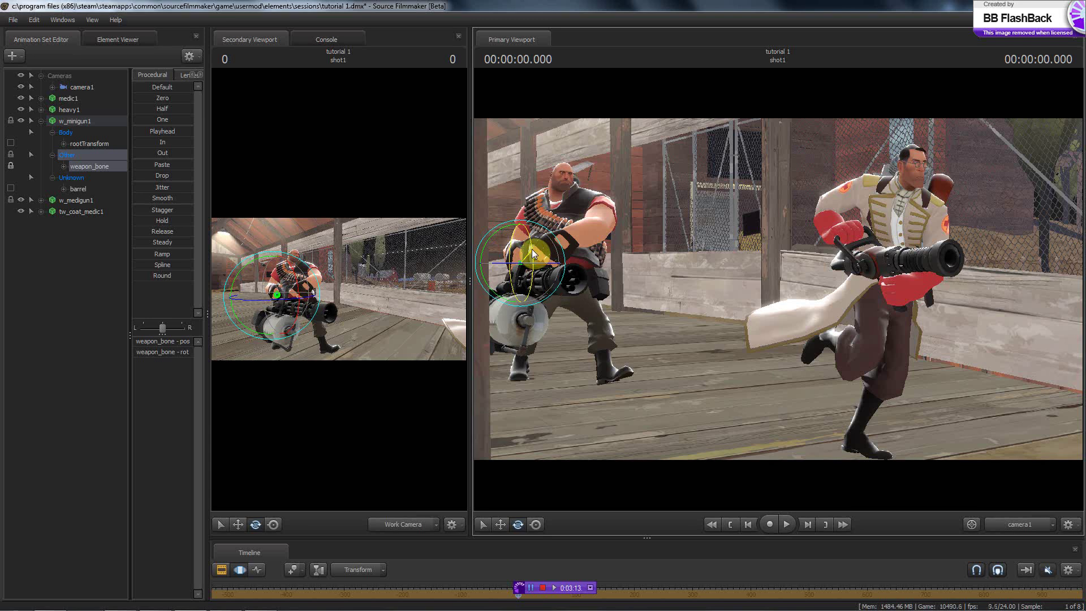
{"action": "left_click_drag", "start_coordinate": [532, 248], "coordinate": [532, 246]}
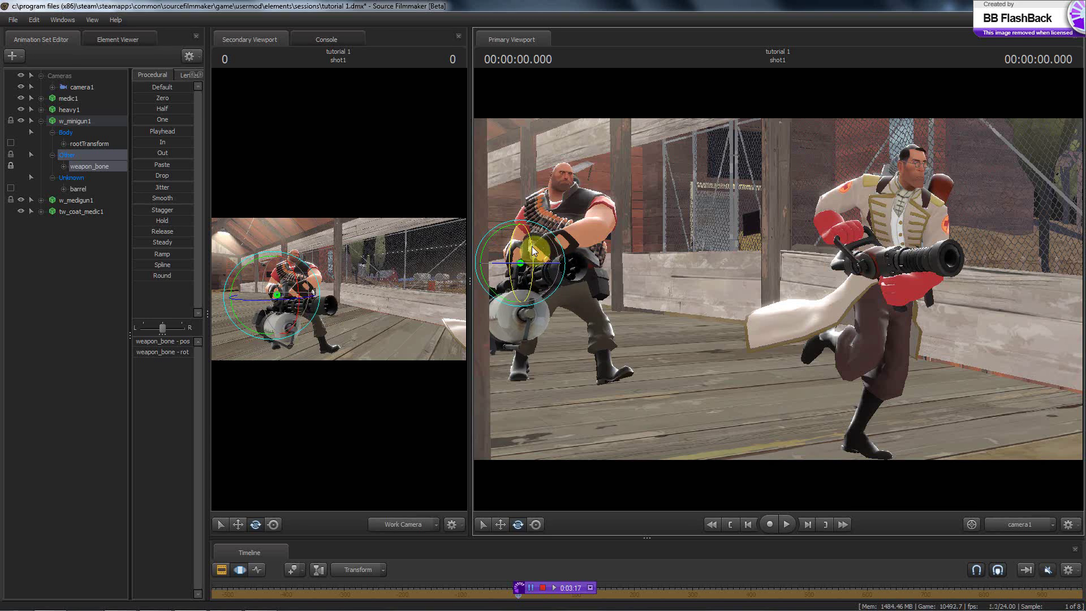
- Enlarge the secondary viewport and move heavy1's rig_hand_L slightly to fit his left hand to the minigun's handle
{"action": "key", "text": "ctrl"}
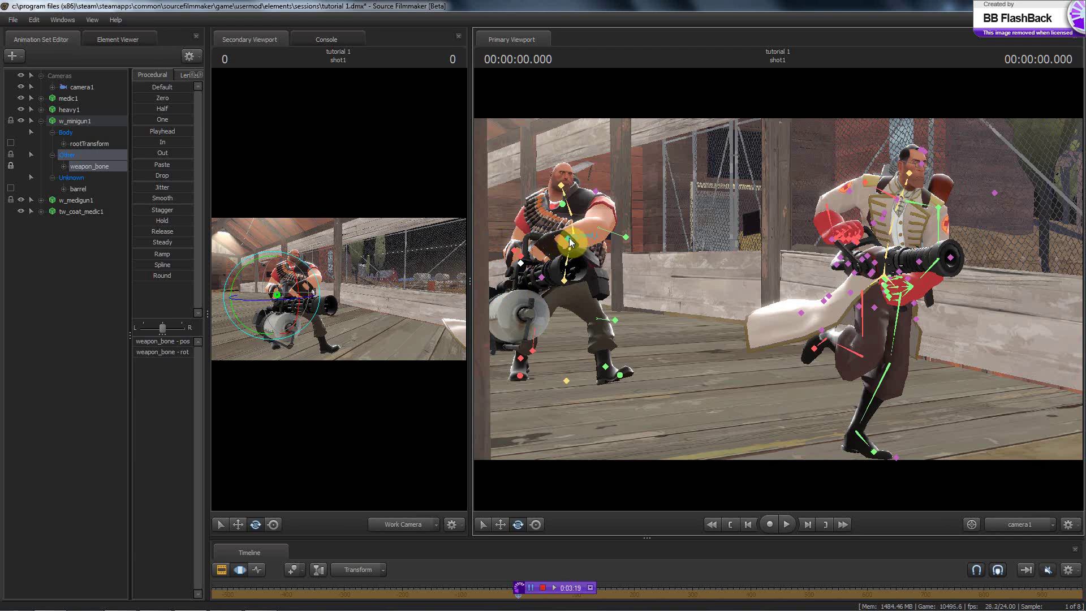
{"action": "left_click", "coordinate": [569, 240], "text": "ctrl"}
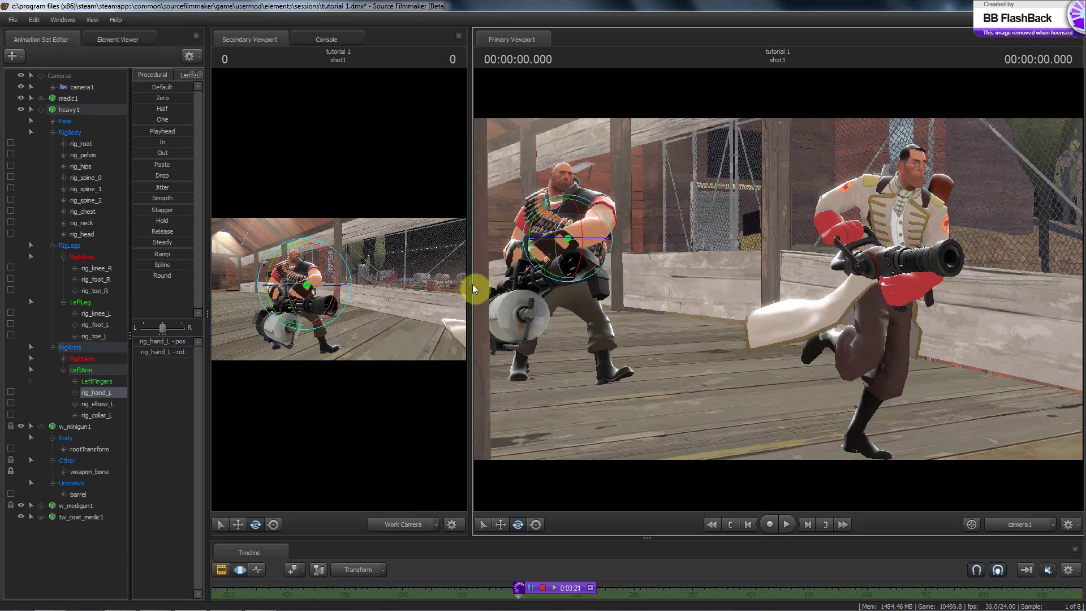
{"action": "left_click_drag", "start_coordinate": [470, 278], "coordinate": [913, 283]}
{"action": "key", "text": "w"}
{"action": "left_click_drag", "start_coordinate": [678, 368], "coordinate": [542, 272]}
{"action": "key", "text": "a"}
{"action": "key", "text": "w"}
{"action": "left_click_drag", "start_coordinate": [558, 288], "coordinate": [560, 288]}
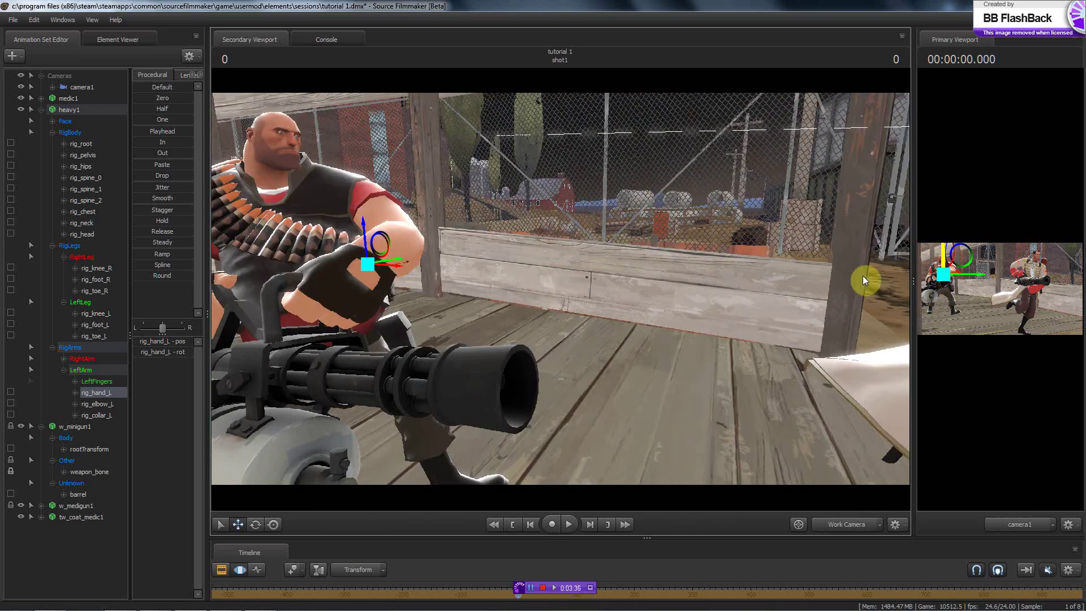
- Enlarge the primary viewport and move camera1 closer to reframe the Heavy and the Medic
{"action": "left_click_drag", "start_coordinate": [913, 280], "coordinate": [463, 259]}
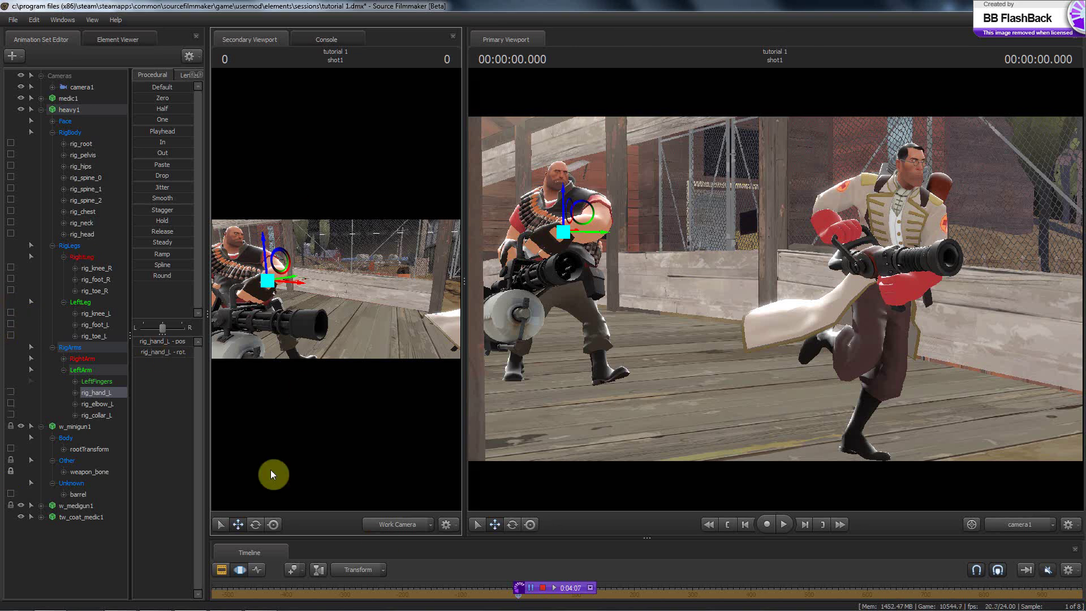
{"action": "left_click", "coordinate": [80, 88]}
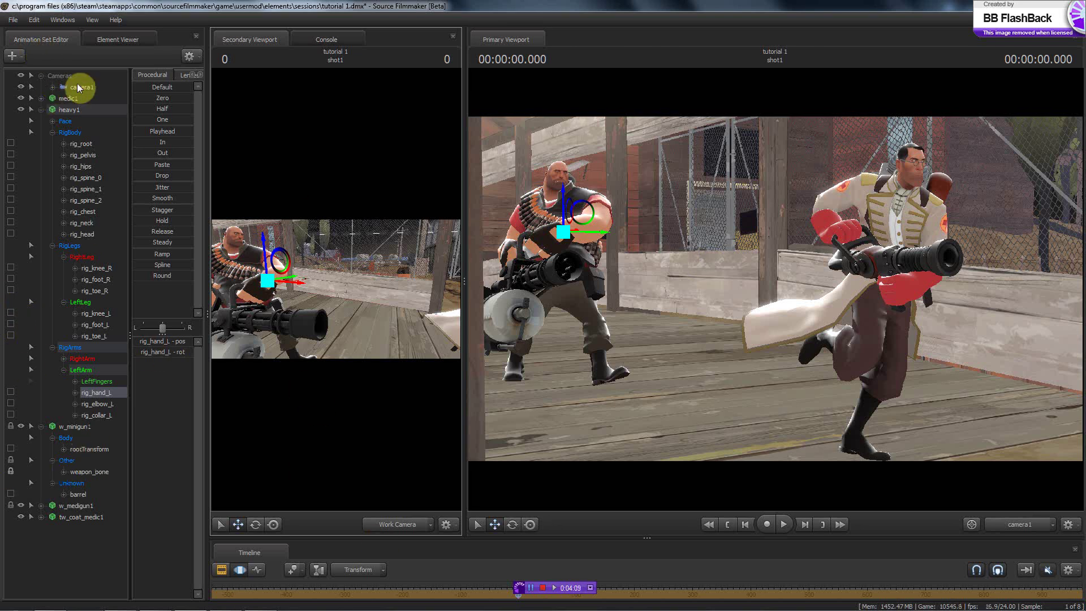
{"action": "left_click_drag", "start_coordinate": [773, 289], "coordinate": [774, 289]}
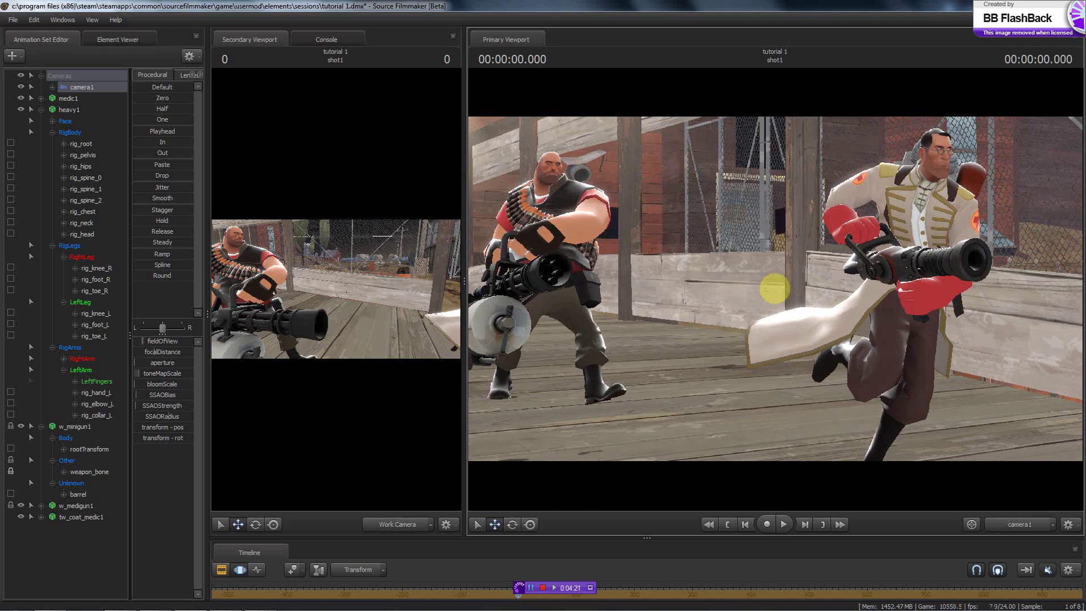
- Move the whole heavy1 model slightly toward the Medic and rotate it slightly to turn the minigun's aim
{"action": "left_click", "coordinate": [81, 108]}
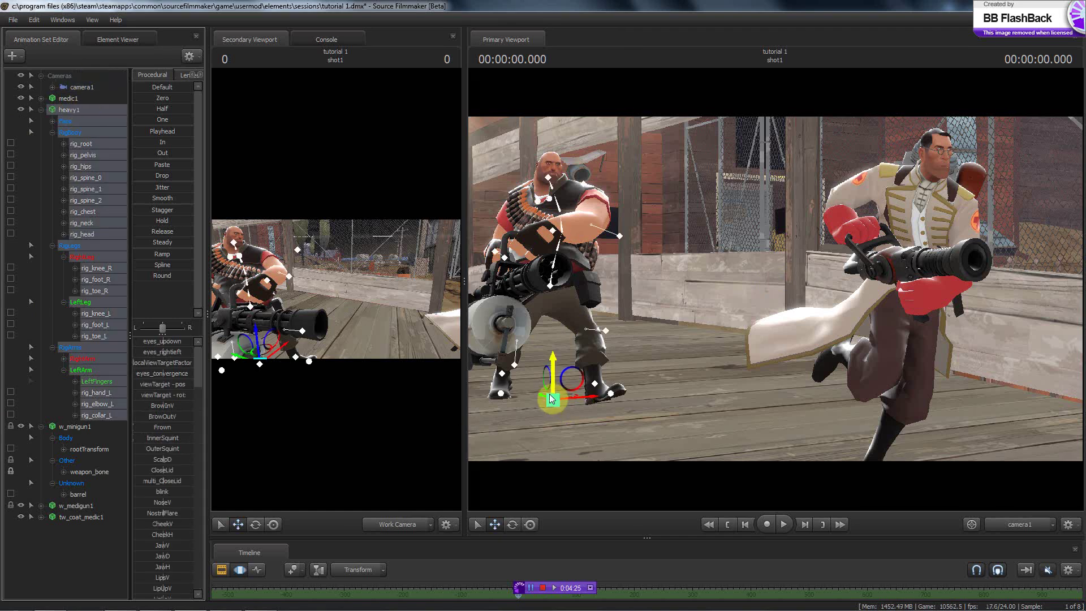
{"action": "left_click_drag", "start_coordinate": [546, 397], "coordinate": [577, 403]}
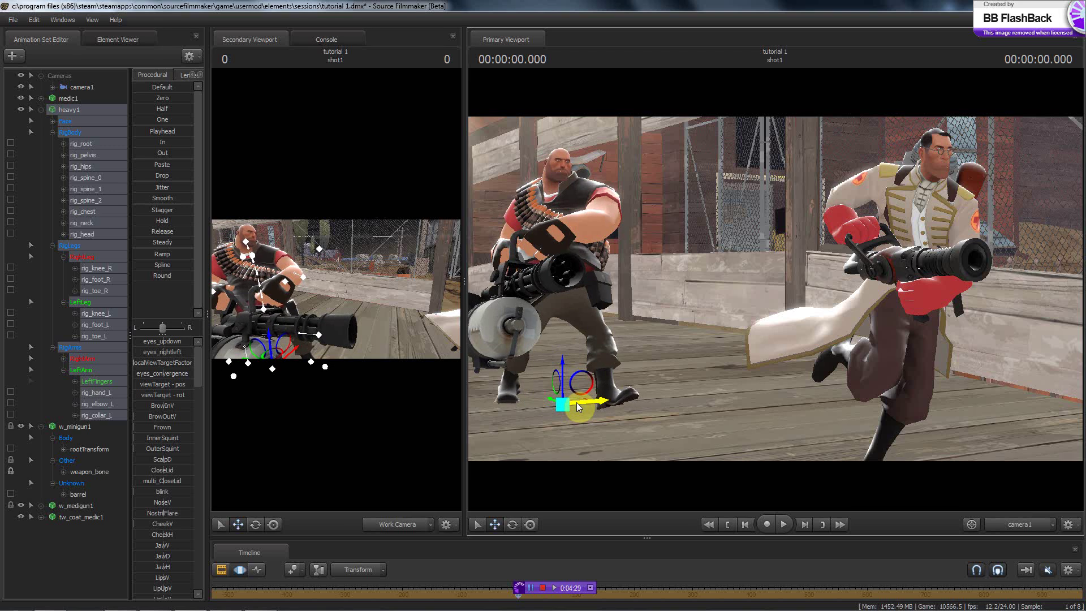
{"action": "key", "text": "e"}
{"action": "left_click_drag", "start_coordinate": [562, 410], "coordinate": [774, 289]}
{"action": "key", "text": "w"}
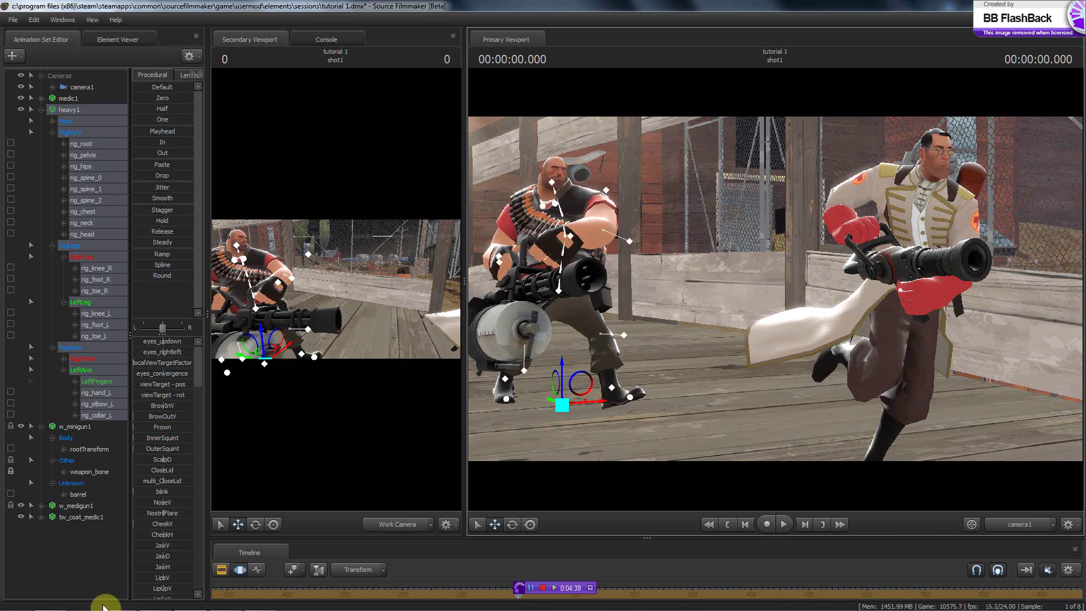
- Collapse heavy1 and w_minigun1 in the animation set list and expand medic1's Arms and Fingers groups
{"action": "left_click", "coordinate": [50, 110]}
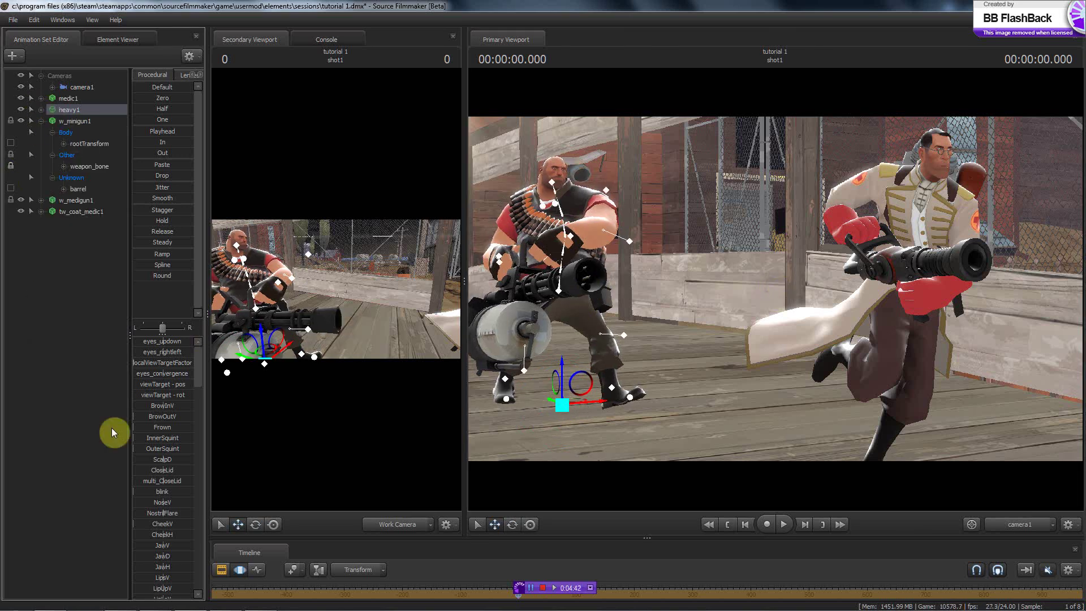
{"action": "left_click", "coordinate": [936, 201]}
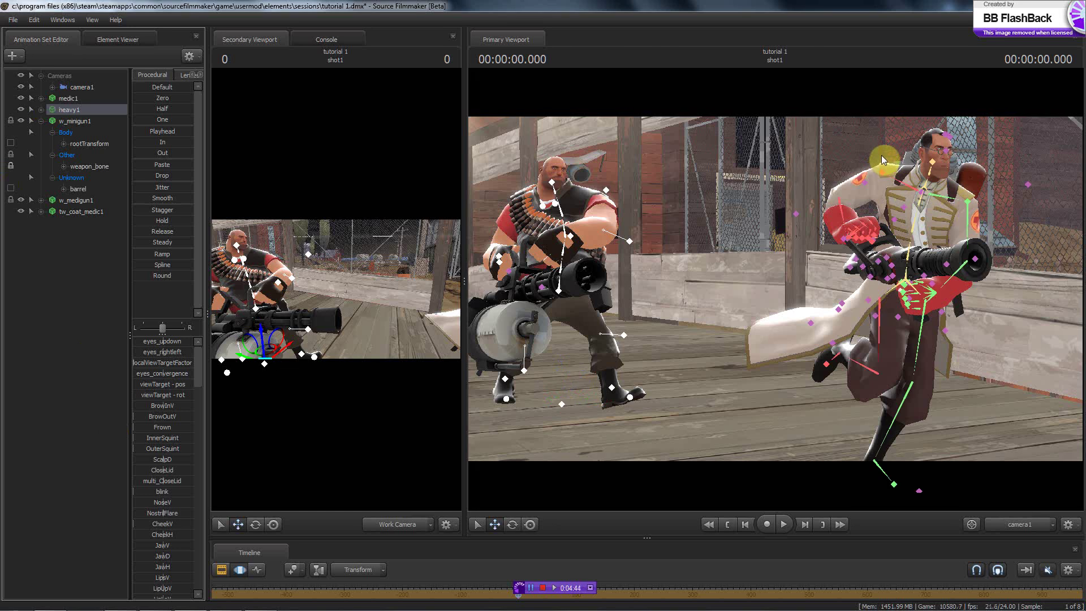
{"action": "mouse_move", "coordinate": [881, 154]}
{"action": "left_mouse_down"}
{"action": "mouse_move", "coordinate": [854, 138]}
{"action": "mouse_move", "coordinate": [803, 174]}
{"action": "mouse_move", "coordinate": [896, 173]}
{"action": "mouse_move", "coordinate": [775, 175]}
{"action": "left_mouse_up"}
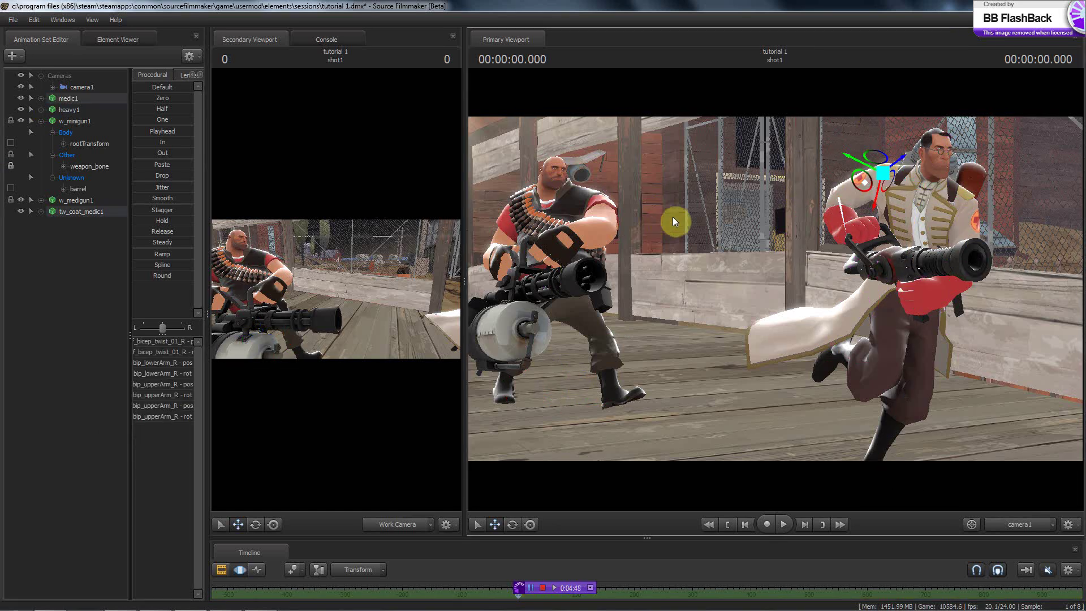
{"action": "left_click", "coordinate": [41, 121]}
{"action": "left_click", "coordinate": [42, 99]}
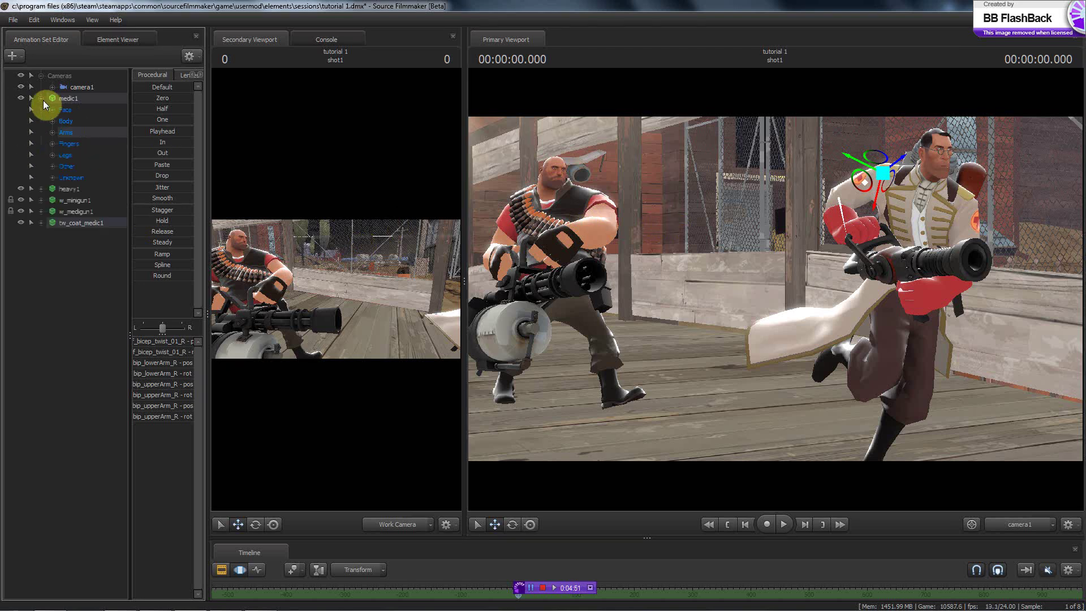
{"action": "left_click", "coordinate": [52, 133]}
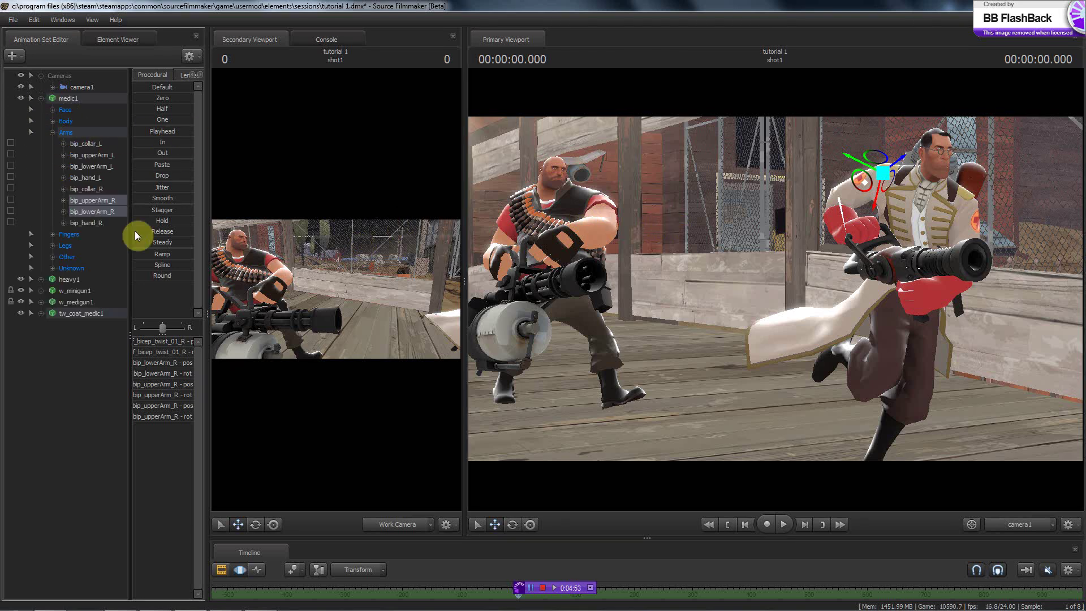
{"action": "left_click", "coordinate": [48, 234]}
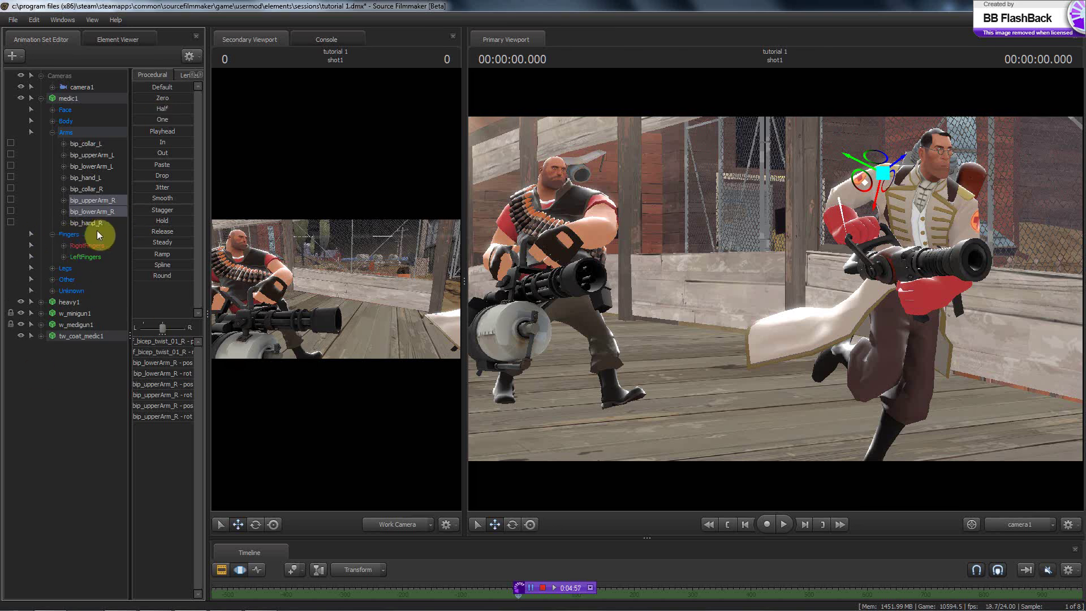
- Select medic1's bip_collar_R, bip_upperArm_R, bip_lowerArm_R and bip_hand_R together with the RightFingers group
{"action": "left_click", "coordinate": [96, 192]}
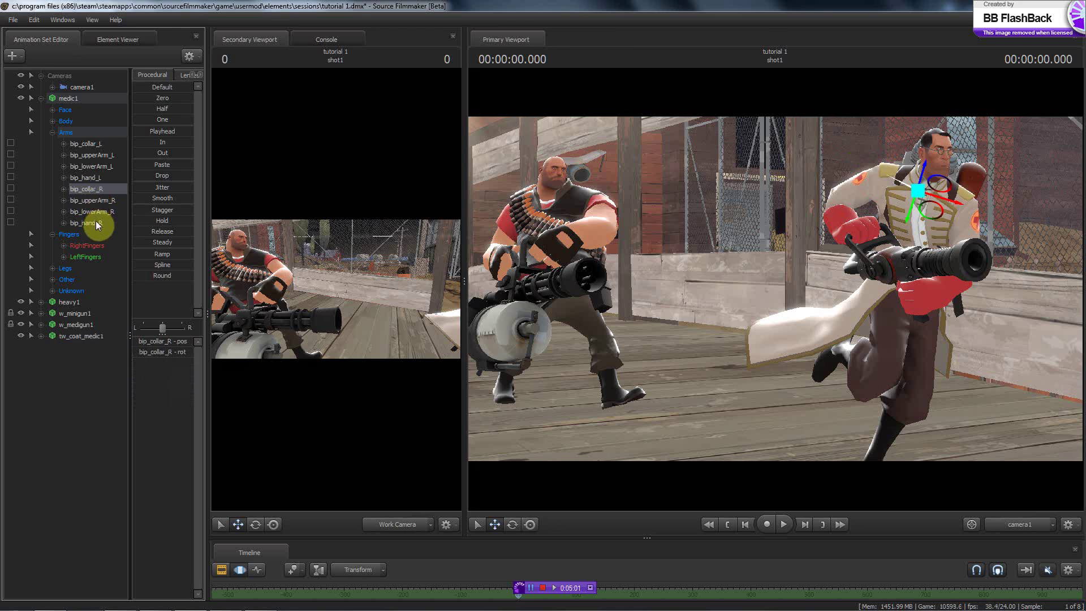
{"action": "left_click", "coordinate": [96, 223], "text": "shift"}
{"action": "left_click", "coordinate": [93, 190]}
{"action": "left_click", "coordinate": [93, 222], "text": "shift"}
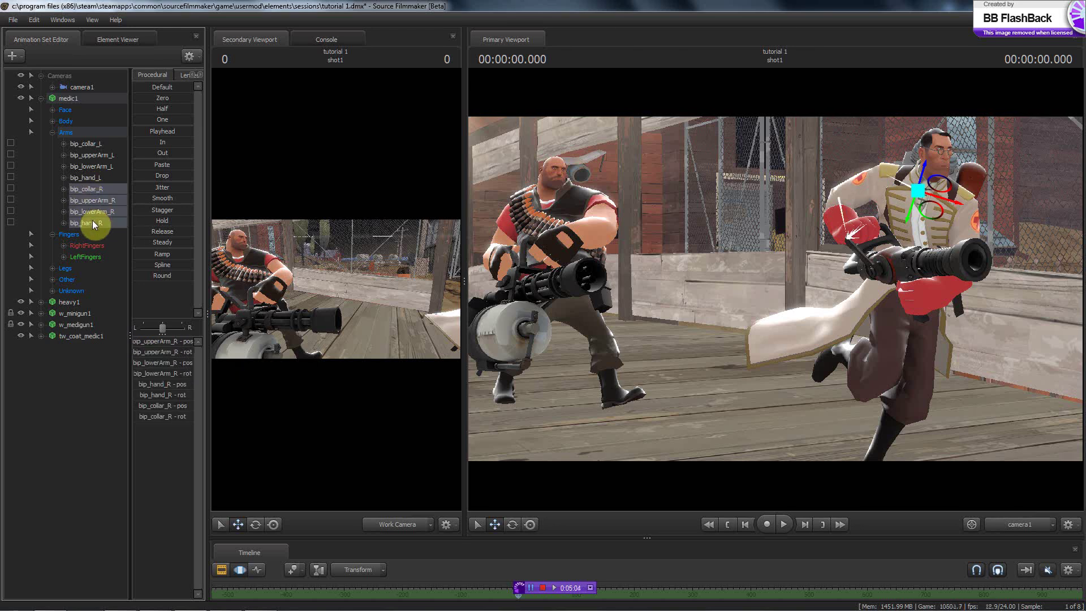
{"action": "left_click", "coordinate": [85, 247], "text": "ctrl"}
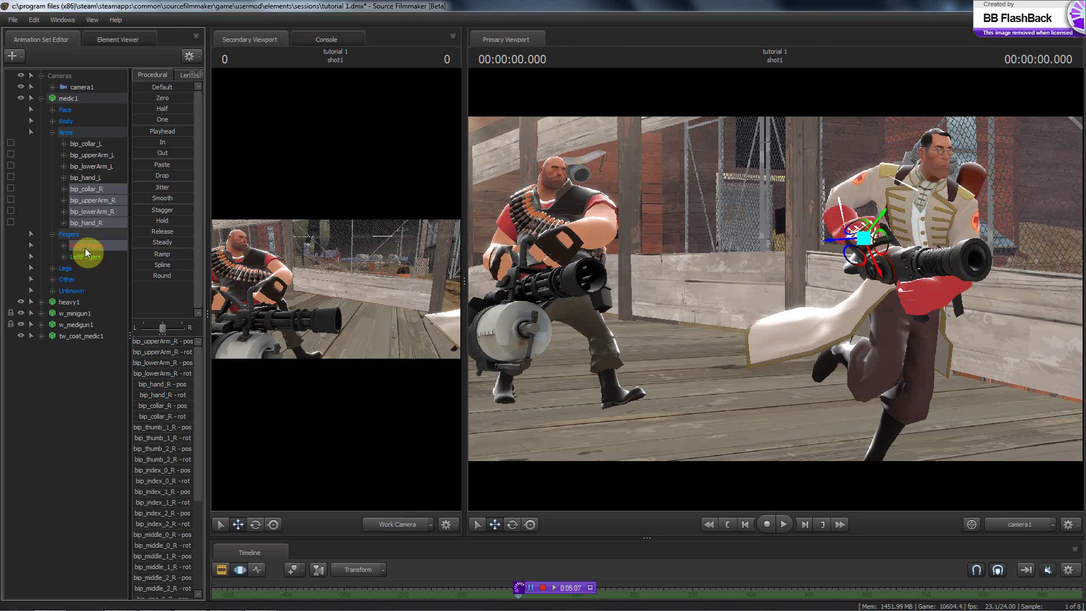
- Open the sequence import for medic1's selected right arm and finger controls and list the available base sequences
{"action": "right_click", "coordinate": [91, 200]}
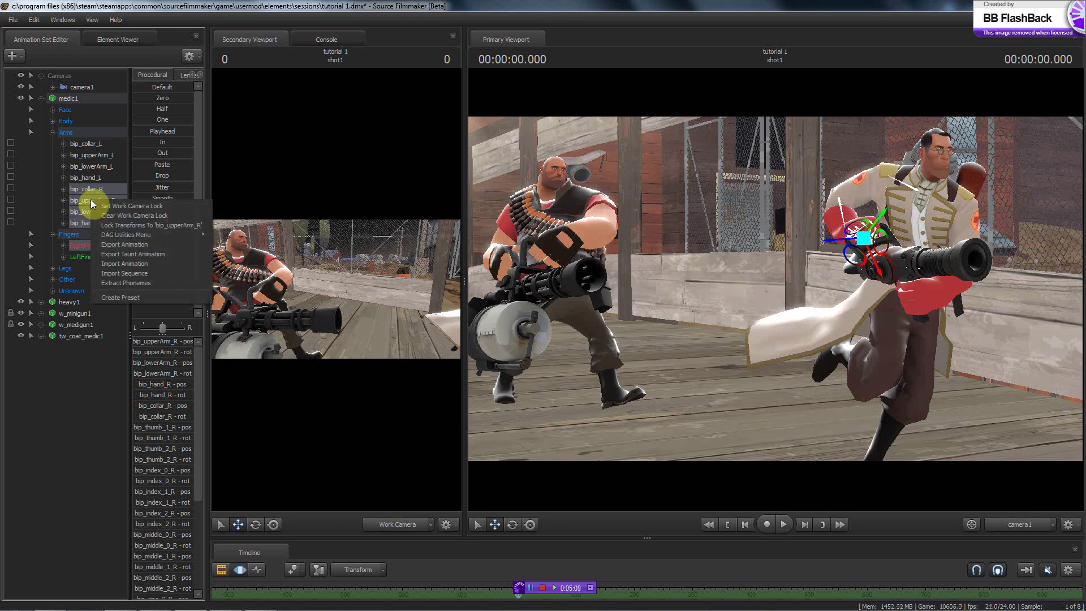
{"action": "left_click", "coordinate": [153, 275]}
{"action": "left_click", "coordinate": [507, 324]}
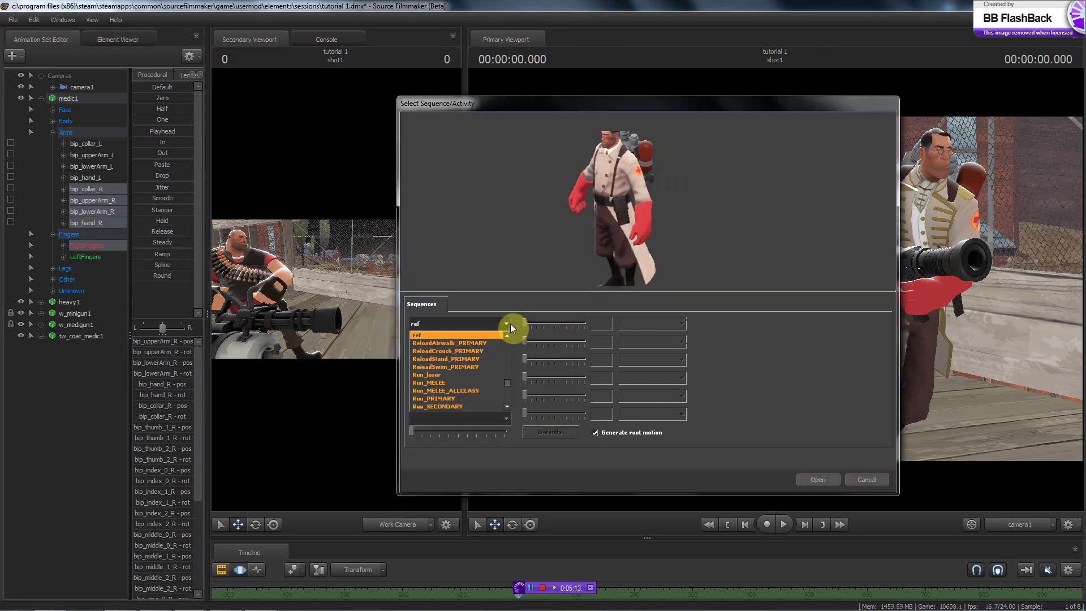
- Try layer_AttackStand_SECONDARY and a layer_melee_allclass_swing variant as the base sequence, with the preview framed on the whole Medic
{"action": "scroll", "coordinate": [482, 349], "scroll_direction": "down", "scroll_amount": 2}
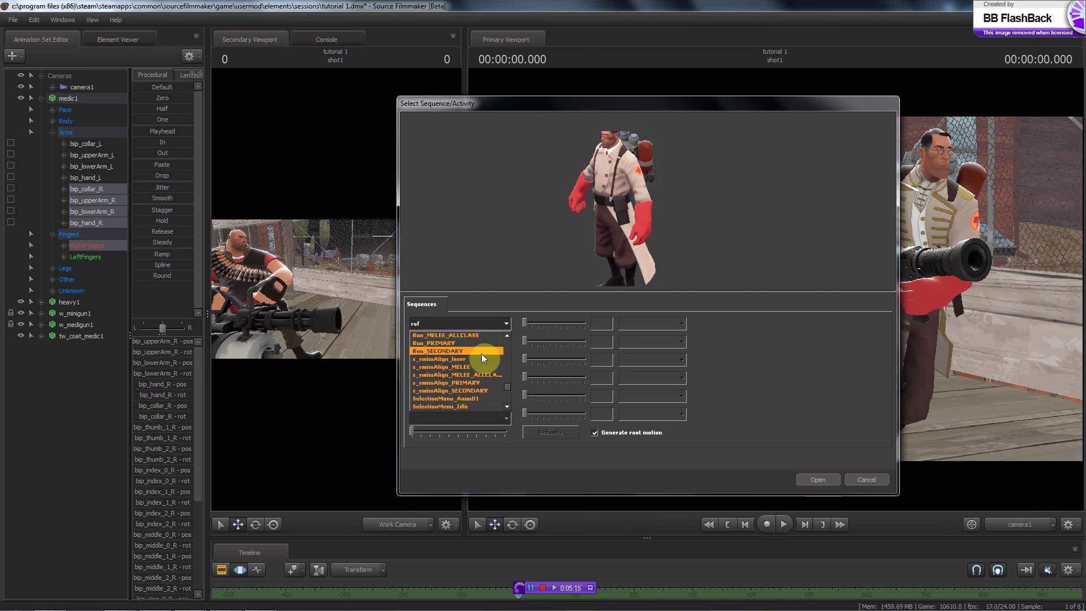
{"action": "scroll", "coordinate": [482, 355], "scroll_direction": "down", "scroll_amount": 2}
{"action": "scroll", "coordinate": [481, 354], "scroll_direction": "down", "scroll_amount": 2}
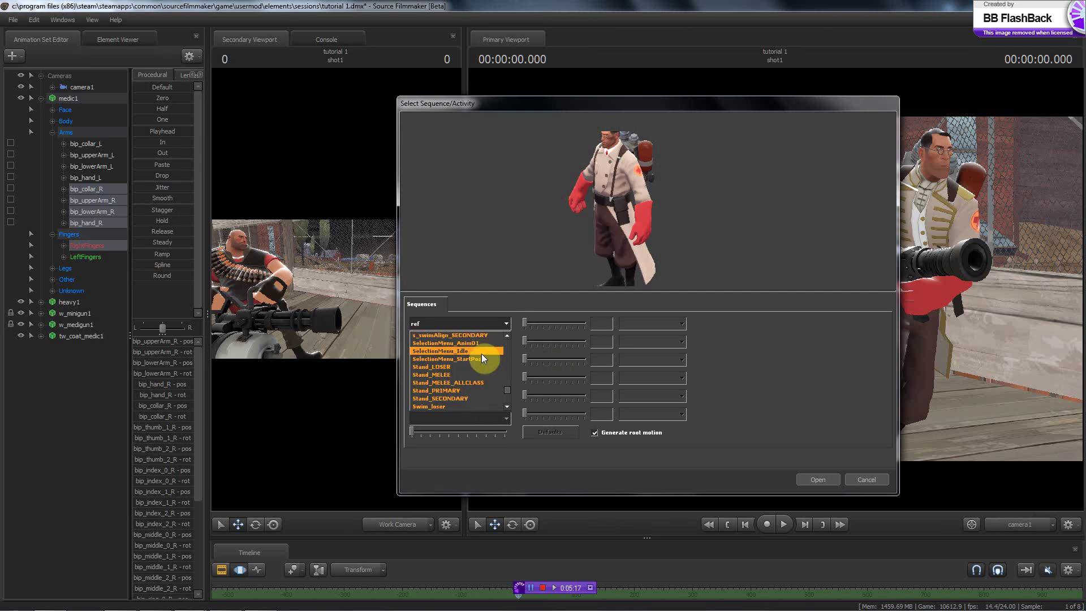
{"action": "scroll", "coordinate": [479, 354], "scroll_direction": "down", "scroll_amount": 5}
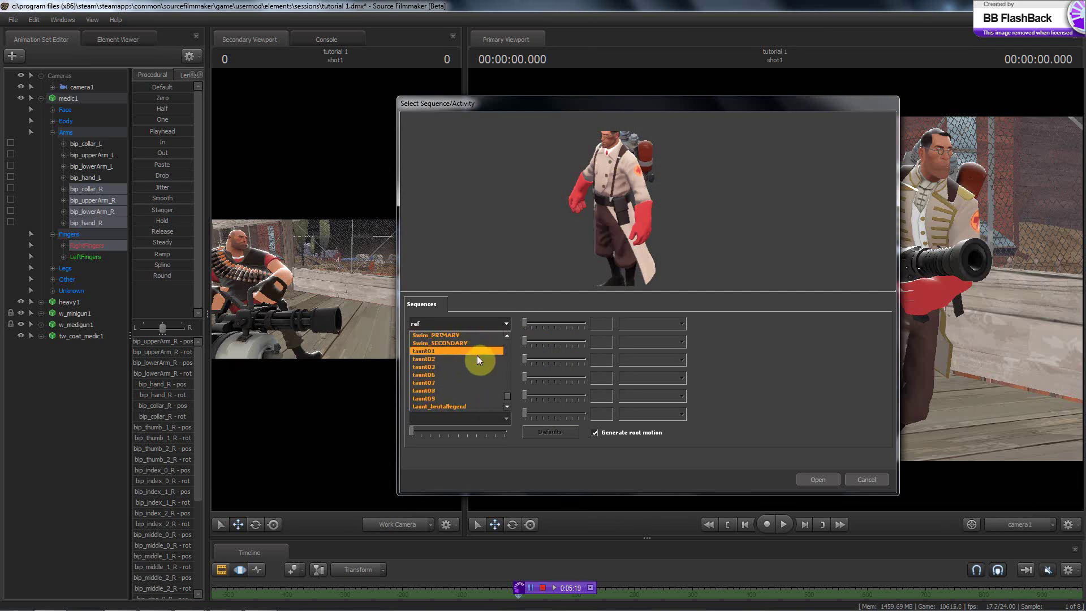
{"action": "scroll", "coordinate": [477, 355], "scroll_direction": "up", "scroll_amount": 10}
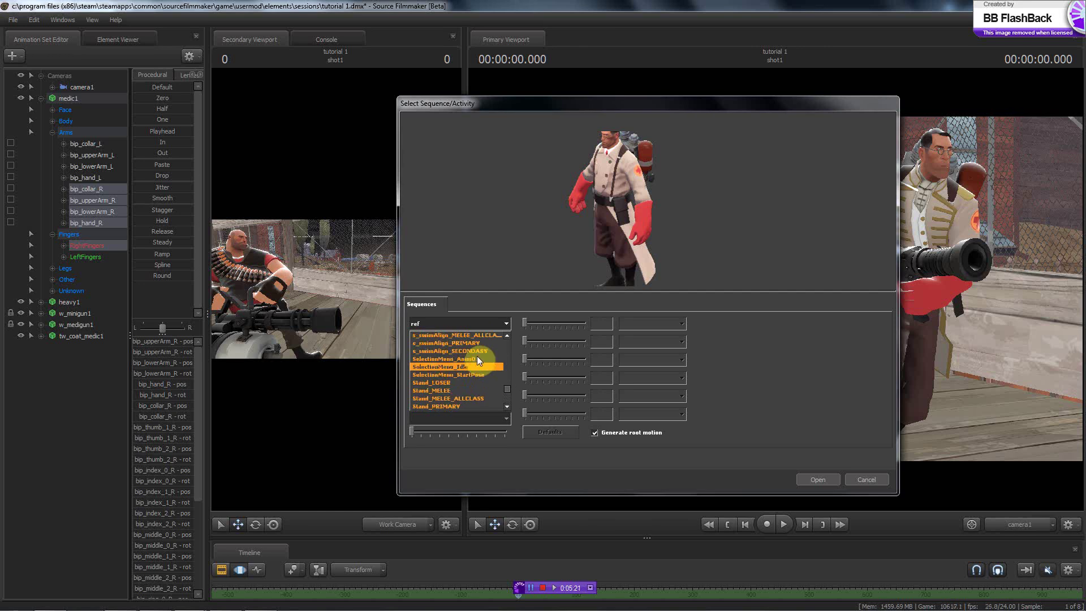
{"action": "scroll", "coordinate": [477, 355], "scroll_direction": "up", "scroll_amount": 5}
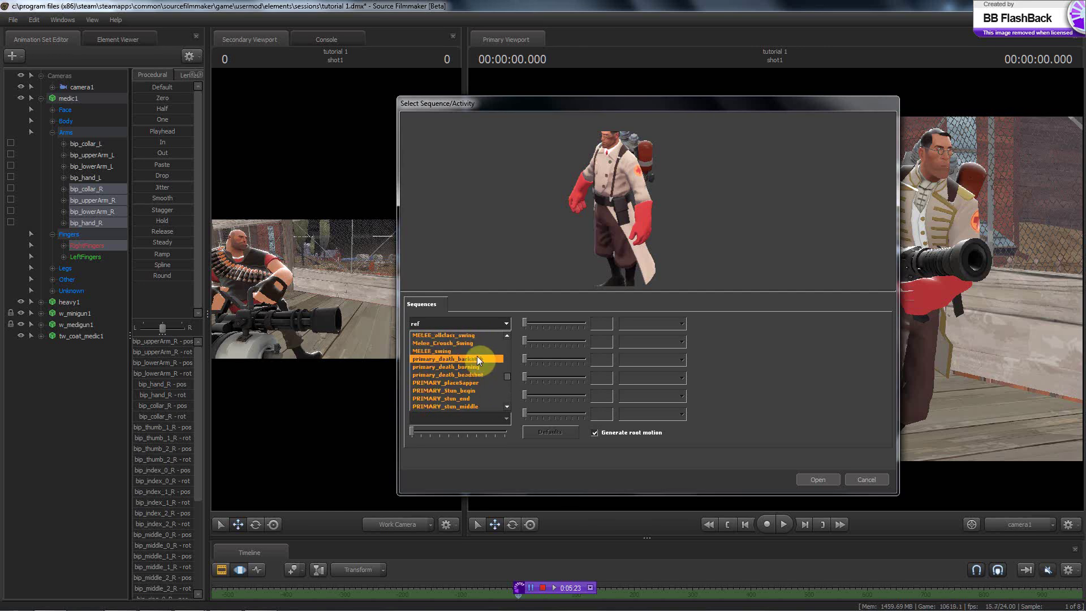
{"action": "scroll", "coordinate": [477, 356], "scroll_direction": "up", "scroll_amount": 4}
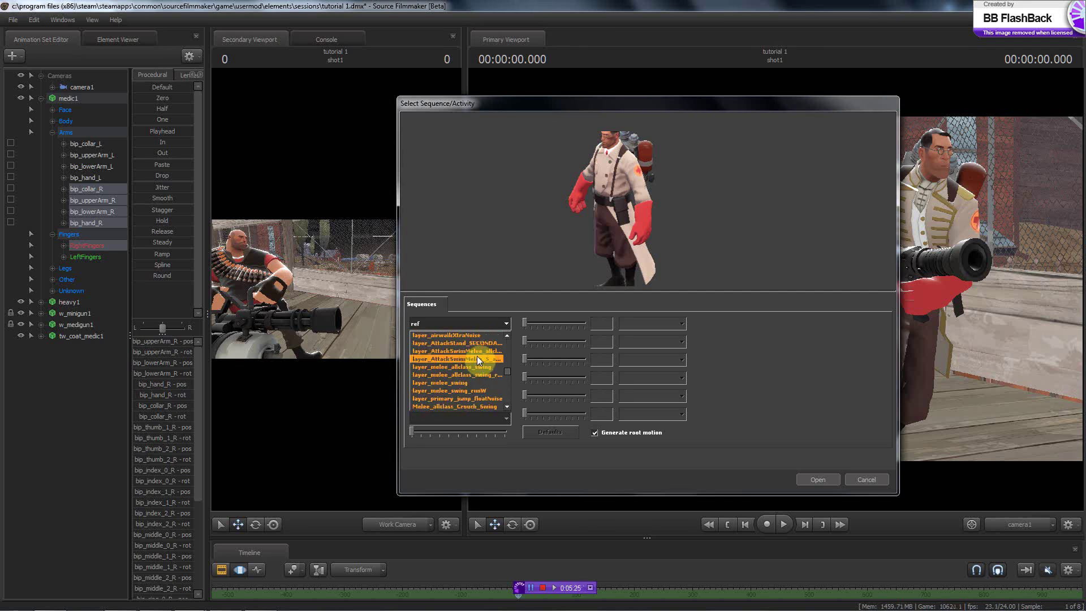
{"action": "scroll", "coordinate": [477, 355], "scroll_direction": "down", "scroll_amount": 2}
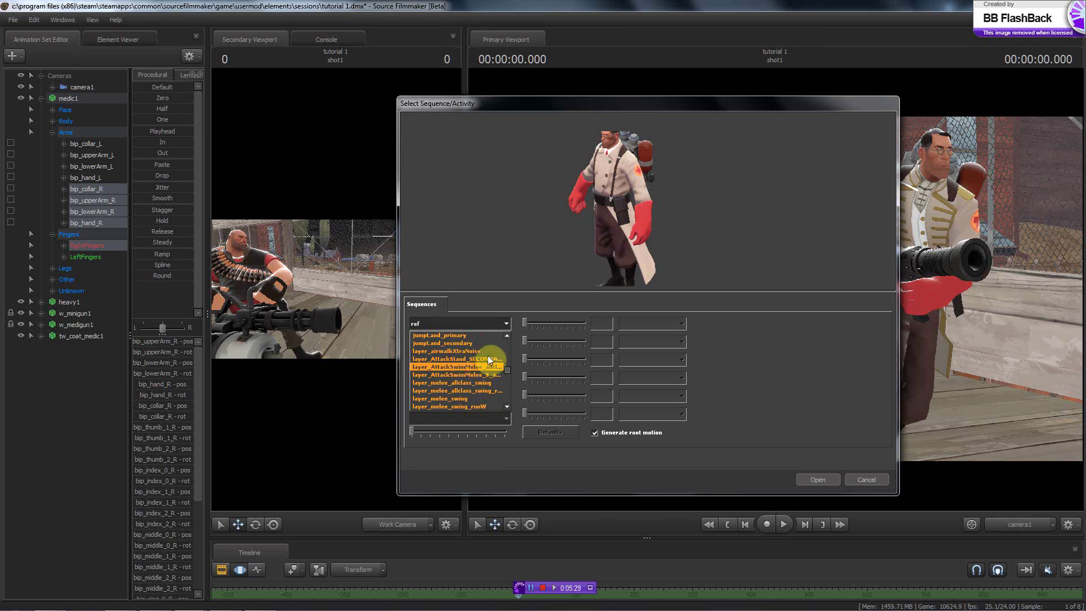
{"action": "left_click", "coordinate": [493, 359]}
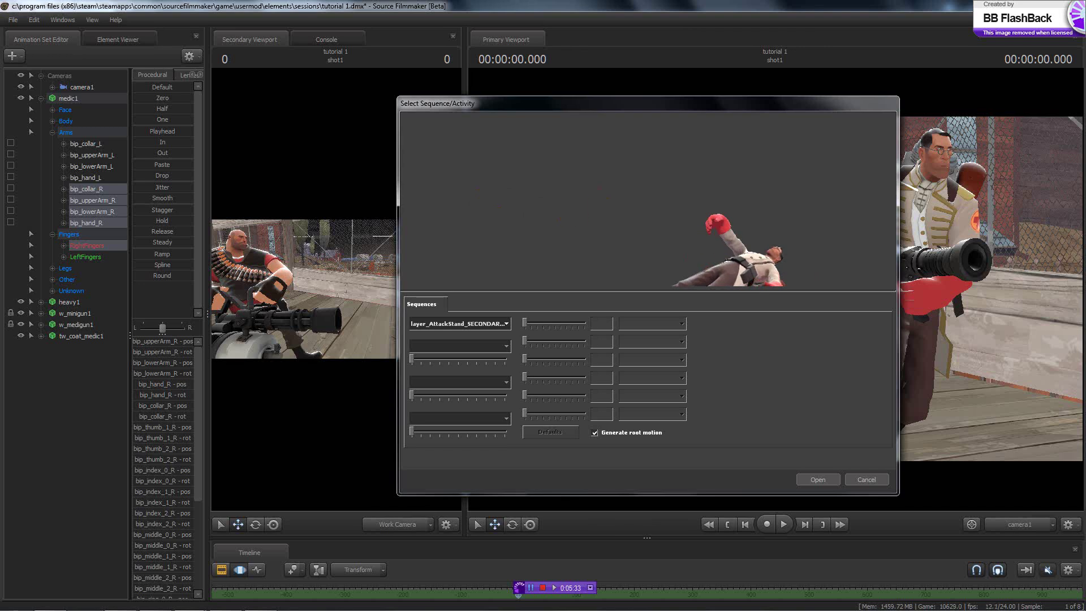
{"action": "left_click_drag", "start_coordinate": [656, 178], "coordinate": [721, 203]}
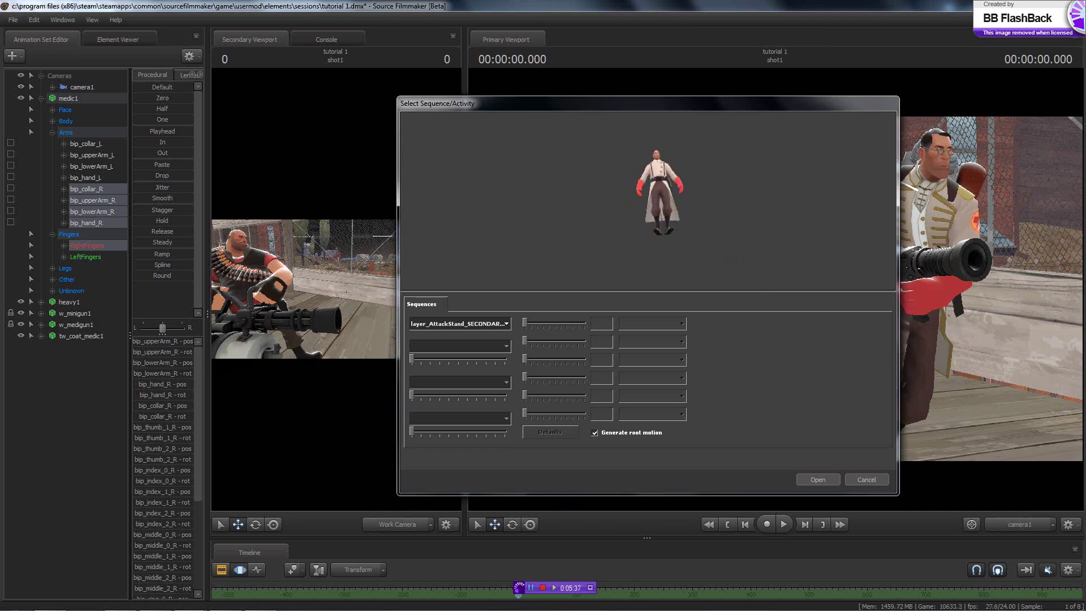
{"action": "left_click", "coordinate": [492, 325]}
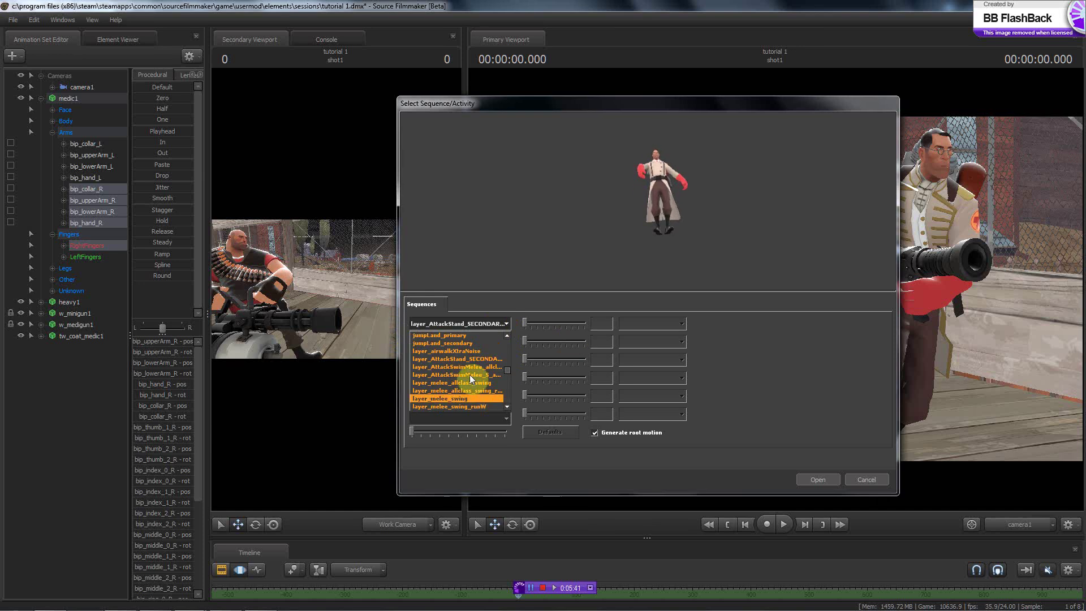
{"action": "left_click", "coordinate": [464, 392]}
- Set the base sequence to Run_SECONDARY
{"action": "left_click", "coordinate": [480, 324]}
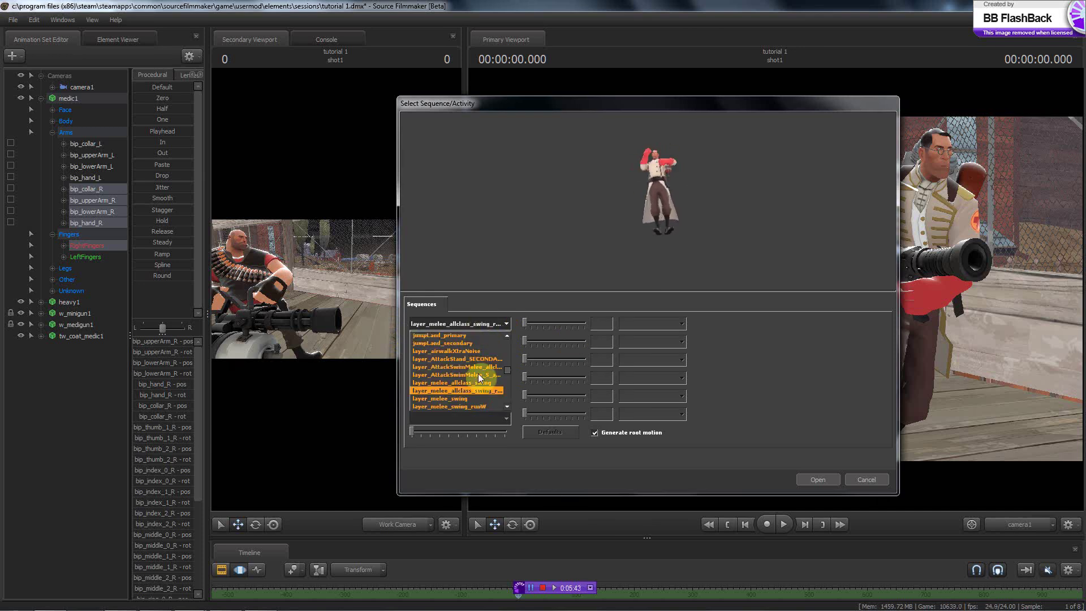
{"action": "scroll", "coordinate": [475, 373], "scroll_direction": "down", "scroll_amount": 5}
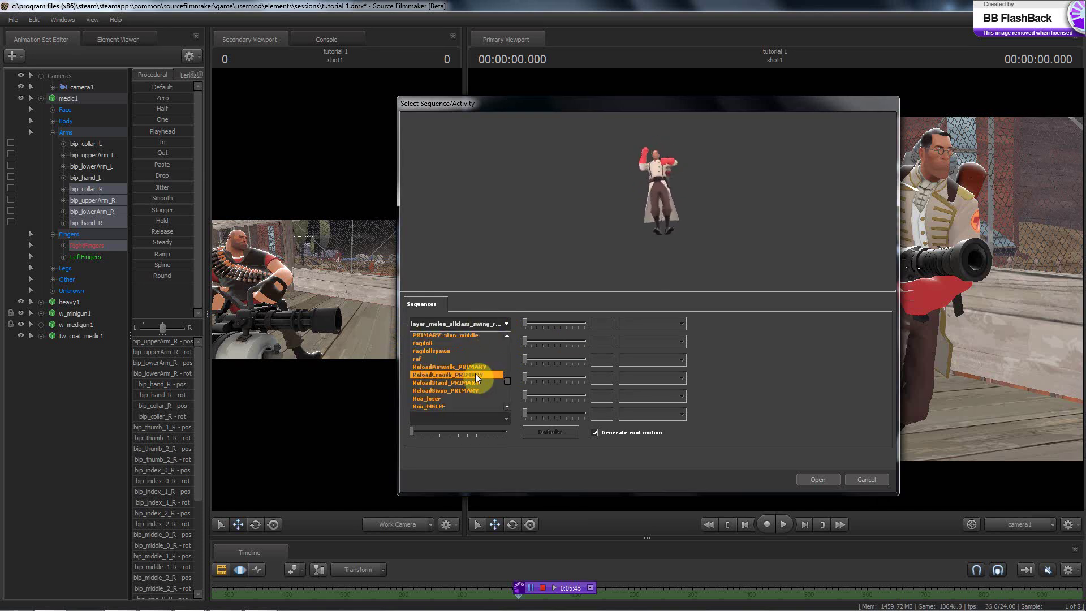
{"action": "scroll", "coordinate": [474, 375], "scroll_direction": "down", "scroll_amount": 4}
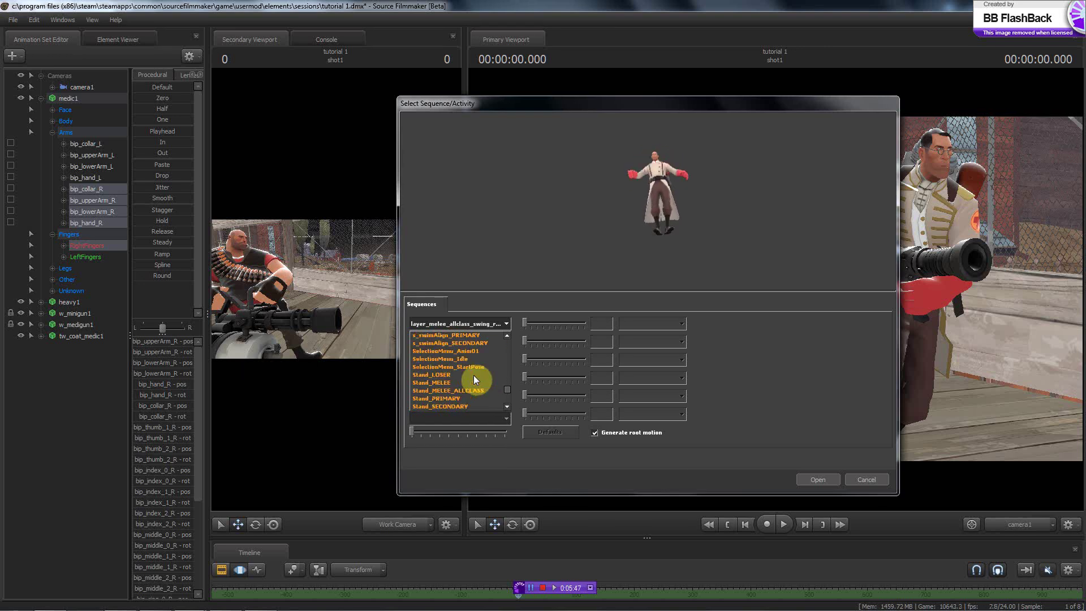
{"action": "scroll", "coordinate": [473, 375], "scroll_direction": "up", "scroll_amount": 6}
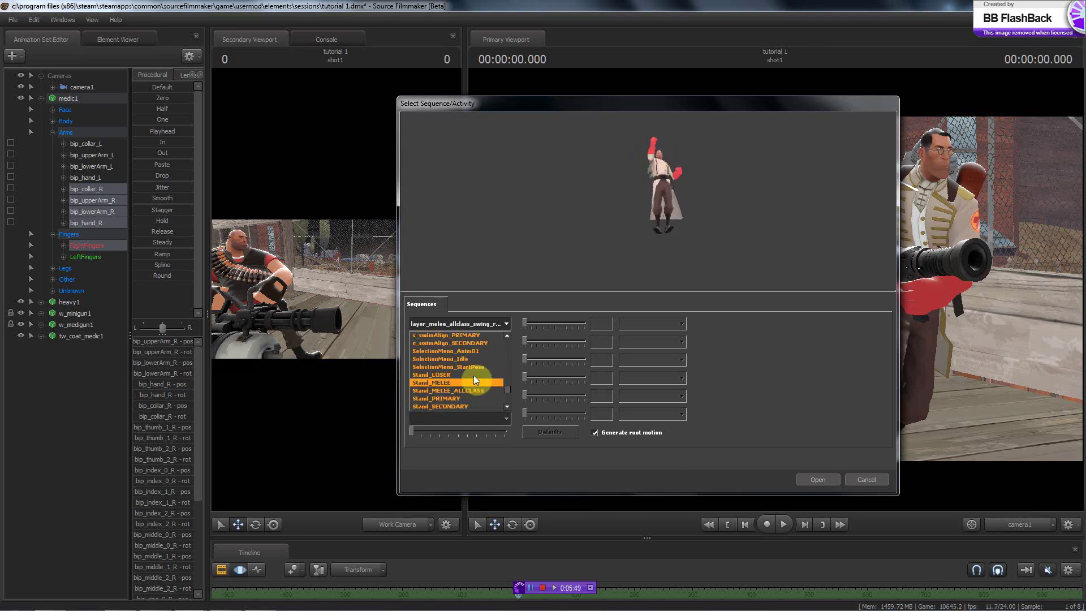
{"action": "left_click", "coordinate": [472, 399]}
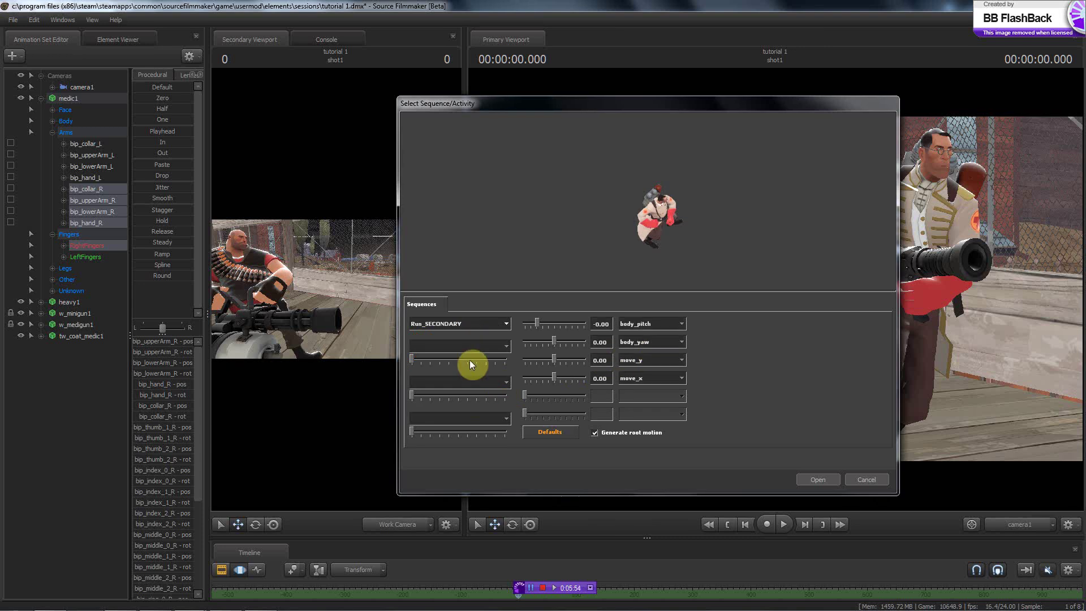
{"action": "left_click", "coordinate": [496, 347]}
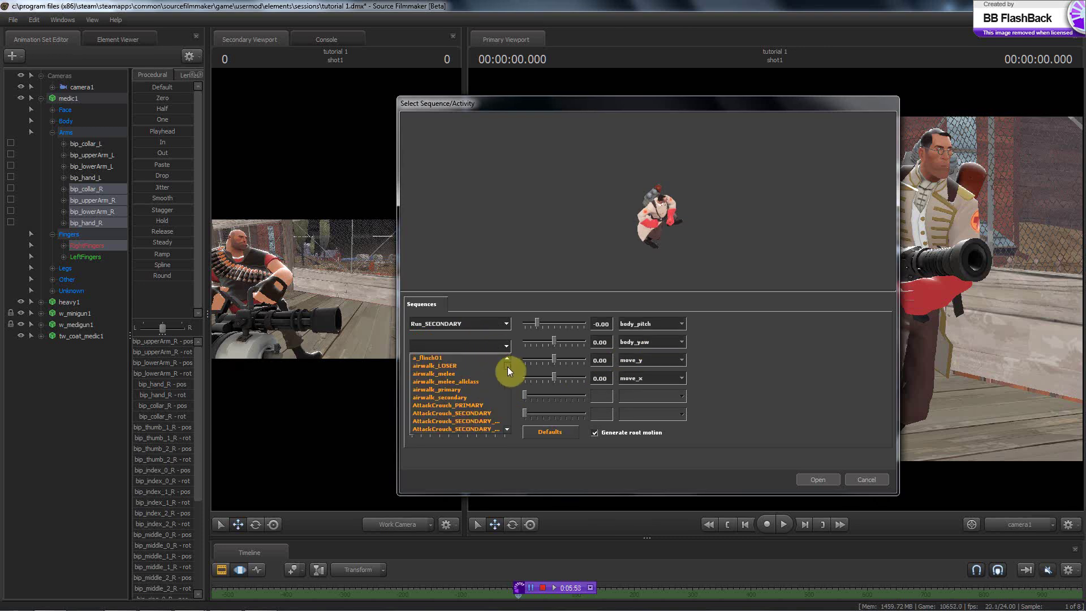
{"action": "left_click_drag", "start_coordinate": [508, 367], "coordinate": [509, 401]}
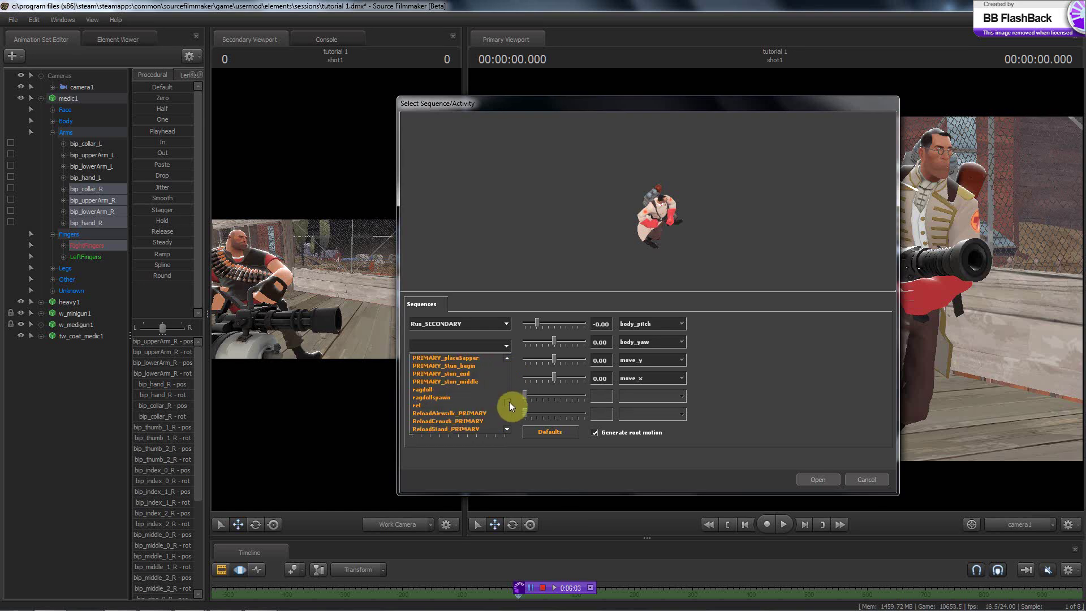
{"action": "left_click", "coordinate": [465, 354]}
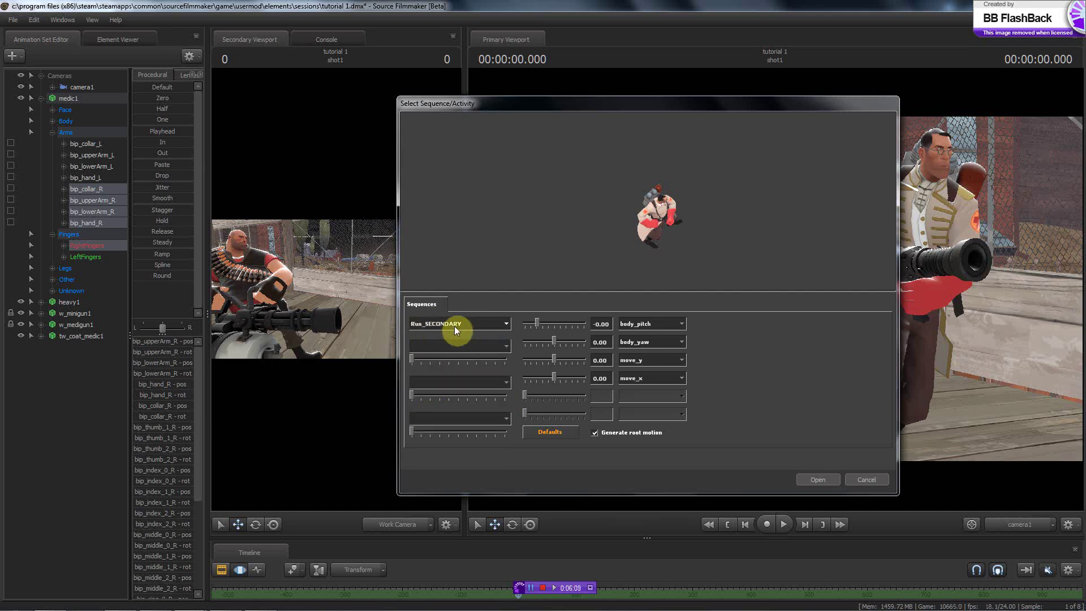
{"action": "left_click", "coordinate": [481, 346]}
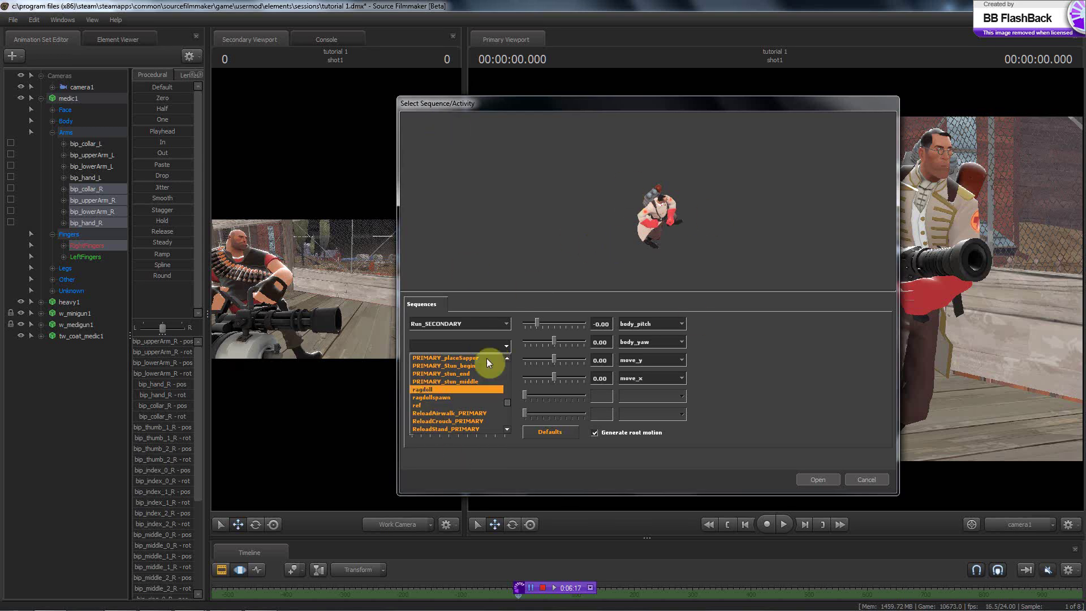
{"action": "scroll", "coordinate": [479, 369], "scroll_direction": "down", "scroll_amount": 5}
{"action": "scroll", "coordinate": [478, 369], "scroll_direction": "down", "scroll_amount": 2}
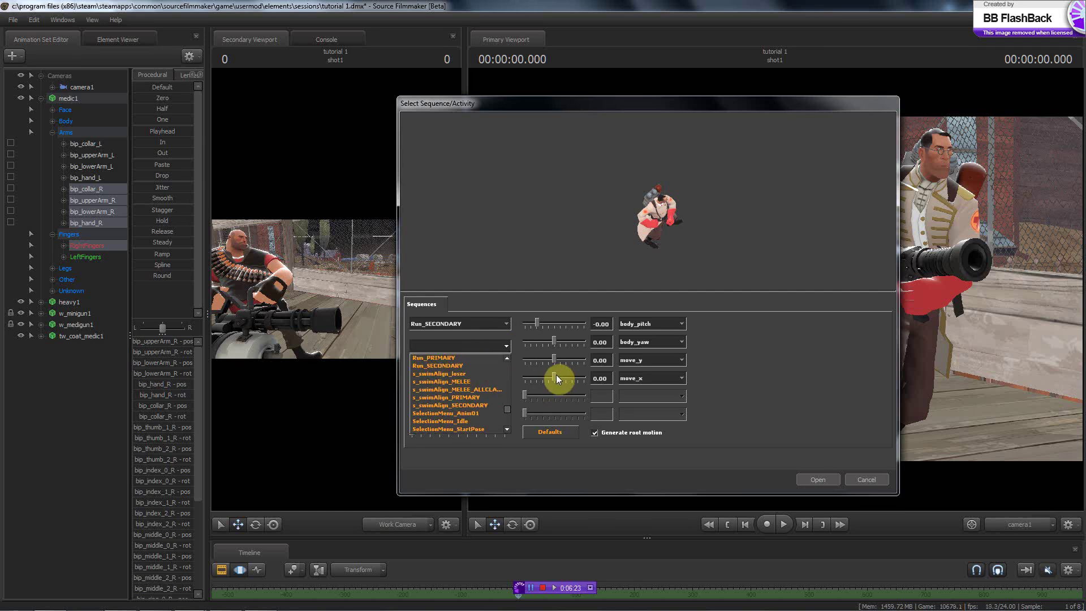
- Set the move_x parameter of the Run_SECONDARY sequence to 1.00
{"action": "left_click_drag", "start_coordinate": [556, 374], "coordinate": [636, 381]}
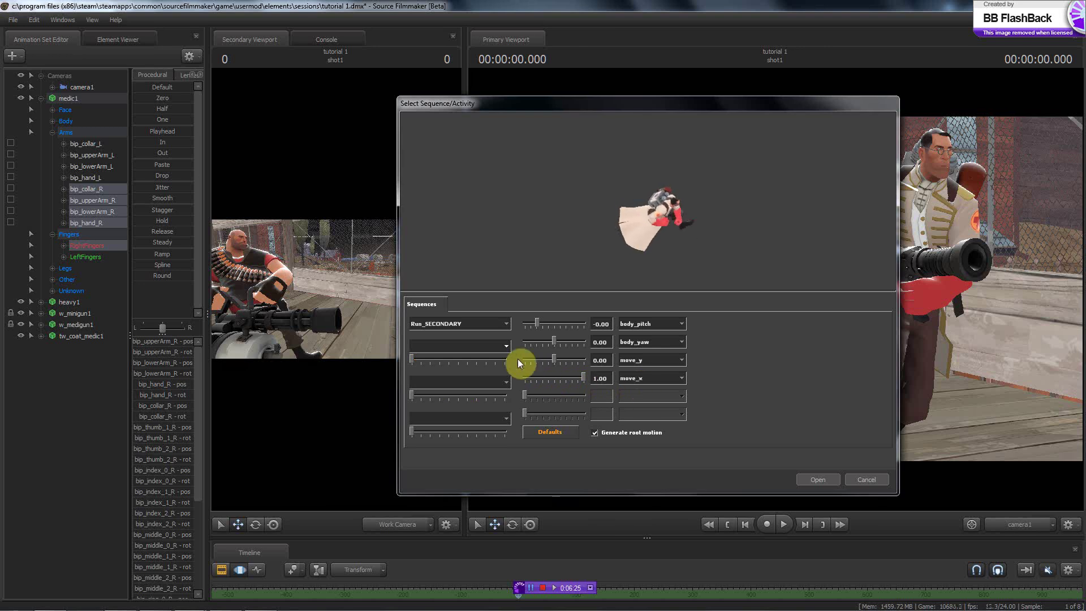
- Try layer_AttackStand_SECONDARY as the second sequence layered over the run
{"action": "left_click", "coordinate": [487, 347]}
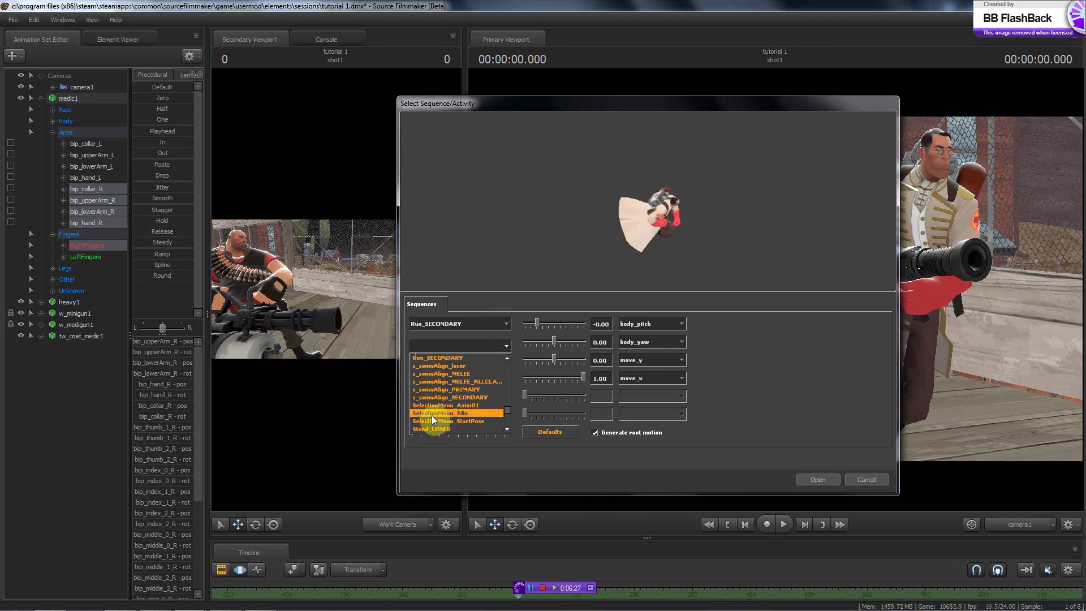
{"action": "scroll", "coordinate": [432, 415], "scroll_direction": "up", "scroll_amount": 5}
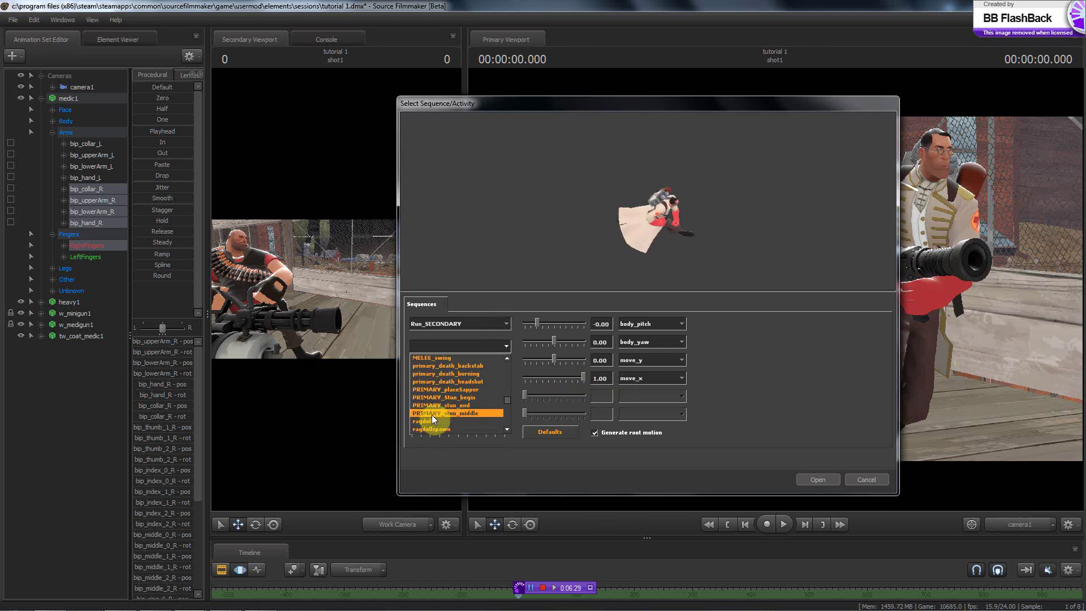
{"action": "scroll", "coordinate": [432, 415], "scroll_direction": "up", "scroll_amount": 5}
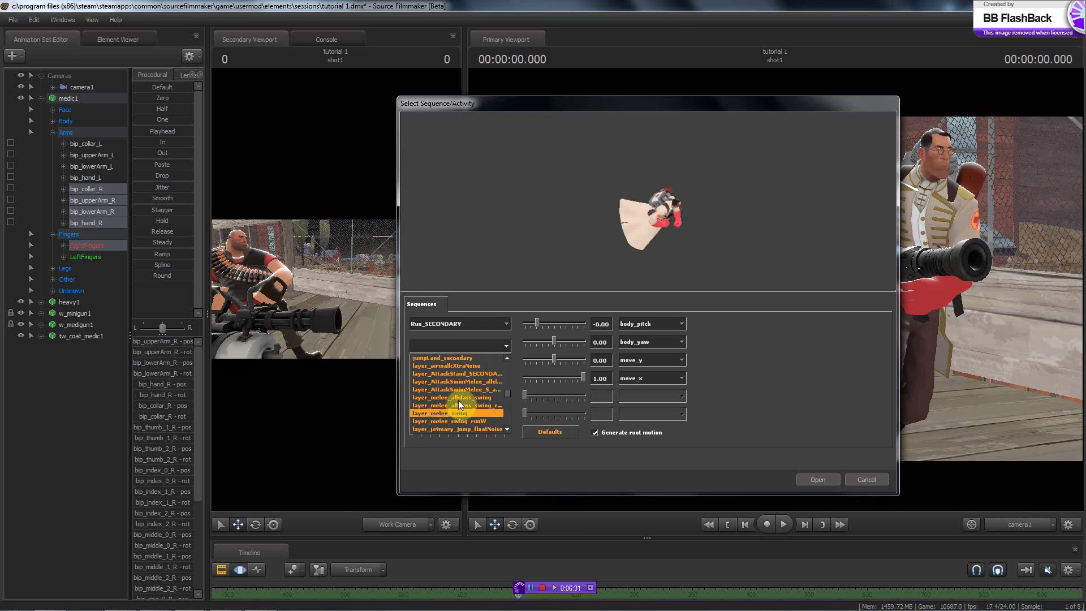
{"action": "left_click", "coordinate": [471, 374]}
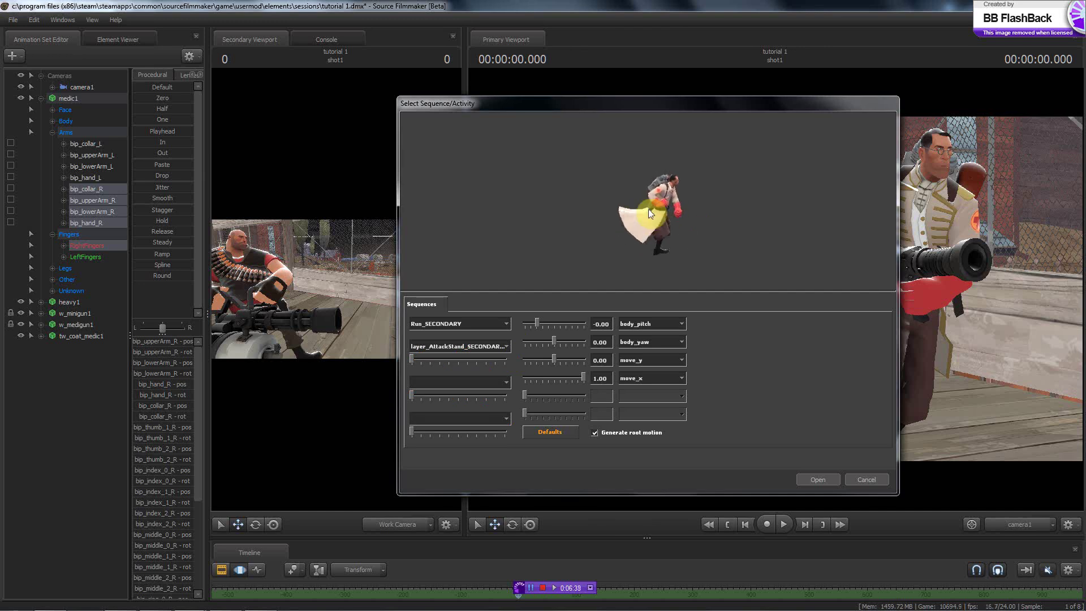
- Choose AttackStand_SECONDARY as the second sequence, keep its blend weight at the minimum, and inspect the arm pose in a close-up preview
{"action": "left_click", "coordinate": [482, 347]}
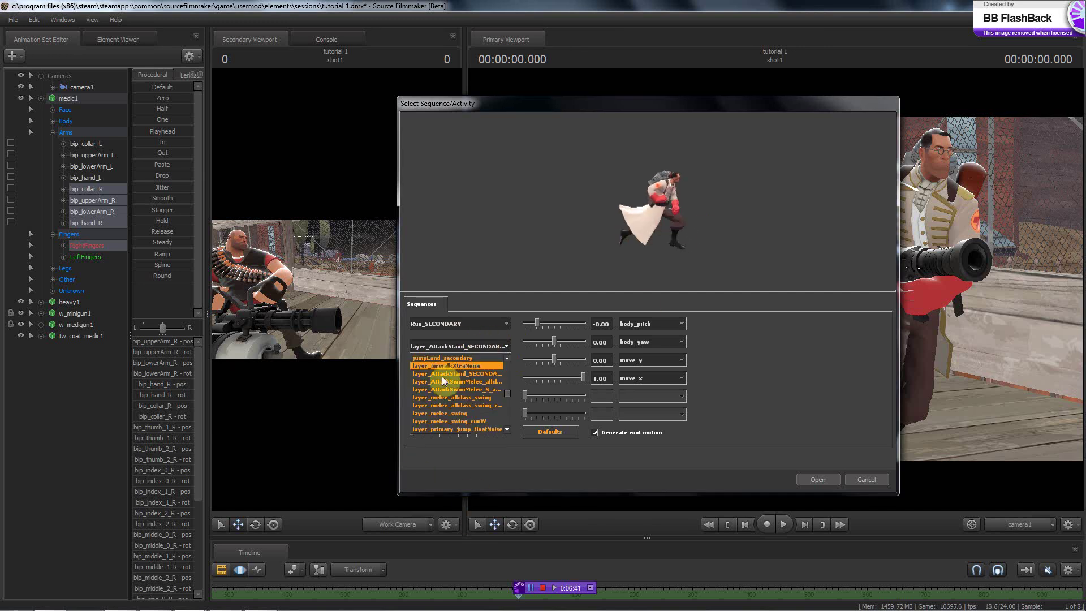
{"action": "scroll", "coordinate": [442, 375], "scroll_direction": "up", "scroll_amount": 5}
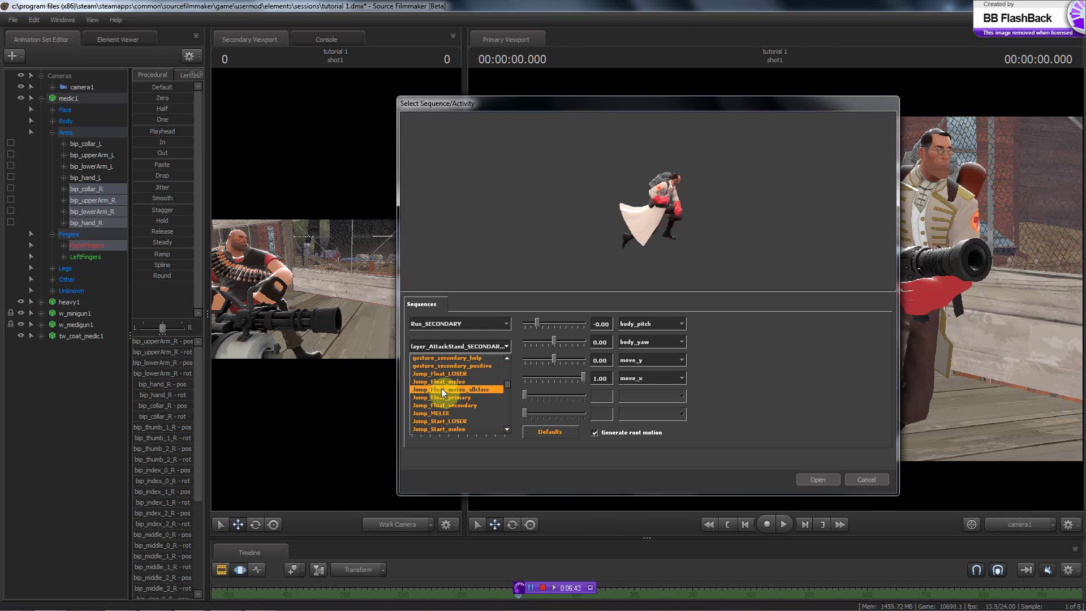
{"action": "scroll", "coordinate": [441, 388], "scroll_direction": "up", "scroll_amount": 6}
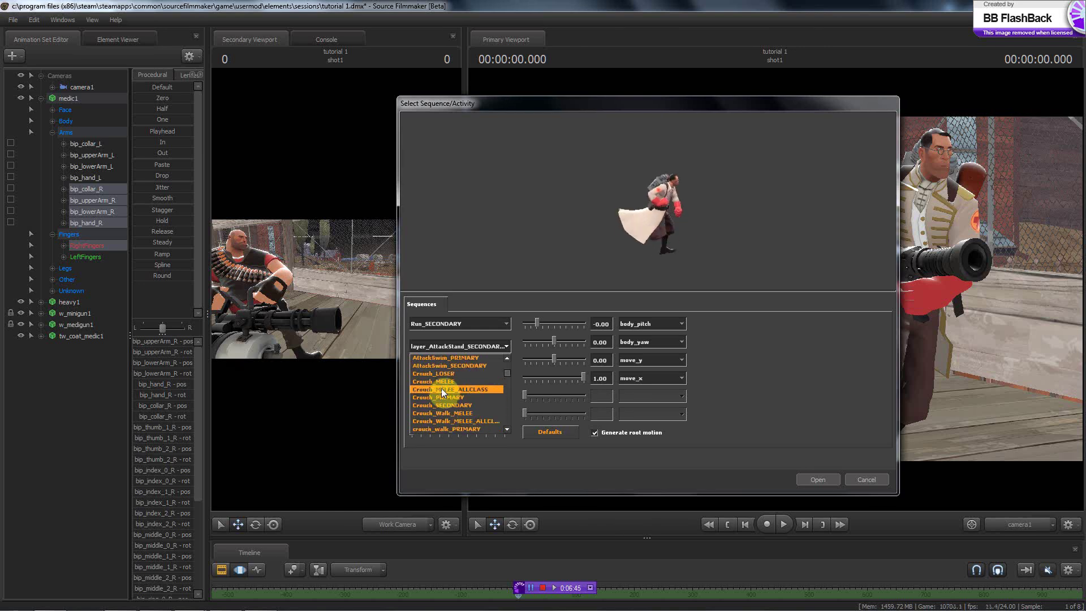
{"action": "scroll", "coordinate": [442, 388], "scroll_direction": "up", "scroll_amount": 3}
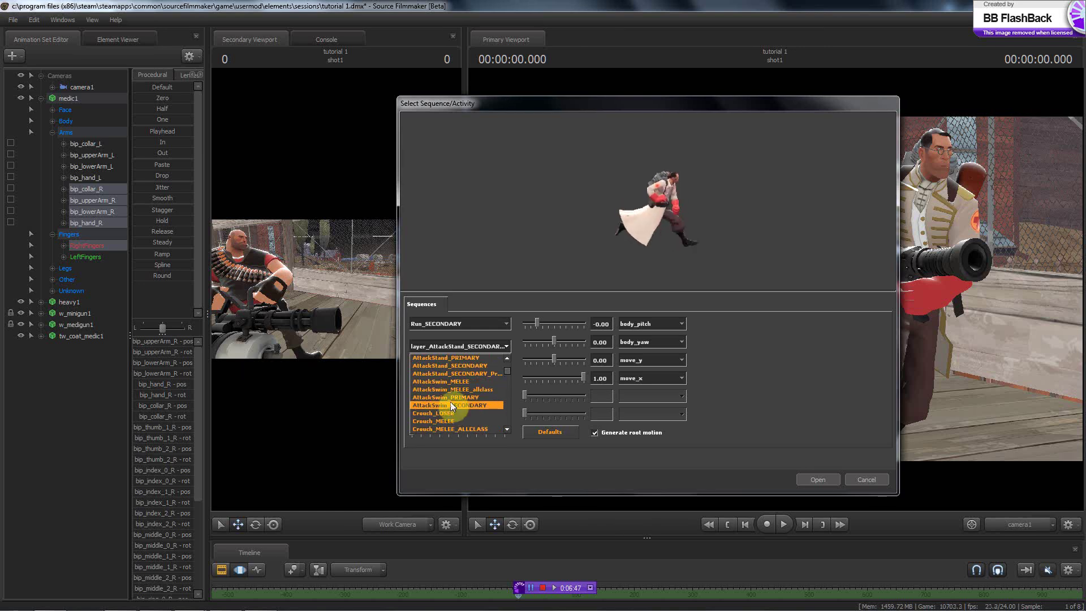
{"action": "scroll", "coordinate": [456, 396], "scroll_direction": "up", "scroll_amount": 2}
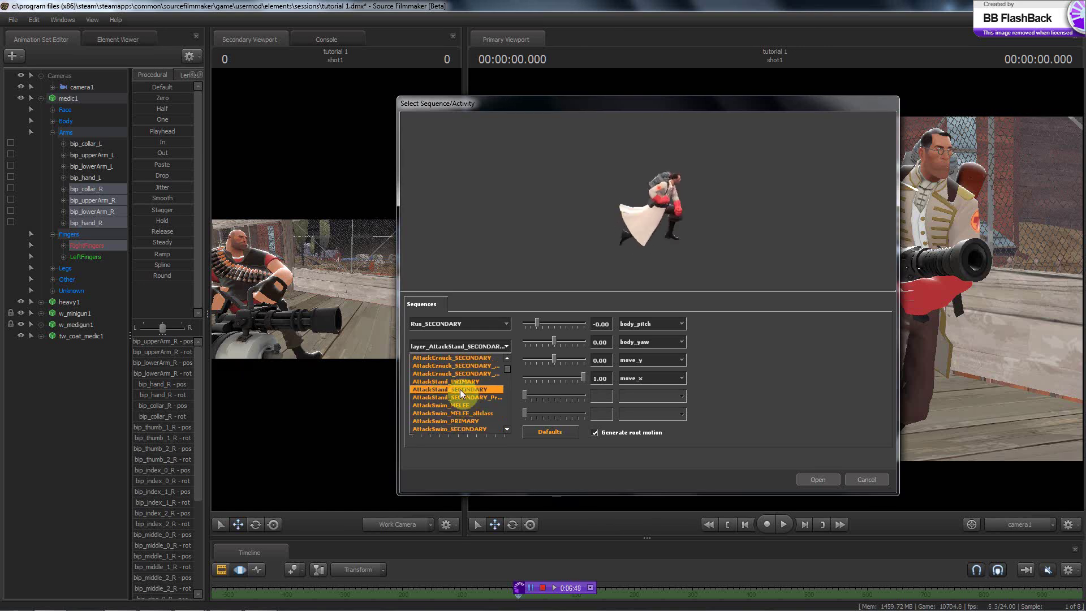
{"action": "left_click", "coordinate": [459, 389]}
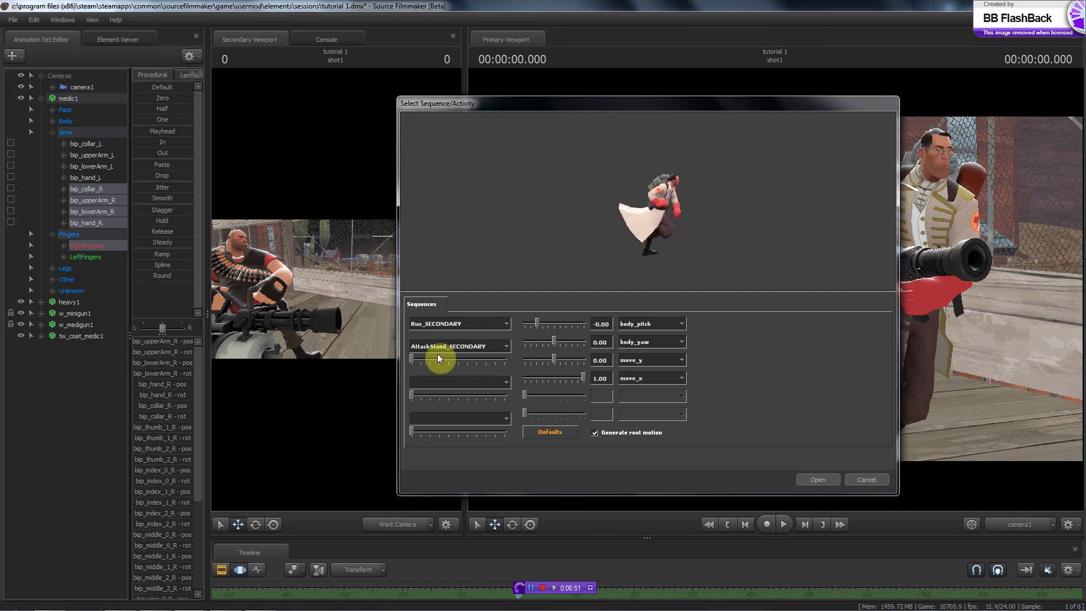
{"action": "left_click_drag", "start_coordinate": [465, 361], "coordinate": [398, 364]}
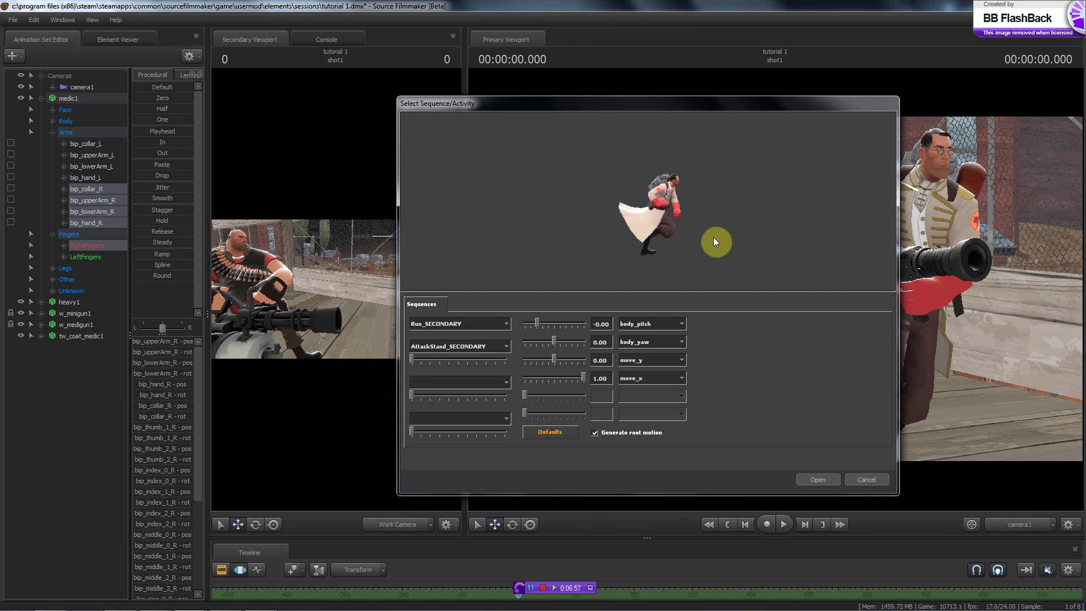
{"action": "mouse_move", "coordinate": [706, 266]}
{"action": "right_mouse_down"}
{"action": "mouse_move", "coordinate": [707, 226]}
{"action": "mouse_move", "coordinate": [706, 265]}
{"action": "right_mouse_up"}
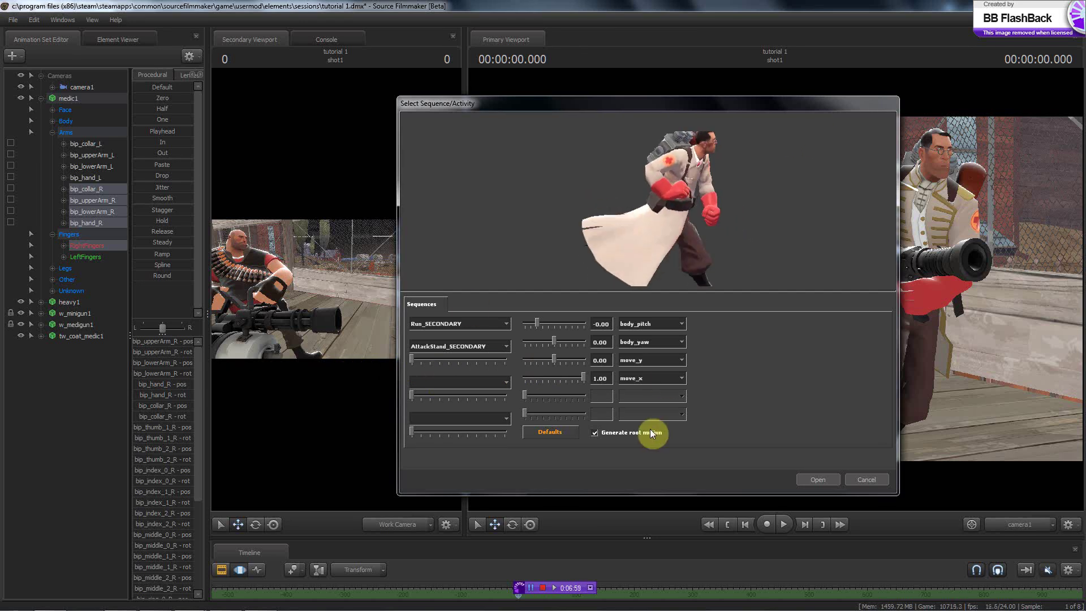
- Compare the Medic's preview pose at zero move_x with the AttackStand_SECONDARY blend weight at both extremes, and set move_x back to 1.00
{"action": "left_click", "coordinate": [552, 378]}
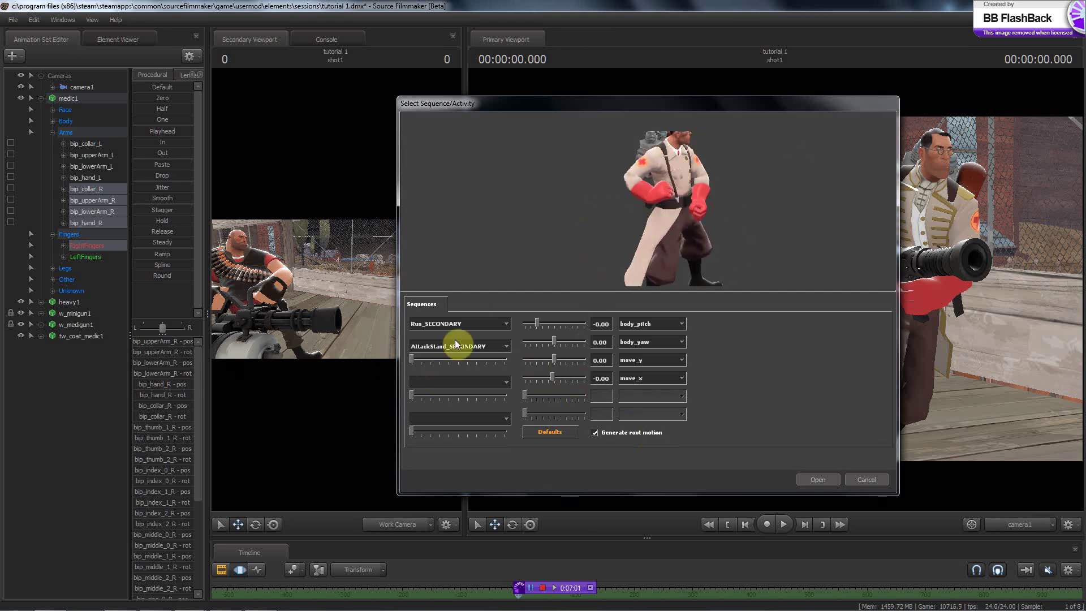
{"action": "left_click_drag", "start_coordinate": [666, 238], "coordinate": [667, 259]}
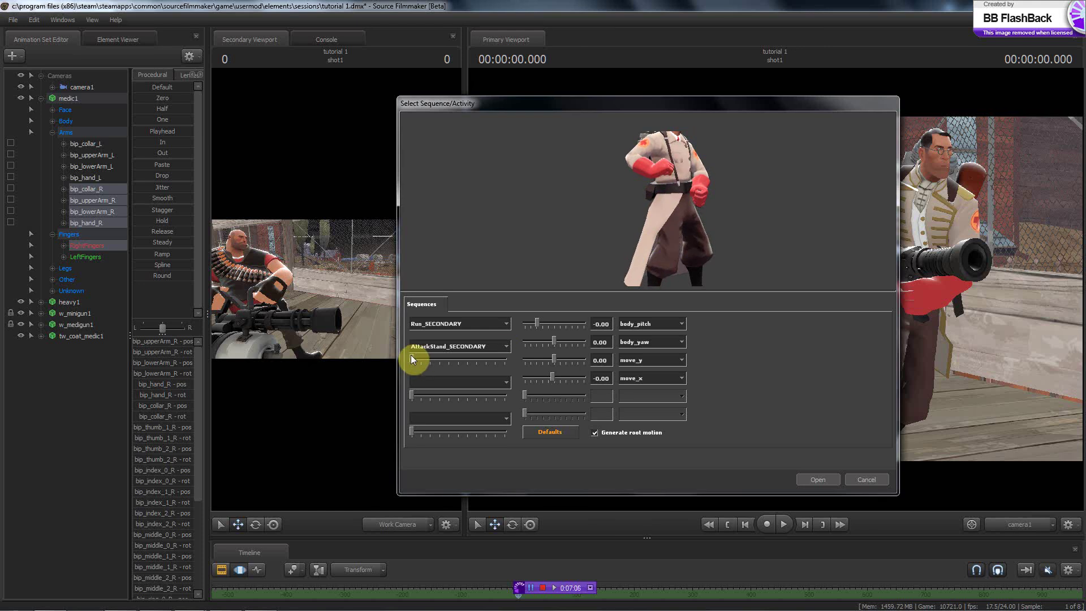
{"action": "left_click_drag", "start_coordinate": [410, 357], "coordinate": [524, 360]}
{"action": "left_click_drag", "start_coordinate": [504, 358], "coordinate": [354, 369]}
{"action": "left_click_drag", "start_coordinate": [551, 376], "coordinate": [591, 376]}
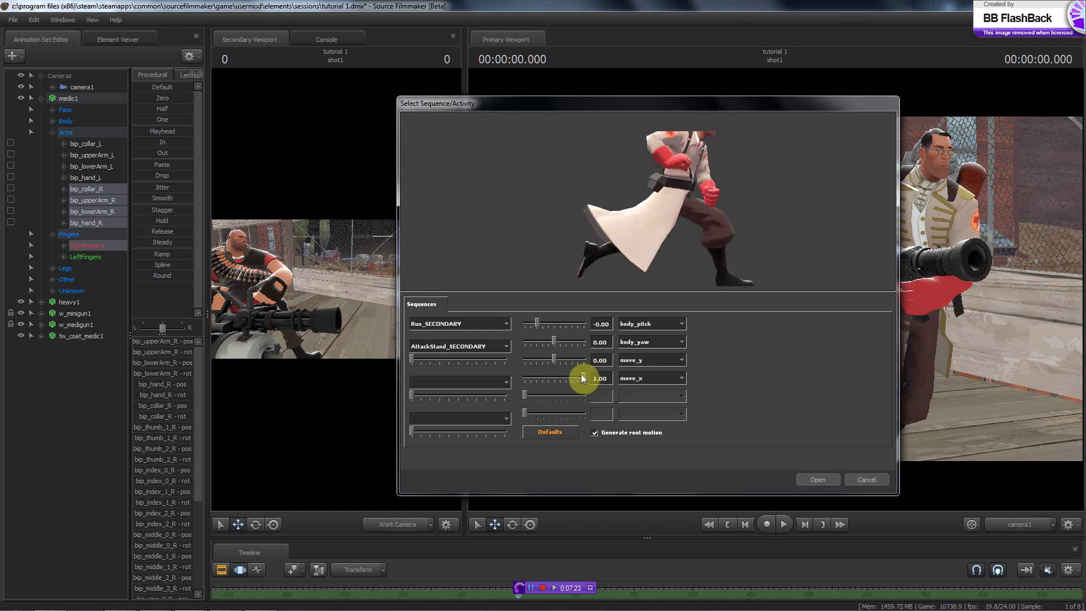
- Try the AttackStand_SECONDARY layer again at another blend weight over the run, and discard the sequence import
{"action": "left_click", "coordinate": [486, 379]}
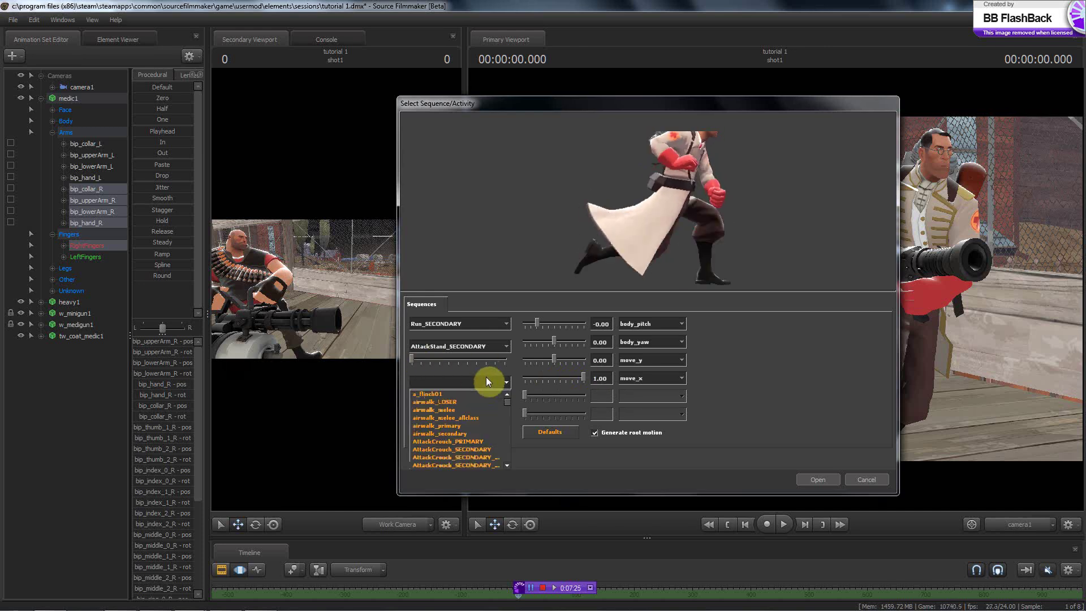
{"action": "left_click", "coordinate": [486, 391]}
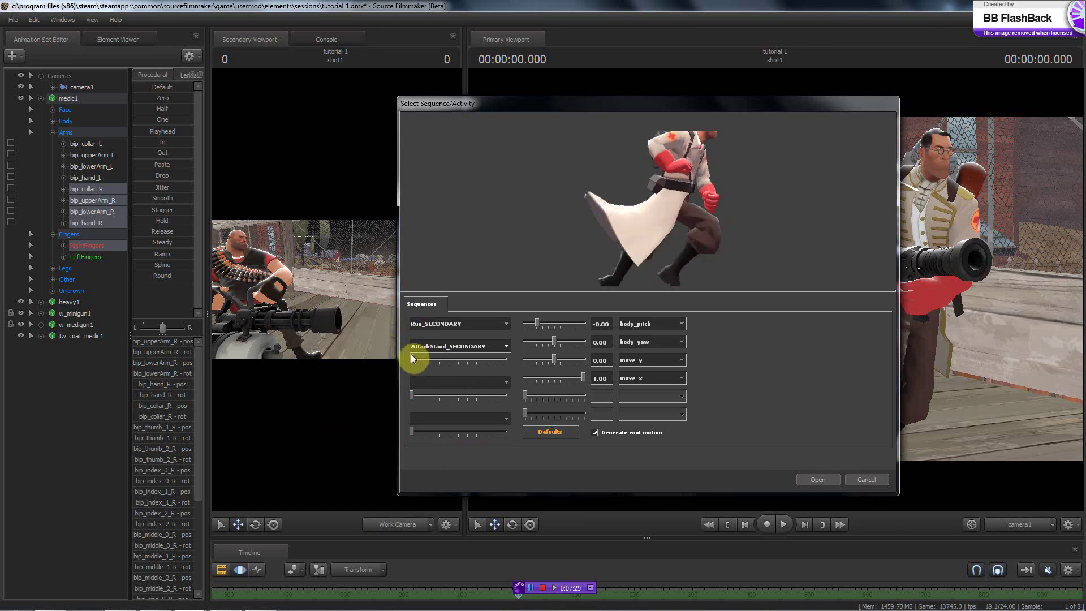
{"action": "left_click", "coordinate": [474, 343]}
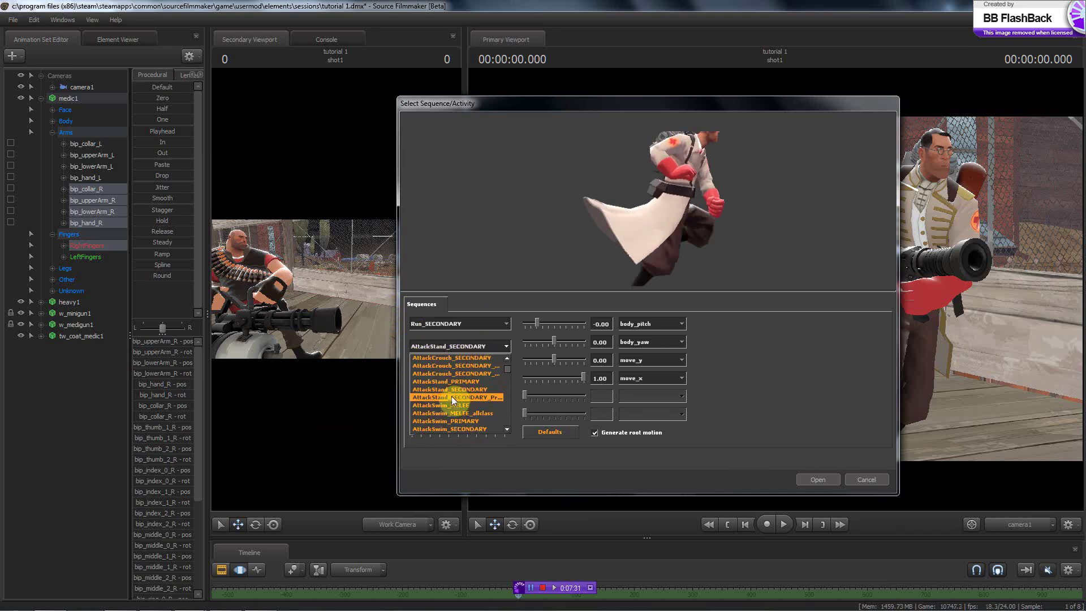
{"action": "left_click", "coordinate": [450, 364]}
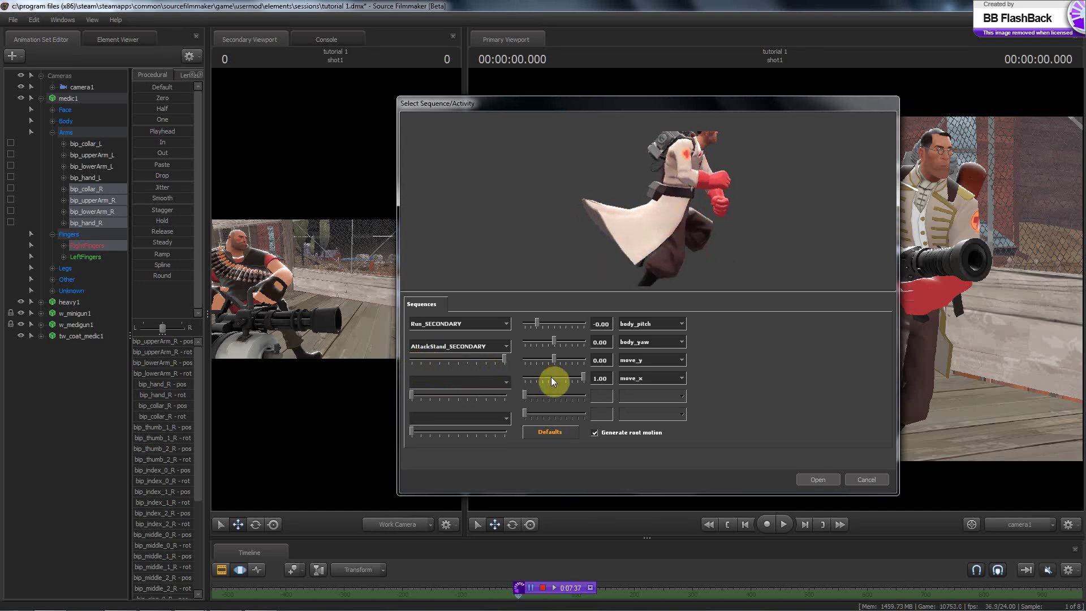
{"action": "left_click_drag", "start_coordinate": [504, 358], "coordinate": [492, 358]}
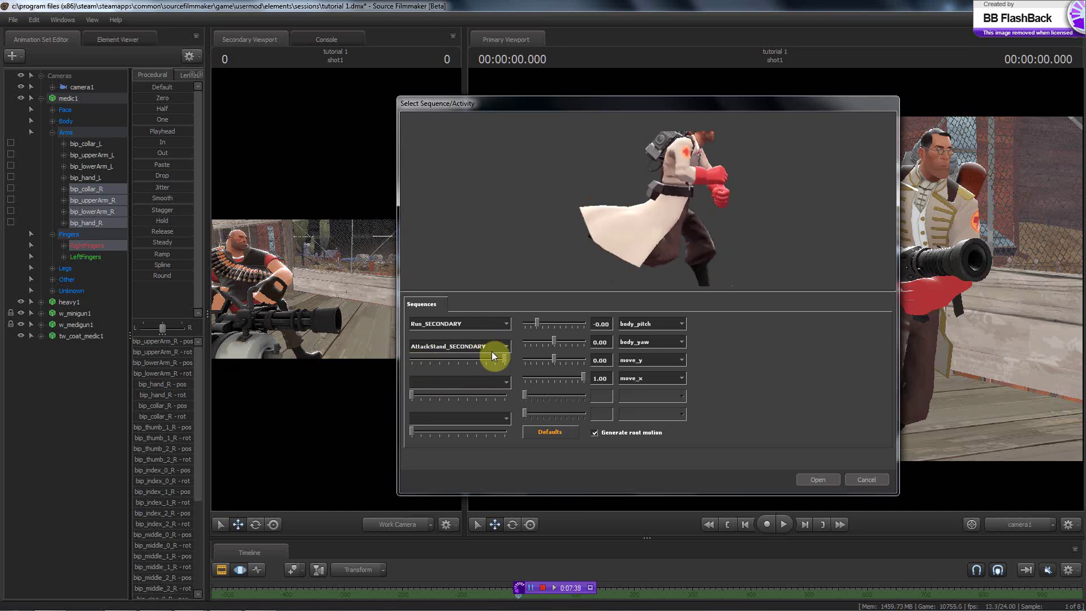
{"action": "left_click", "coordinate": [455, 346]}
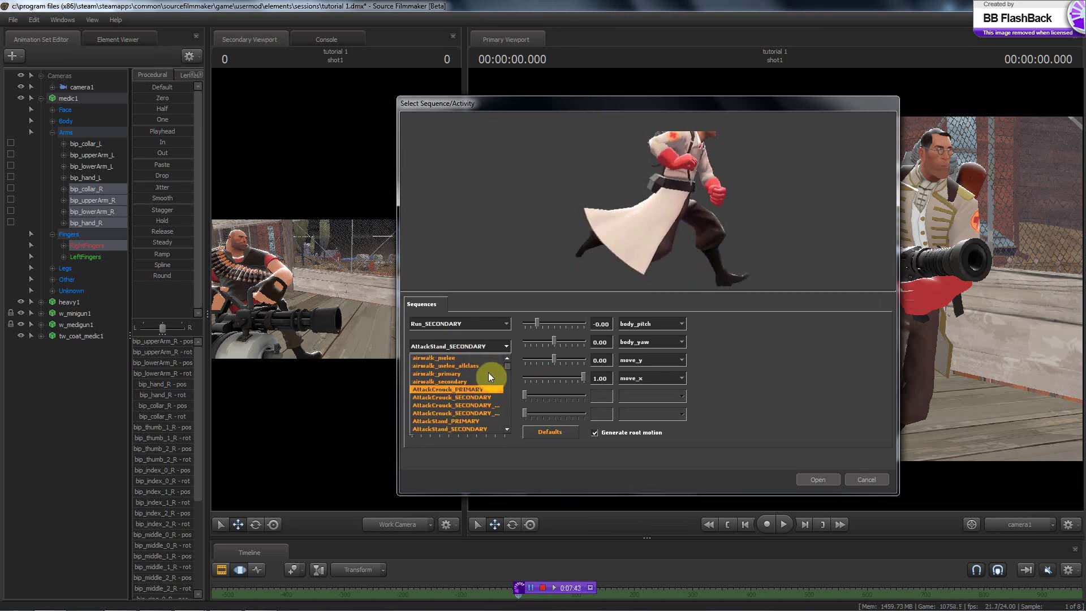
{"action": "scroll", "coordinate": [488, 372], "scroll_direction": "up", "scroll_amount": 3}
{"action": "left_click", "coordinate": [506, 345]}
{"action": "left_click", "coordinate": [505, 346]}
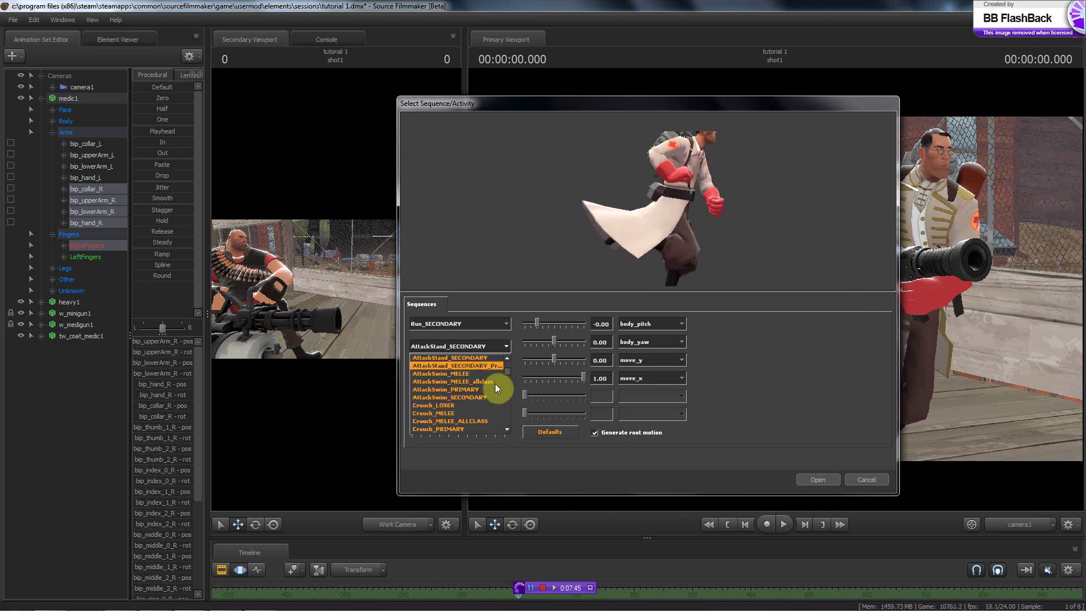
{"action": "left_click", "coordinate": [866, 480]}
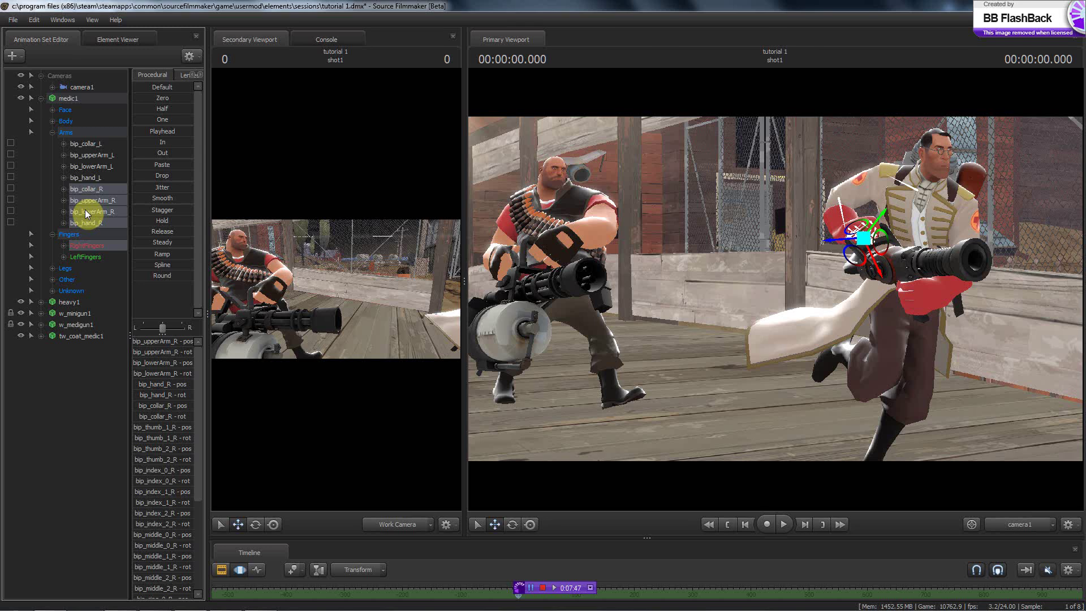
- Import the AttackStand_SECONDARY sequence onto the Medic's selected right arm and right finger controls
{"action": "right_click", "coordinate": [85, 211]}
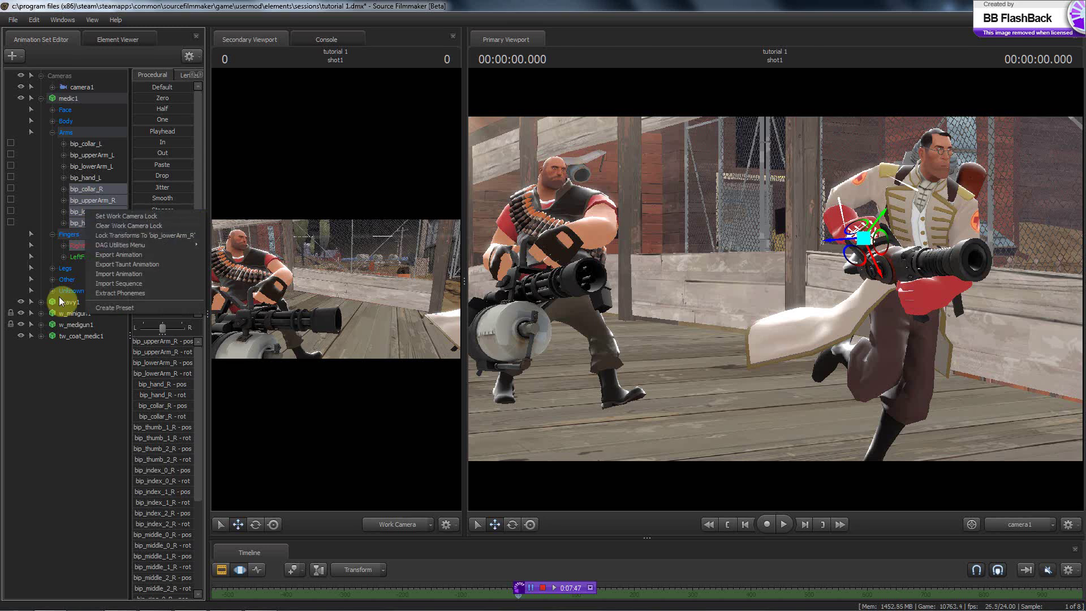
{"action": "left_click", "coordinate": [140, 285]}
{"action": "left_click", "coordinate": [500, 326]}
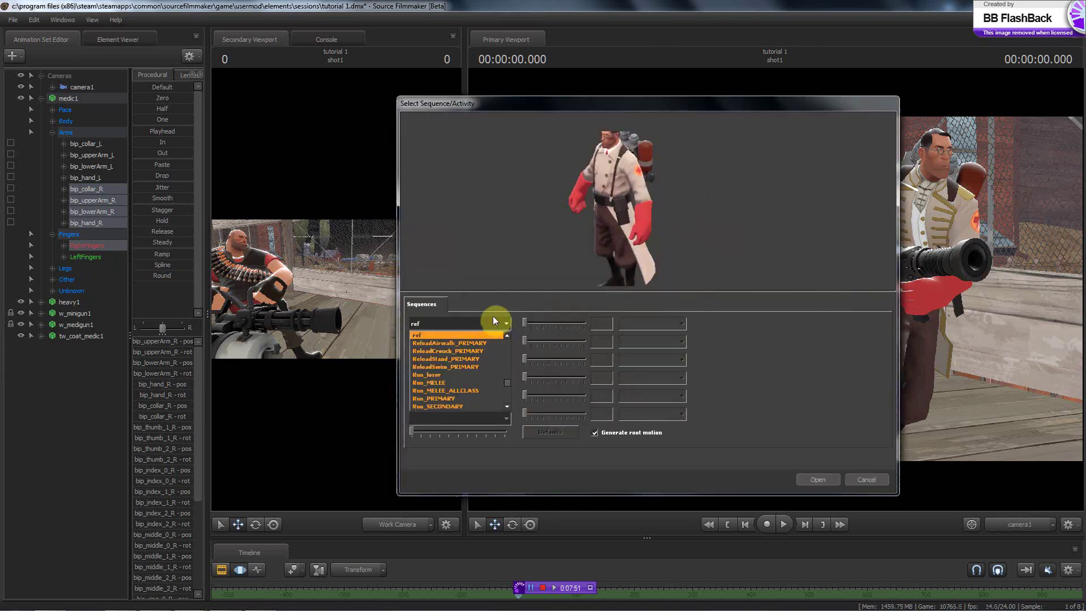
{"action": "scroll", "coordinate": [473, 358], "scroll_direction": "down", "scroll_amount": 5}
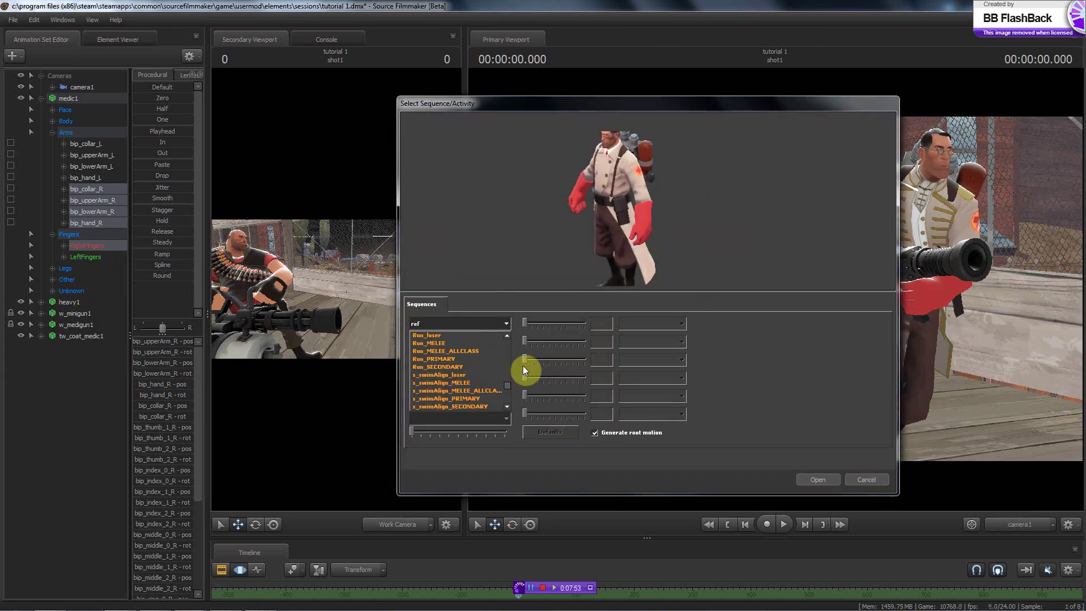
{"action": "scroll", "coordinate": [520, 369], "scroll_direction": "up", "scroll_amount": 5}
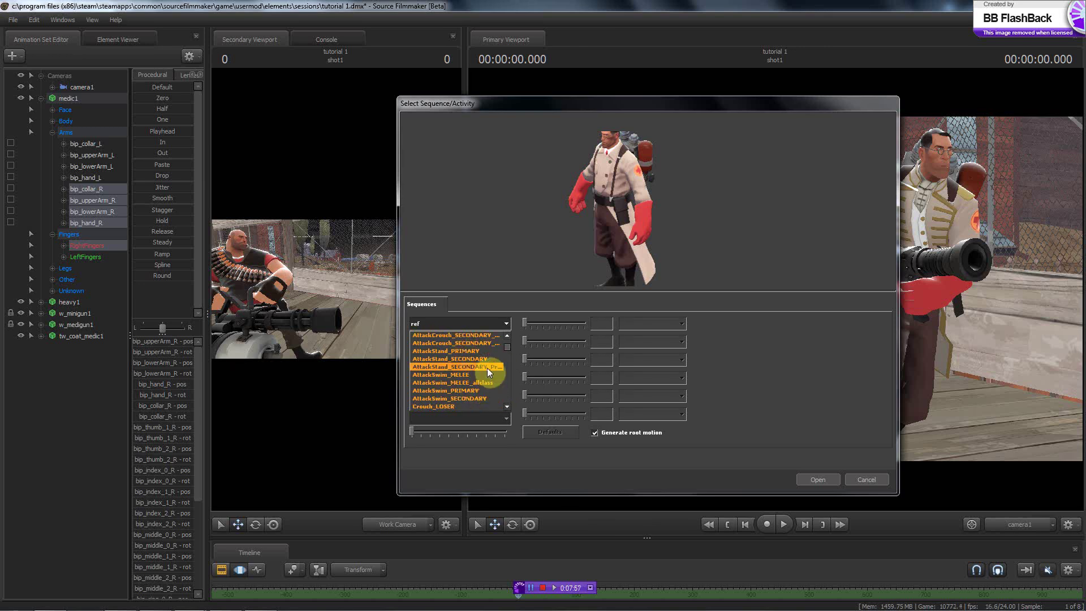
{"action": "left_click", "coordinate": [487, 367]}
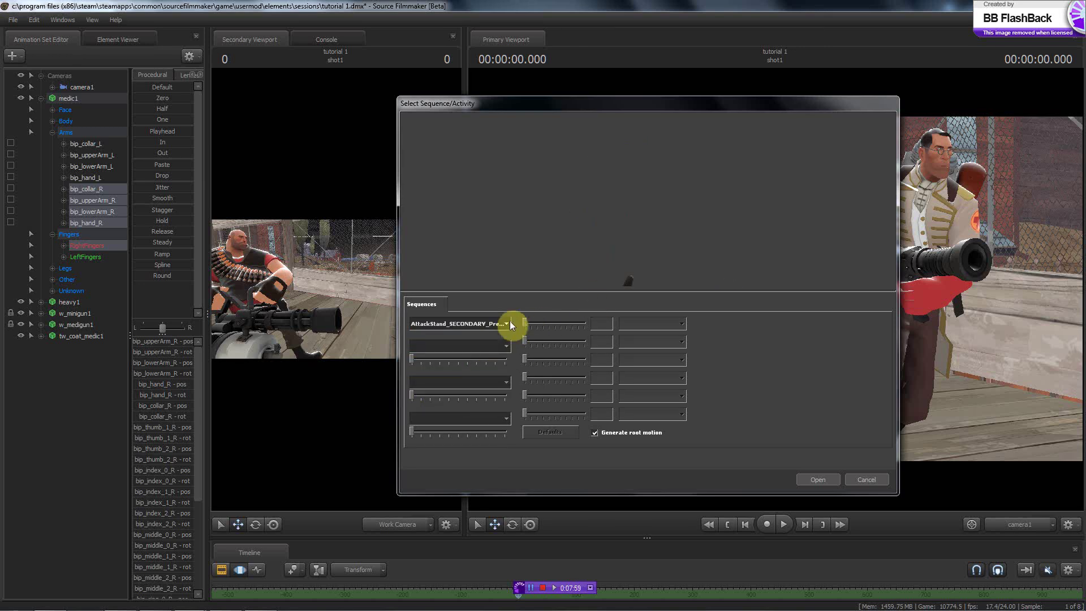
{"action": "left_click_drag", "start_coordinate": [609, 257], "coordinate": [620, 229]}
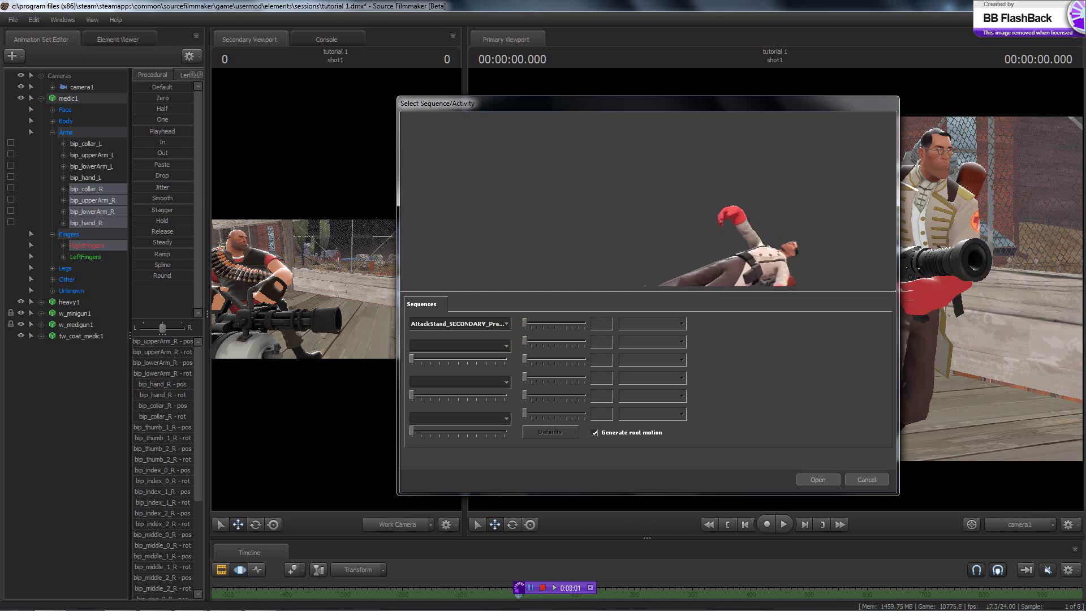
{"action": "left_click", "coordinate": [510, 323]}
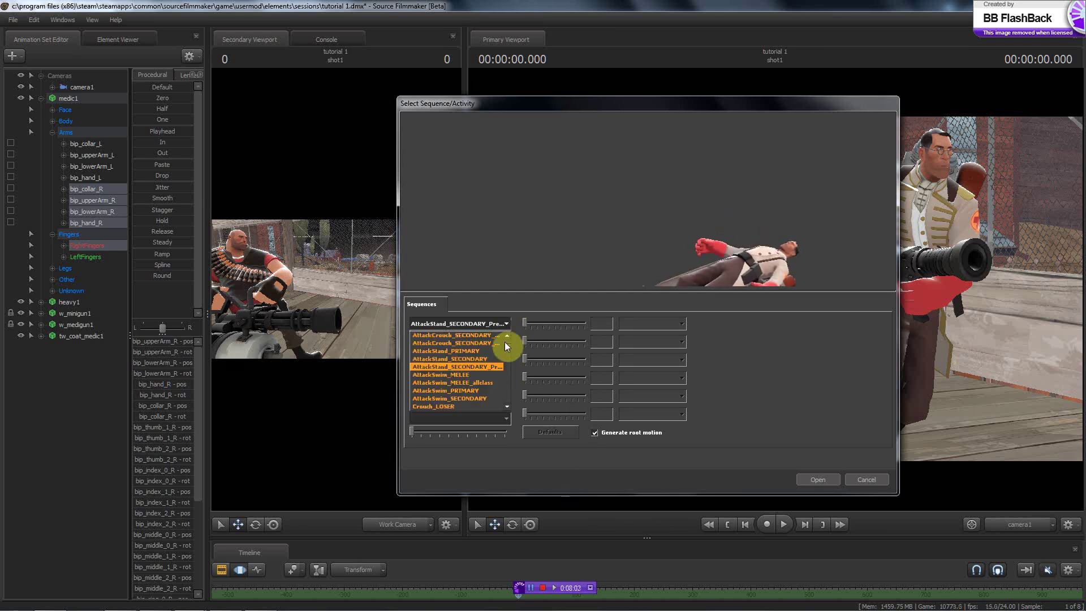
{"action": "left_click", "coordinate": [490, 358]}
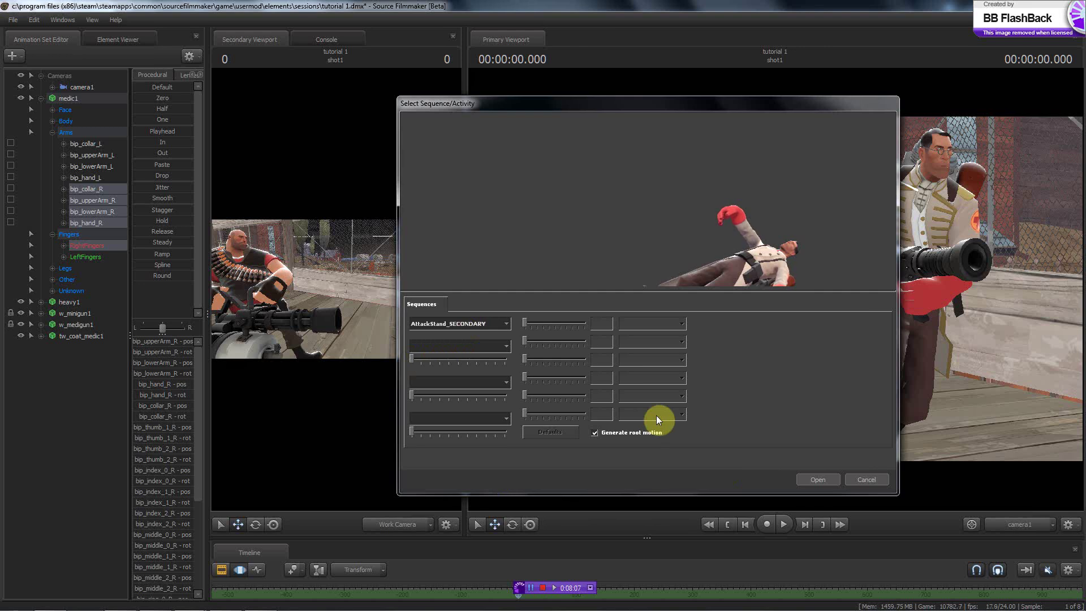
{"action": "left_click", "coordinate": [829, 478]}
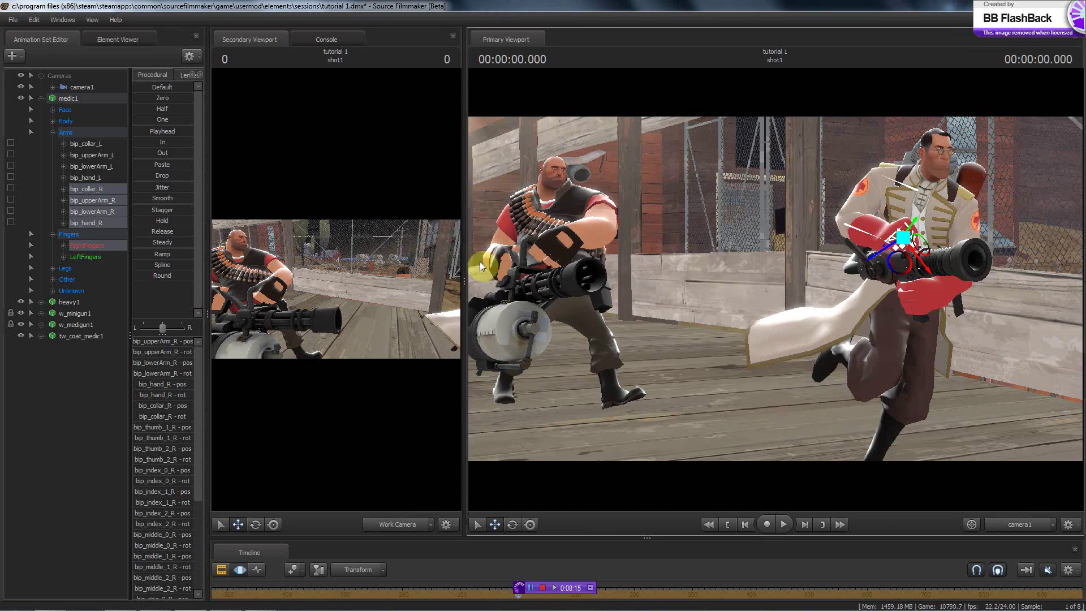
- Enlarge the secondary viewport and bring the work camera in for a close side view of the Medic's right arm and medigun
{"action": "left_click_drag", "start_coordinate": [468, 284], "coordinate": [886, 300]}
{"action": "left_click_drag", "start_coordinate": [744, 310], "coordinate": [547, 289]}
{"action": "key", "text": "w"}
{"action": "key", "text": "s"}
{"action": "key", "text": "d"}
{"action": "key", "text": "s"}
{"action": "key", "text": "w"}
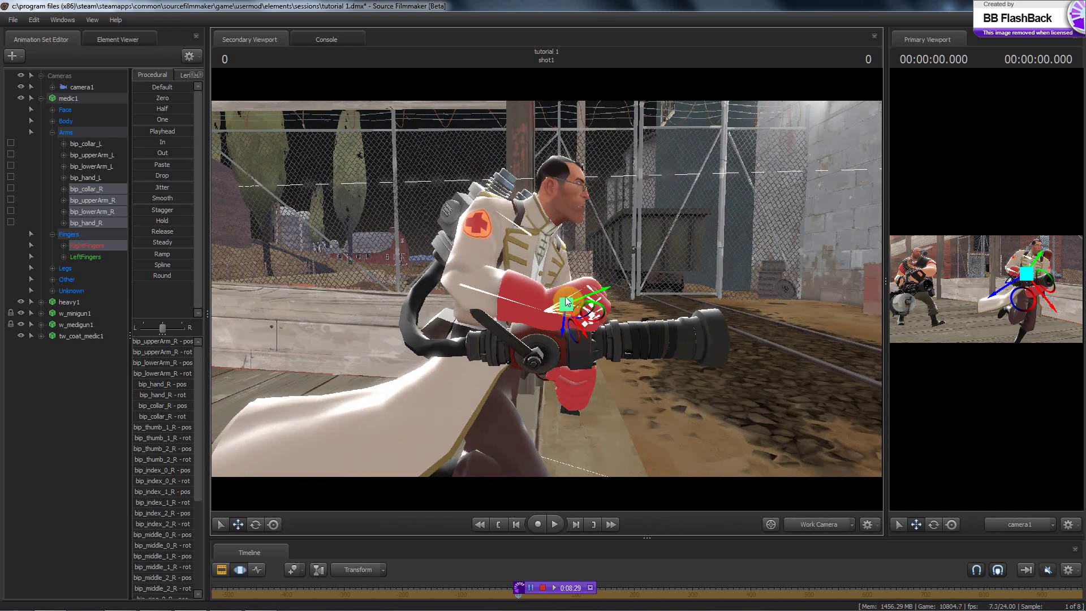
{"action": "left_click_drag", "start_coordinate": [595, 330], "coordinate": [546, 289]}
{"action": "key", "text": "x"}
{"action": "key", "text": "z"}
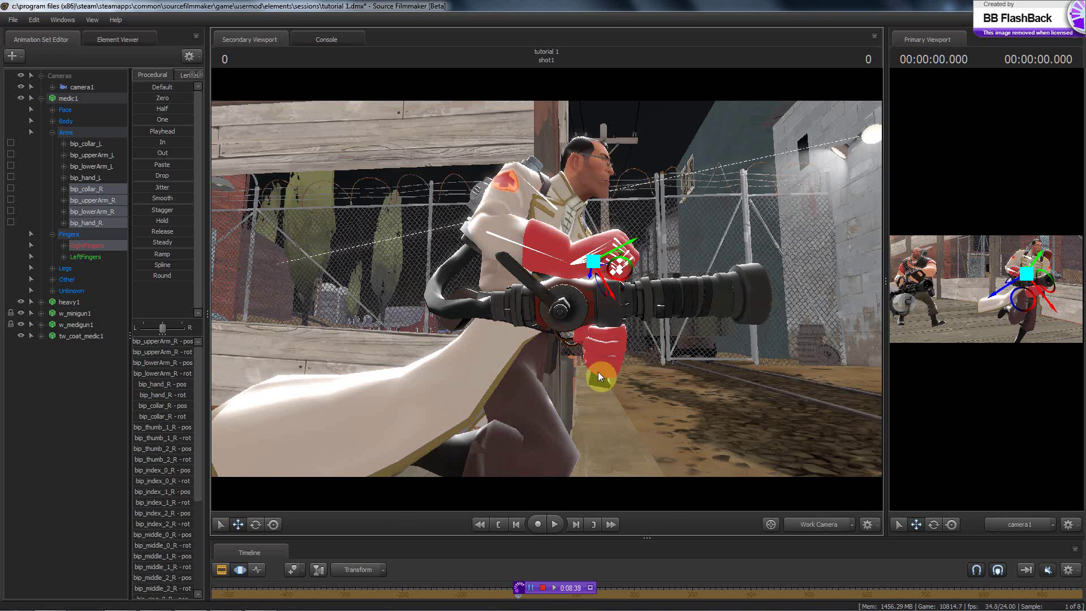
- Apply the rig_biped_simple rig to medic1
{"action": "right_click", "coordinate": [83, 99]}
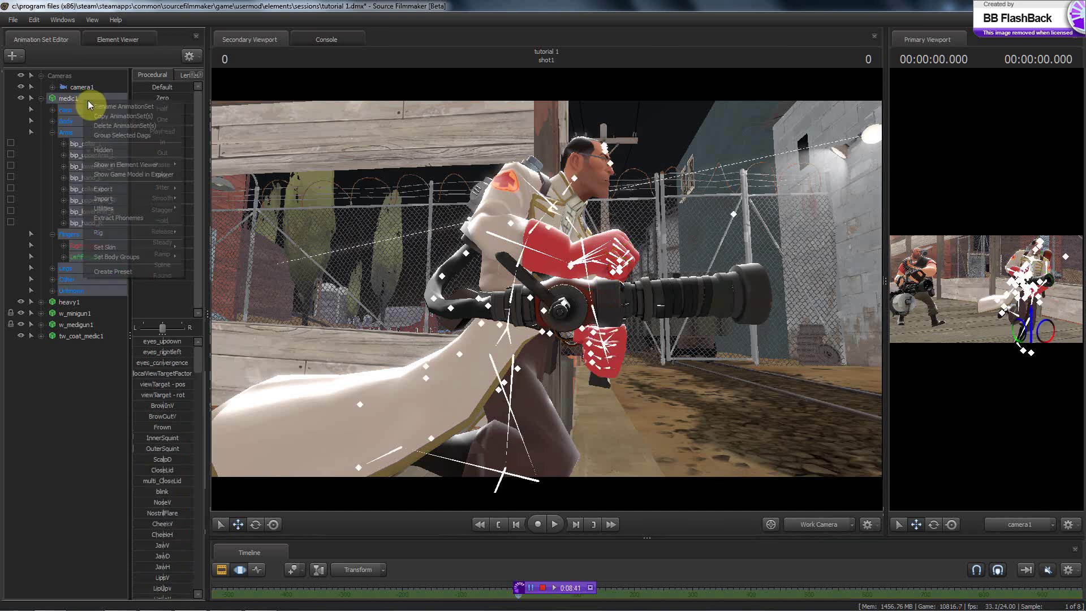
{"action": "mouse_move", "coordinate": [101, 235]}
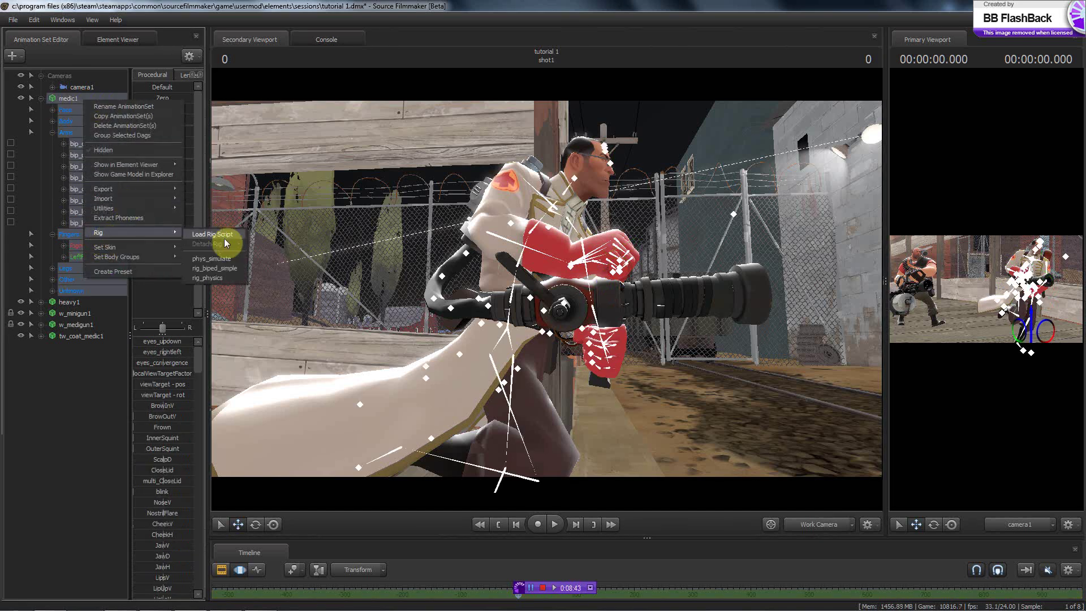
{"action": "left_click", "coordinate": [201, 270]}
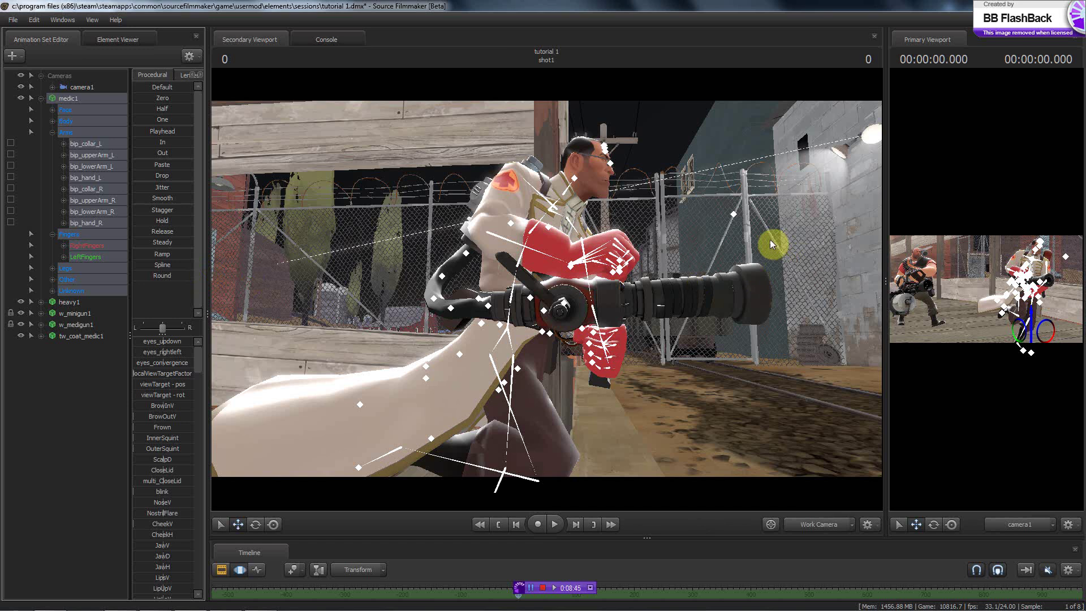
- Rotate the medigun's joint_lever forward so that its handle meets the Medic's right hand
{"action": "left_click", "coordinate": [538, 293]}
{"action": "mouse_move", "coordinate": [538, 293]}
{"action": "left_mouse_down"}
{"action": "mouse_move", "coordinate": [549, 267]}
{"action": "mouse_move", "coordinate": [536, 286]}
{"action": "mouse_move", "coordinate": [463, 286]}
{"action": "mouse_move", "coordinate": [552, 290]}
{"action": "left_mouse_up"}
{"action": "left_click", "coordinate": [537, 299], "text": "ctrl"}
{"action": "left_click", "coordinate": [533, 297], "text": "ctrl"}
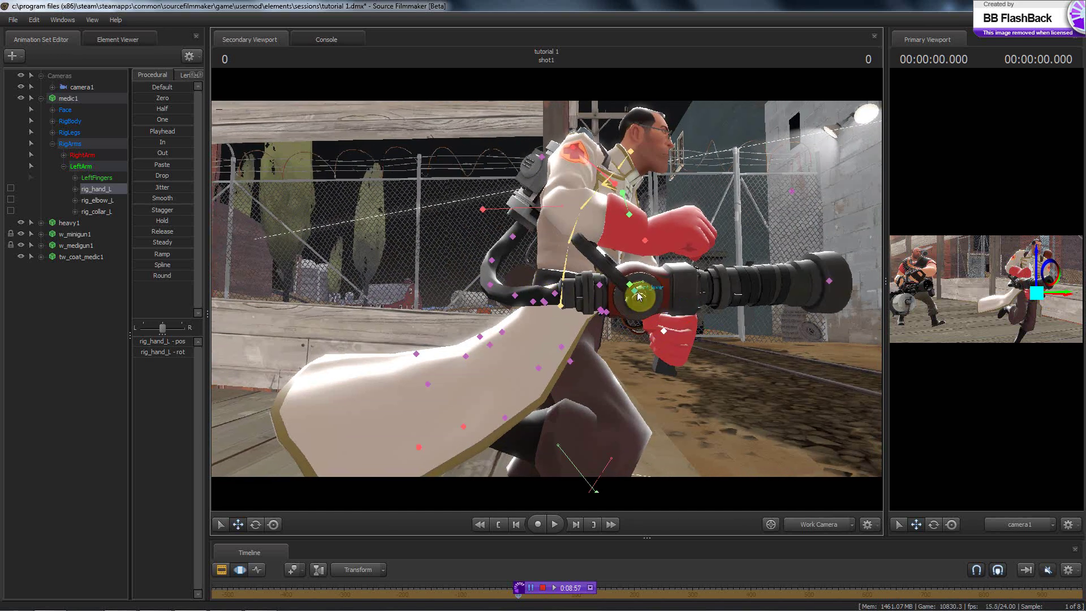
{"action": "left_click", "coordinate": [636, 294]}
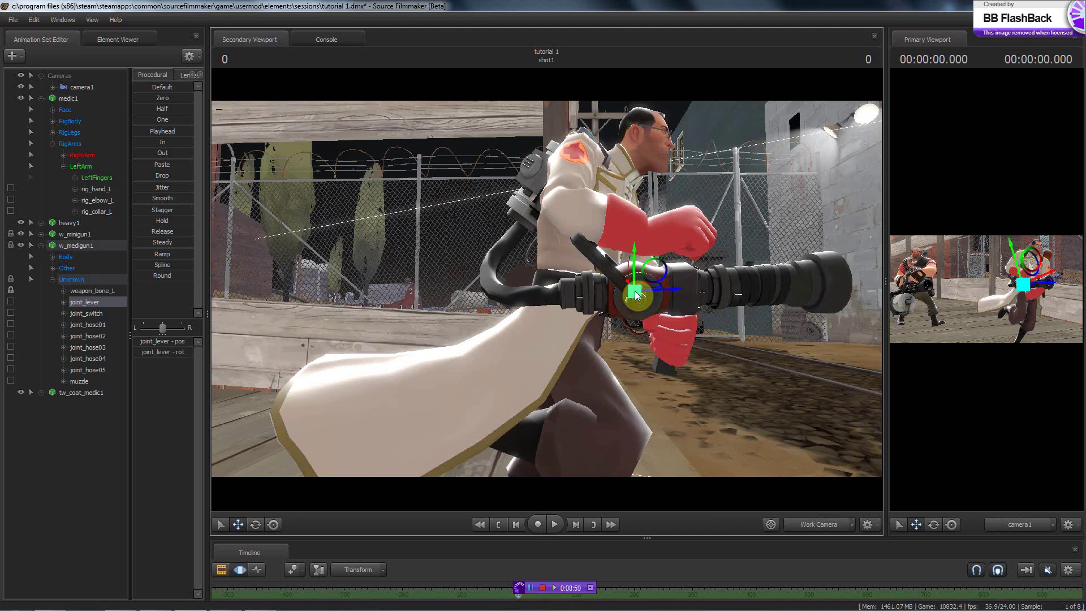
{"action": "key", "text": "e"}
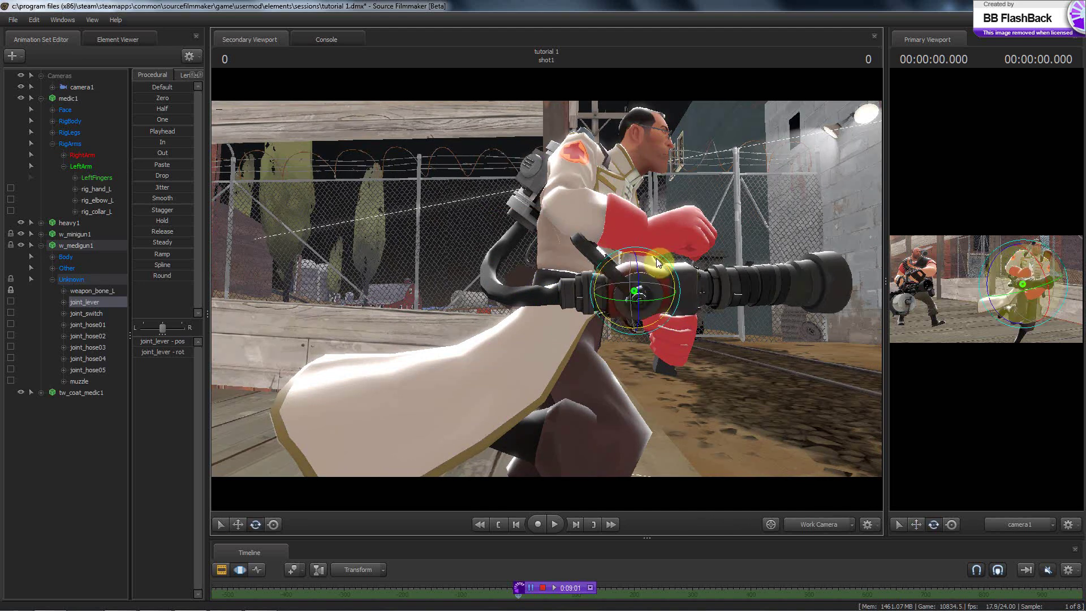
{"action": "mouse_move", "coordinate": [663, 267]}
{"action": "left_mouse_down"}
{"action": "mouse_move", "coordinate": [665, 310]}
{"action": "mouse_move", "coordinate": [546, 282]}
{"action": "mouse_move", "coordinate": [541, 291]}
{"action": "mouse_move", "coordinate": [470, 256]}
{"action": "left_mouse_up"}
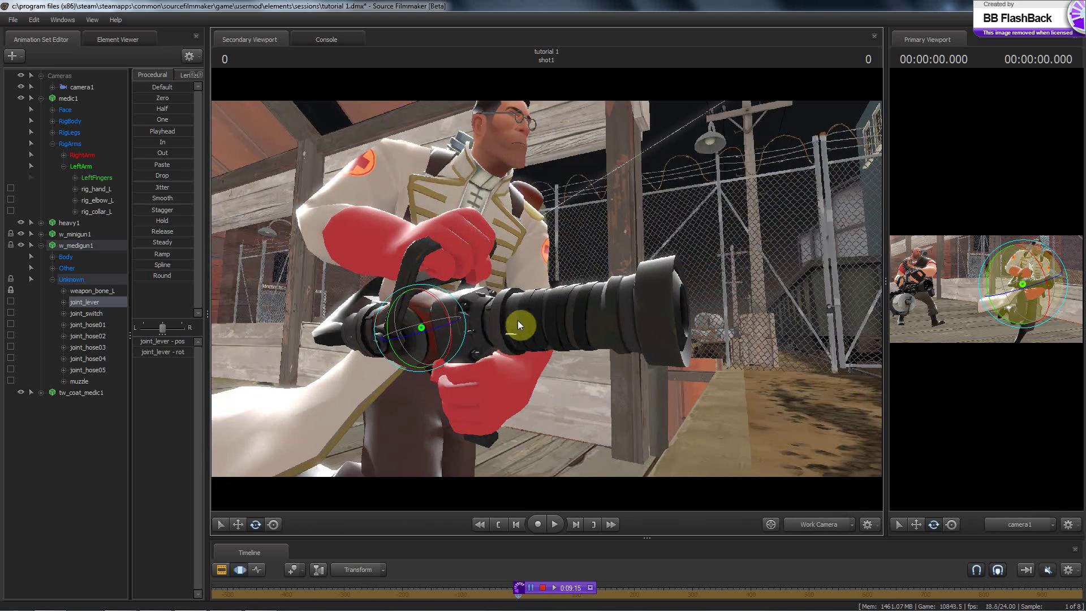
- Raise the Medic's rig_hand_R control slightly so that the right hand sits over the lever handle
{"action": "left_click_drag", "start_coordinate": [517, 322], "coordinate": [502, 257]}
{"action": "key", "text": "ctrl"}
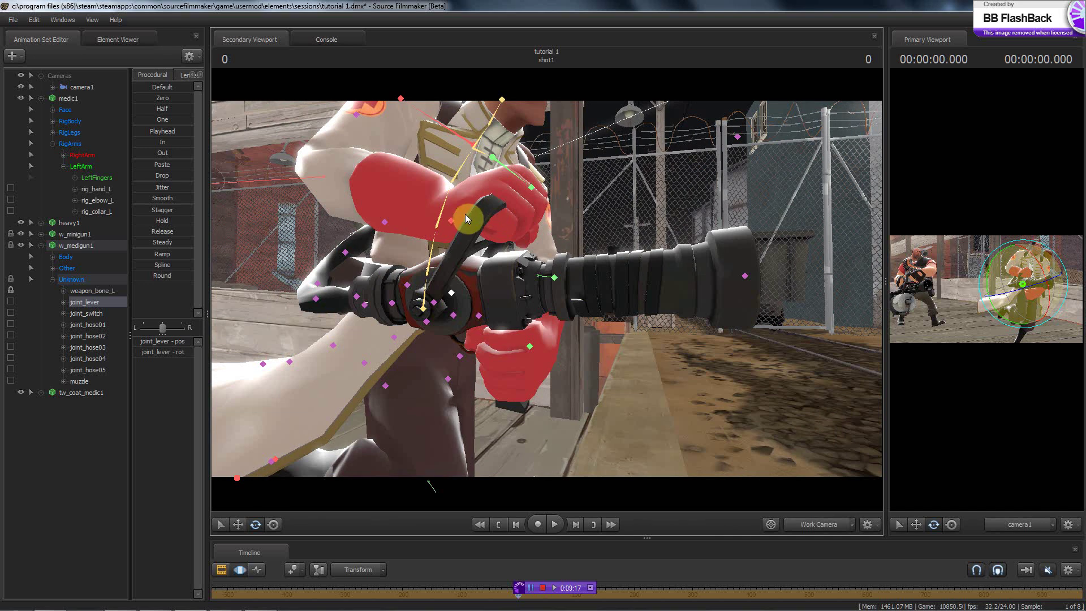
{"action": "left_click", "coordinate": [456, 223], "text": "ctrl"}
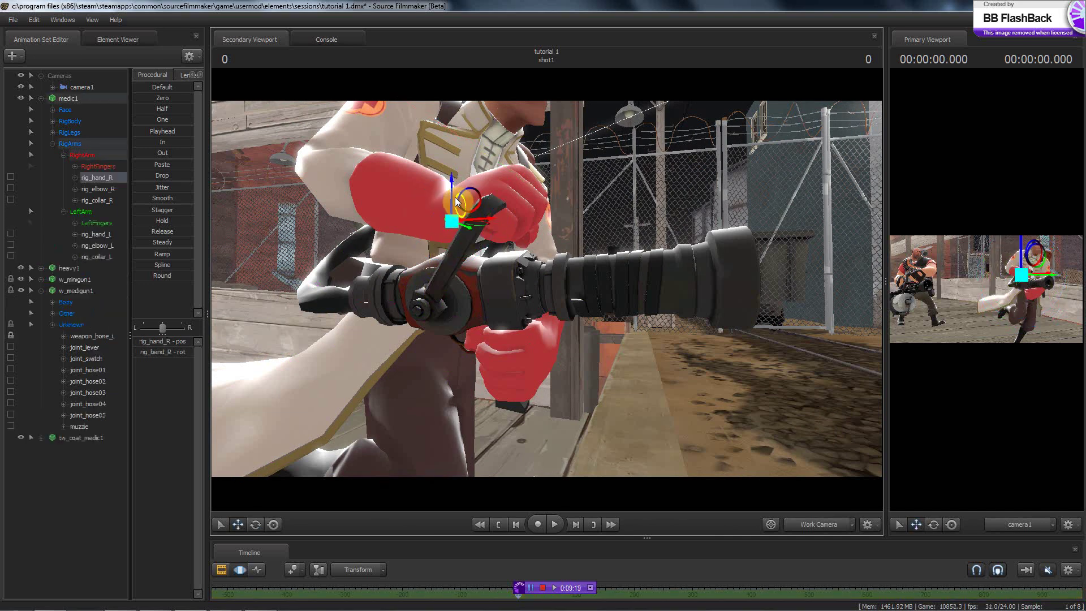
{"action": "mouse_move", "coordinate": [451, 194]}
{"action": "left_mouse_down"}
{"action": "mouse_move", "coordinate": [450, 174]}
{"action": "mouse_move", "coordinate": [491, 201]}
{"action": "mouse_move", "coordinate": [456, 165]}
{"action": "mouse_move", "coordinate": [456, 175]}
{"action": "left_mouse_up"}
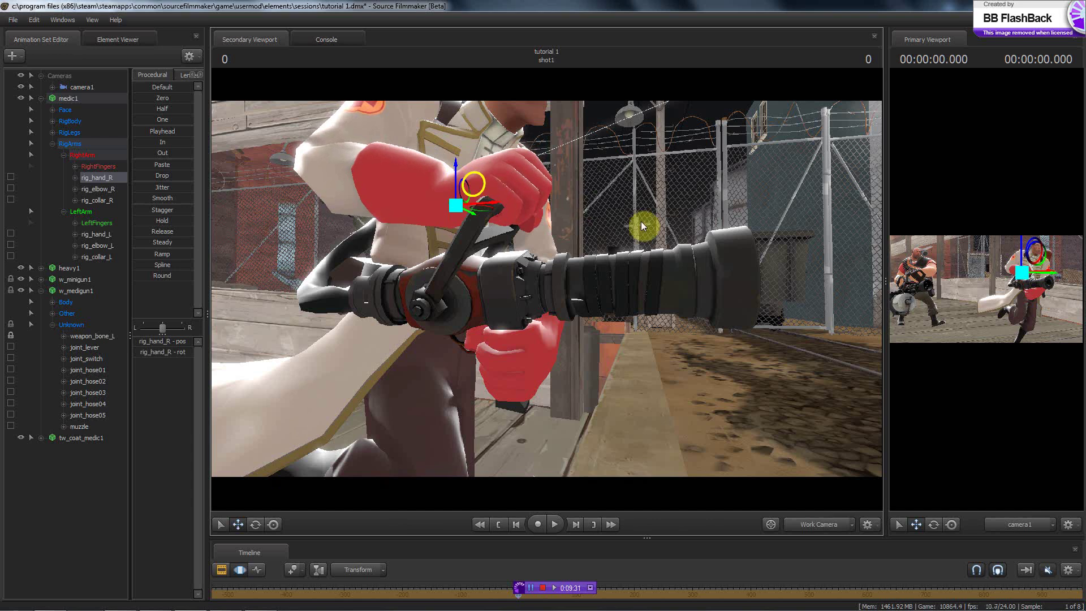
- Rotate the Medic's rig_hand_R control to level the right hand, judging it from the front of the medigun
{"action": "left_click_drag", "start_coordinate": [522, 277], "coordinate": [546, 288]}
{"action": "key", "text": "e"}
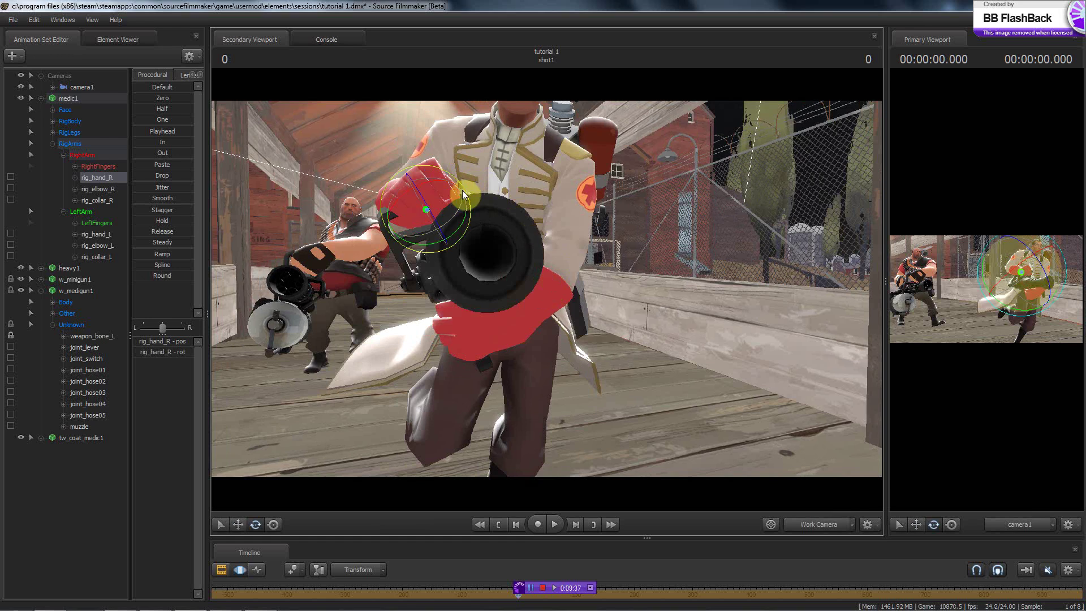
{"action": "left_click_drag", "start_coordinate": [467, 195], "coordinate": [467, 209]}
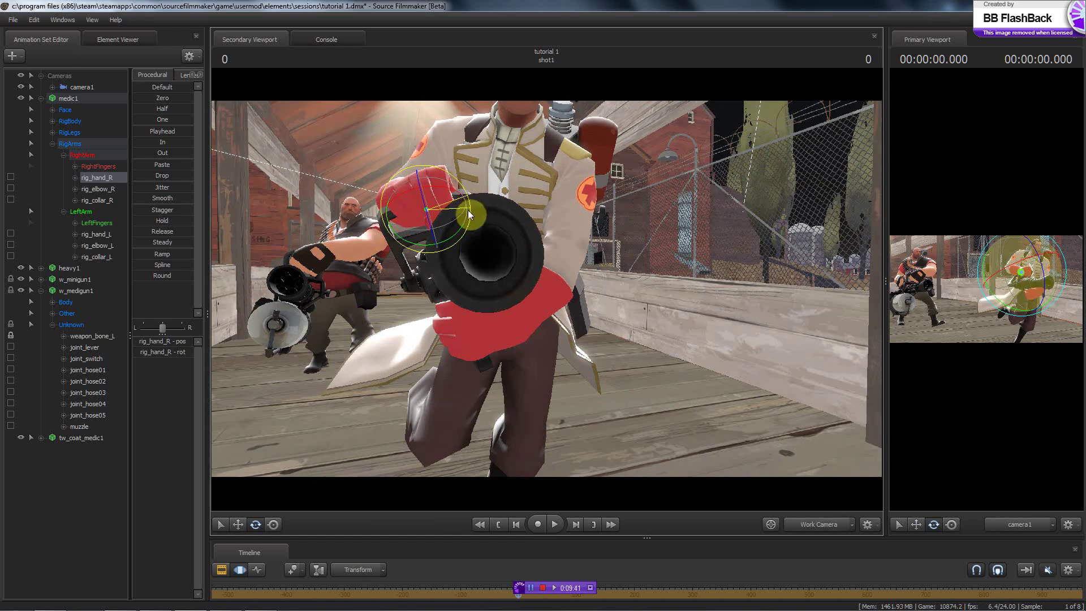
- Move the Medic's rig_hand_R control slightly forward and down so that the right hand rests on the medigun's lever handle
{"action": "mouse_move", "coordinate": [546, 288]}
{"action": "left_mouse_down"}
{"action": "mouse_move", "coordinate": [574, 294]}
{"action": "mouse_move", "coordinate": [545, 286]}
{"action": "mouse_move", "coordinate": [562, 269]}
{"action": "mouse_move", "coordinate": [548, 288]}
{"action": "left_mouse_up"}
{"action": "key", "text": "a"}
{"action": "key", "text": "w"}
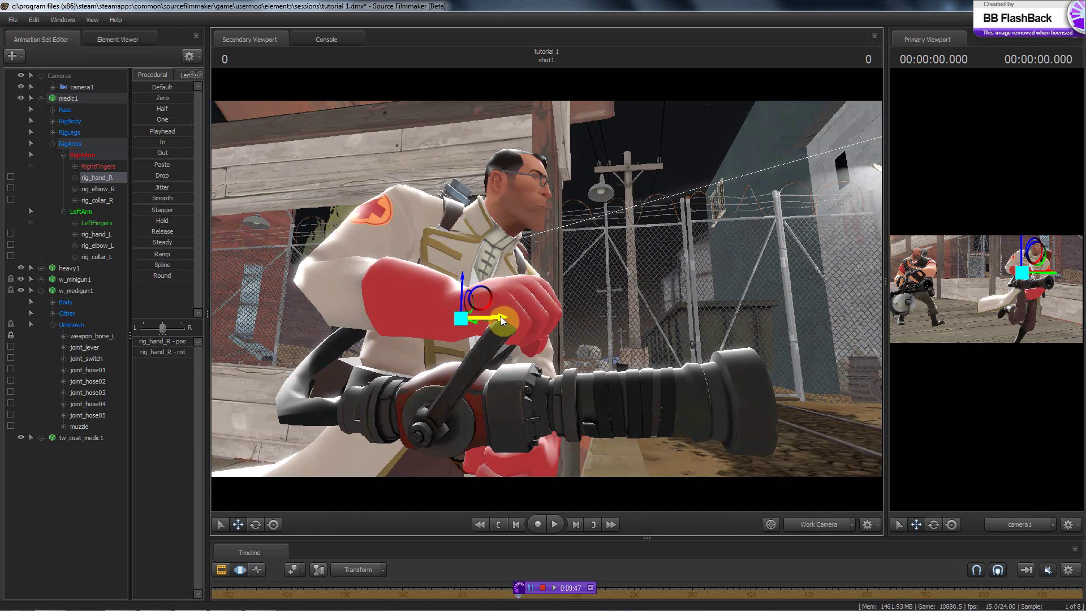
{"action": "left_click_drag", "start_coordinate": [501, 316], "coordinate": [505, 317]}
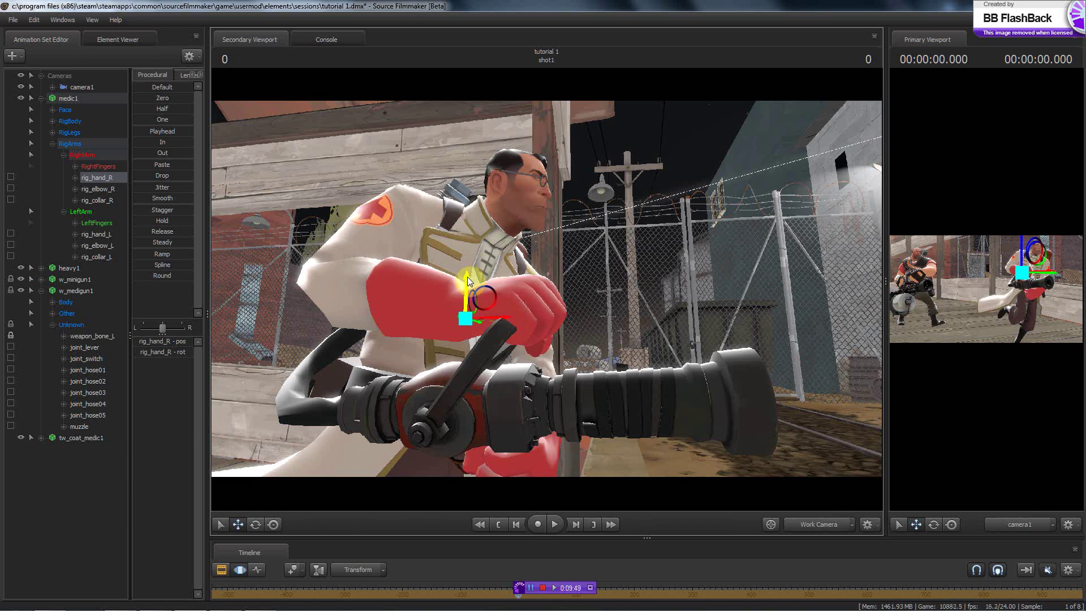
{"action": "left_click_drag", "start_coordinate": [467, 277], "coordinate": [467, 280]}
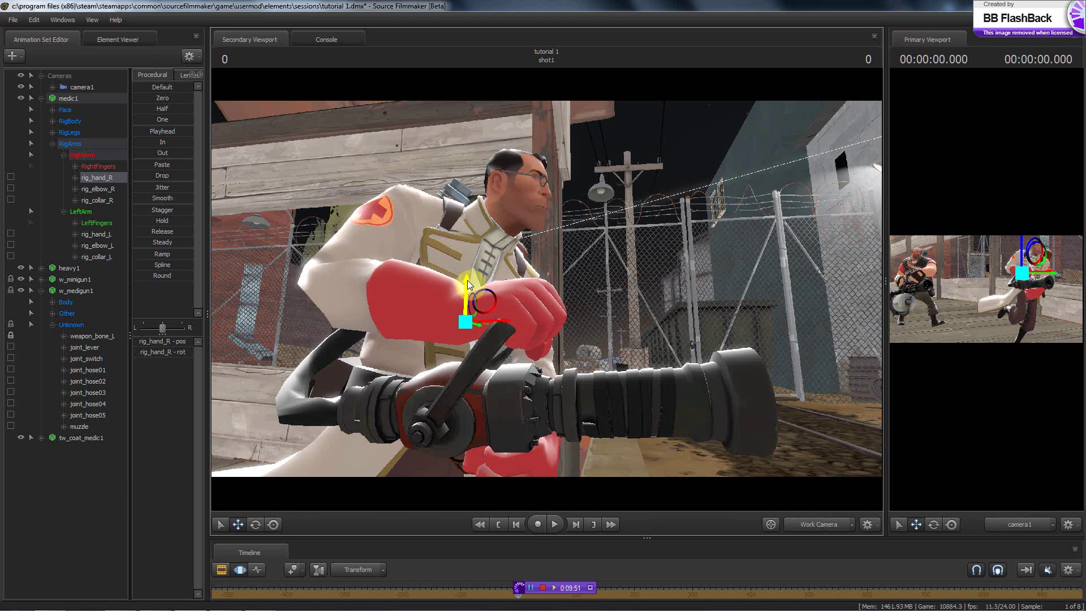
{"action": "key", "text": "d"}
{"action": "left_click_drag", "start_coordinate": [629, 310], "coordinate": [768, 282]}
{"action": "key", "text": "w"}
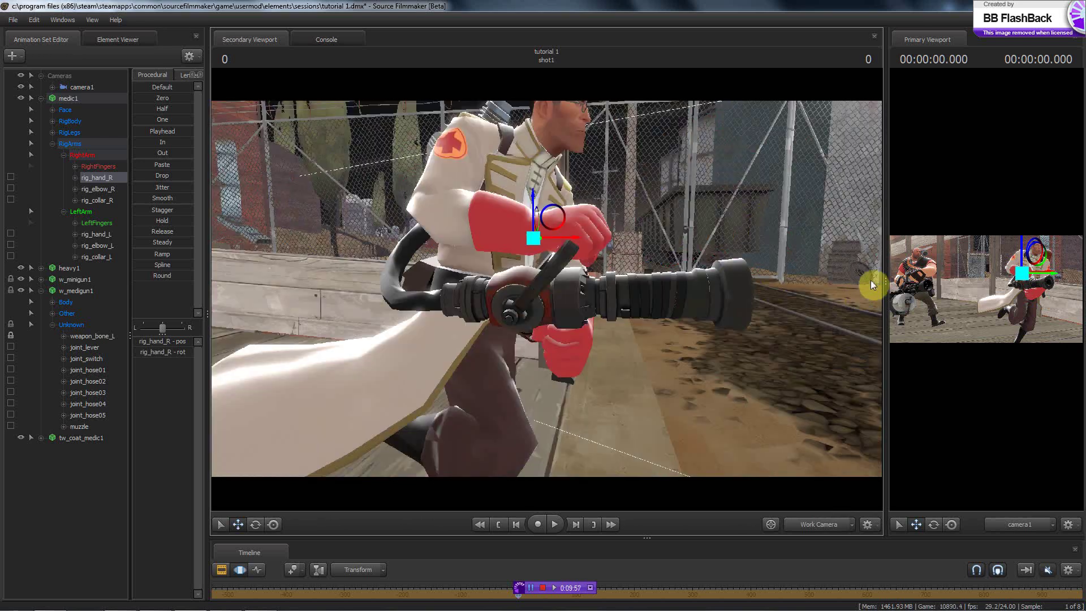
- Rotate the whole medic1 animation set slightly about its vertical axis, with all of its rig controls selected
{"action": "left_click_drag", "start_coordinate": [882, 281], "coordinate": [745, 287]}
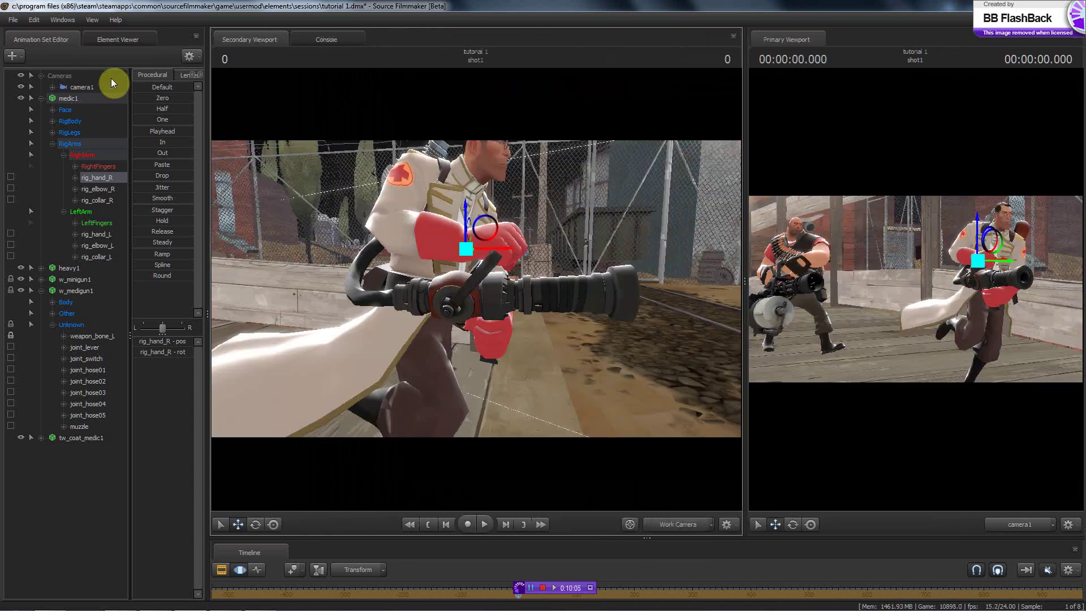
{"action": "left_click", "coordinate": [82, 101]}
{"action": "left_click_drag", "start_coordinate": [467, 293], "coordinate": [475, 288]}
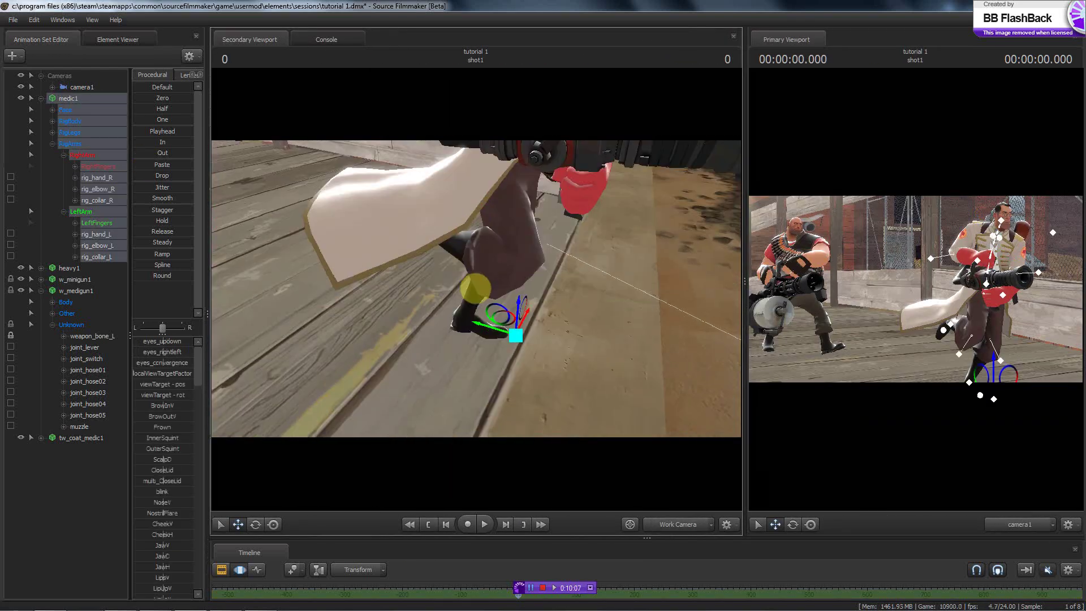
{"action": "key", "text": "e"}
{"action": "left_click_drag", "start_coordinate": [507, 366], "coordinate": [513, 365]}
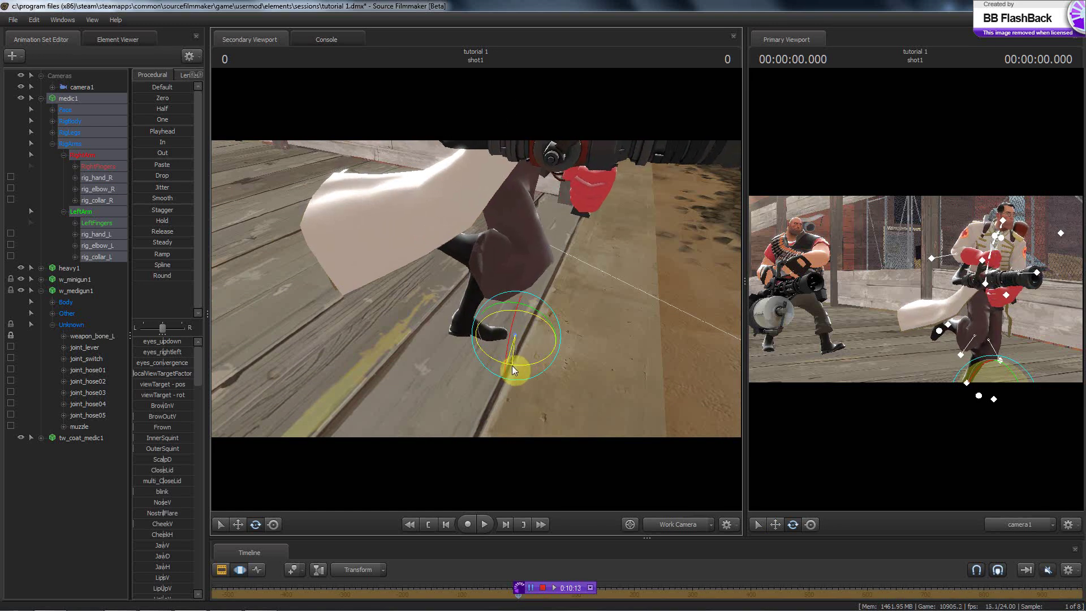
- Compare the camera view of the Heavy and the Medic with the reference image SW.png in IrfanView, and return to Source Filmmaker
{"action": "left_click_drag", "start_coordinate": [745, 275], "coordinate": [451, 276]}
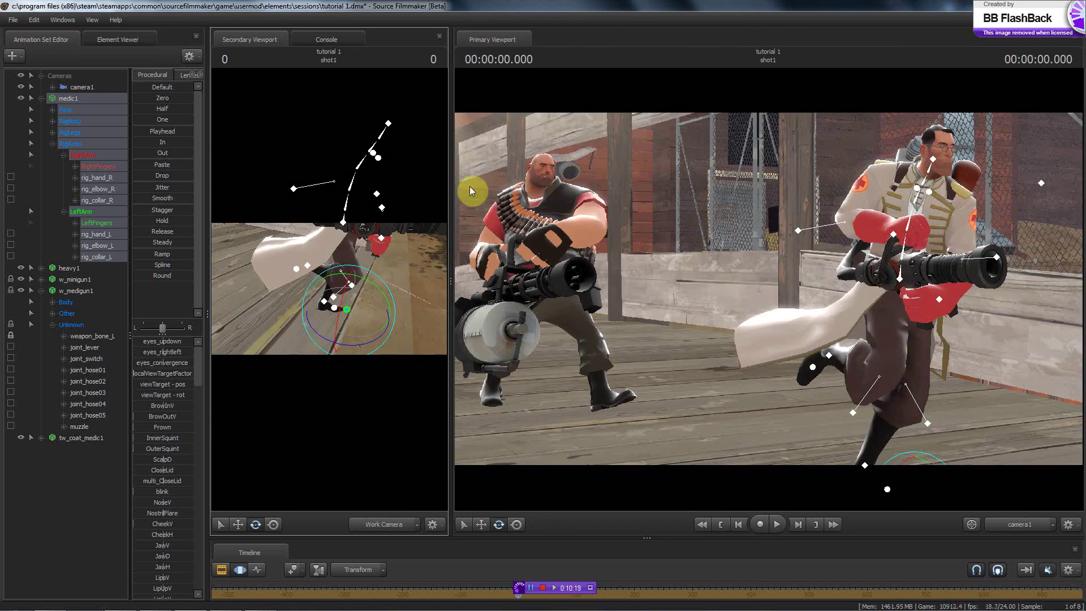
{"action": "left_click", "coordinate": [225, 600]}
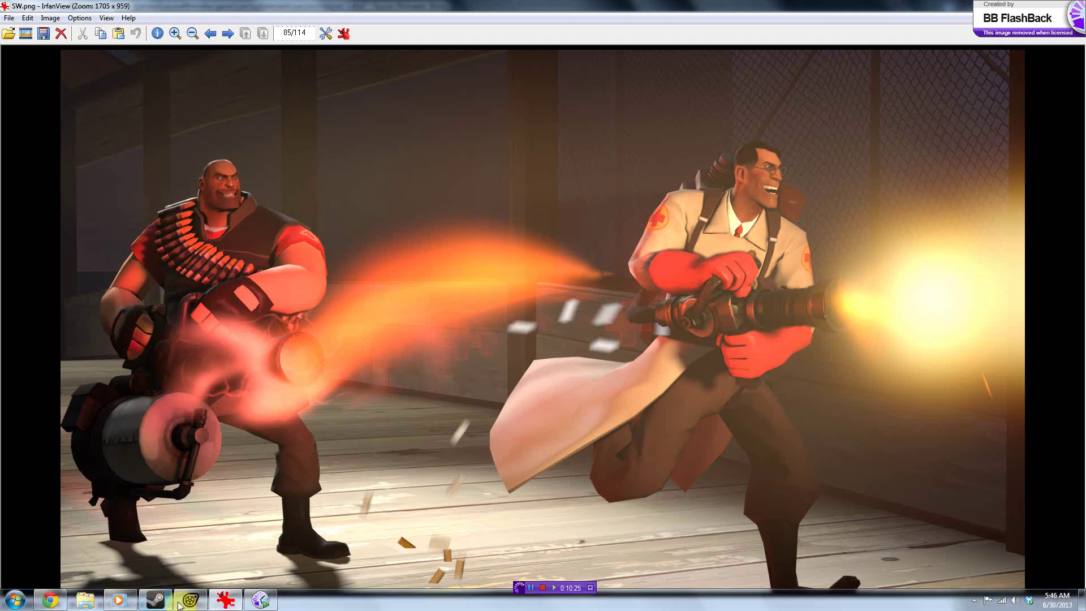
{"action": "left_click", "coordinate": [181, 604]}
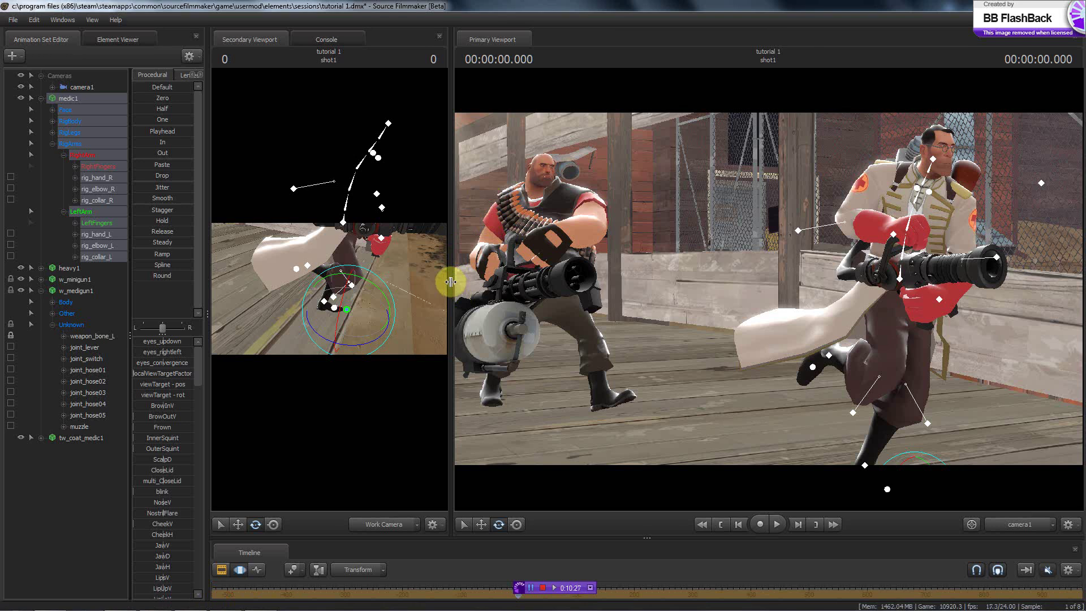
- Detach all rigs from the medic1 animation set
{"action": "left_click_drag", "start_coordinate": [450, 281], "coordinate": [968, 280]}
{"action": "left_click_drag", "start_coordinate": [583, 283], "coordinate": [589, 289]}
{"action": "key", "text": "s"}
{"action": "right_click", "coordinate": [66, 99]}
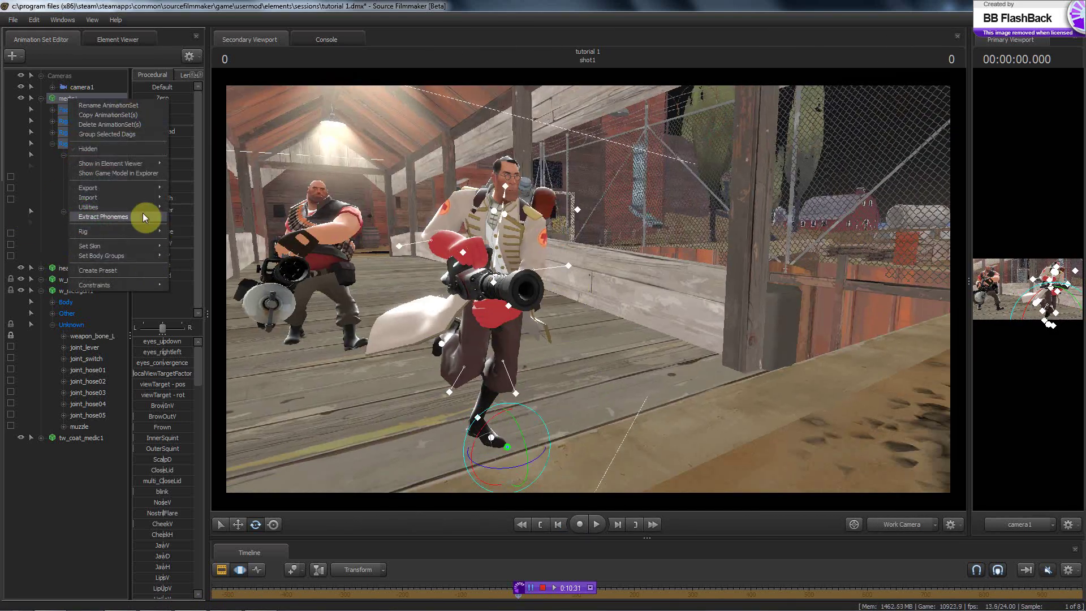
{"action": "mouse_move", "coordinate": [134, 230]}
{"action": "mouse_move", "coordinate": [212, 240]}
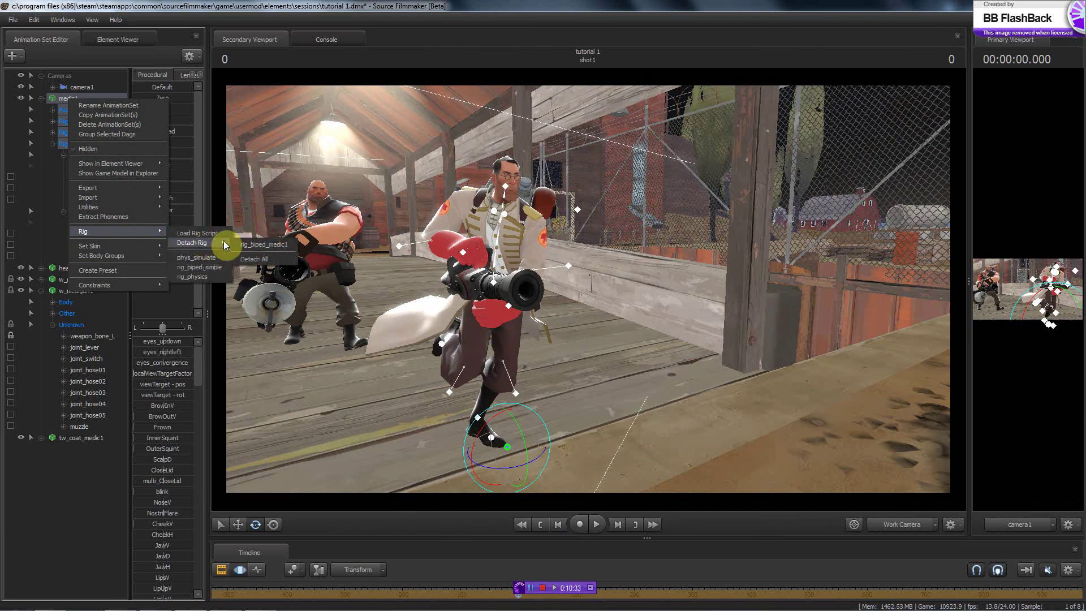
{"action": "left_click", "coordinate": [248, 258]}
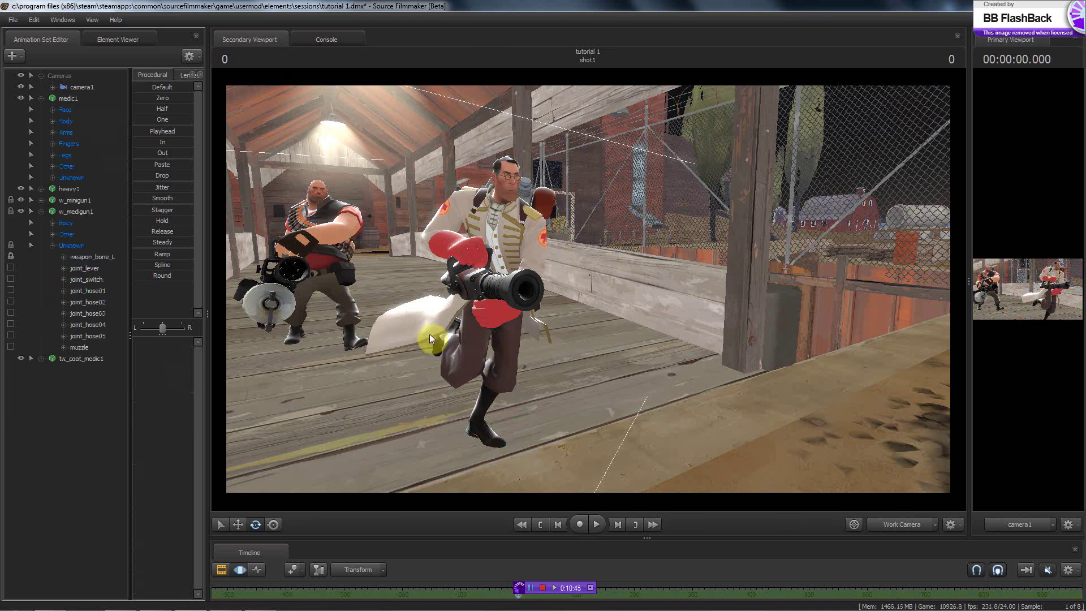
{"action": "left_click", "coordinate": [512, 310]}
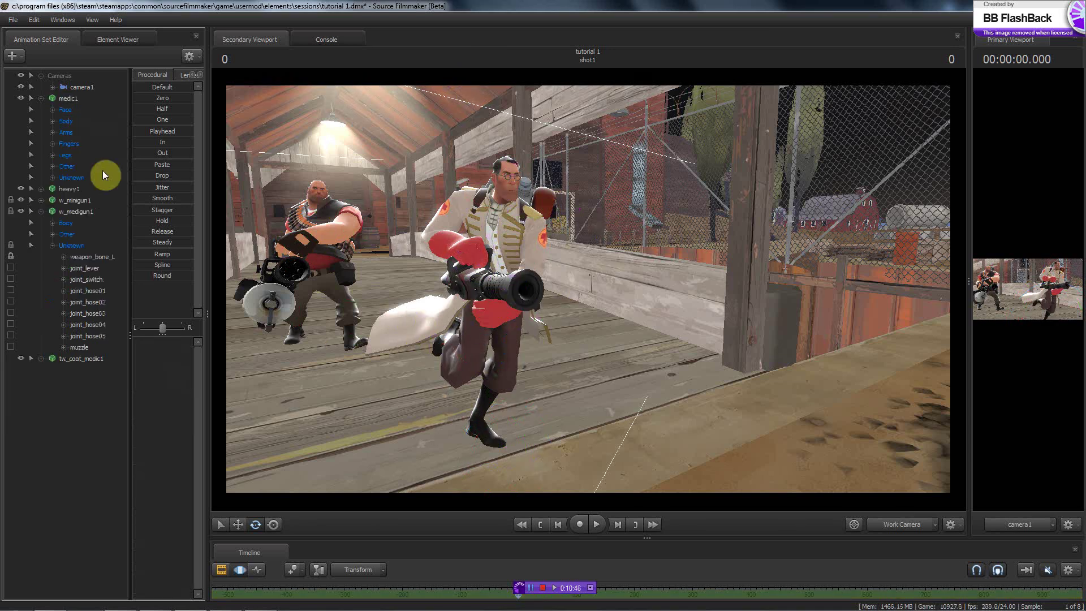
- Detach all rigs from the heavy1 animation set
{"action": "right_click", "coordinate": [70, 186]}
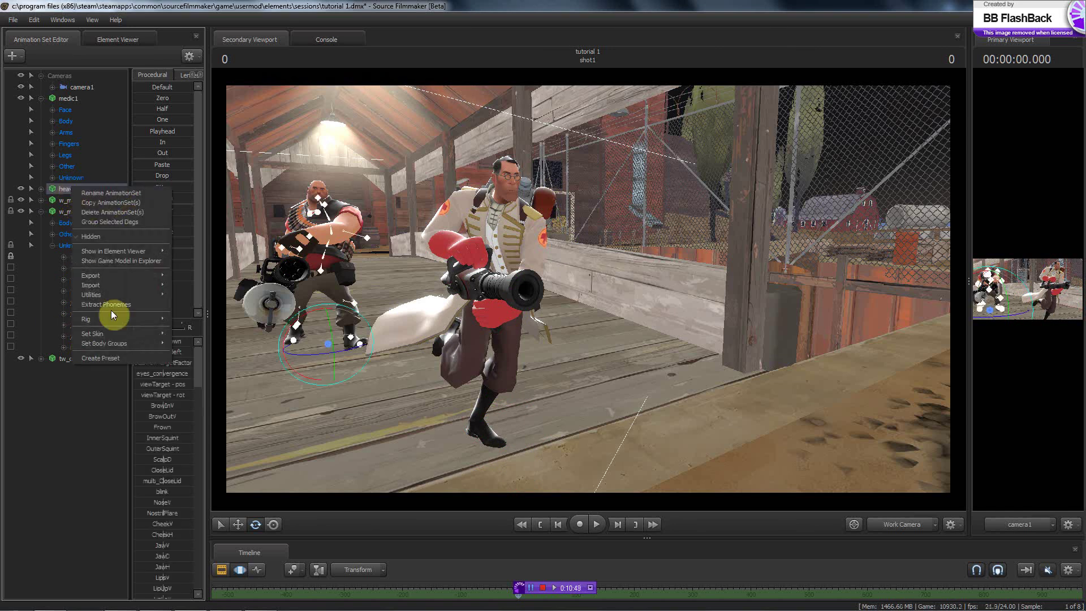
{"action": "mouse_move", "coordinate": [99, 286]}
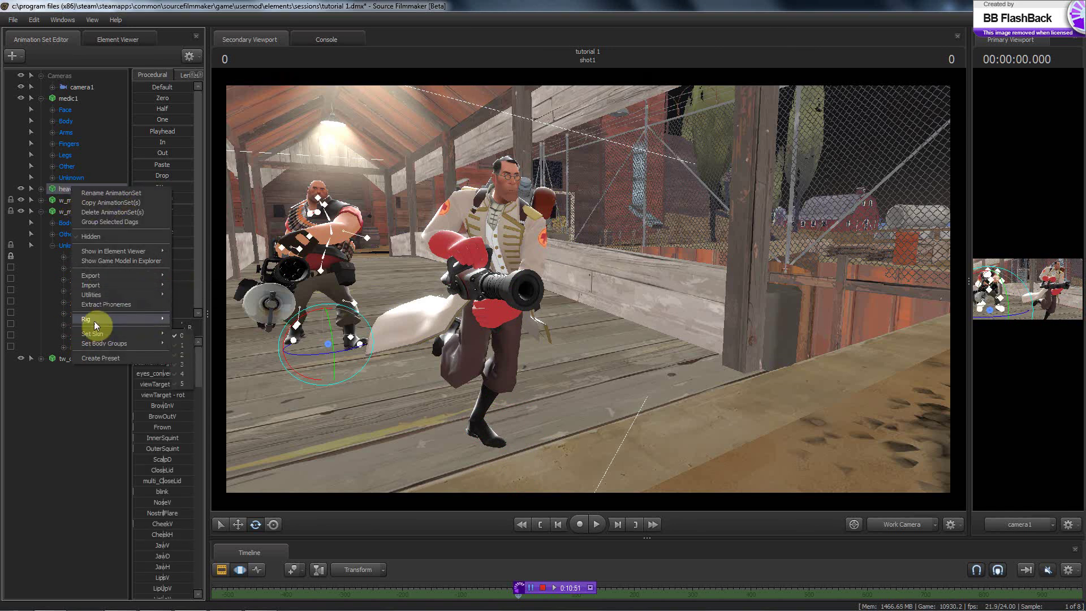
{"action": "mouse_move", "coordinate": [93, 321]}
{"action": "mouse_move", "coordinate": [194, 331]}
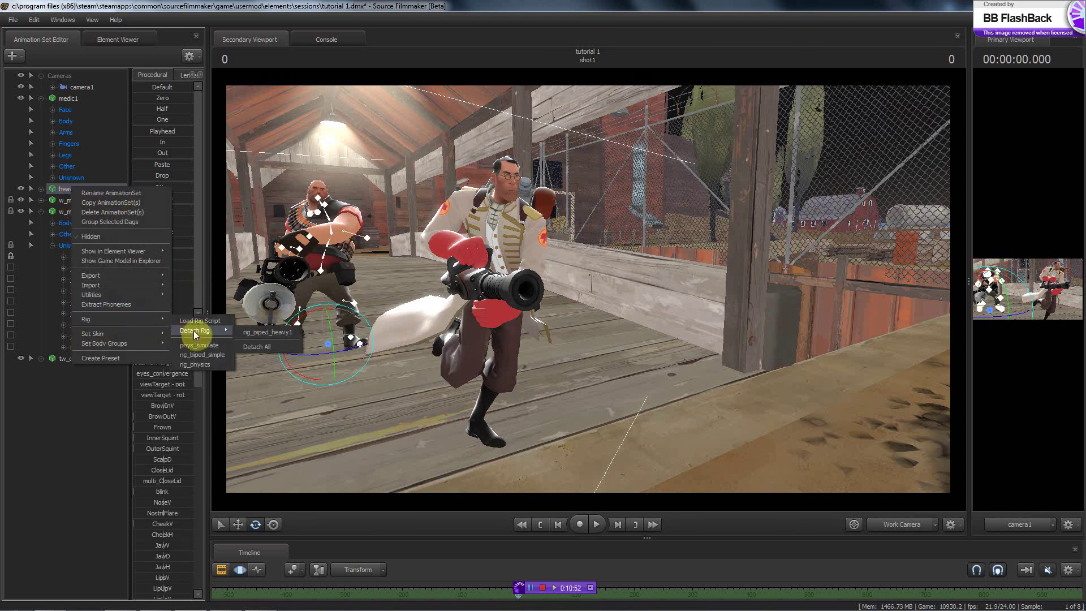
{"action": "left_click", "coordinate": [238, 343]}
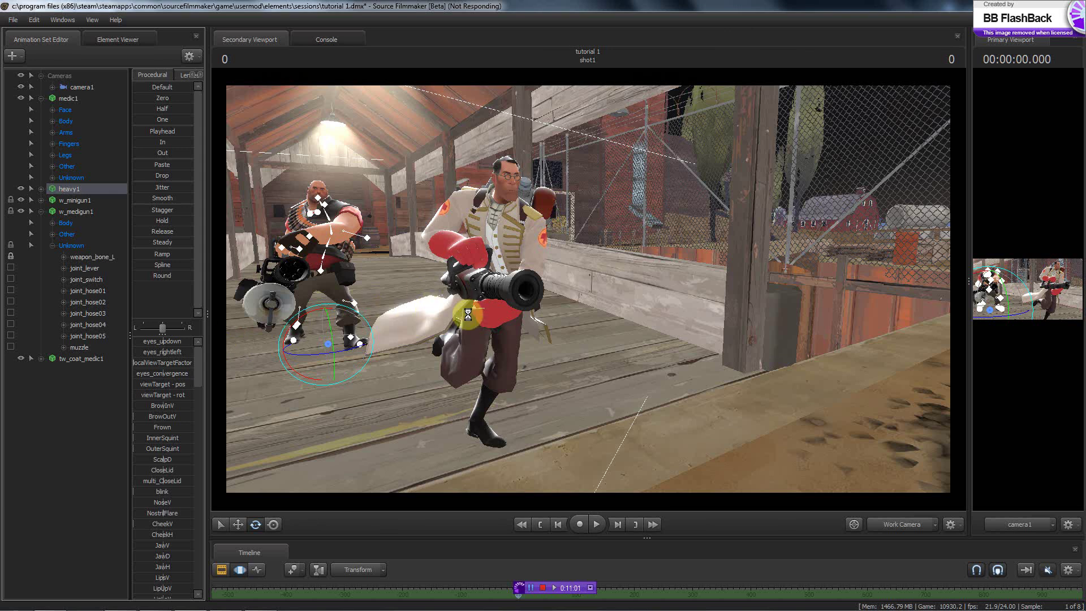
- Examine the Medic's coat and pose from several sides, and shift camera1's framing of both characters slightly
{"action": "left_click_drag", "start_coordinate": [467, 180], "coordinate": [532, 193]}
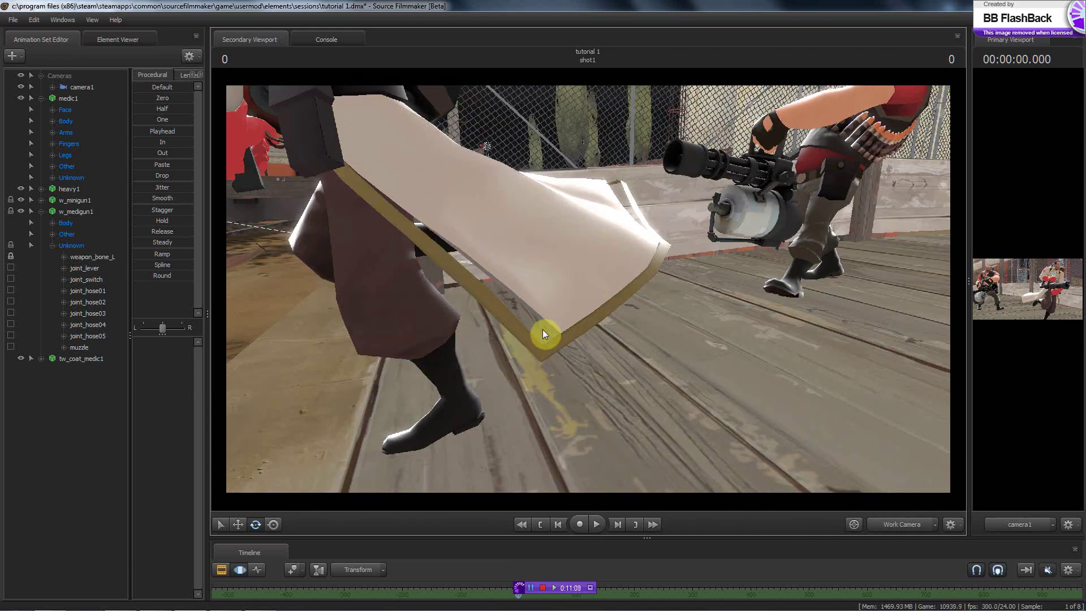
{"action": "left_click_drag", "start_coordinate": [543, 330], "coordinate": [588, 289]}
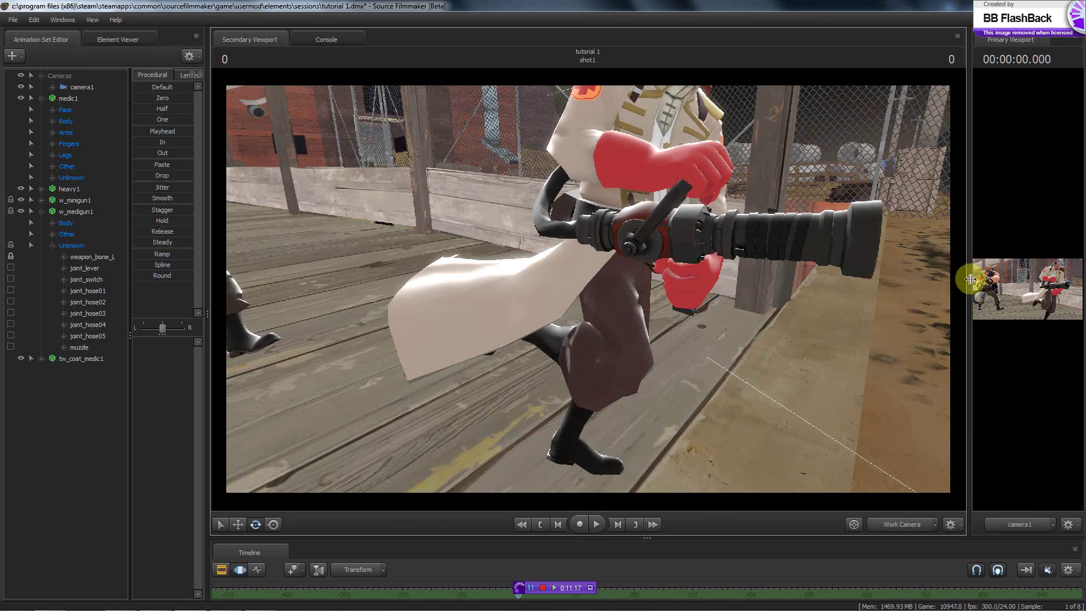
{"action": "left_click_drag", "start_coordinate": [974, 284], "coordinate": [1080, 302]}
{"action": "left_click_drag", "start_coordinate": [616, 285], "coordinate": [658, 291]}
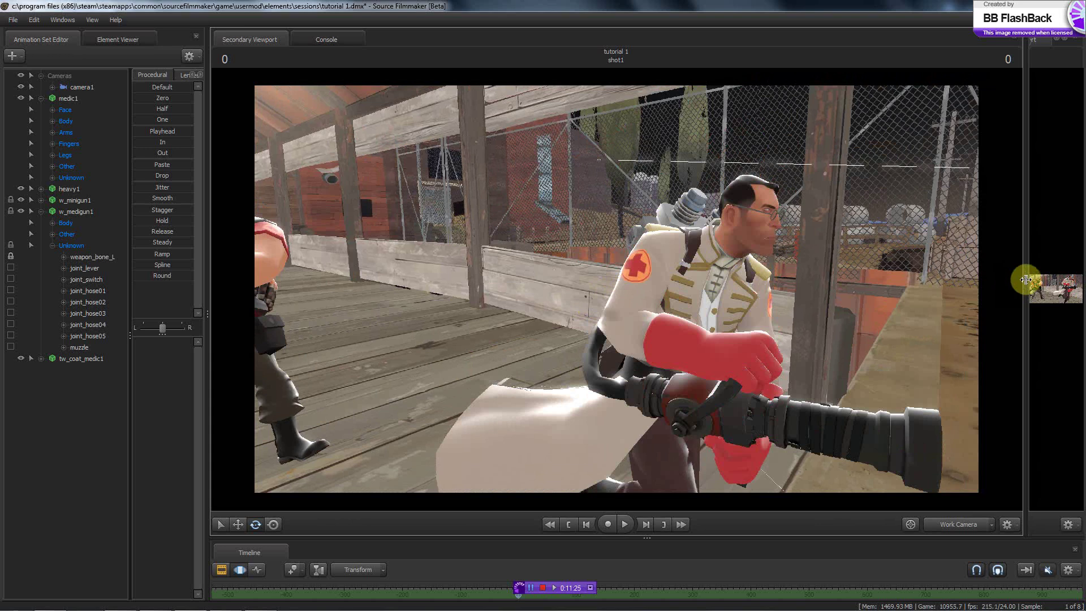
{"action": "left_click_drag", "start_coordinate": [626, 289], "coordinate": [470, 260]}
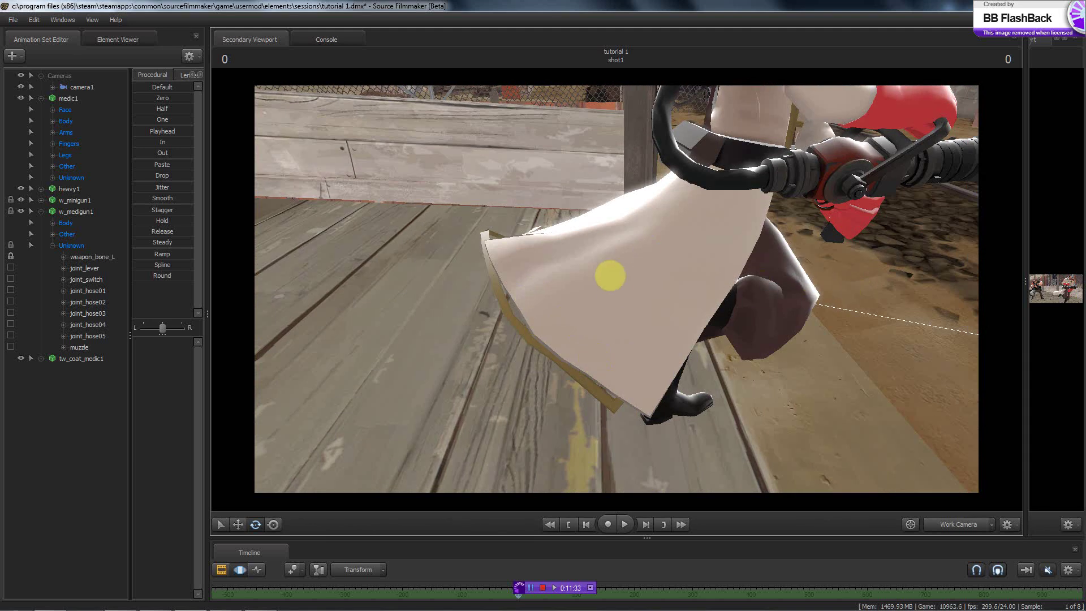
{"action": "left_click_drag", "start_coordinate": [610, 275], "coordinate": [287, 254]}
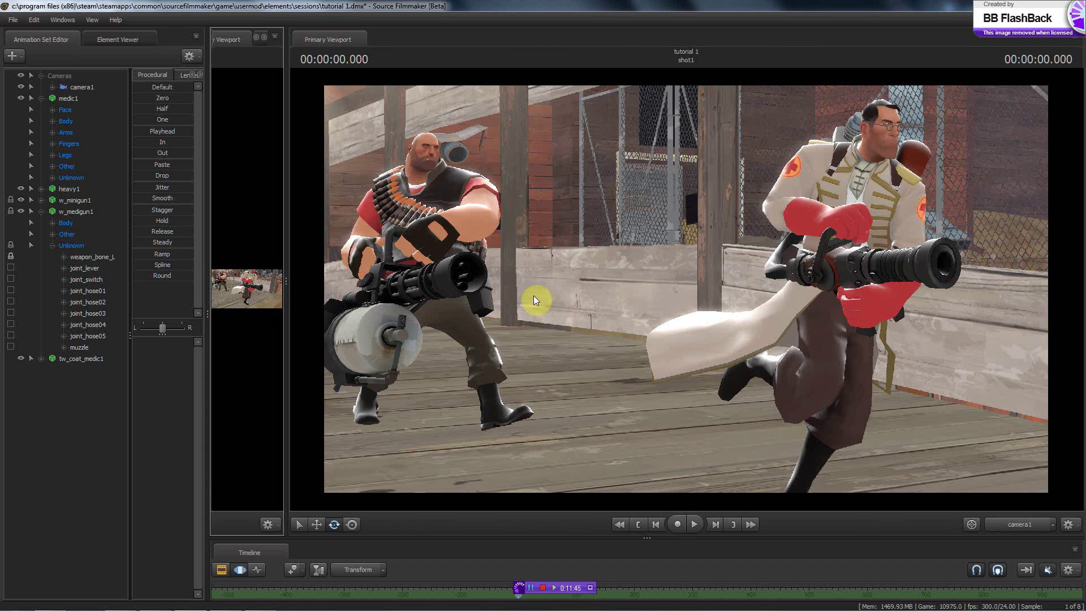
{"action": "left_click", "coordinate": [89, 89]}
{"action": "left_click_drag", "start_coordinate": [681, 285], "coordinate": [685, 289]}
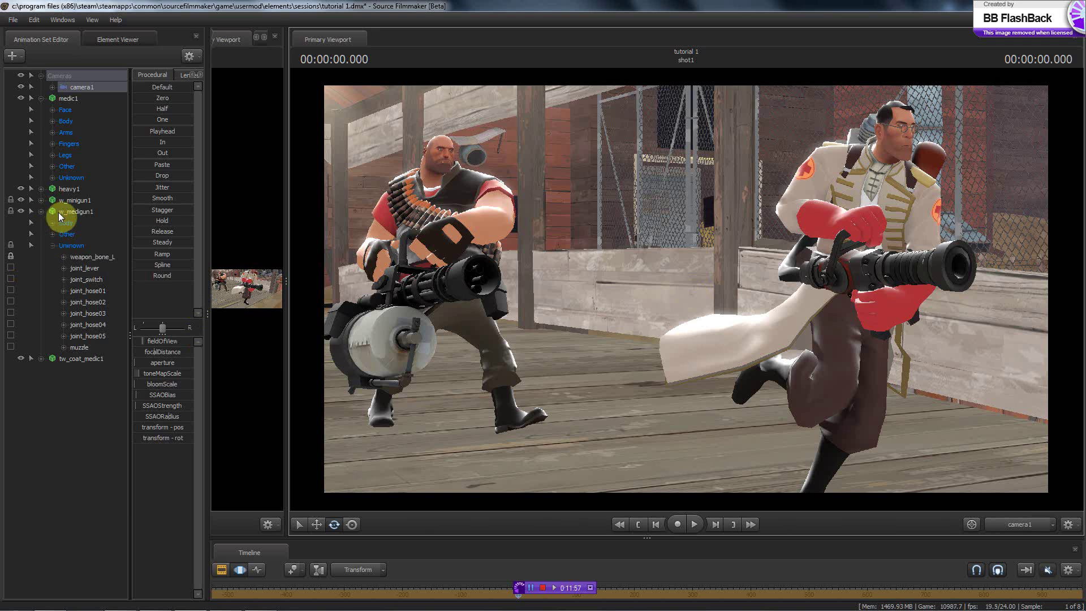
- Delete the tw_coat_medic1 animation set from the shot
{"action": "right_click", "coordinate": [60, 358]}
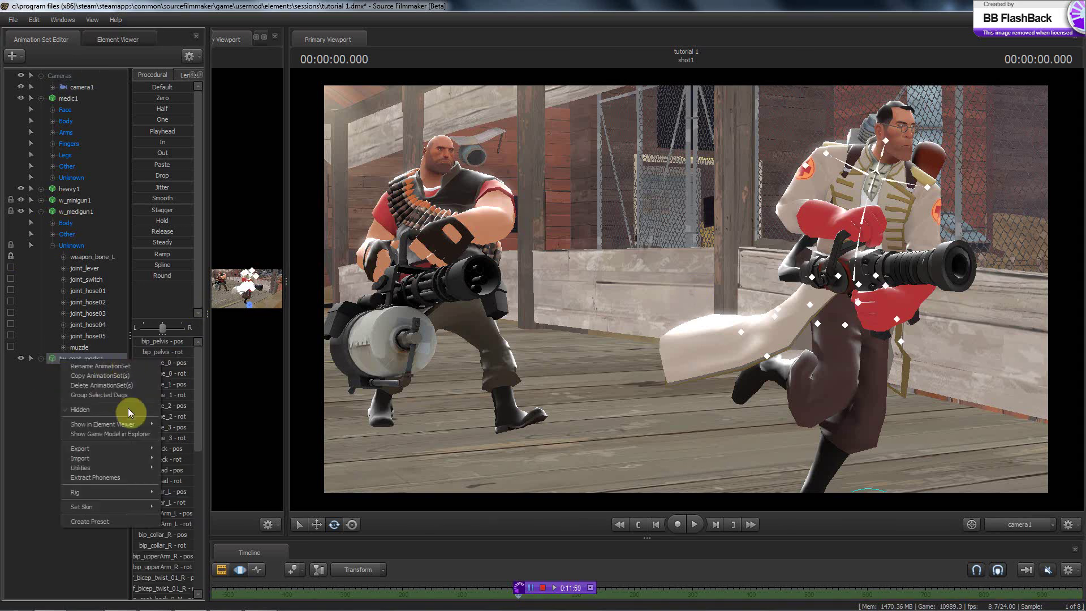
{"action": "left_click", "coordinate": [88, 386]}
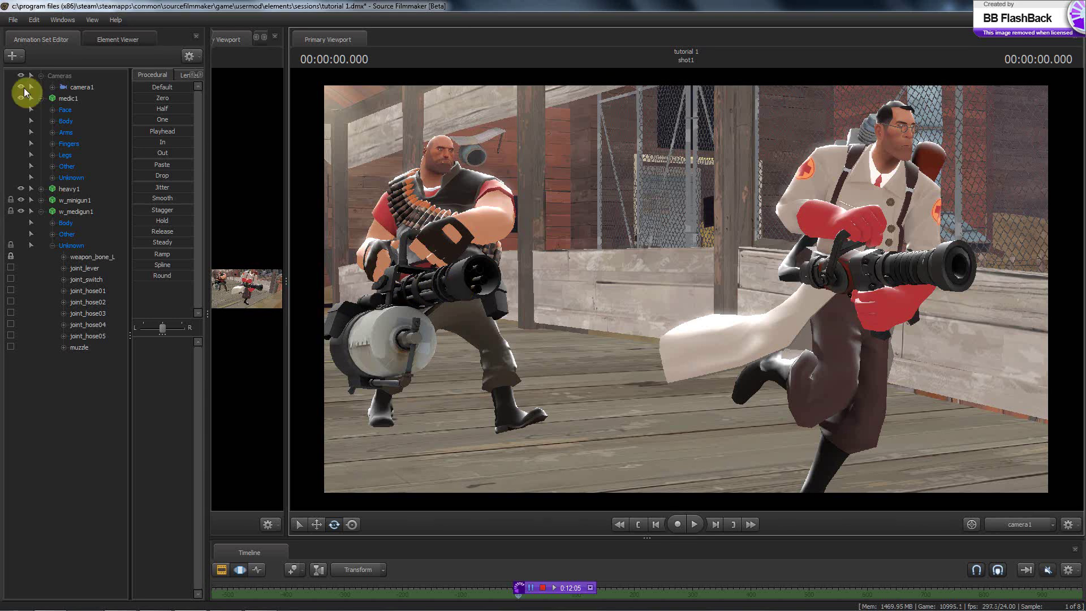
- Reframe camera1 from farther back so that the Heavy and the Medic both fit in the shot from head to feet
{"action": "left_click", "coordinate": [73, 87]}
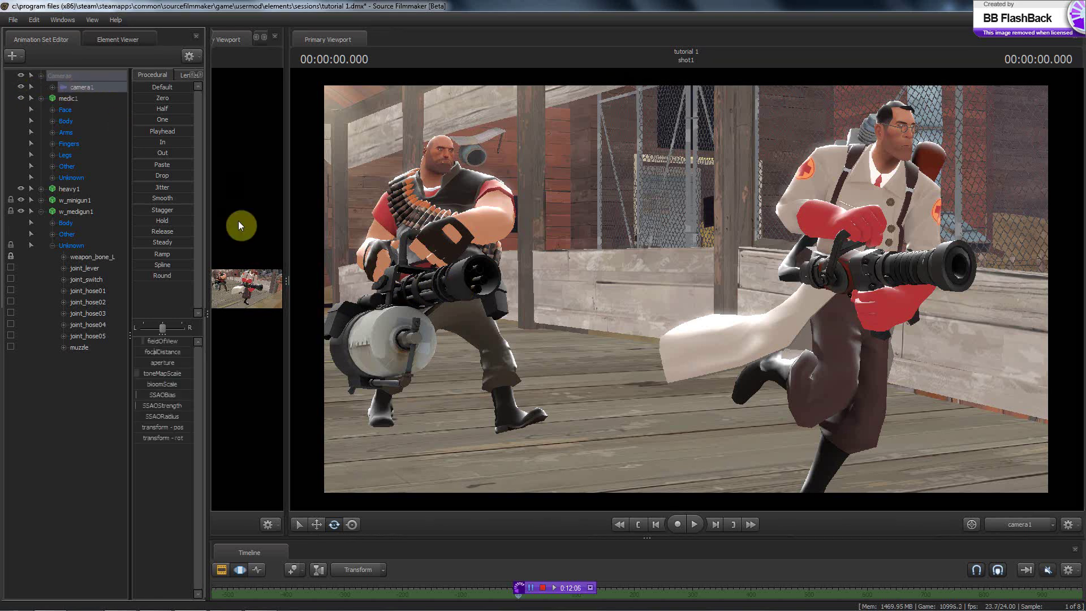
{"action": "left_click_drag", "start_coordinate": [662, 280], "coordinate": [696, 291]}
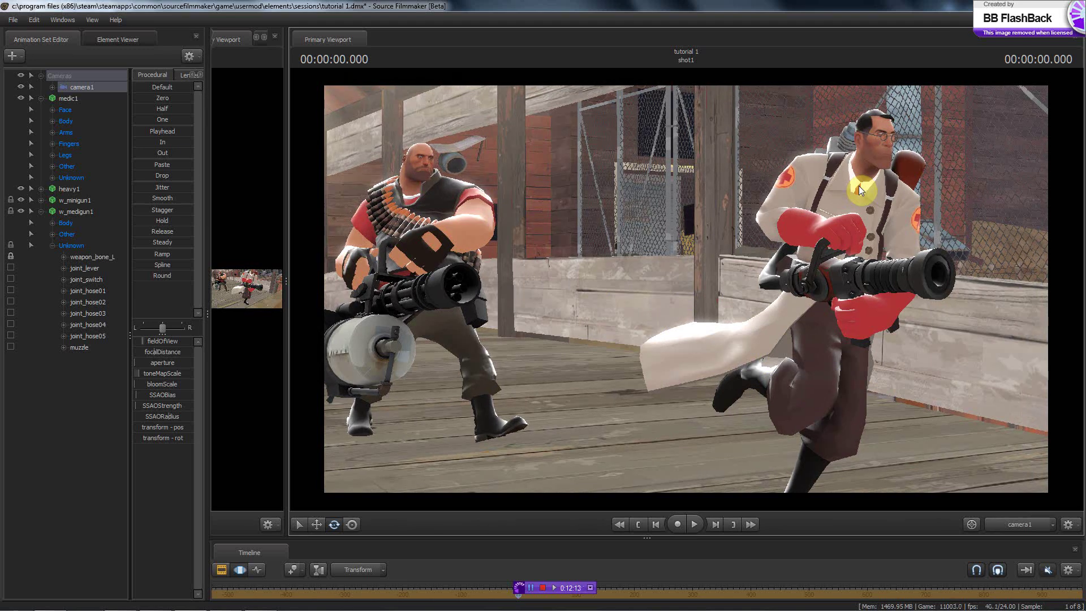
{"action": "left_click_drag", "start_coordinate": [606, 263], "coordinate": [685, 289]}
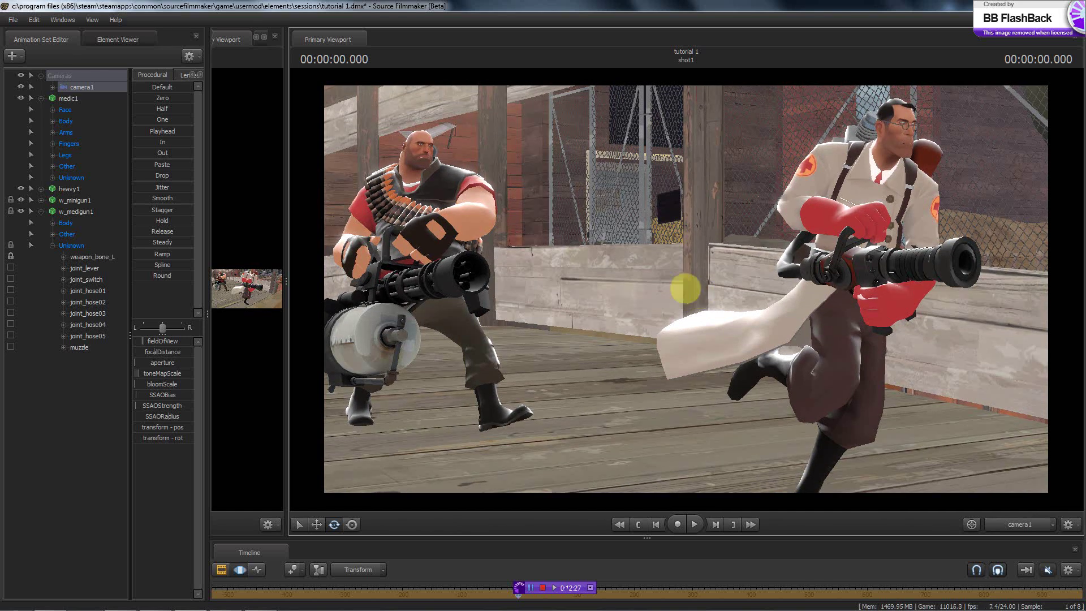
{"action": "left_click_drag", "start_coordinate": [685, 288], "coordinate": [688, 293]}
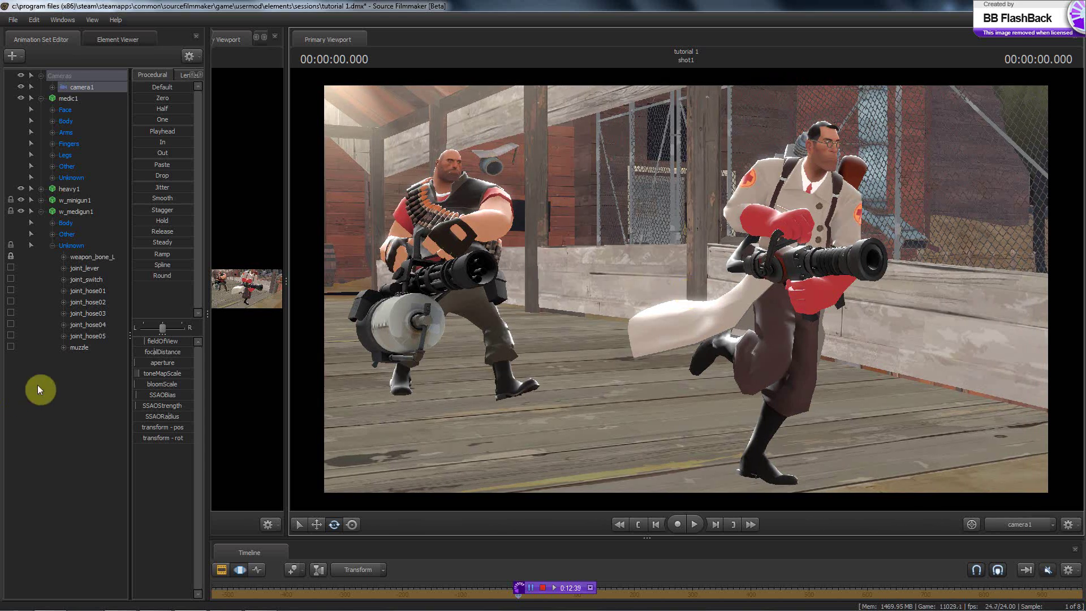
- Select the Medic's Face controls and bring up the emotion presets, with his face in close-up in the enlarged work camera view
{"action": "left_click", "coordinate": [51, 247]}
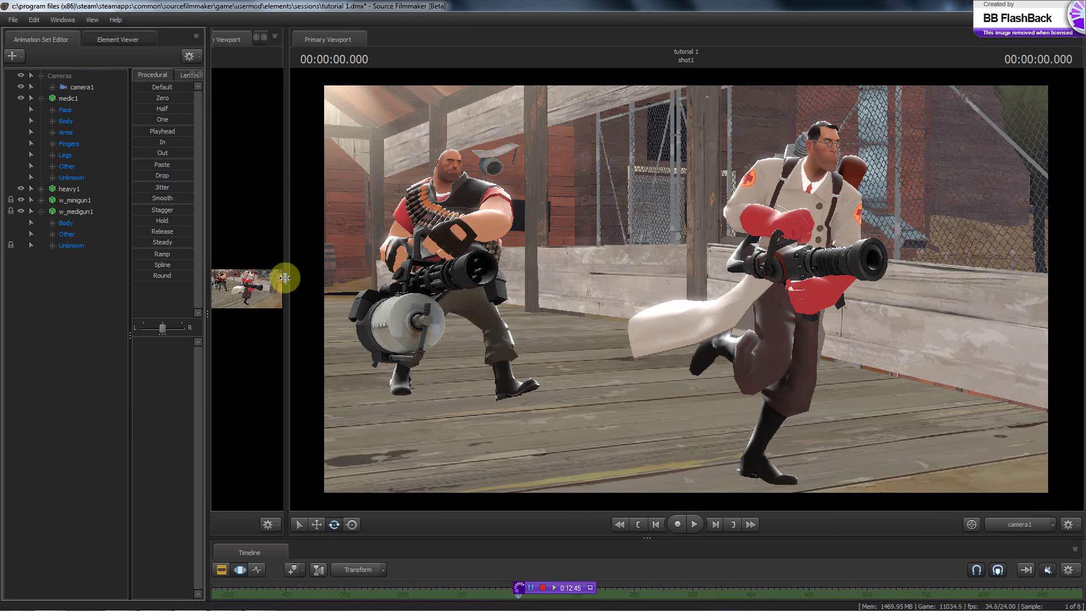
{"action": "left_click_drag", "start_coordinate": [286, 278], "coordinate": [1025, 323]}
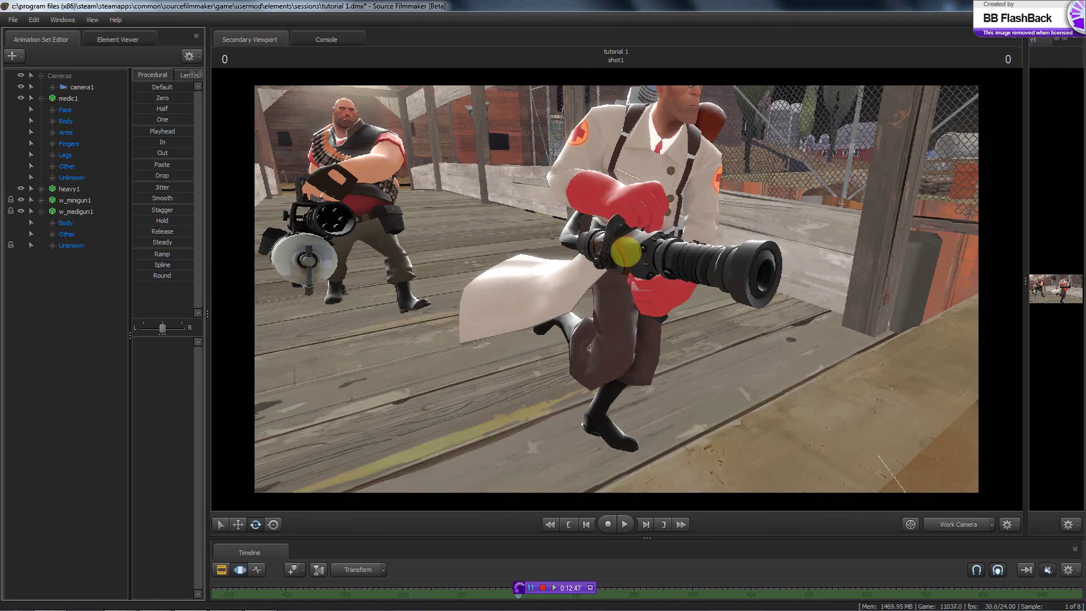
{"action": "left_click_drag", "start_coordinate": [624, 250], "coordinate": [616, 288]}
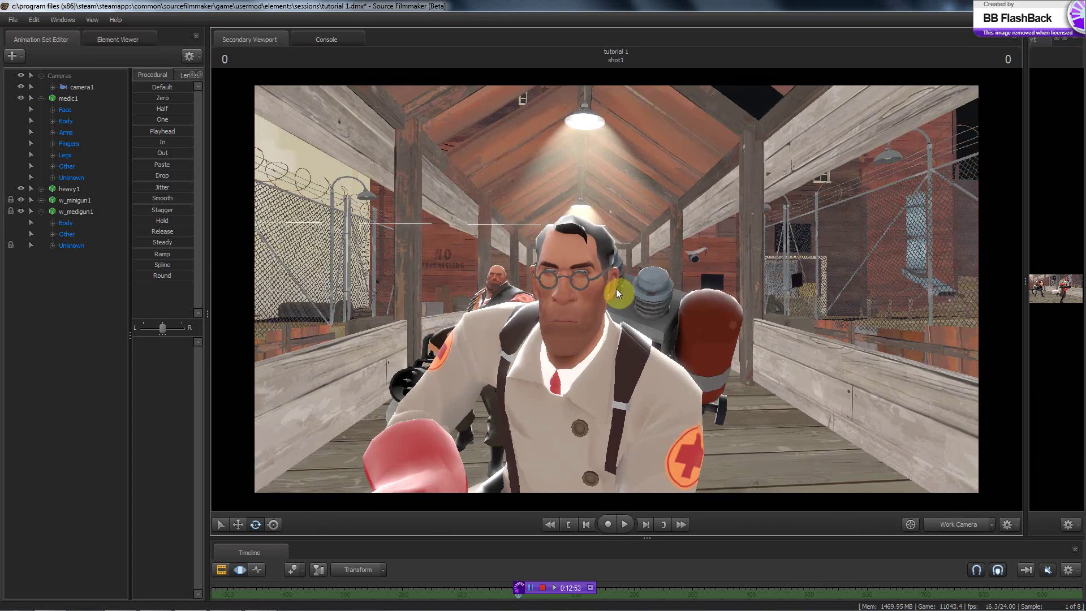
{"action": "left_click", "coordinate": [70, 110]}
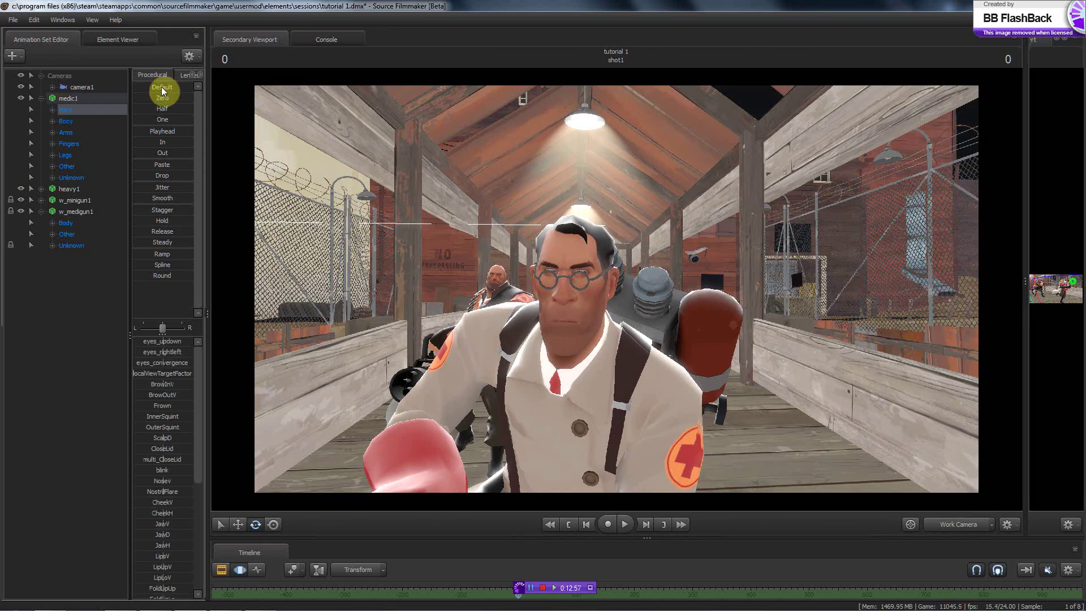
{"action": "left_click", "coordinate": [199, 76]}
{"action": "left_click", "coordinate": [199, 75]}
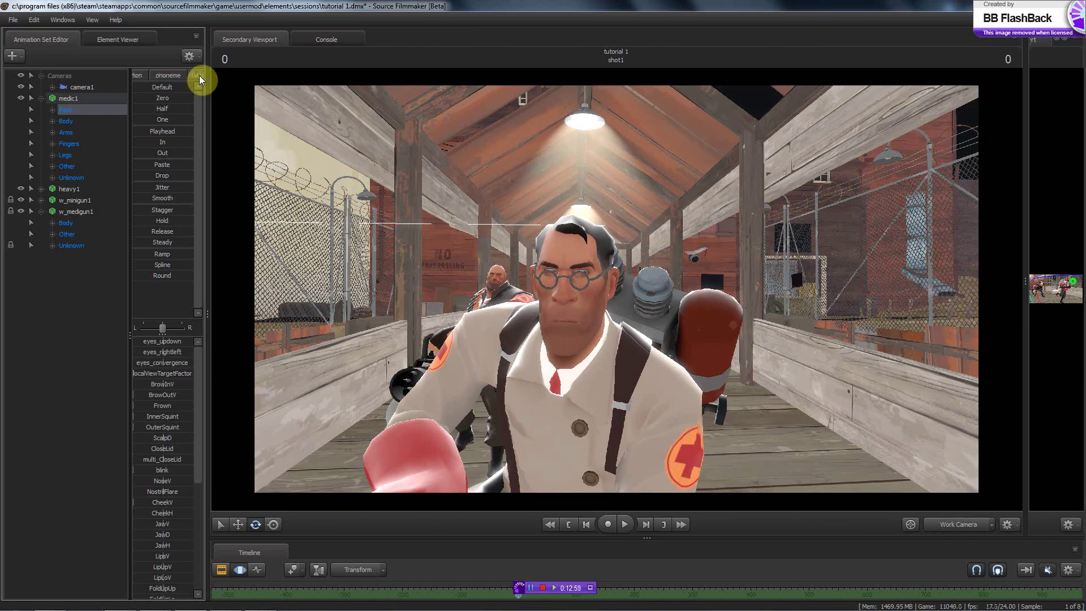
{"action": "left_click", "coordinate": [190, 76]}
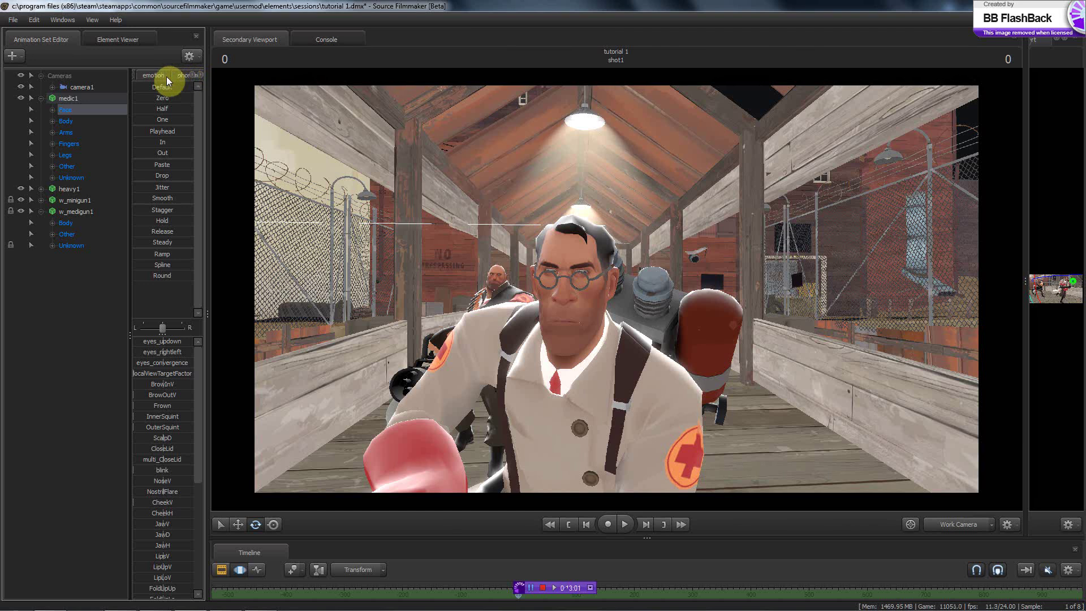
{"action": "left_click", "coordinate": [167, 77]}
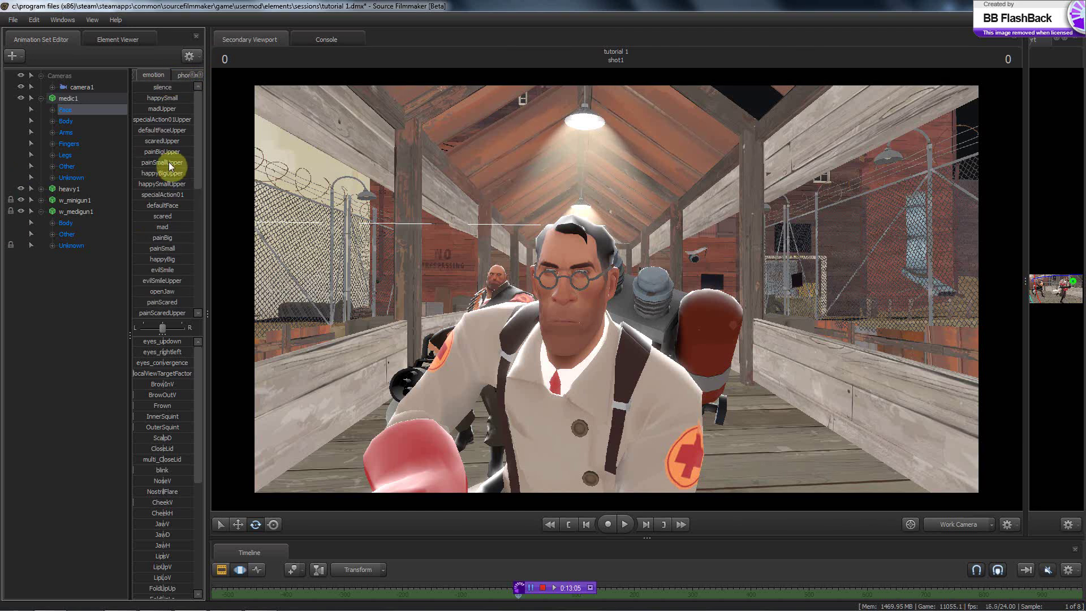
- Apply the evilSmile emotion preset to the Medic's face and show the work camera and camera1 views side by side
{"action": "scroll", "coordinate": [170, 165], "scroll_direction": "down", "scroll_amount": 3}
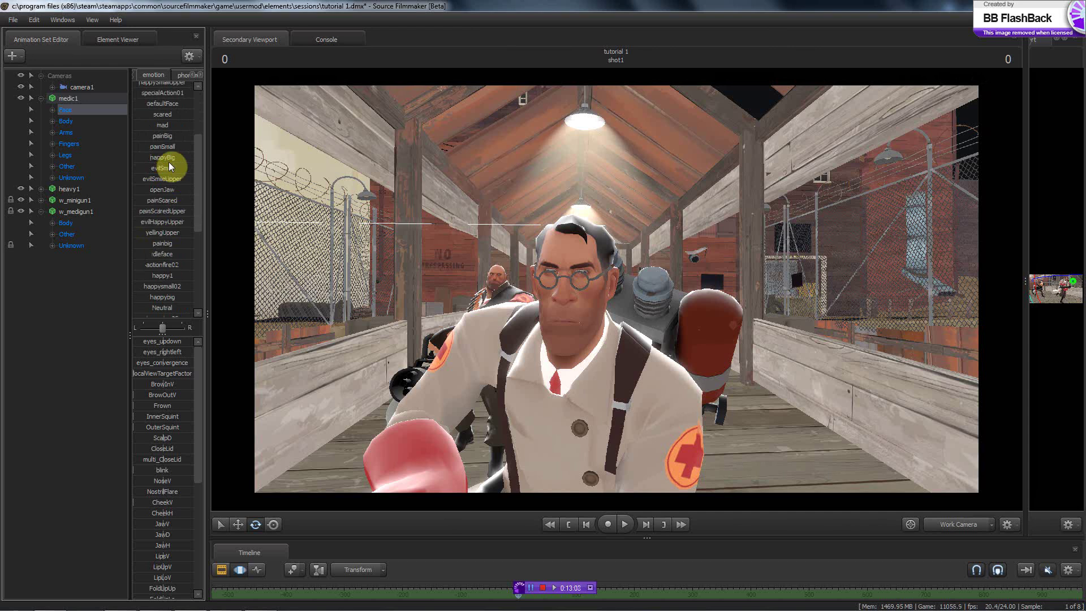
{"action": "scroll", "coordinate": [163, 203], "scroll_direction": "down", "scroll_amount": 5}
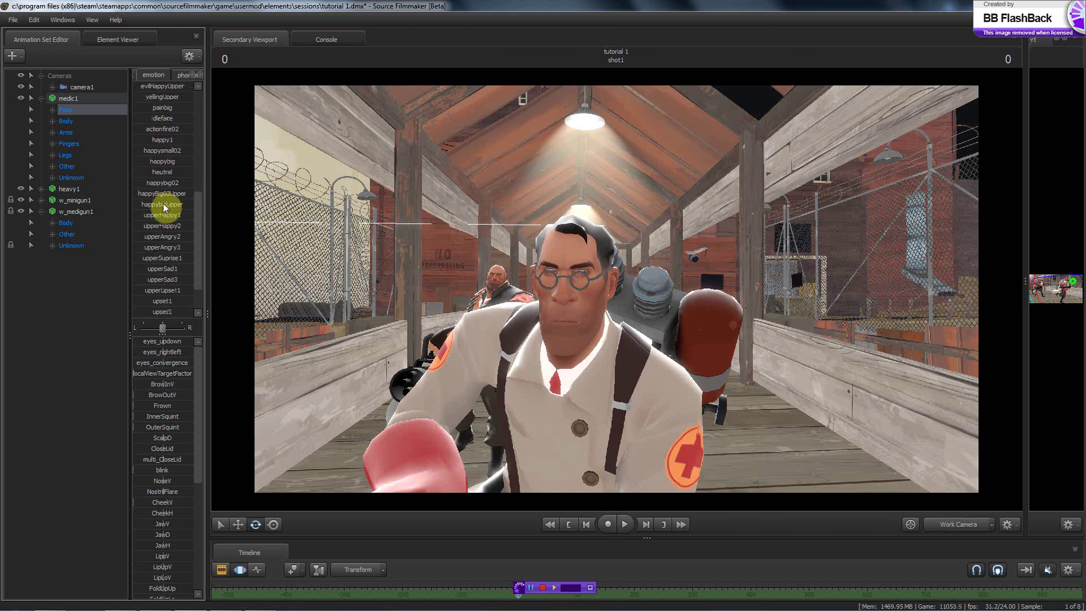
{"action": "scroll", "coordinate": [163, 204], "scroll_direction": "up", "scroll_amount": 6}
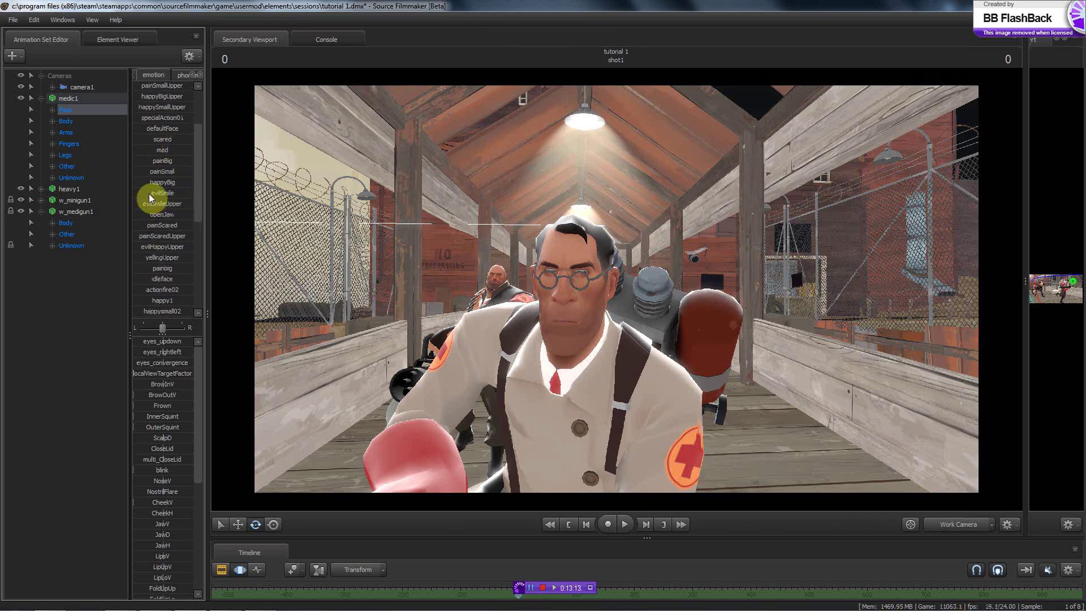
{"action": "left_click", "coordinate": [141, 193]}
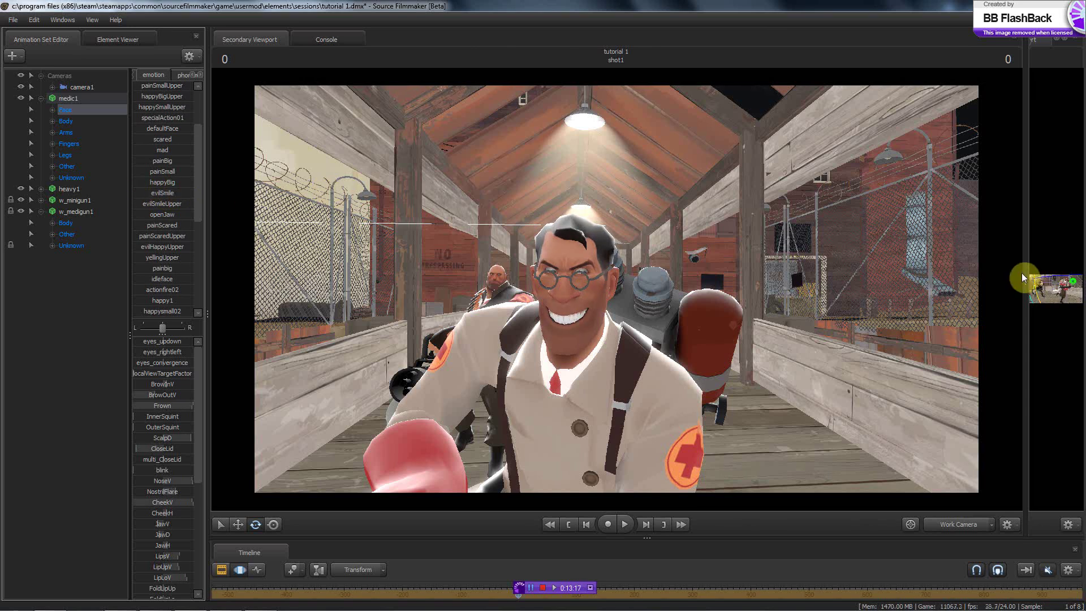
{"action": "left_click_drag", "start_coordinate": [1026, 281], "coordinate": [670, 305]}
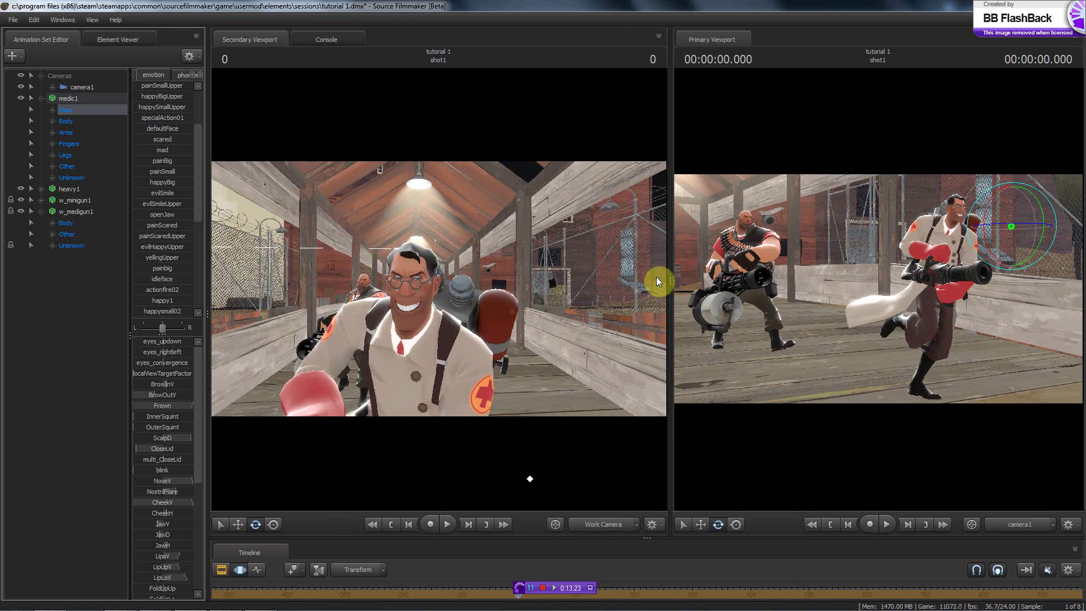
- Expand the Medic's Face group into its sub-groups and open his mouth wider with the JawV control
{"action": "left_click", "coordinate": [52, 110]}
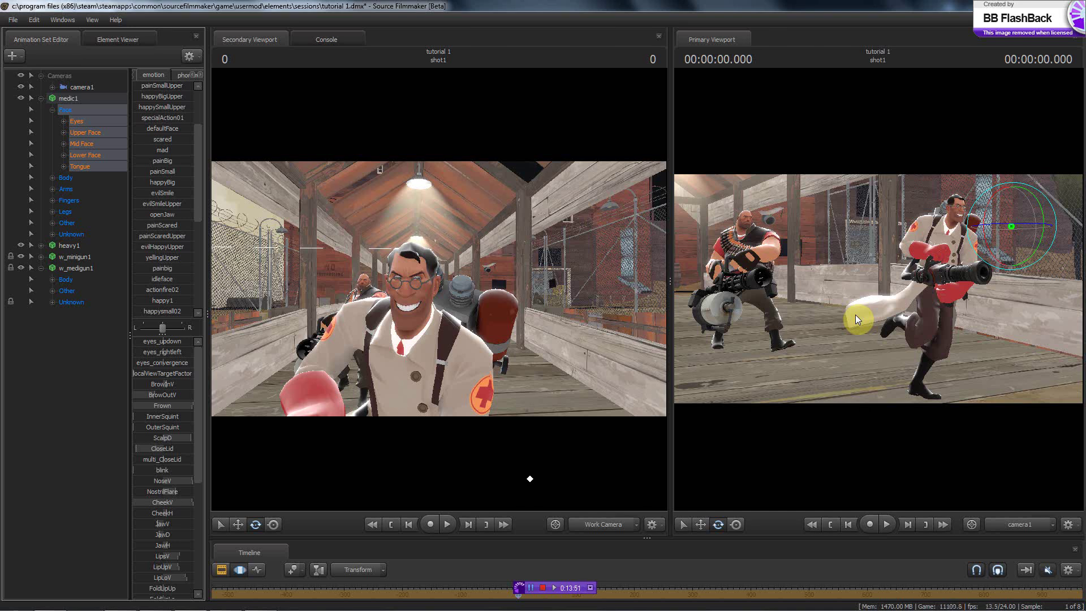
{"action": "mouse_move", "coordinate": [668, 286]}
{"action": "left_mouse_down"}
{"action": "mouse_move", "coordinate": [778, 279]}
{"action": "mouse_move", "coordinate": [672, 285]}
{"action": "left_mouse_up"}
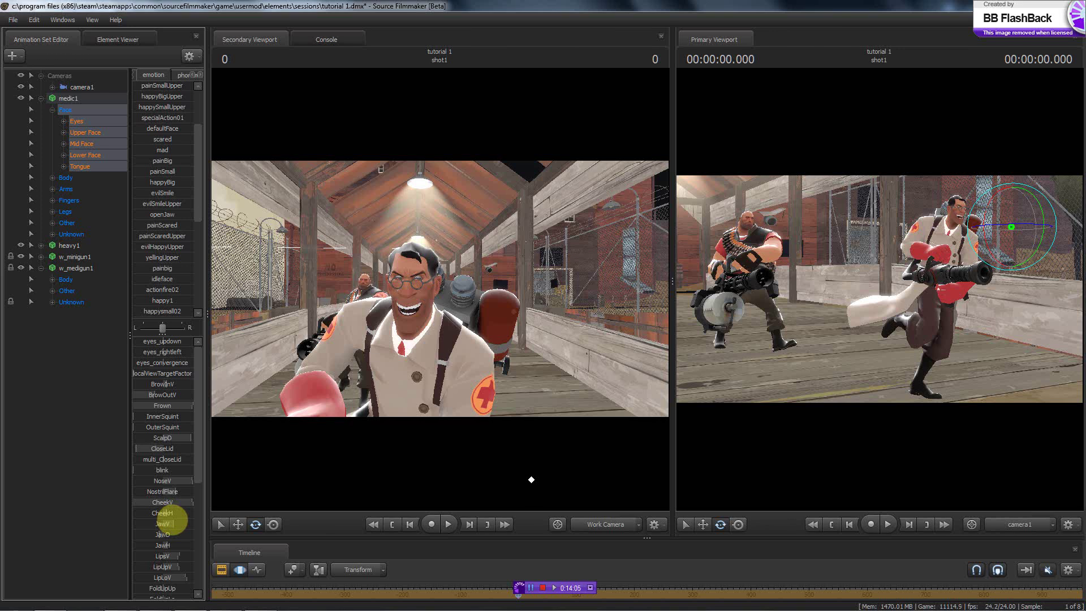
{"action": "scroll", "coordinate": [192, 481], "scroll_direction": "down", "scroll_amount": 1}
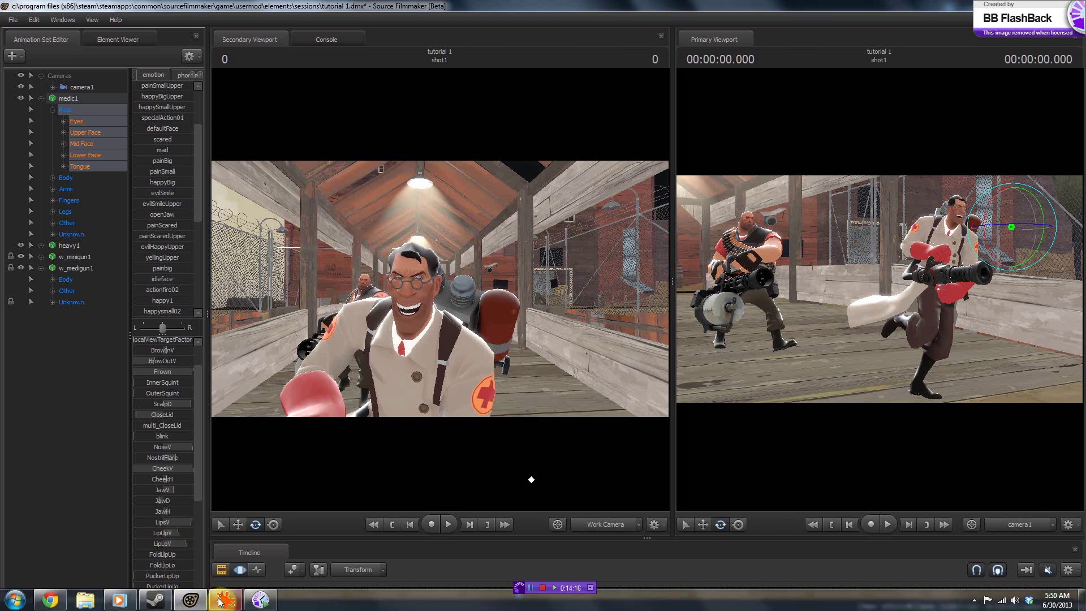
- Compare the Medic's expression in the camera1 shot with the reference image SW.png in IrfanView
{"action": "left_click", "coordinate": [225, 603]}
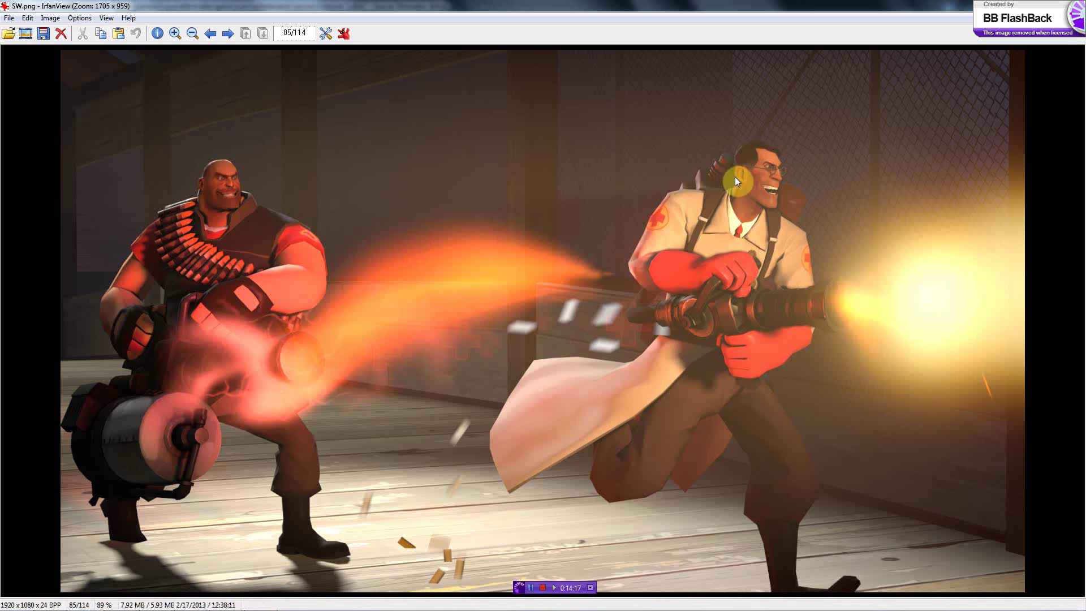
{"action": "left_click", "coordinate": [190, 603]}
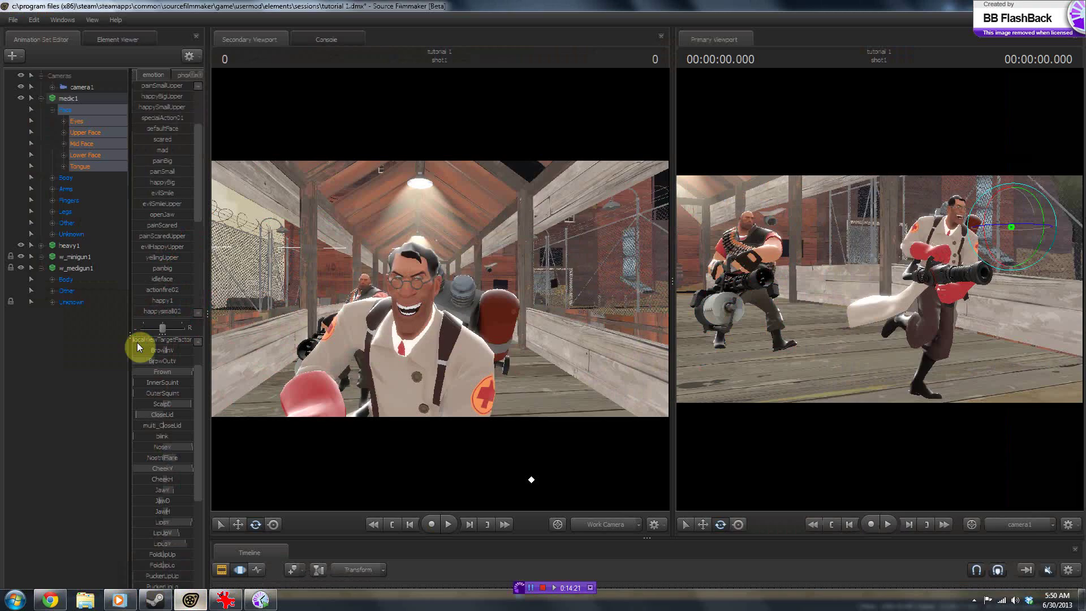
{"action": "left_click_drag", "start_coordinate": [435, 277], "coordinate": [471, 336]}
{"action": "left_click_drag", "start_coordinate": [671, 277], "coordinate": [114, 310]}
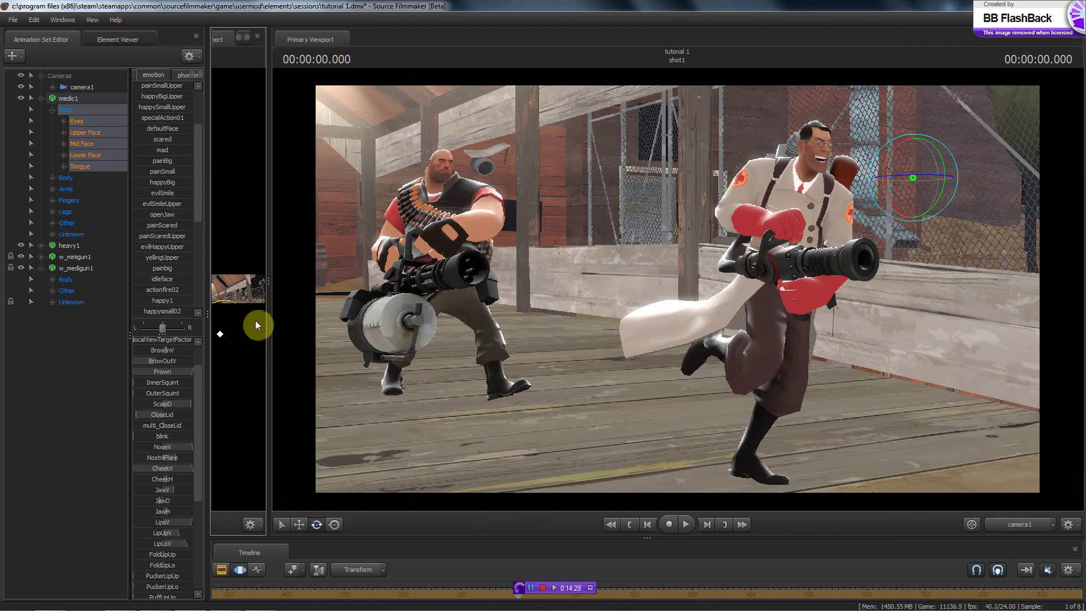
{"action": "left_click_drag", "start_coordinate": [269, 277], "coordinate": [313, 283]}
{"action": "left_click", "coordinate": [232, 602]}
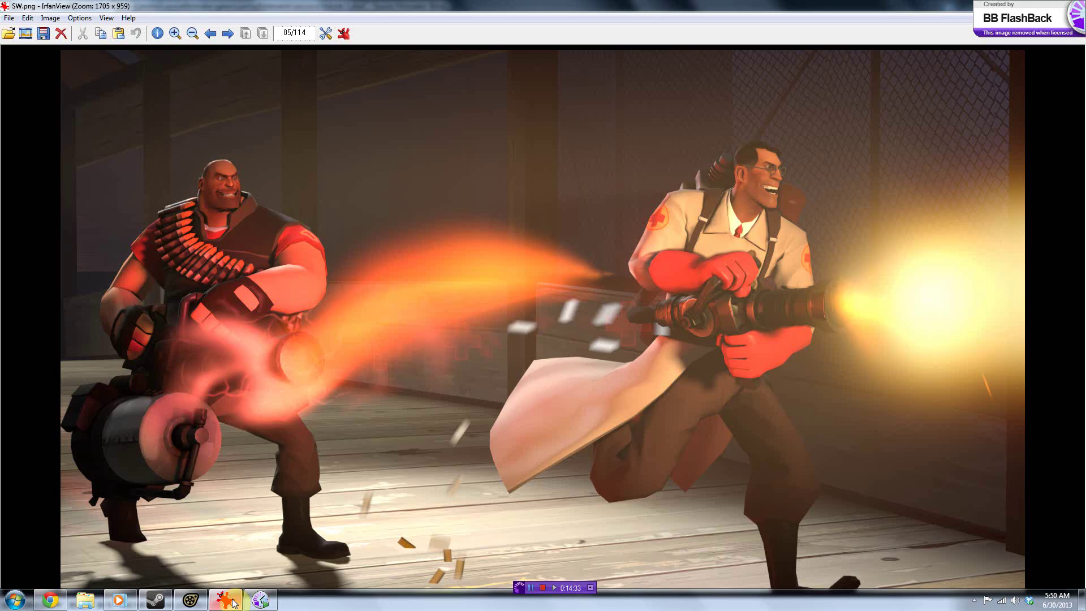
{"action": "left_click", "coordinate": [232, 601]}
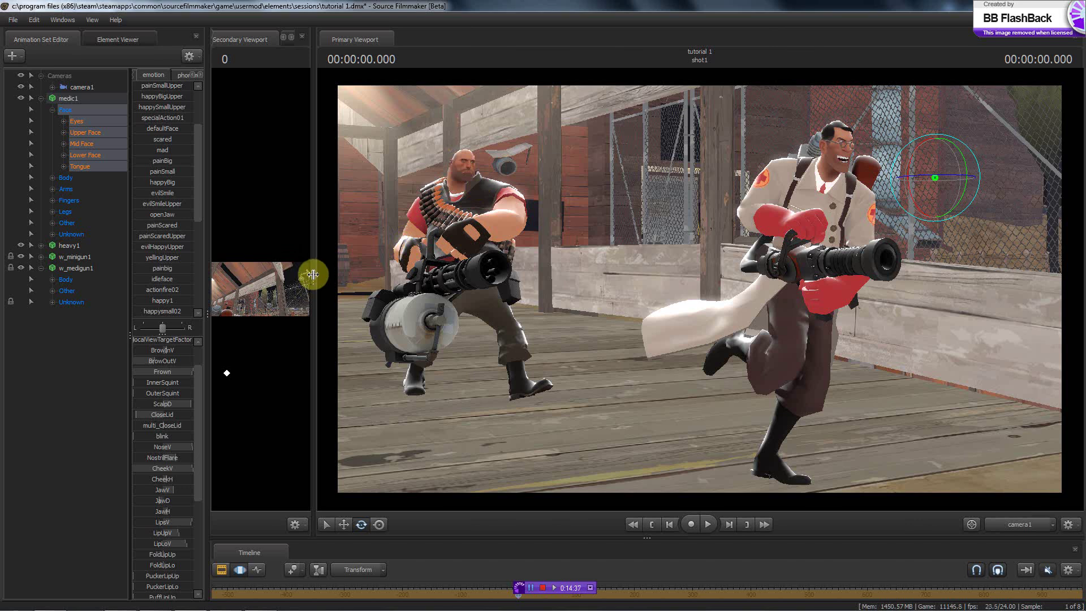
- Move the Medic's eye view target up to eye level in front of his face, then deselect the Eyes controls
{"action": "left_click_drag", "start_coordinate": [312, 274], "coordinate": [963, 276]}
{"action": "mouse_move", "coordinate": [586, 290]}
{"action": "left_mouse_down"}
{"action": "mouse_move", "coordinate": [582, 300]}
{"action": "mouse_move", "coordinate": [570, 284]}
{"action": "mouse_move", "coordinate": [589, 291]}
{"action": "mouse_move", "coordinate": [596, 269]}
{"action": "mouse_move", "coordinate": [583, 303]}
{"action": "mouse_move", "coordinate": [571, 297]}
{"action": "mouse_move", "coordinate": [588, 285]}
{"action": "mouse_move", "coordinate": [577, 288]}
{"action": "left_mouse_up"}
{"action": "key", "text": "a"}
{"action": "key", "text": "w"}
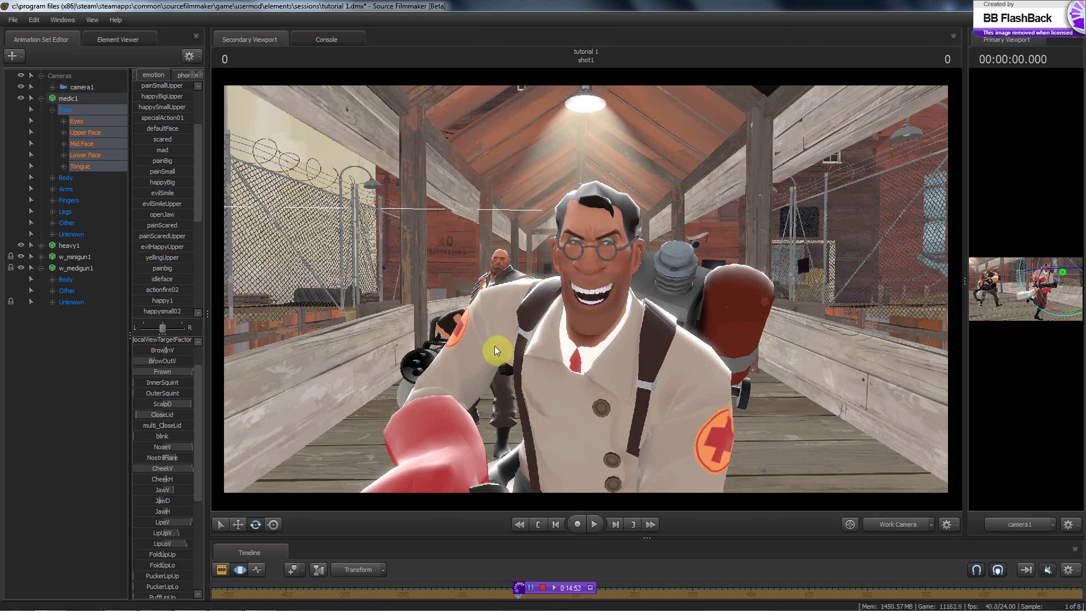
{"action": "left_click", "coordinate": [76, 121]}
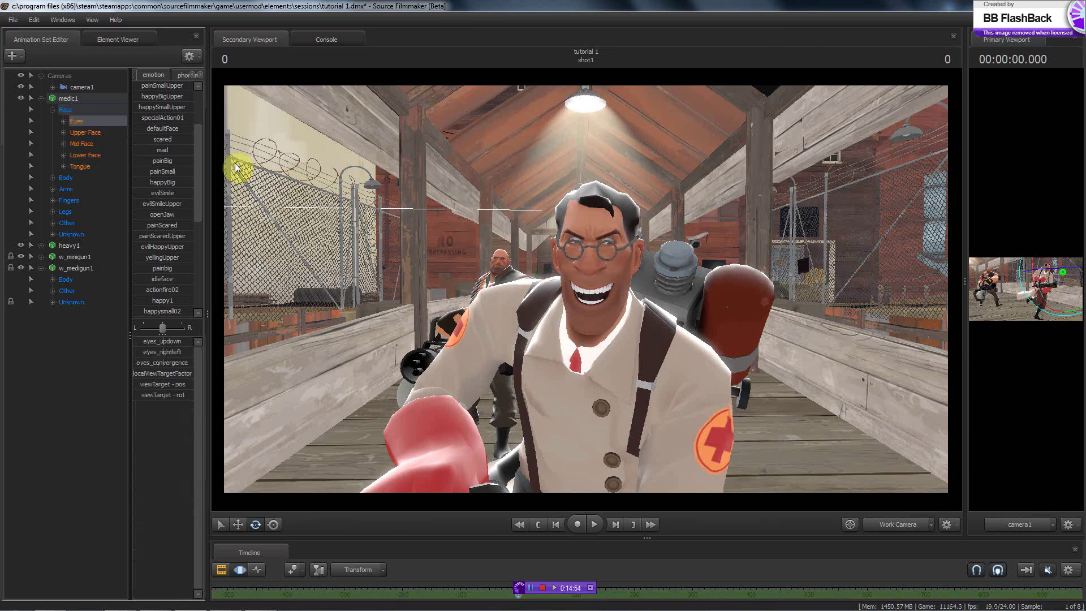
{"action": "left_click", "coordinate": [586, 290]}
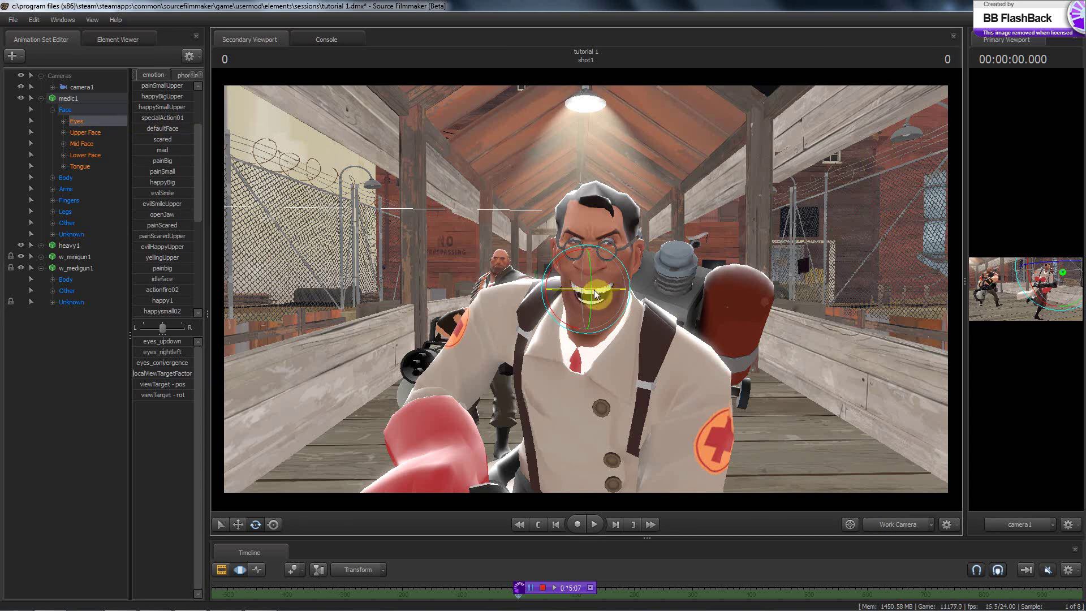
{"action": "key", "text": "r"}
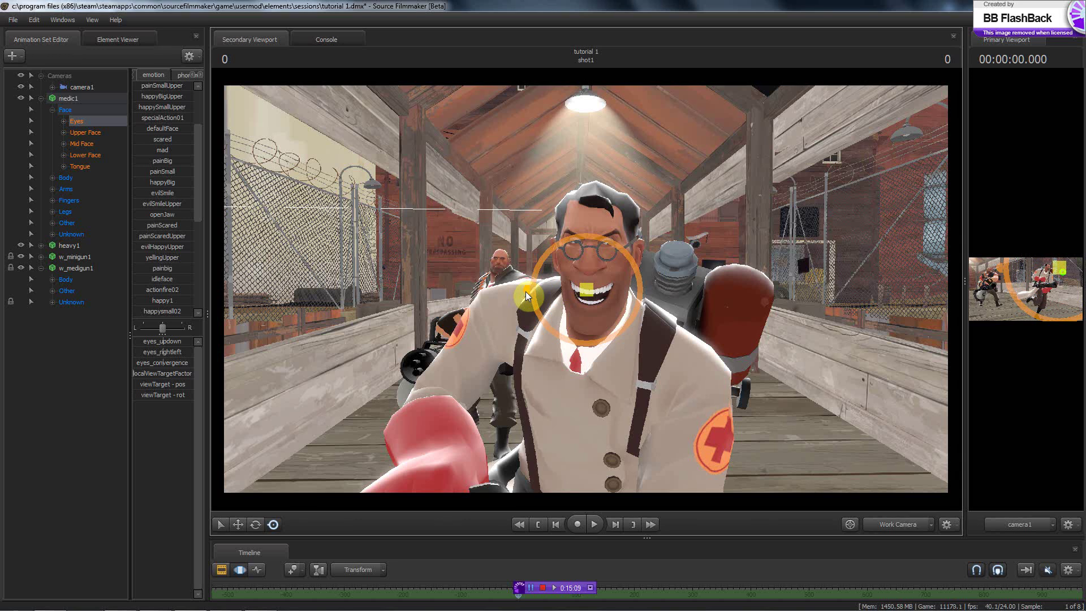
{"action": "left_click_drag", "start_coordinate": [586, 287], "coordinate": [596, 261]}
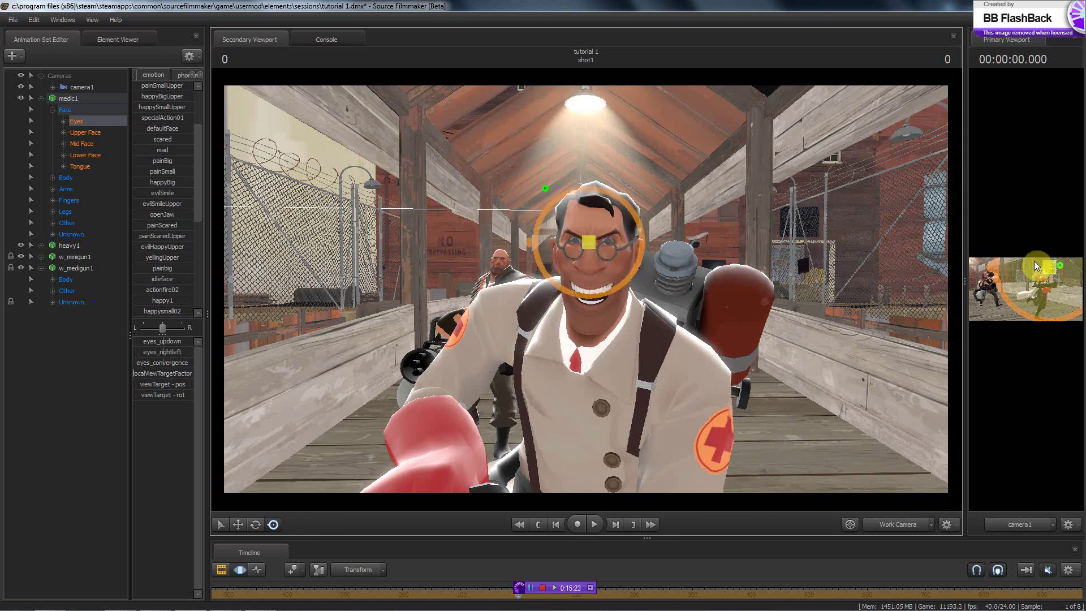
{"action": "left_click_drag", "start_coordinate": [964, 278], "coordinate": [457, 294]}
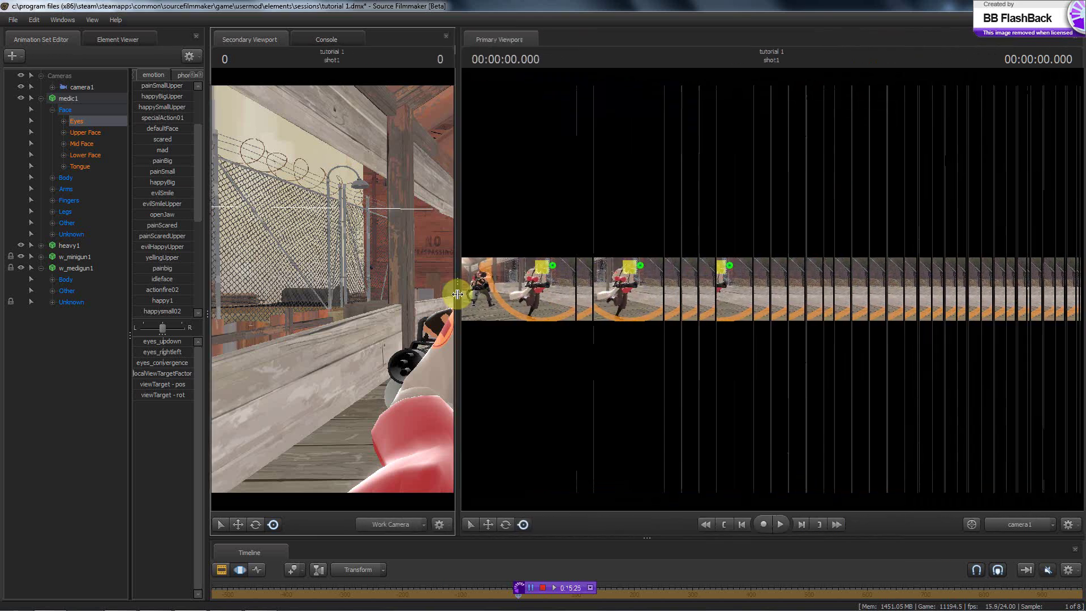
{"action": "left_click", "coordinate": [177, 343]}
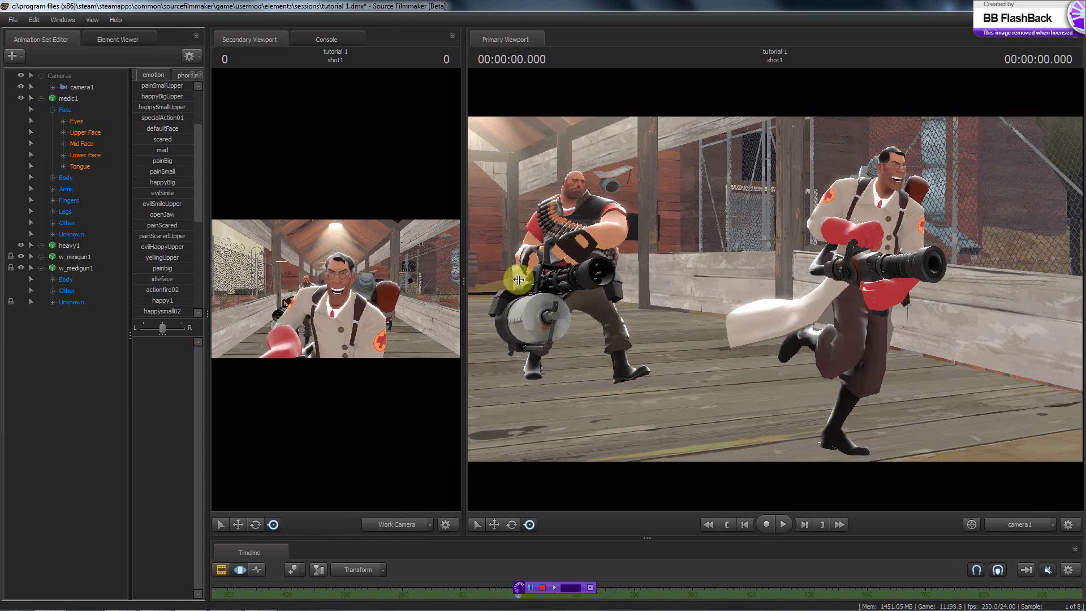
- Enlarge the work camera view, frame the Medic's upper body, and collapse the w_medigun1 animation set
{"action": "left_click_drag", "start_coordinate": [455, 277], "coordinate": [871, 283]}
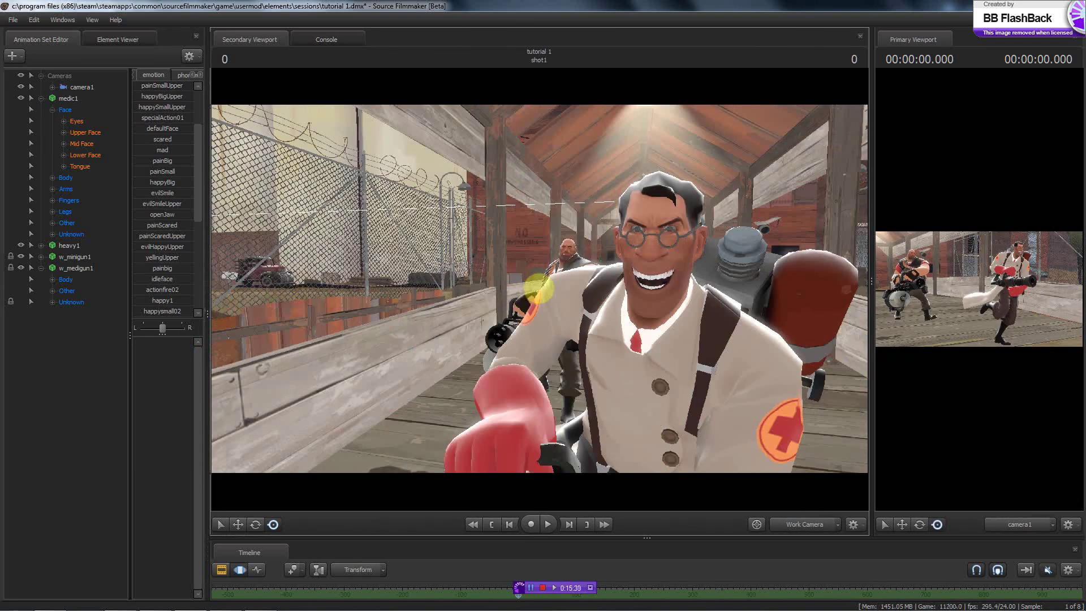
{"action": "mouse_move", "coordinate": [538, 287]}
{"action": "left_mouse_down"}
{"action": "mouse_move", "coordinate": [500, 286]}
{"action": "mouse_move", "coordinate": [544, 288]}
{"action": "mouse_move", "coordinate": [446, 215]}
{"action": "mouse_move", "coordinate": [543, 283]}
{"action": "mouse_move", "coordinate": [519, 281]}
{"action": "mouse_move", "coordinate": [539, 289]}
{"action": "mouse_move", "coordinate": [543, 305]}
{"action": "mouse_move", "coordinate": [540, 297]}
{"action": "left_mouse_up"}
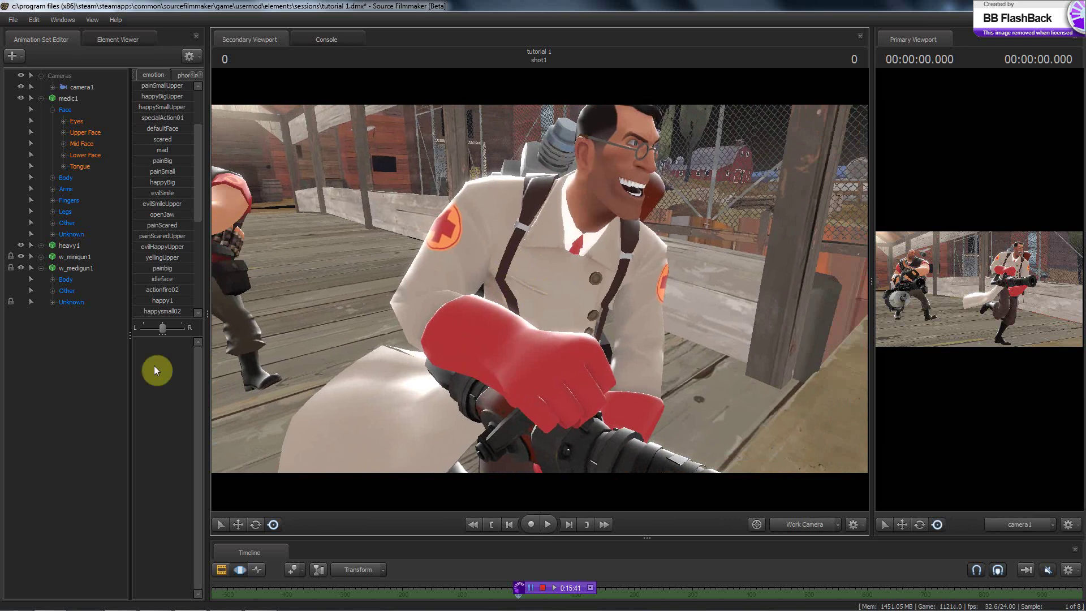
{"action": "left_click", "coordinate": [40, 268]}
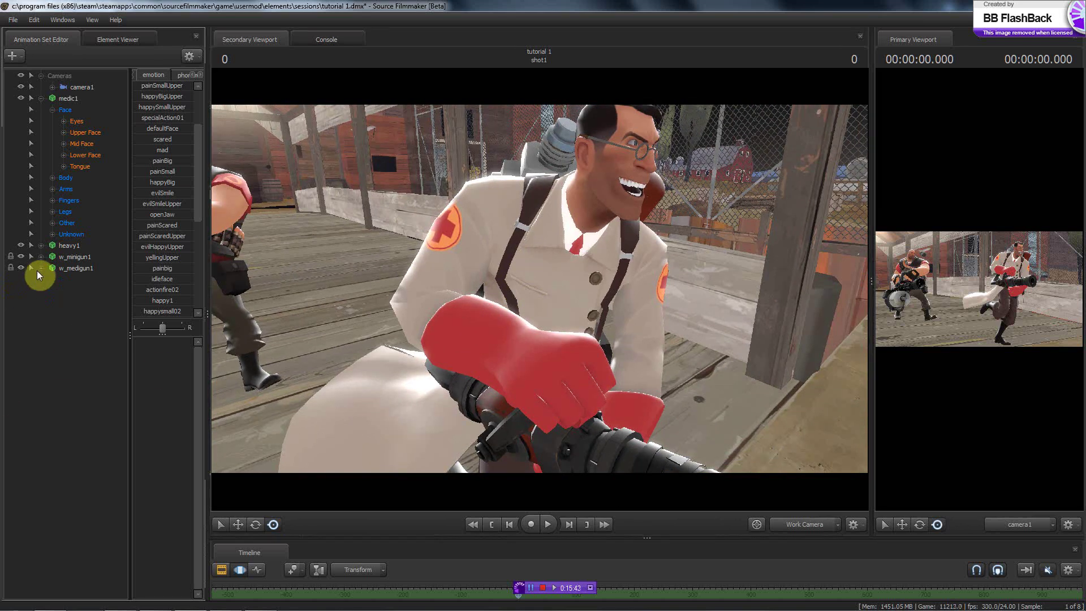
- Create an animation set for the new model medic_officer.mdl, filtering the model list by "officer"
{"action": "right_click", "coordinate": [43, 292]}
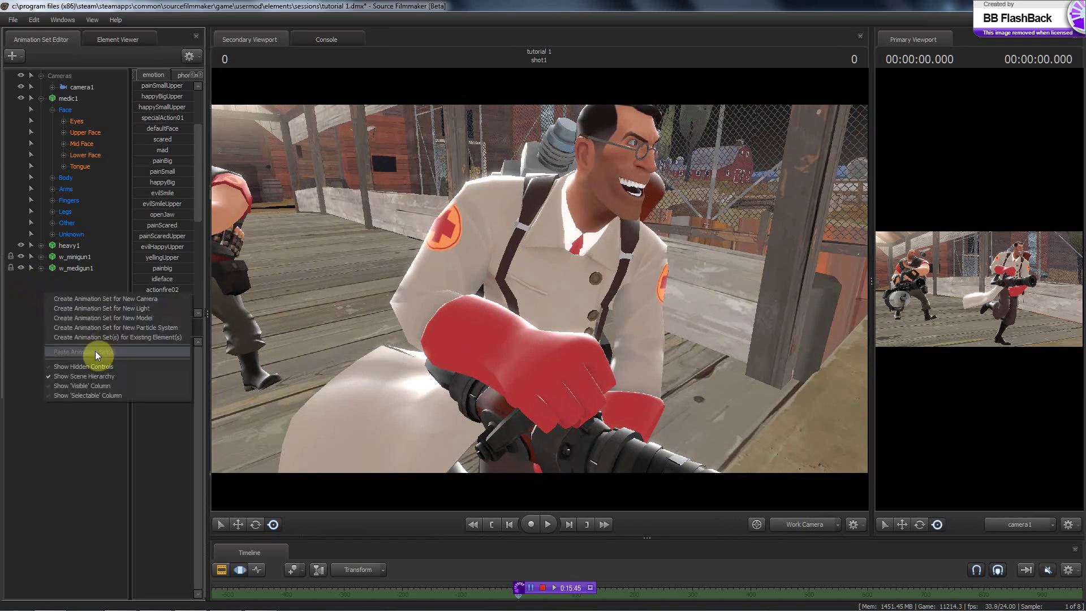
{"action": "left_click", "coordinate": [117, 319]}
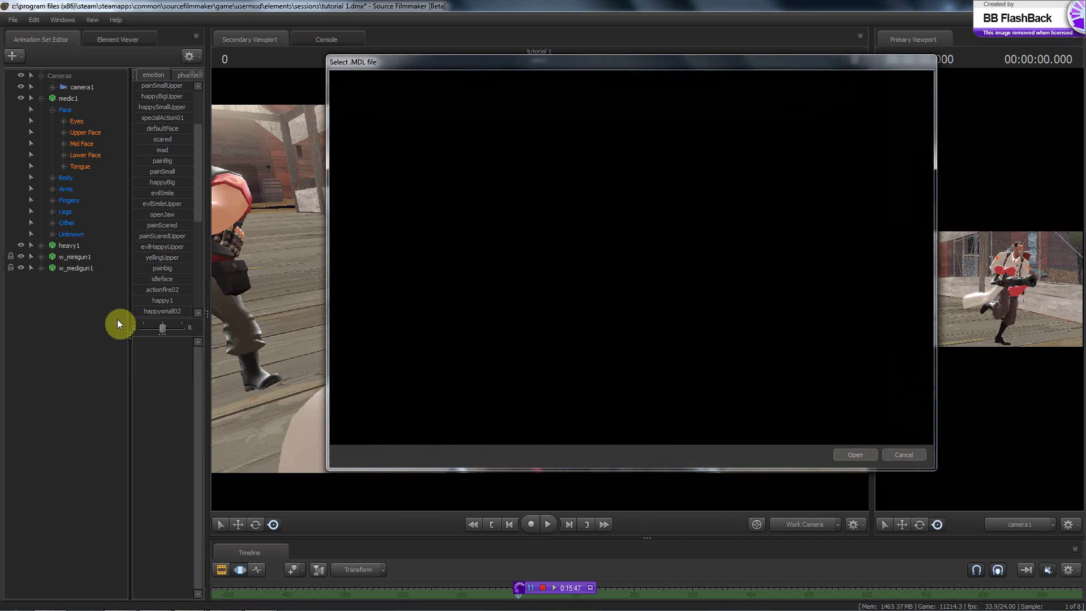
{"action": "type", "text": "of"}
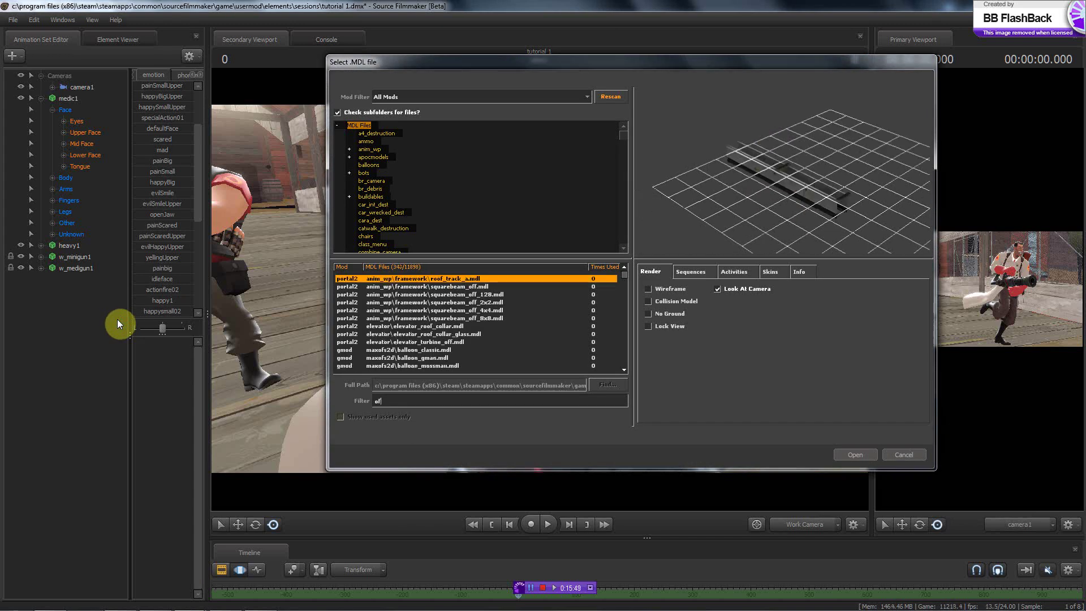
{"action": "type", "text": "ficer"}
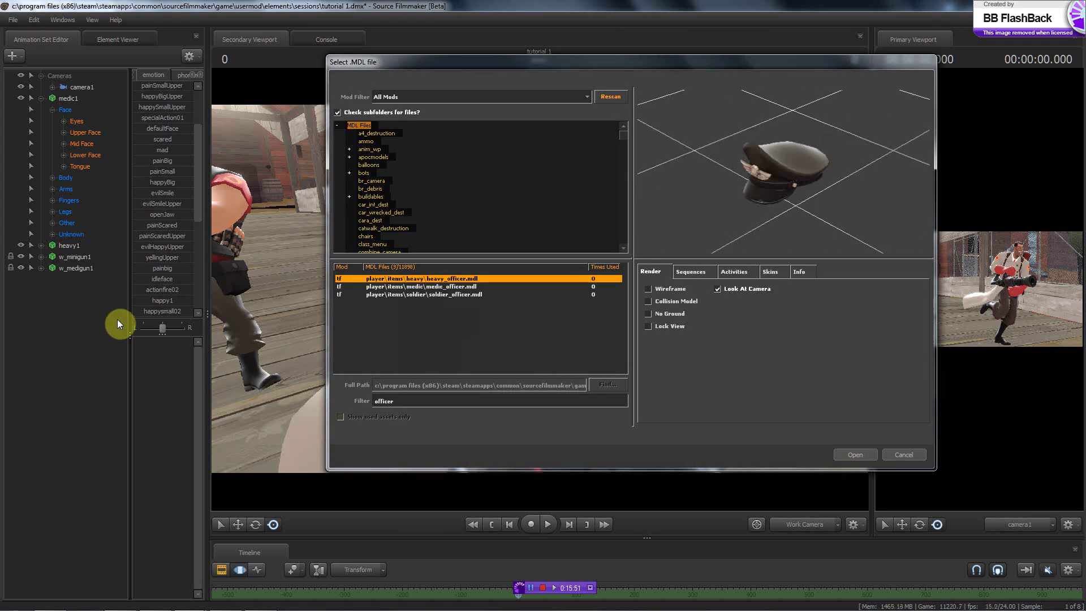
{"action": "key", "text": "Down"}
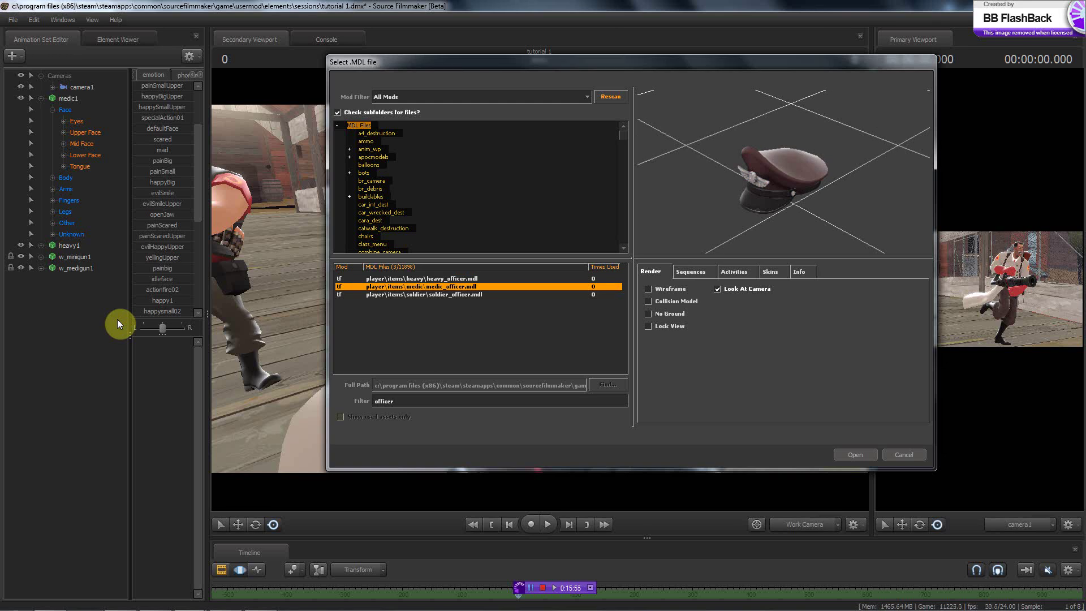
{"action": "key", "text": "Return"}
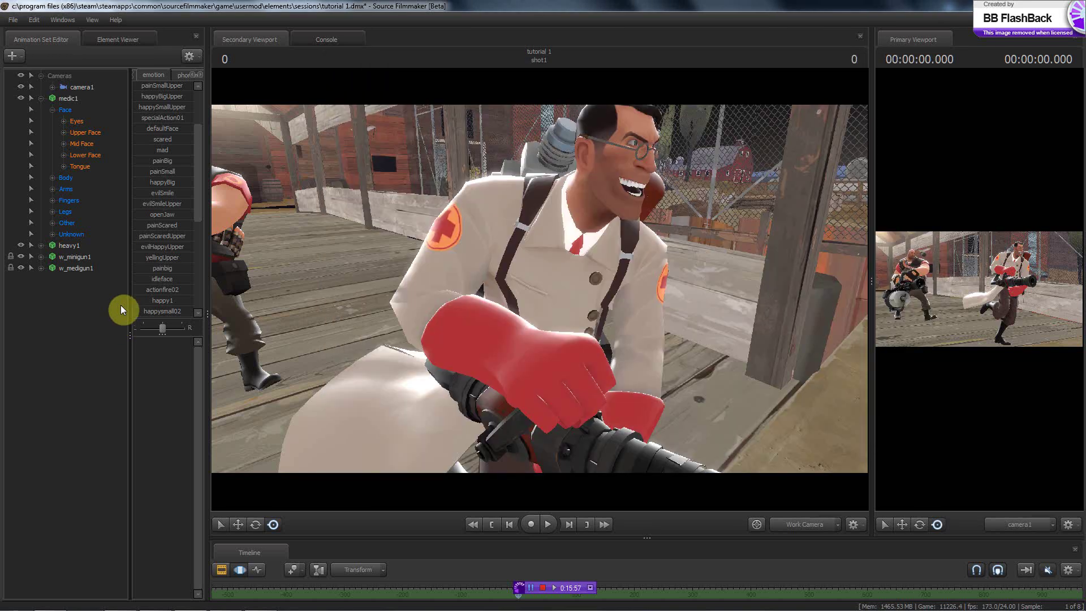
- Lock the officer cap's bip_head to the Medic's bip_head and apply the Zero preset to seat the cap on his head
{"action": "left_click", "coordinate": [40, 279]}
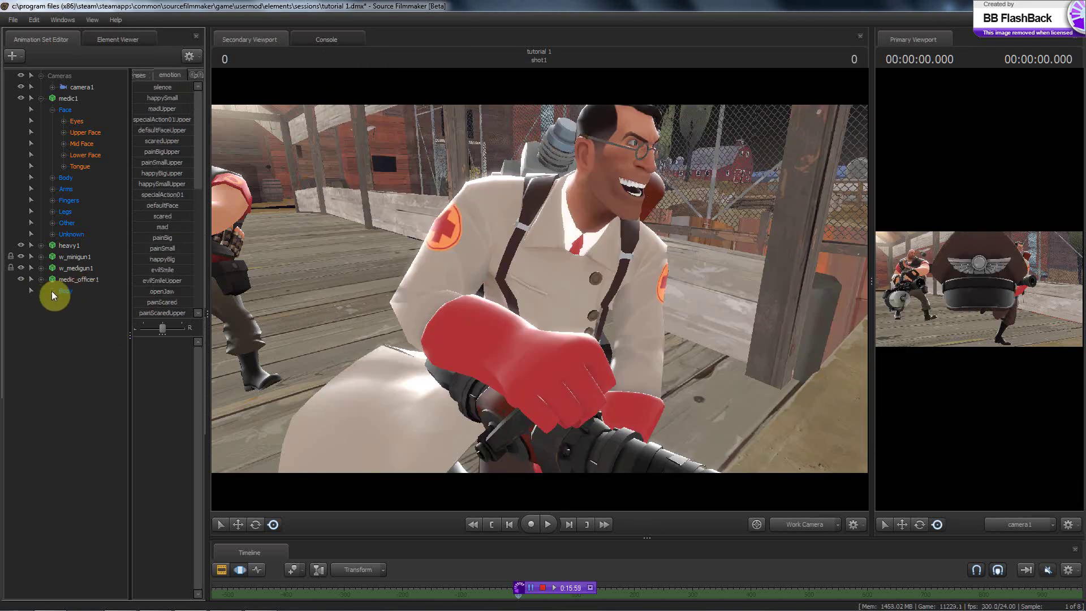
{"action": "left_click", "coordinate": [54, 180]}
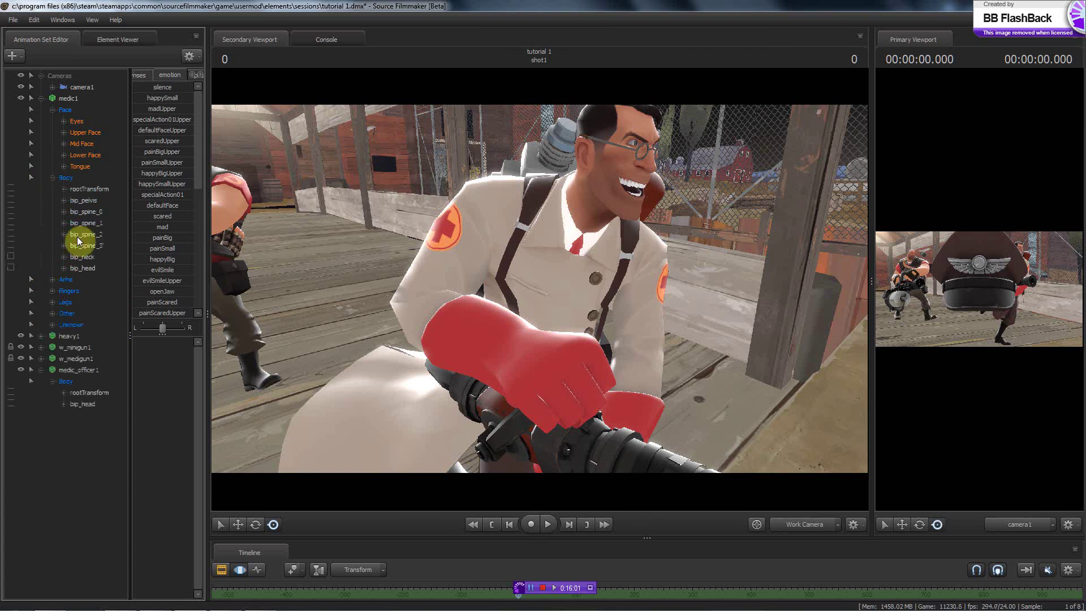
{"action": "left_click", "coordinate": [90, 266]}
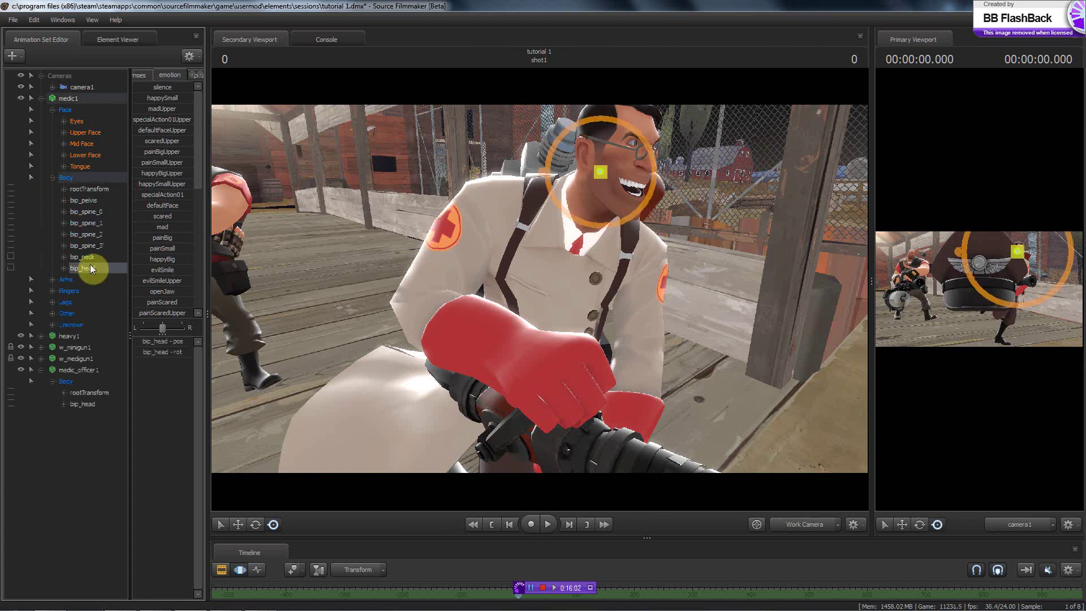
{"action": "left_click", "coordinate": [92, 405]}
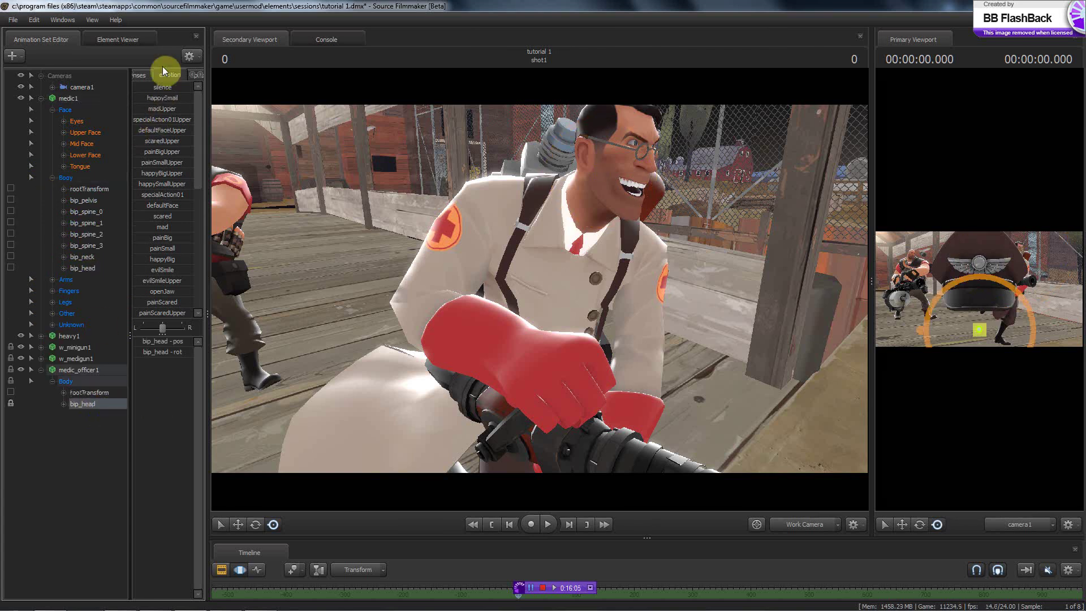
{"action": "left_click", "coordinate": [139, 74]}
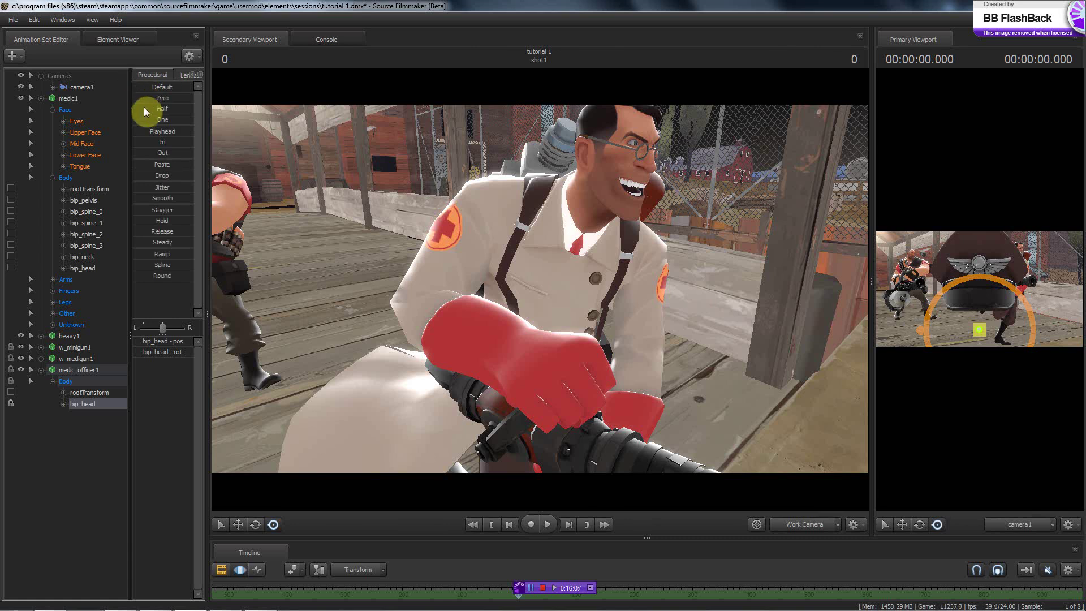
{"action": "left_click_drag", "start_coordinate": [145, 97], "coordinate": [240, 100]}
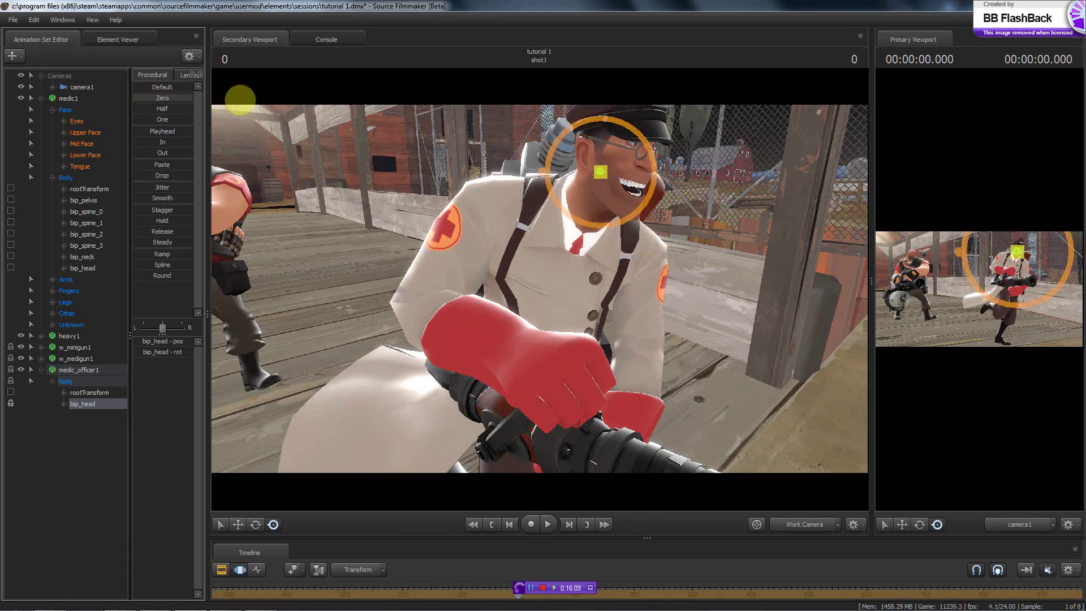
{"action": "left_click", "coordinate": [102, 476]}
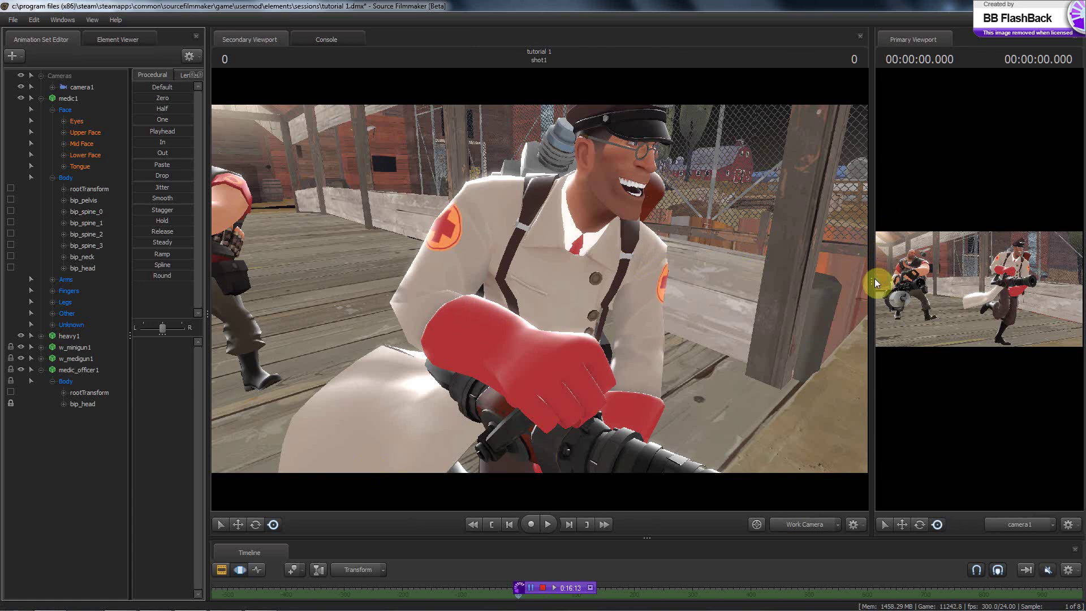
- Rotate the Heavy's bip_neck so that his face turns and his head tilts, working from a close front view
{"action": "left_click_drag", "start_coordinate": [874, 280], "coordinate": [880, 323]}
{"action": "left_click_drag", "start_coordinate": [452, 245], "coordinate": [543, 289]}
{"action": "key", "text": "w"}
{"action": "key", "text": "w"}
{"action": "key", "text": "ctrl"}
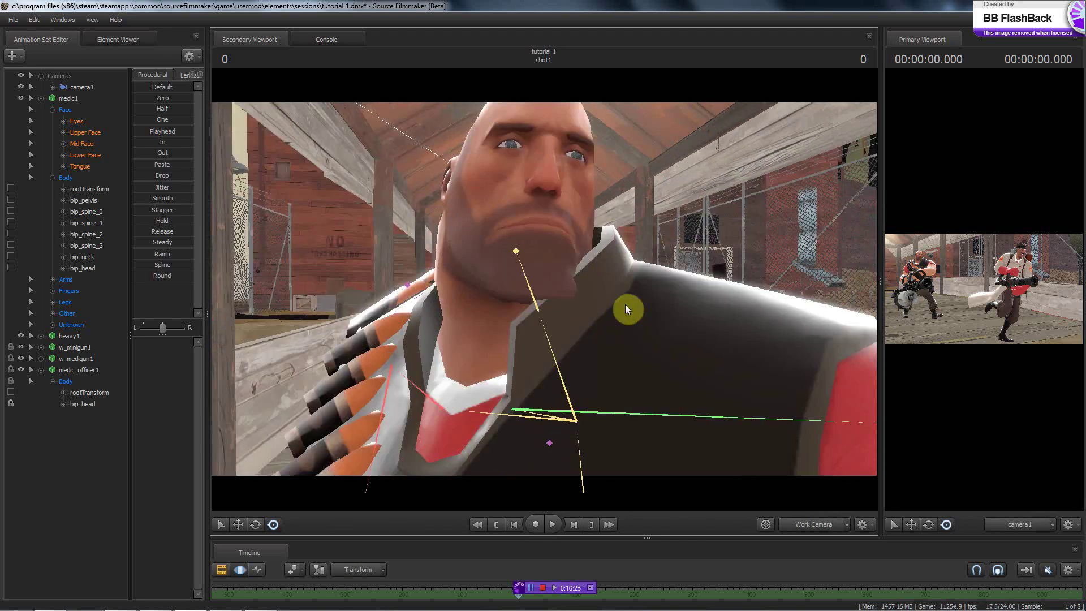
{"action": "left_click", "coordinate": [532, 299]}
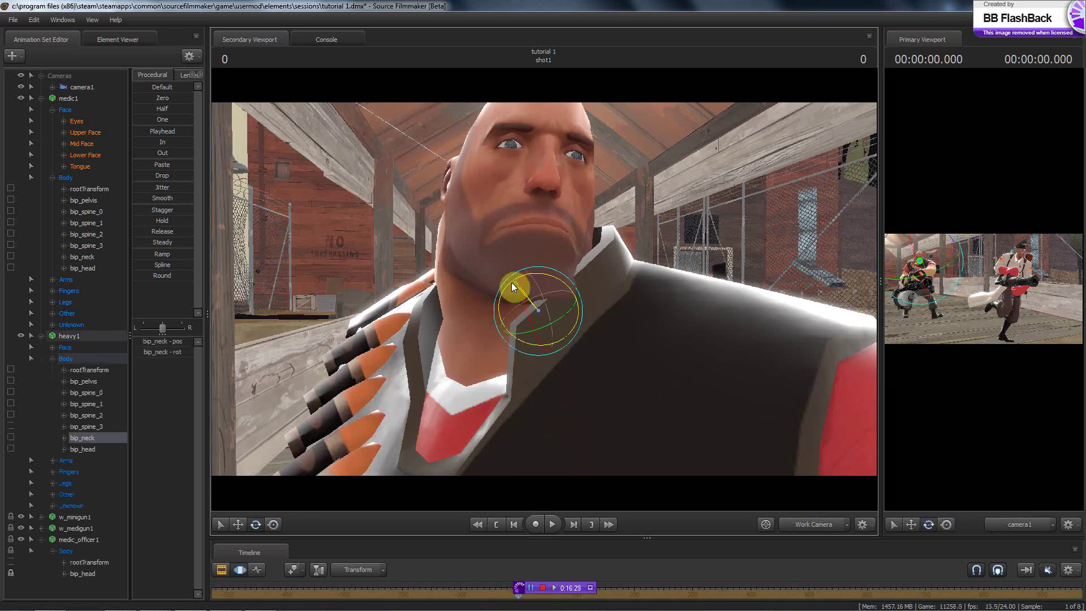
{"action": "left_click_drag", "start_coordinate": [513, 287], "coordinate": [510, 284]}
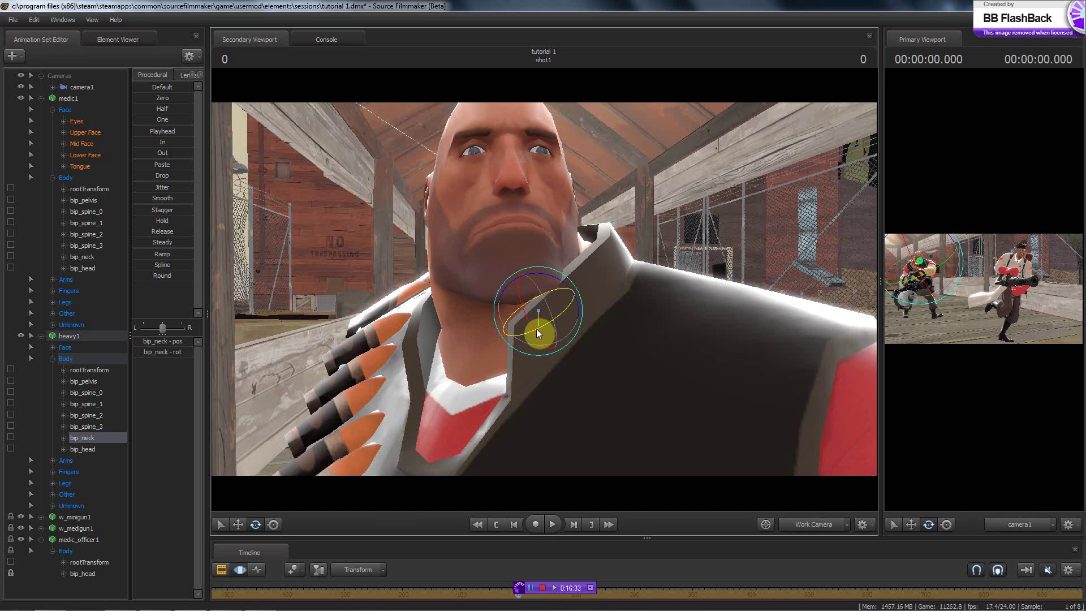
{"action": "left_click_drag", "start_coordinate": [536, 328], "coordinate": [534, 329]}
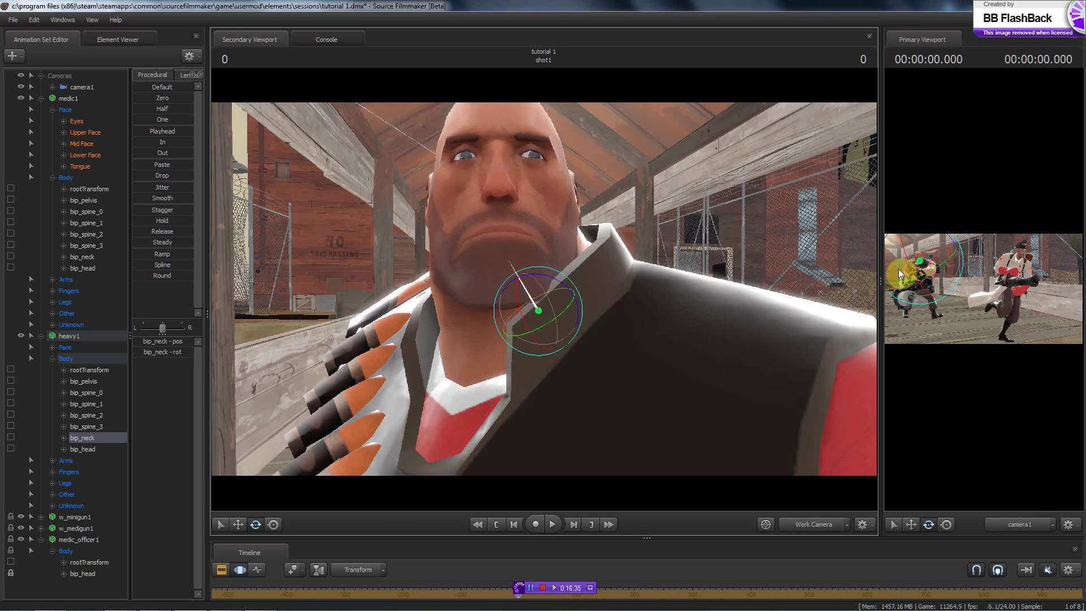
- Widen the work camera view, deselect the neck bone, and collapse heavy1, the Medic's Body group and medic_officer1
{"action": "left_click_drag", "start_coordinate": [879, 283], "coordinate": [917, 285]}
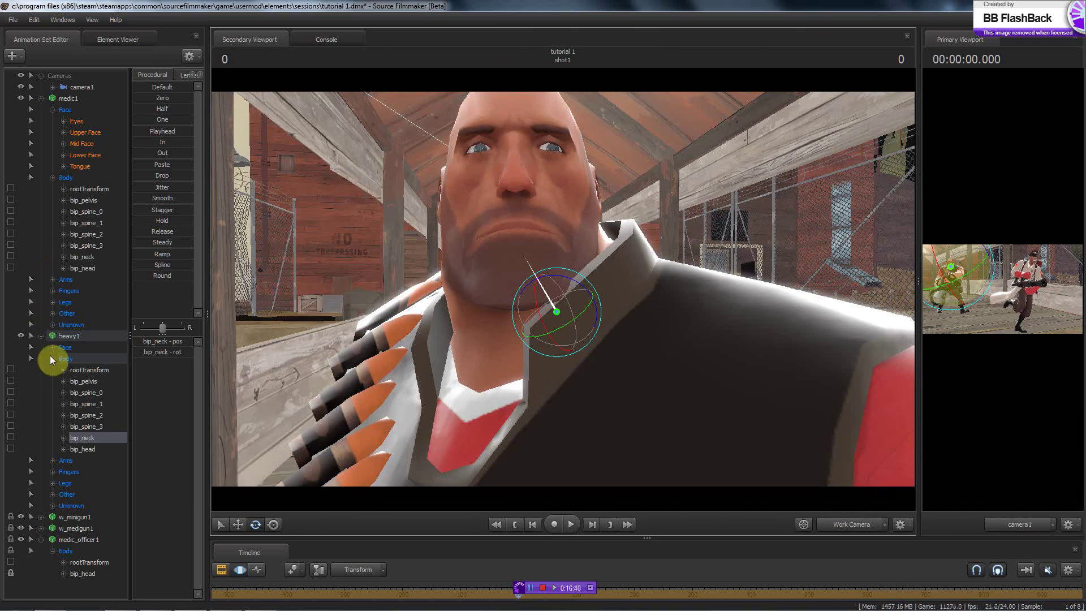
{"action": "left_click", "coordinate": [42, 336]}
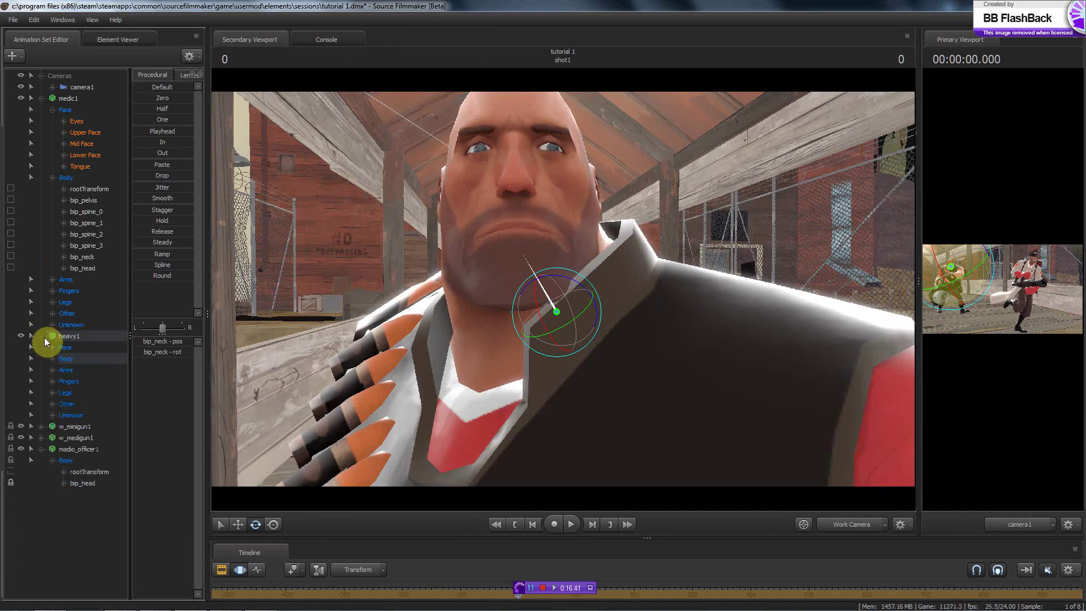
{"action": "left_click", "coordinate": [55, 178]}
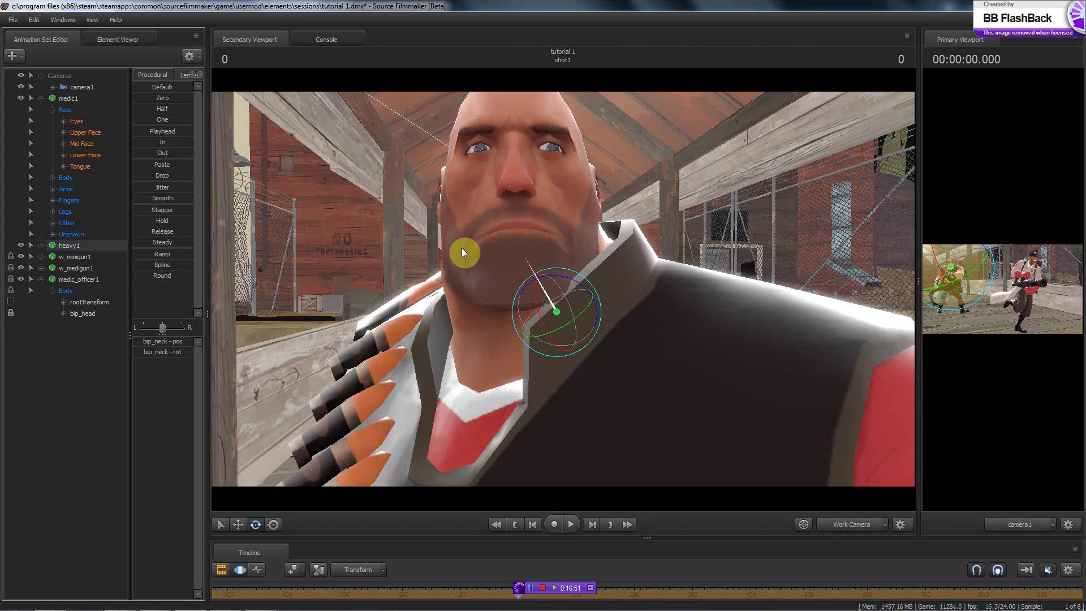
{"action": "left_click", "coordinate": [74, 367]}
{"action": "left_click", "coordinate": [40, 280]}
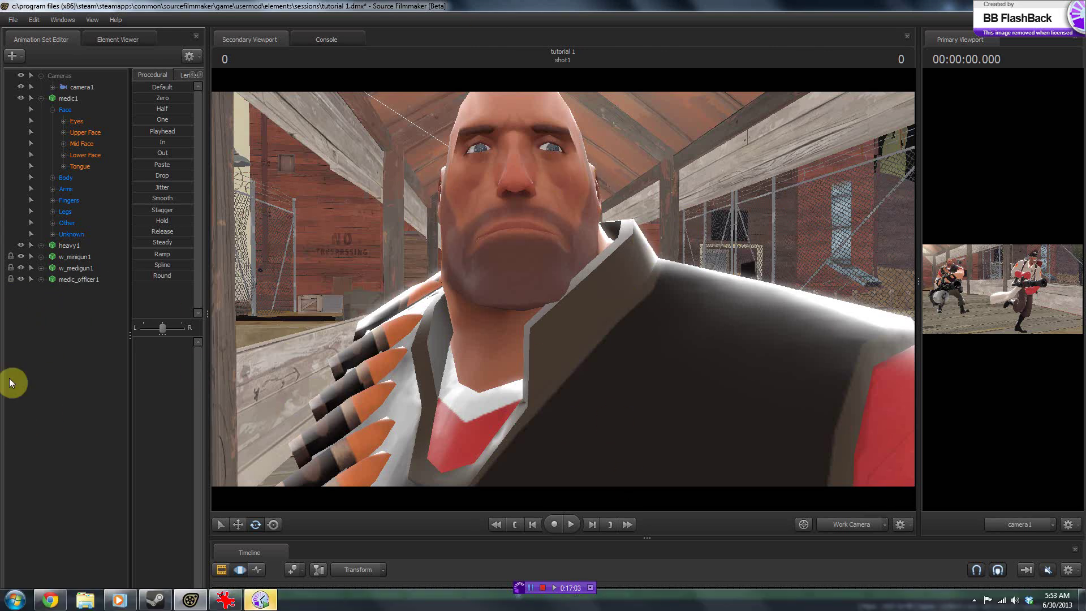
- Switch to BB FlashBack and dismiss its finished WMV export notice without viewing the video
{"action": "left_click", "coordinate": [258, 602]}
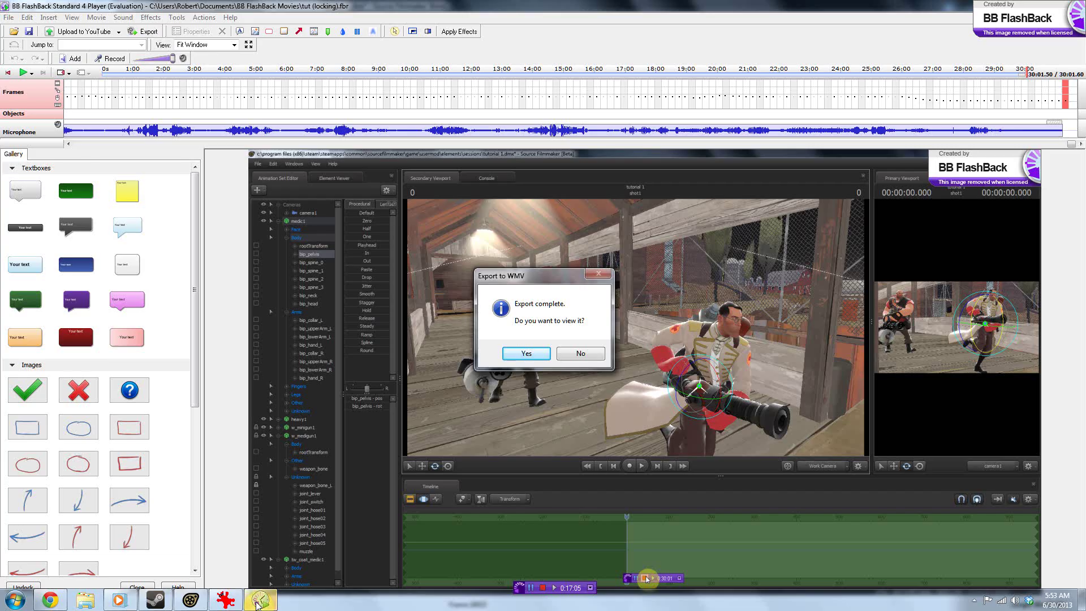
{"action": "left_click", "coordinate": [256, 603]}
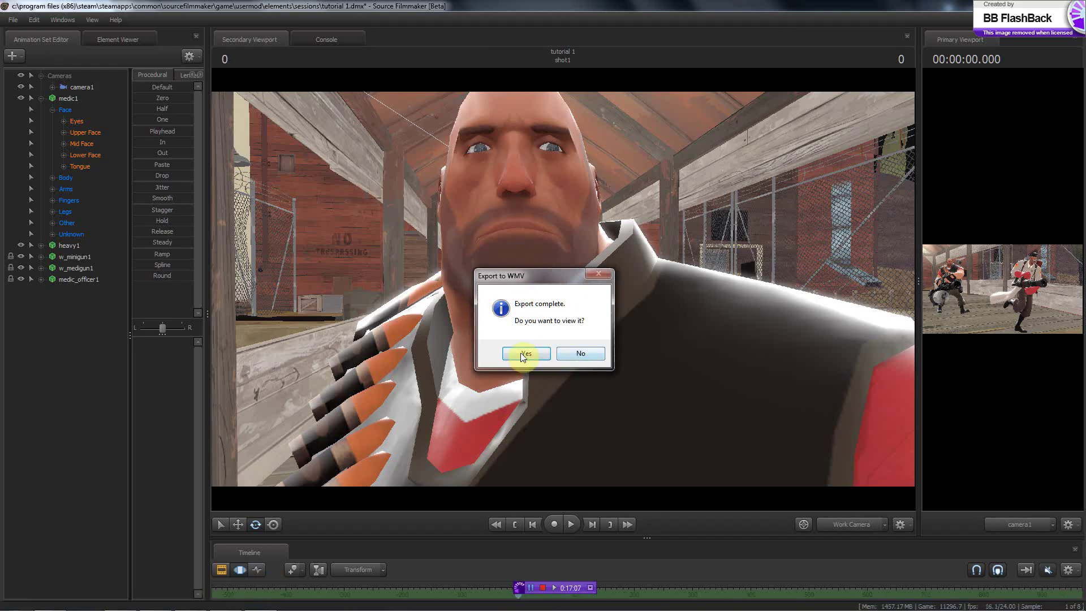
{"action": "left_click", "coordinate": [582, 354]}
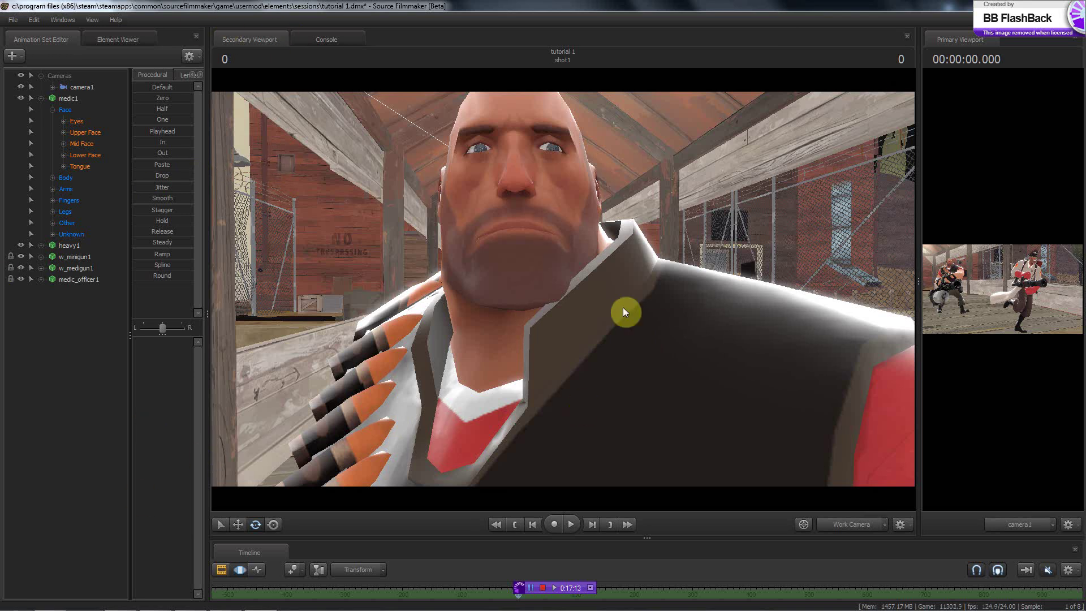
- Frame the Heavy's face, collapse medic1, select heavy1's Face group and show its emotion presets
{"action": "left_click_drag", "start_coordinate": [559, 268], "coordinate": [563, 288]}
{"action": "key", "text": "z"}
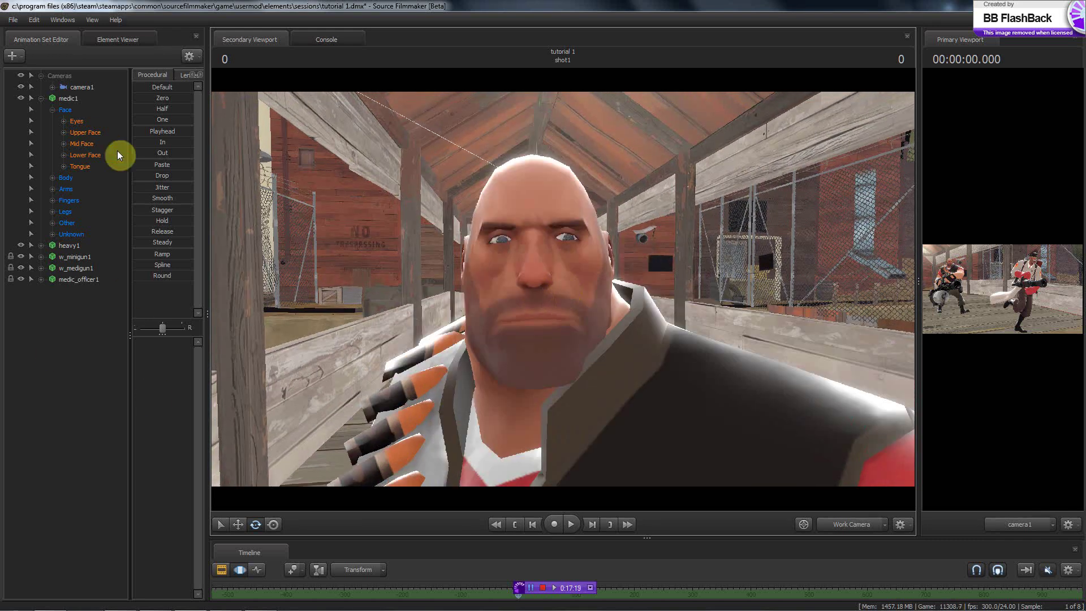
{"action": "left_click", "coordinate": [40, 99]}
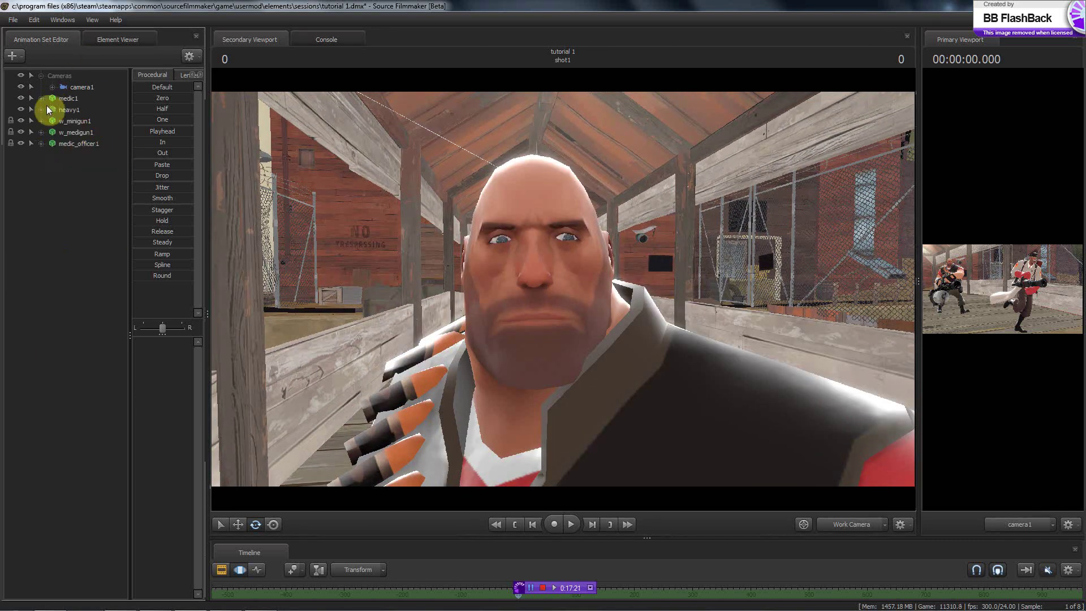
{"action": "left_click", "coordinate": [40, 110]}
{"action": "left_click", "coordinate": [74, 121]}
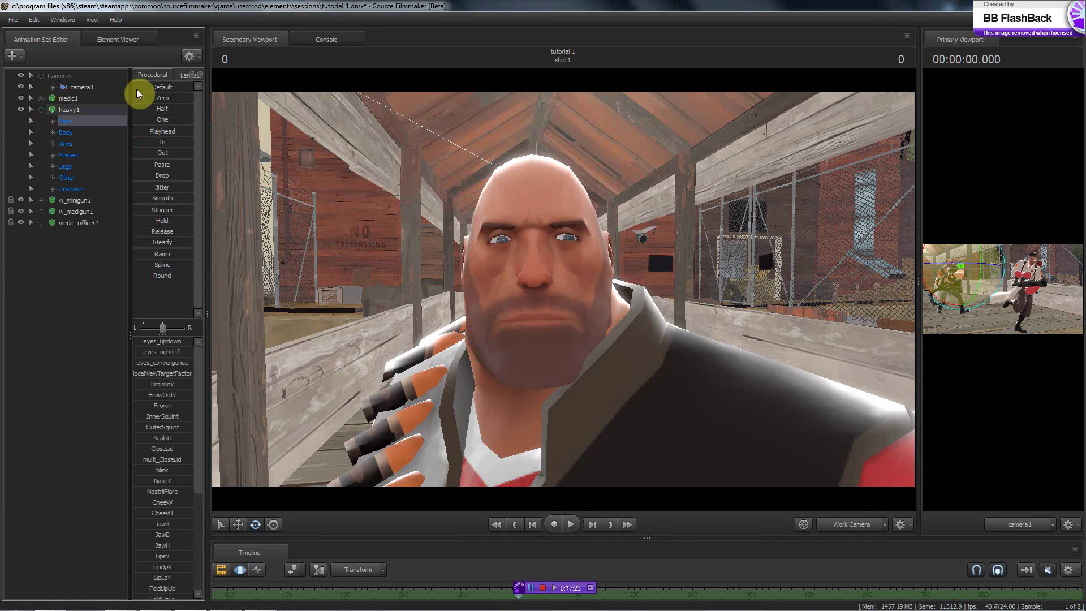
{"action": "left_click", "coordinate": [196, 74]}
{"action": "left_click", "coordinate": [181, 75]}
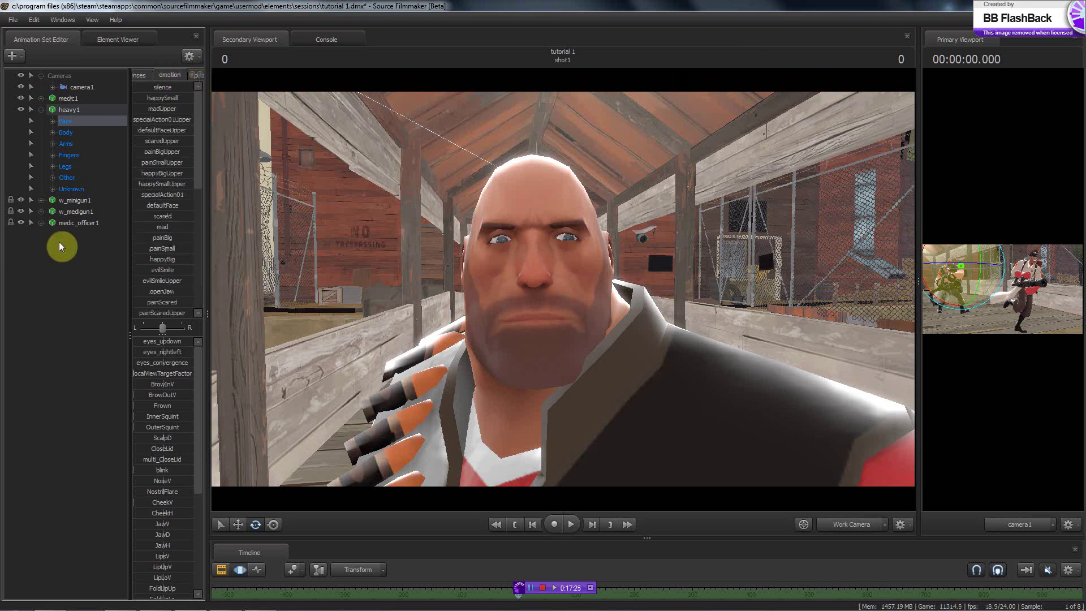
{"action": "scroll", "coordinate": [155, 219], "scroll_direction": "down", "scroll_amount": 1}
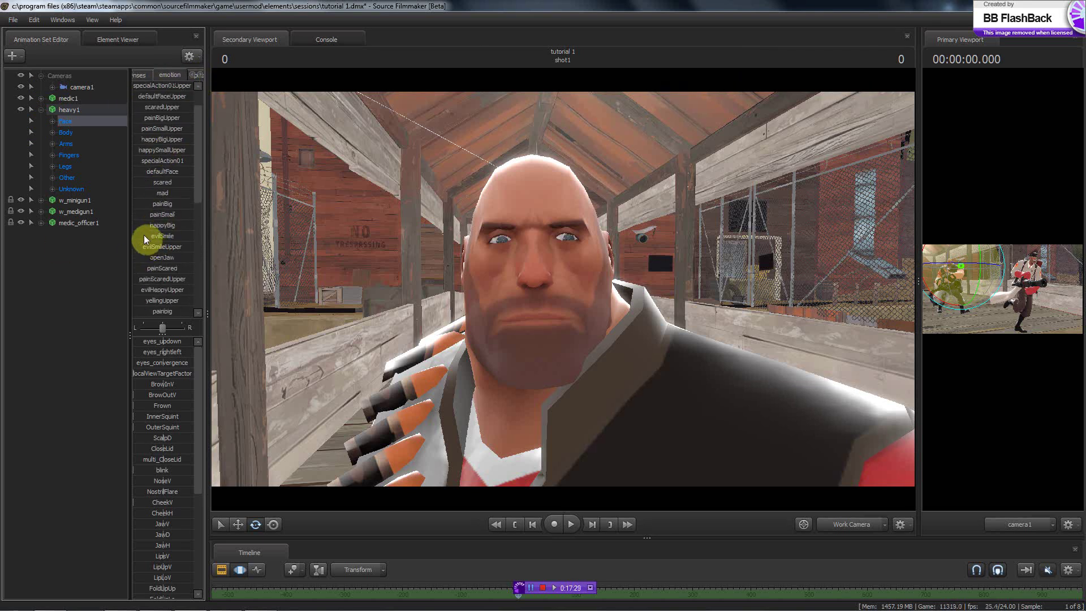
- Try the evilSmile preset on the Heavy's face and check his expression in the reference image SW.png in IrfanView
{"action": "left_click_drag", "start_coordinate": [143, 235], "coordinate": [58, 226]}
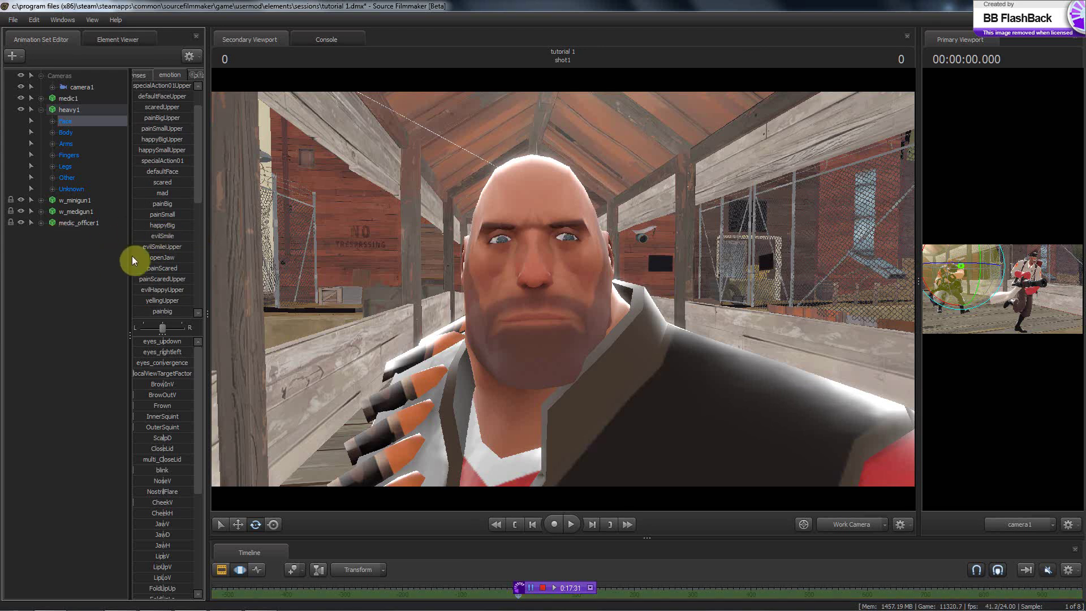
{"action": "left_click", "coordinate": [218, 603]}
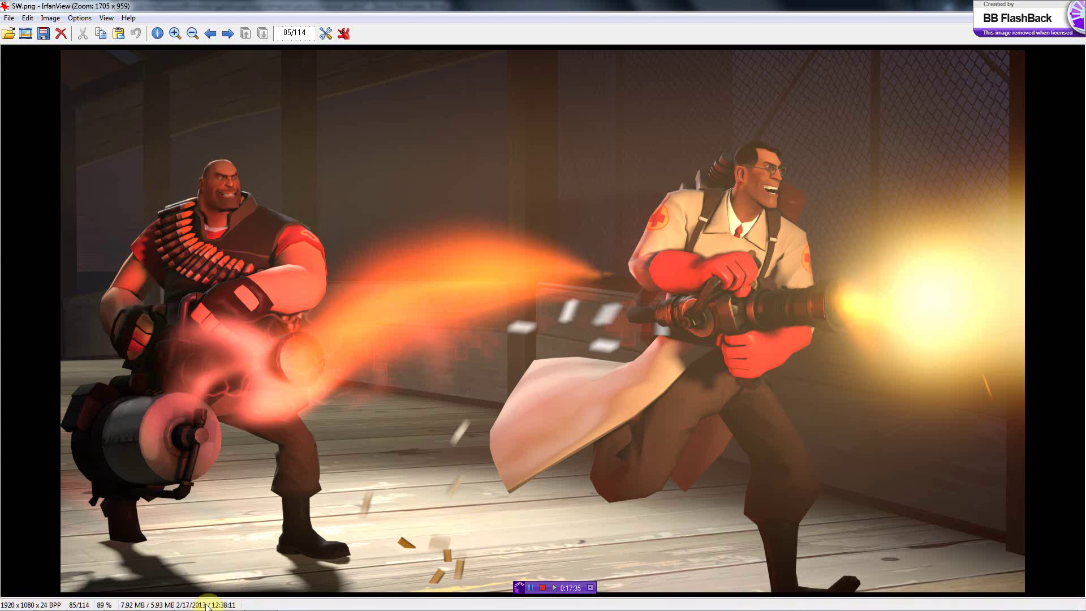
{"action": "left_click", "coordinate": [190, 599]}
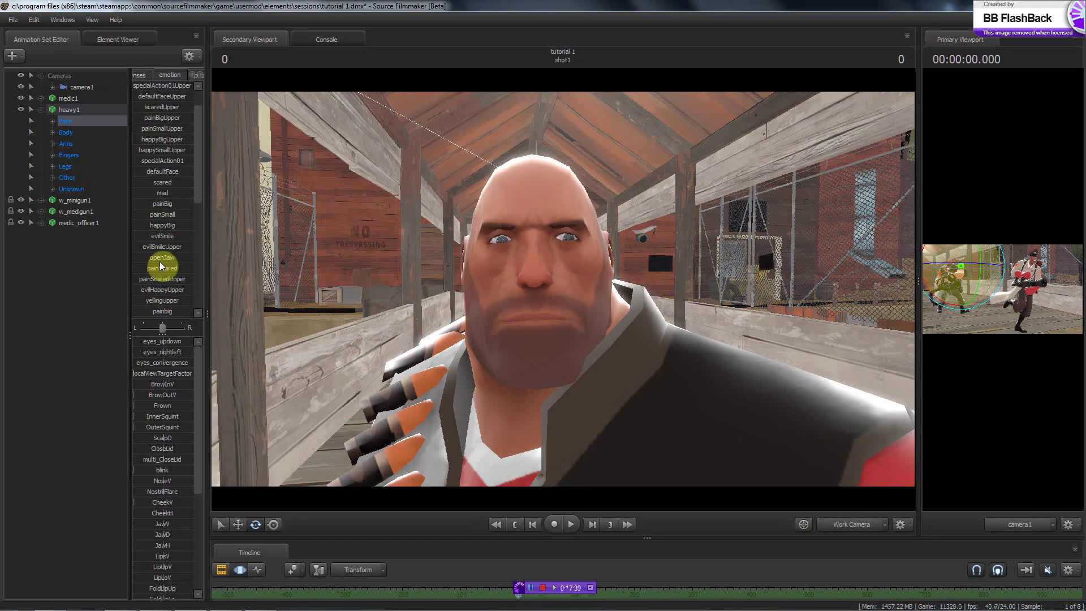
- Apply the happybig preset at full strength to the Heavy's face and lower JawV until his teeth close
{"action": "scroll", "coordinate": [152, 265], "scroll_direction": "down", "scroll_amount": 3}
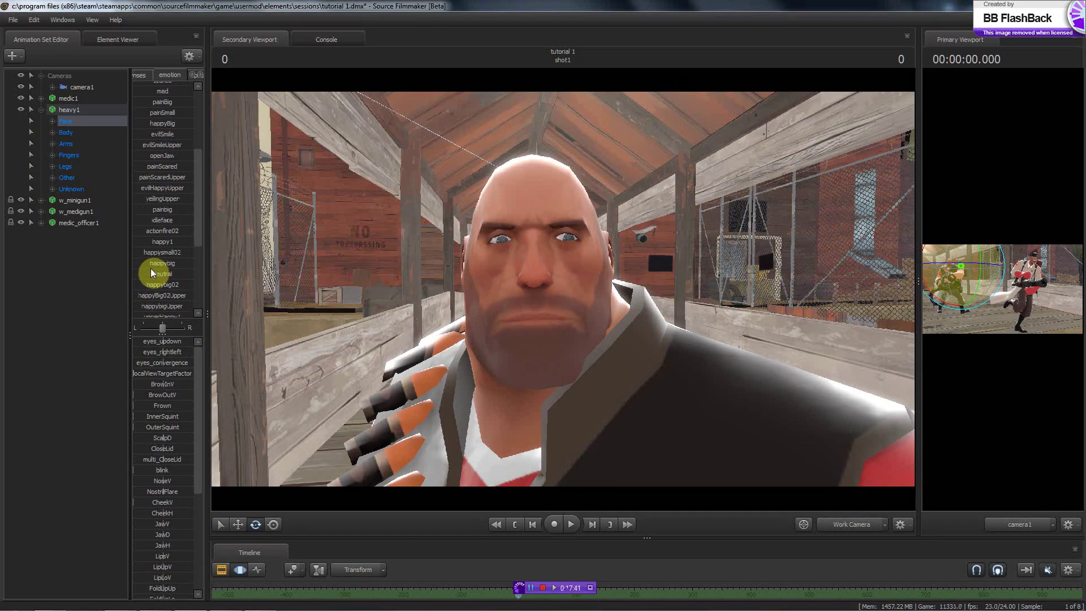
{"action": "left_click_drag", "start_coordinate": [155, 263], "coordinate": [186, 266]}
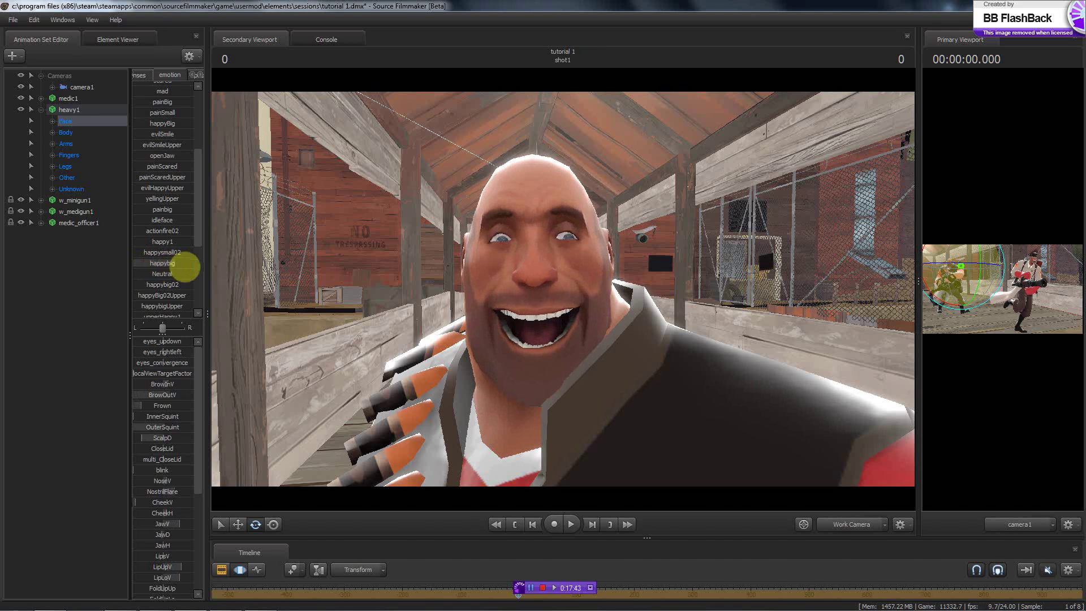
{"action": "scroll", "coordinate": [170, 424], "scroll_direction": "down", "scroll_amount": 4}
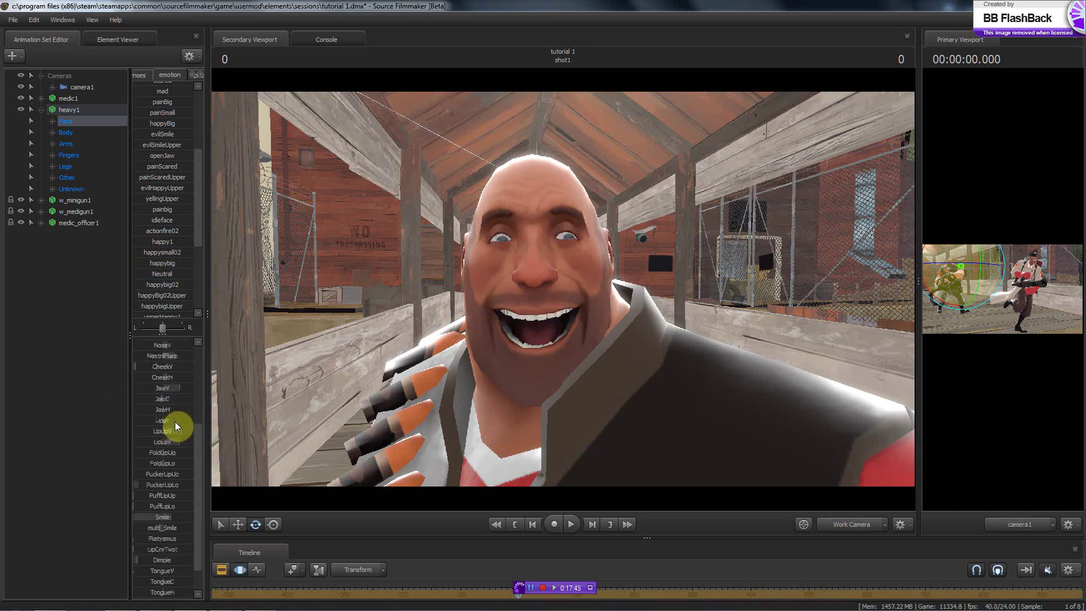
{"action": "mouse_move", "coordinate": [162, 392]}
{"action": "left_mouse_down"}
{"action": "mouse_move", "coordinate": [182, 388]}
{"action": "mouse_move", "coordinate": [155, 389]}
{"action": "left_mouse_up"}
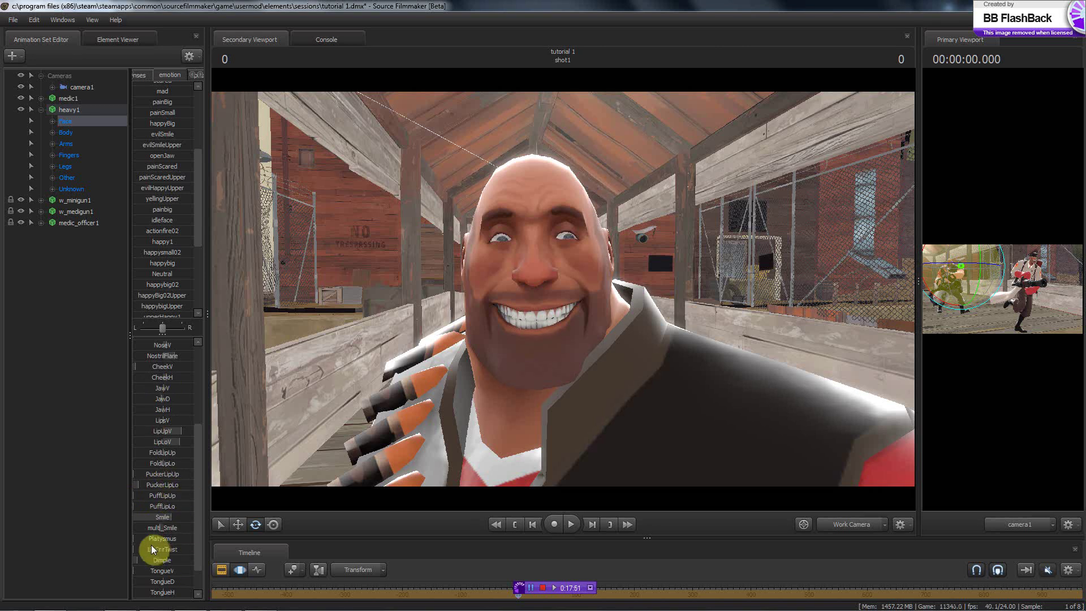
- Adjust Platysmus, raise LipCnrTwst and Dimple to shape the Heavy's grin, and open his teeth slightly with JawV
{"action": "left_click_drag", "start_coordinate": [143, 537], "coordinate": [216, 535]}
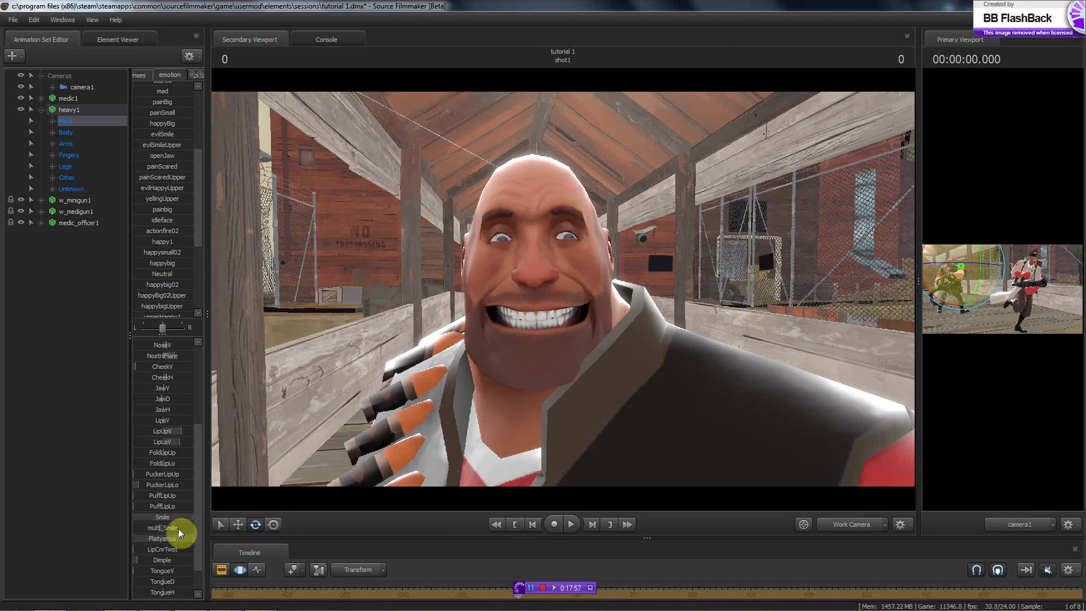
{"action": "mouse_move", "coordinate": [174, 528]}
{"action": "left_mouse_down"}
{"action": "mouse_move", "coordinate": [196, 527]}
{"action": "mouse_move", "coordinate": [144, 532]}
{"action": "mouse_move", "coordinate": [206, 538]}
{"action": "mouse_move", "coordinate": [177, 533]}
{"action": "mouse_move", "coordinate": [148, 554]}
{"action": "mouse_move", "coordinate": [182, 562]}
{"action": "left_mouse_up"}
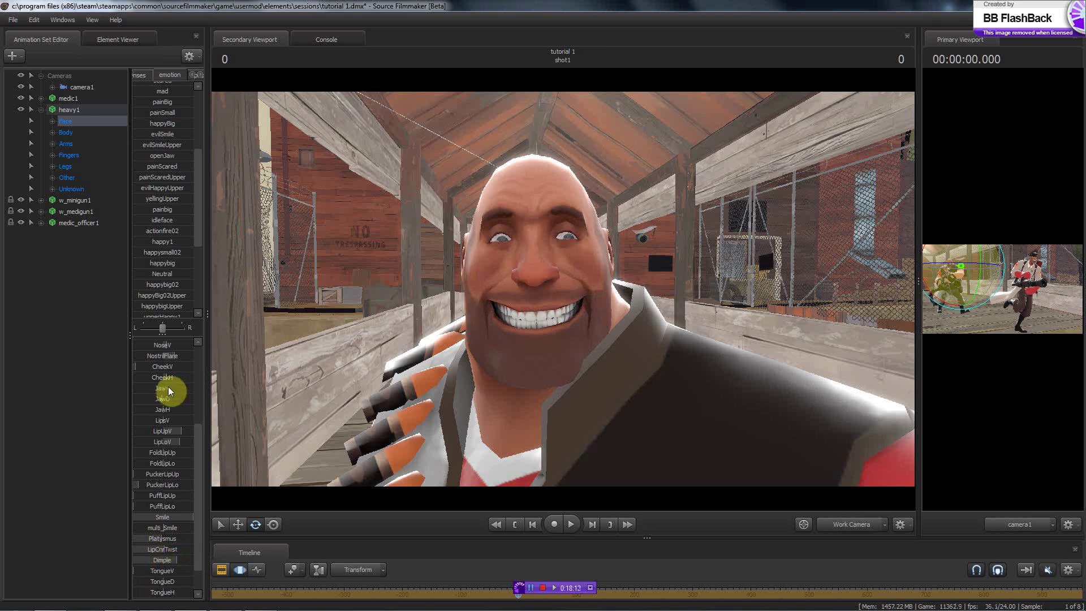
{"action": "left_click_drag", "start_coordinate": [170, 388], "coordinate": [46, 422]}
- Give the Heavy angry brows by raising Frown to full, reducing OuterSquint to its minimum and lowering BrowInV
{"action": "scroll", "coordinate": [162, 383], "scroll_direction": "up", "scroll_amount": 4}
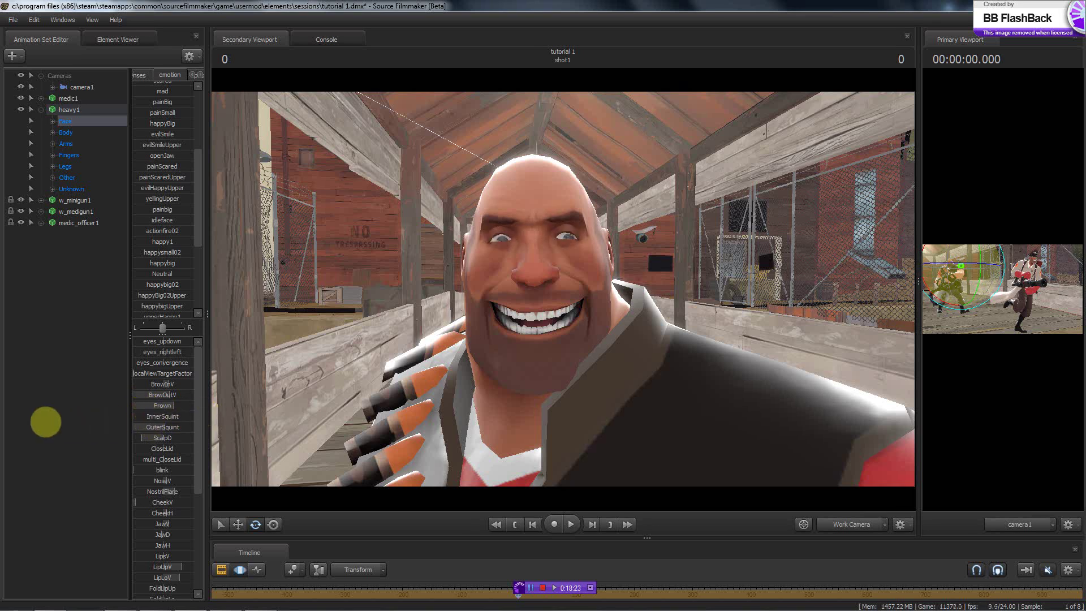
{"action": "left_click_drag", "start_coordinate": [160, 429], "coordinate": [131, 428]}
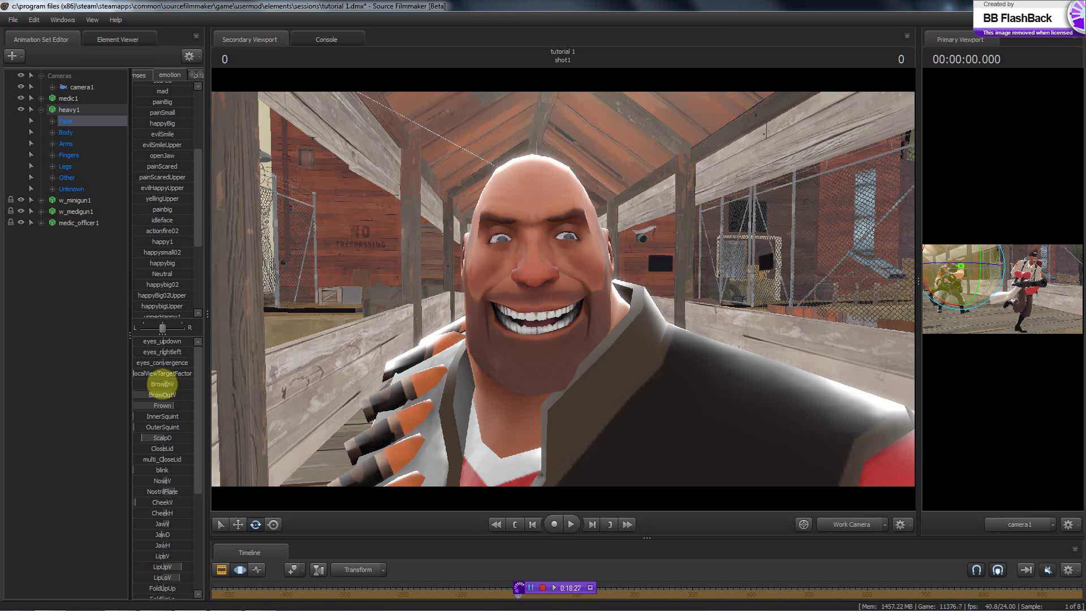
{"action": "mouse_move", "coordinate": [158, 384]}
{"action": "left_mouse_down"}
{"action": "mouse_move", "coordinate": [143, 387]}
{"action": "mouse_move", "coordinate": [188, 405]}
{"action": "mouse_move", "coordinate": [146, 383]}
{"action": "mouse_move", "coordinate": [159, 382]}
{"action": "left_mouse_up"}
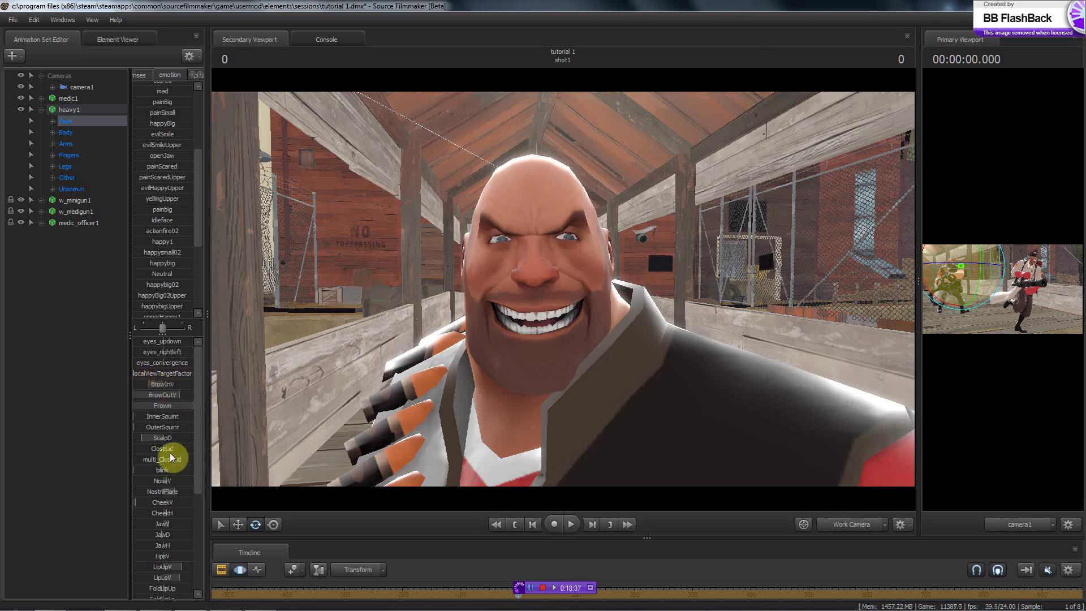
- Widen the Heavy's eyes with ScalpD and CloseLid, adjust NoseV, and check the face in an enlarged camera1 view
{"action": "mouse_move", "coordinate": [148, 439]}
{"action": "left_mouse_down"}
{"action": "mouse_move", "coordinate": [178, 440]}
{"action": "mouse_move", "coordinate": [121, 444]}
{"action": "mouse_move", "coordinate": [173, 462]}
{"action": "mouse_move", "coordinate": [162, 448]}
{"action": "mouse_move", "coordinate": [96, 451]}
{"action": "left_mouse_up"}
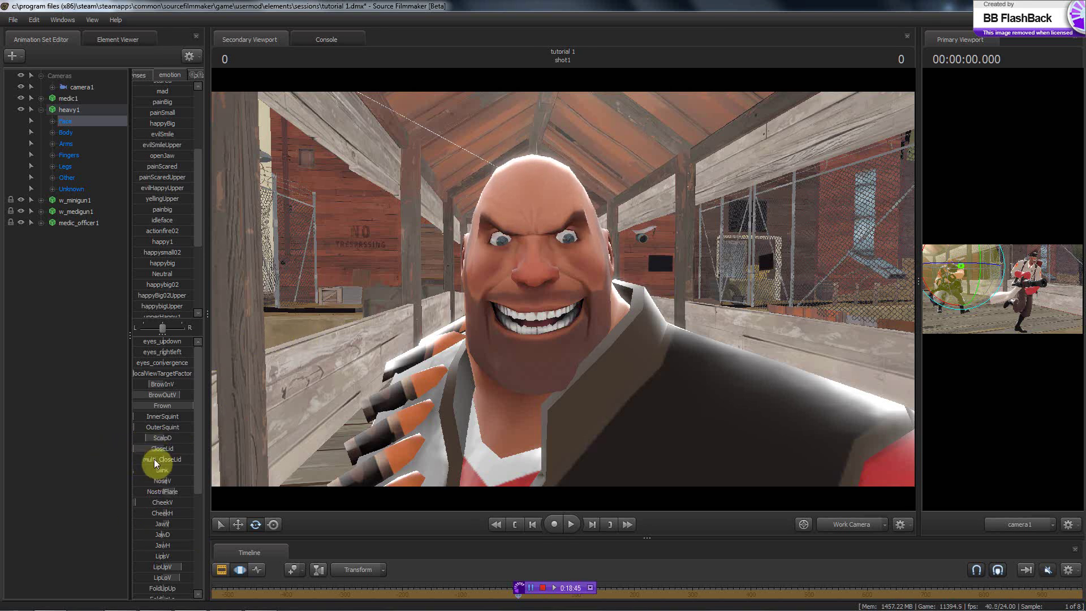
{"action": "mouse_move", "coordinate": [163, 460]}
{"action": "left_mouse_down"}
{"action": "mouse_move", "coordinate": [130, 458]}
{"action": "mouse_move", "coordinate": [177, 459]}
{"action": "mouse_move", "coordinate": [143, 464]}
{"action": "mouse_move", "coordinate": [160, 470]}
{"action": "mouse_move", "coordinate": [151, 482]}
{"action": "left_mouse_up"}
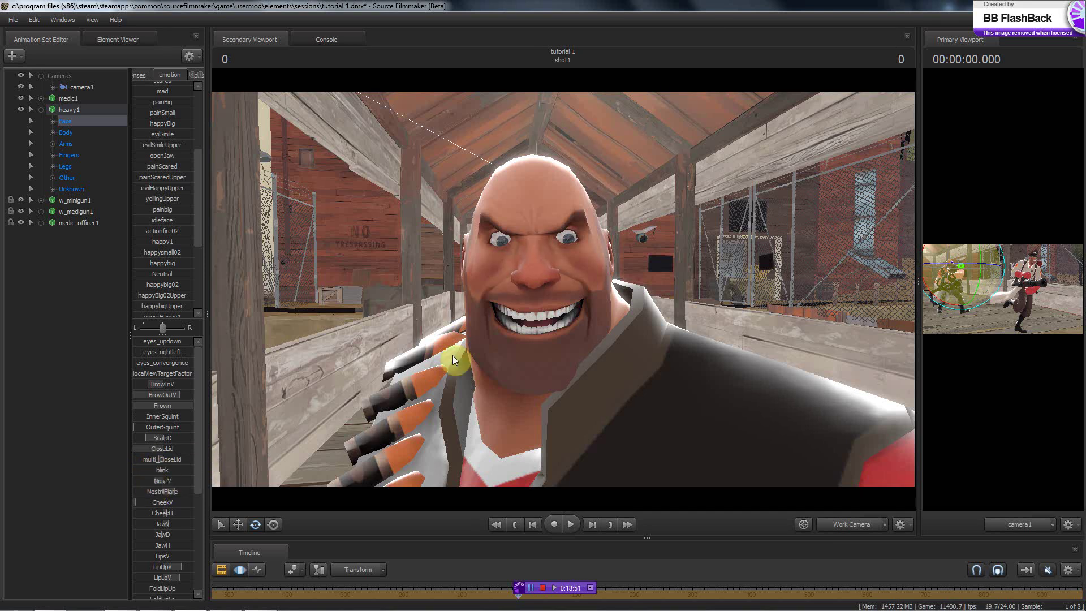
{"action": "left_click_drag", "start_coordinate": [916, 281], "coordinate": [218, 342]}
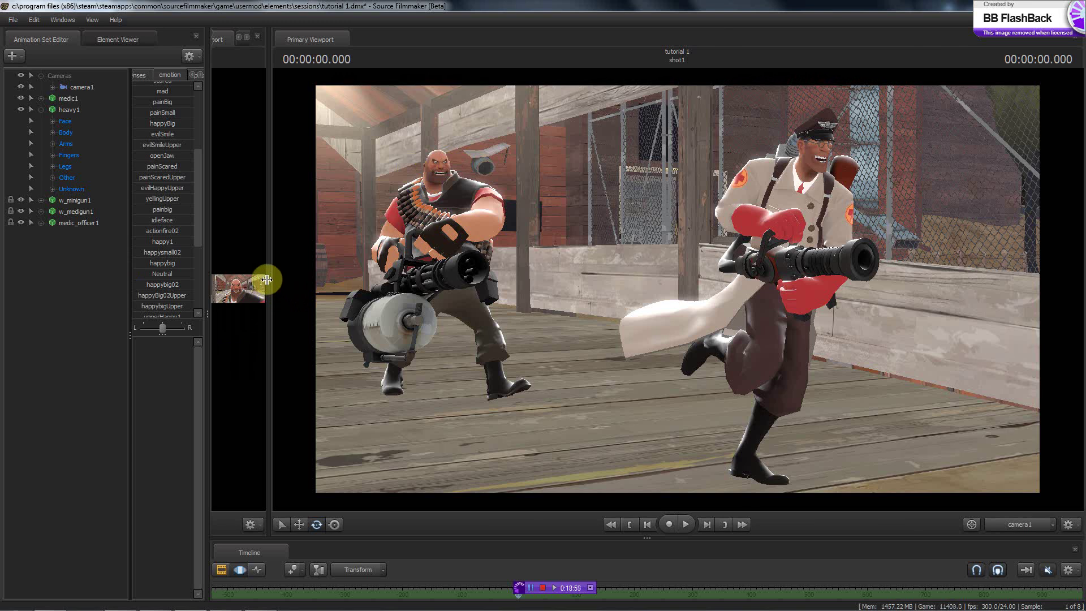
{"action": "left_click_drag", "start_coordinate": [266, 281], "coordinate": [769, 339]}
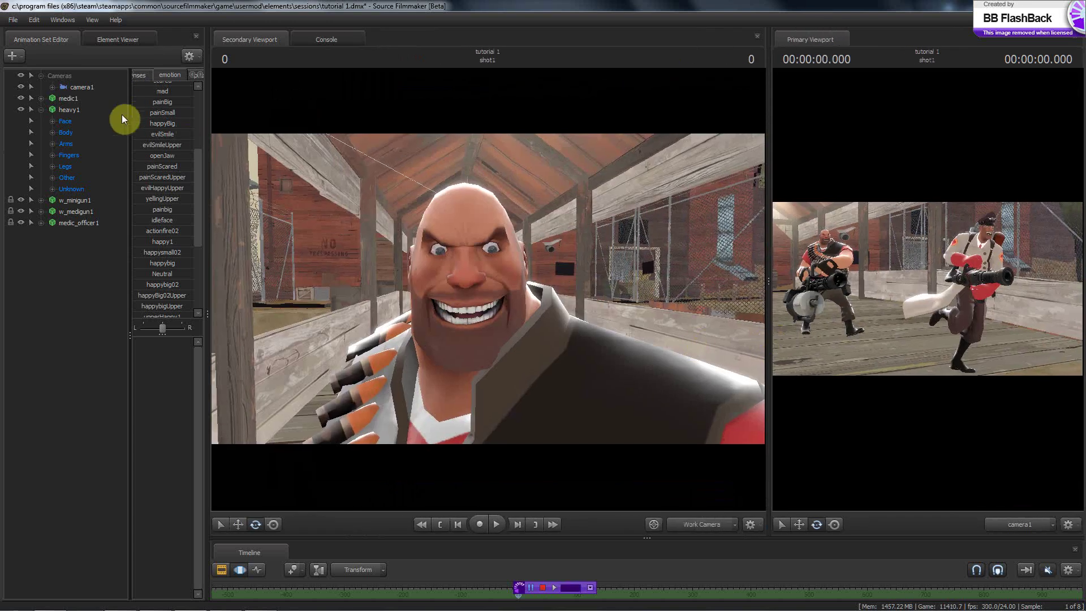
- Expand heavy1's Face group and pull the Heavy's face slightly upward directly in the work camera view
{"action": "left_click", "coordinate": [63, 121]}
{"action": "left_click", "coordinate": [51, 121]}
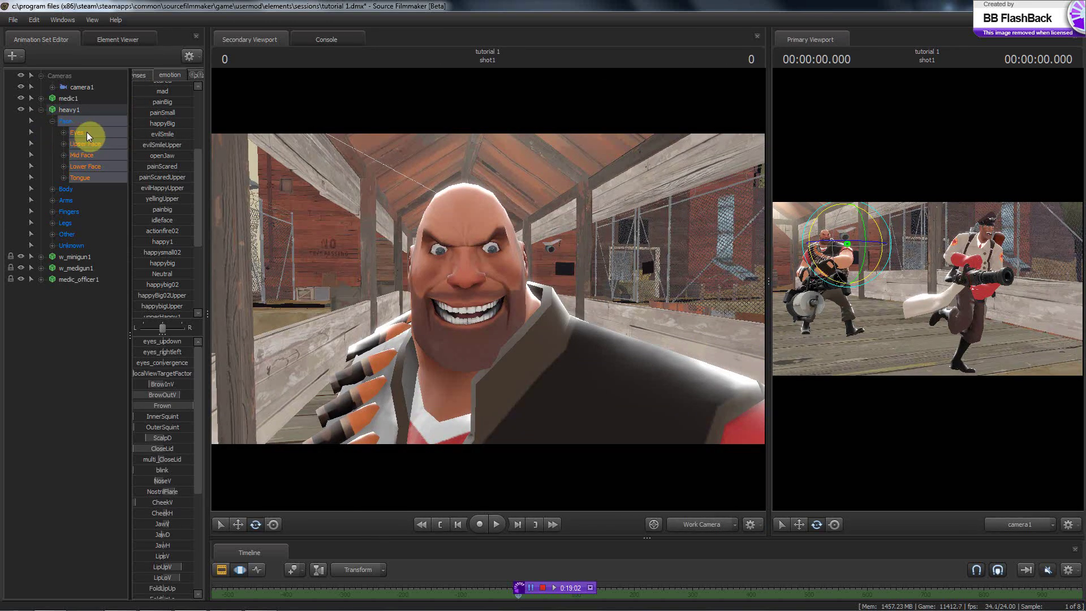
{"action": "left_click", "coordinate": [487, 288]}
{"action": "key", "text": "r"}
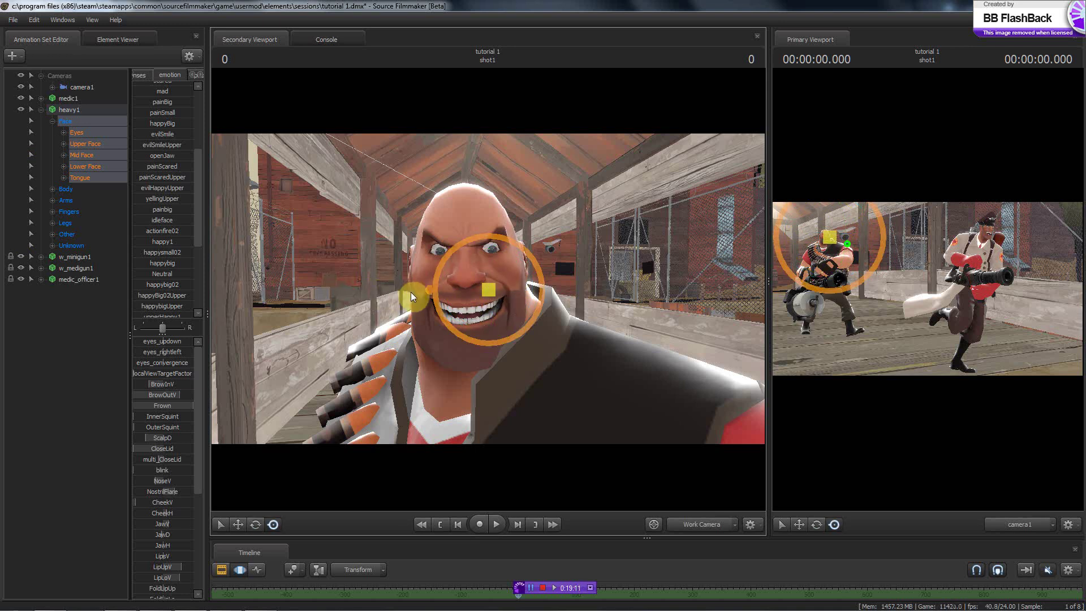
{"action": "left_click_drag", "start_coordinate": [486, 286], "coordinate": [470, 259]}
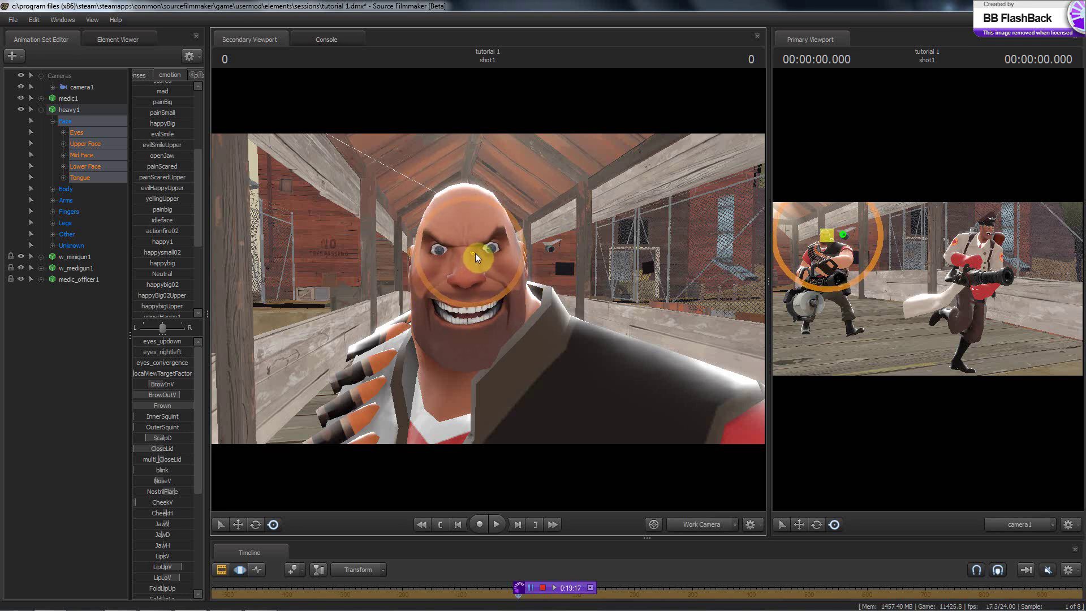
- Check the Heavy in an enlarged camera1 view, restore the work camera view, and collapse the Face group and heavy1
{"action": "left_click_drag", "start_coordinate": [767, 280], "coordinate": [288, 288]}
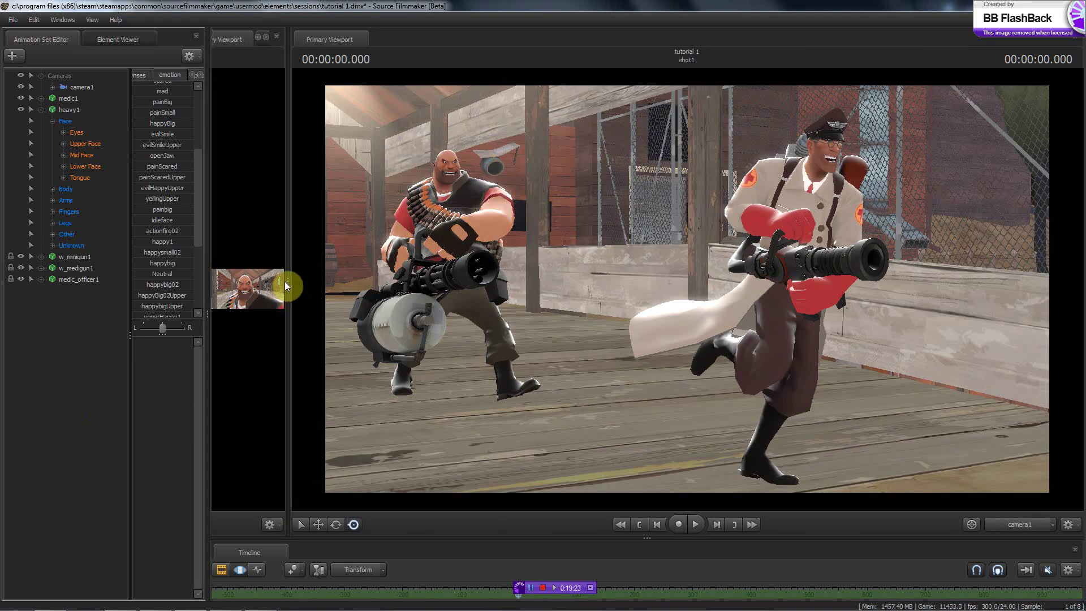
{"action": "left_click_drag", "start_coordinate": [284, 281], "coordinate": [877, 290]}
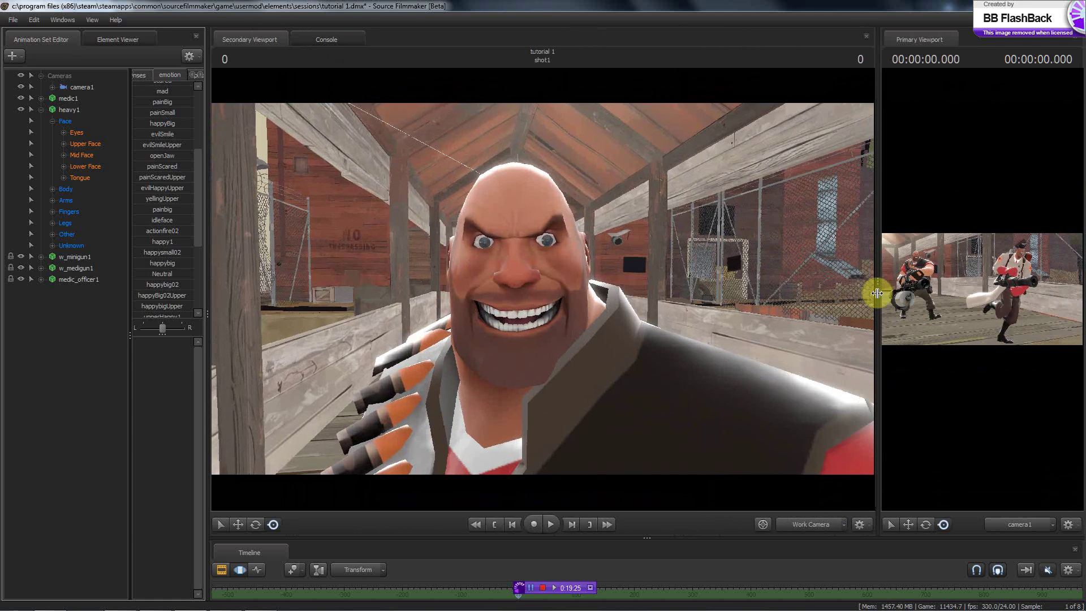
{"action": "left_click", "coordinate": [56, 121]}
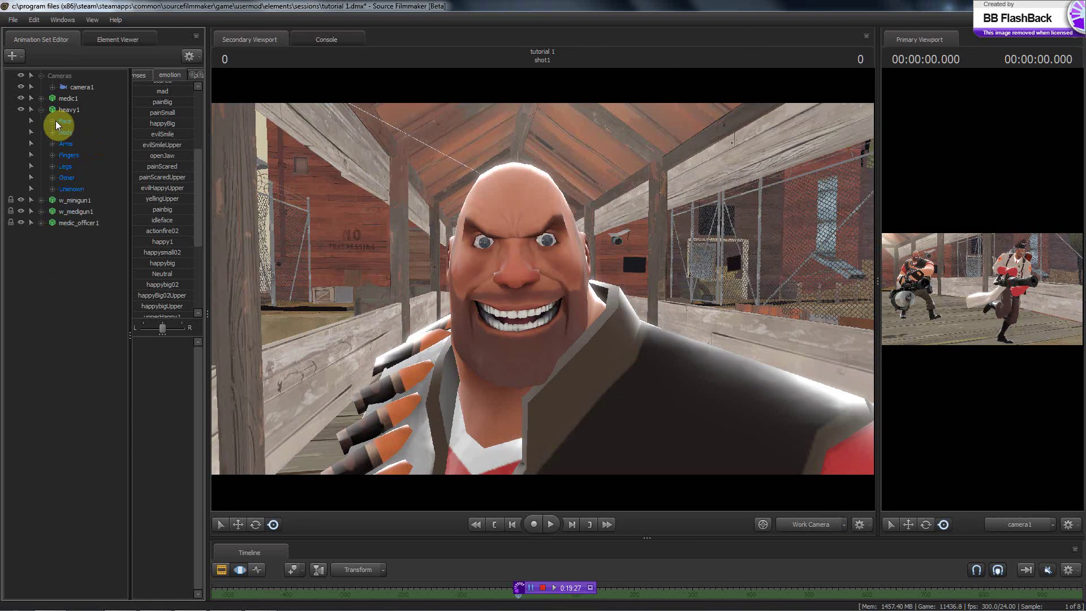
{"action": "left_click", "coordinate": [39, 111]}
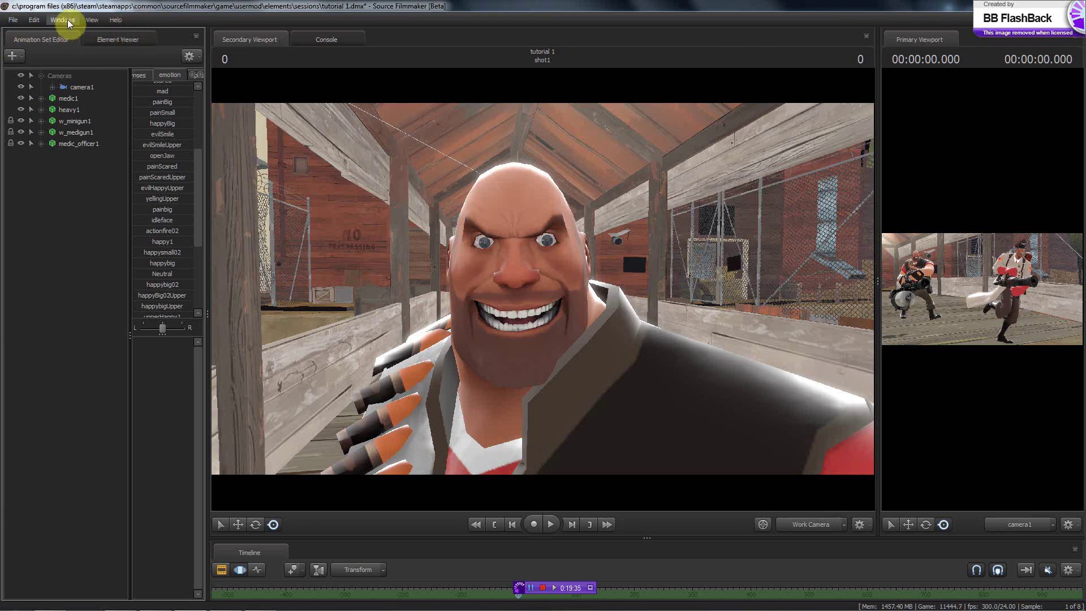
- Open the Particle Editor Tool in Source Filmmaker
{"action": "left_click", "coordinate": [50, 600]}
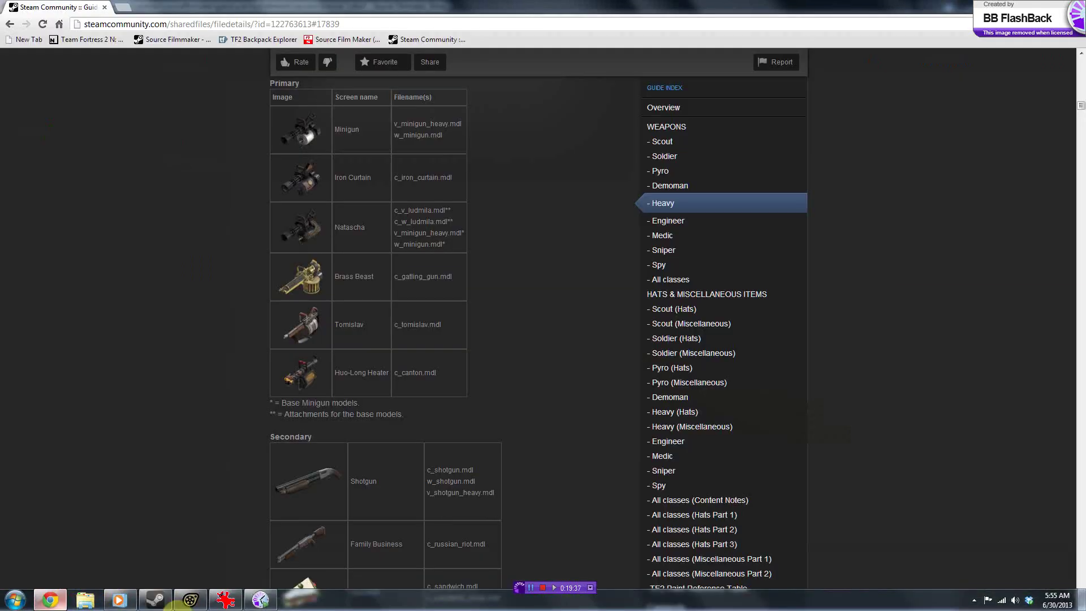
{"action": "left_click", "coordinate": [191, 600]}
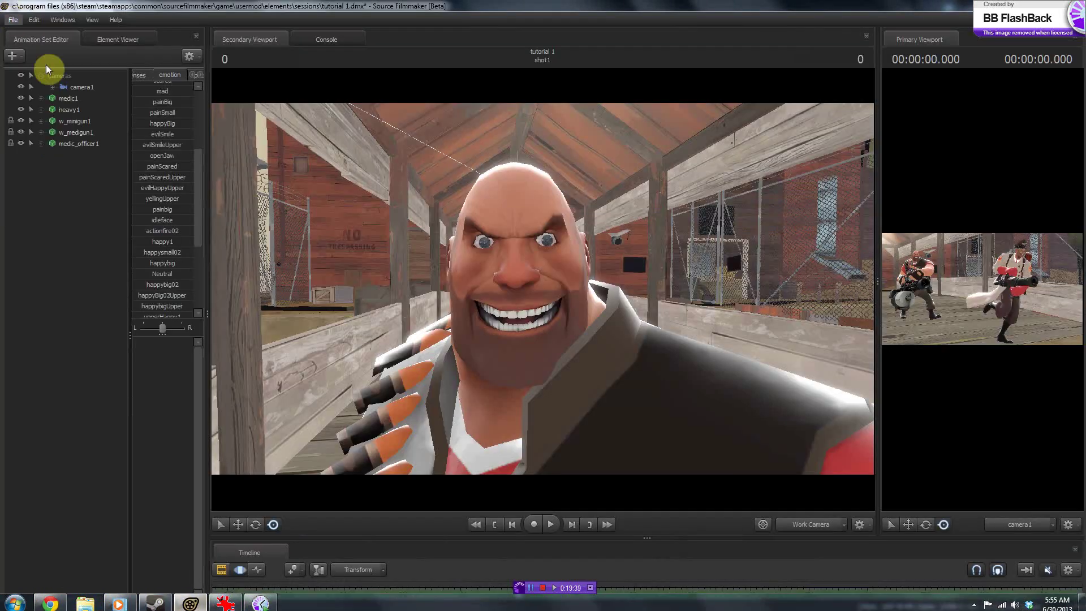
{"action": "left_click", "coordinate": [64, 20]}
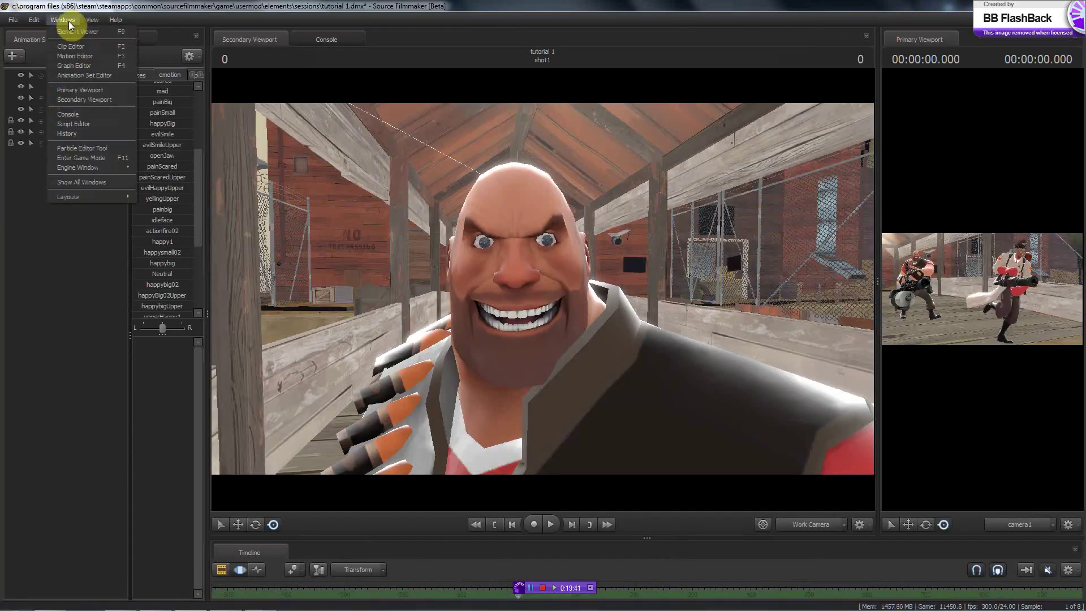
{"action": "left_click", "coordinate": [70, 158]}
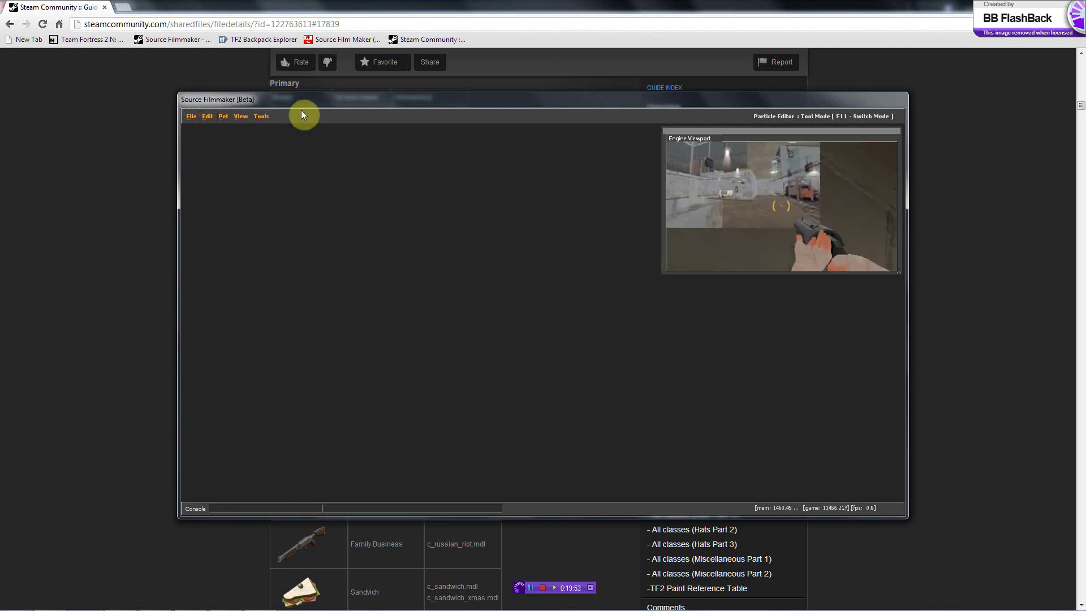
- Start opening a particle configuration file and browse to the particles folder inside game\tf
{"action": "left_click", "coordinate": [192, 116]}
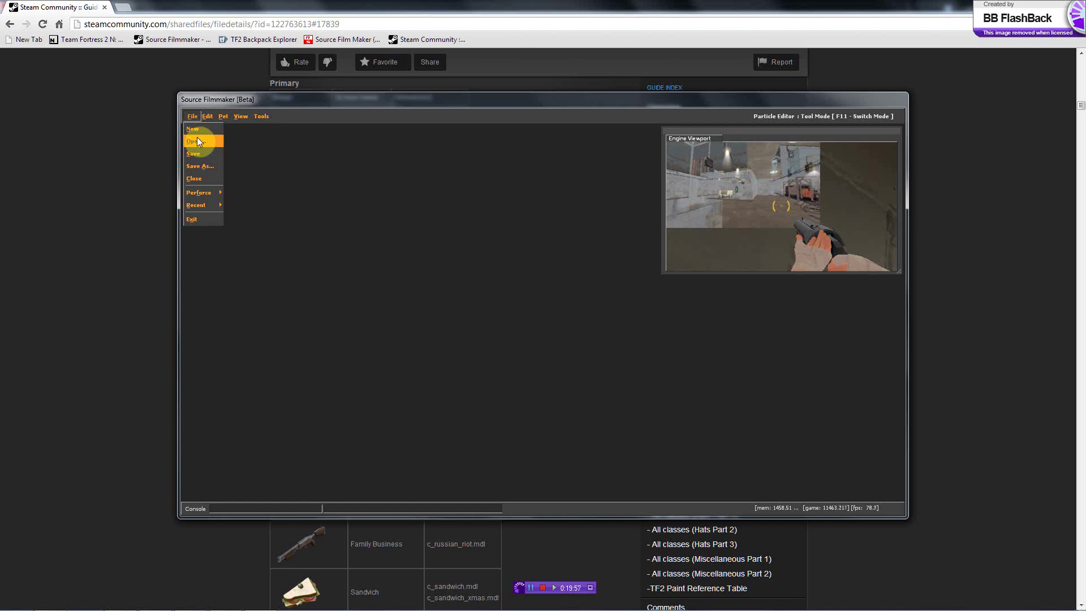
{"action": "left_click", "coordinate": [197, 139]}
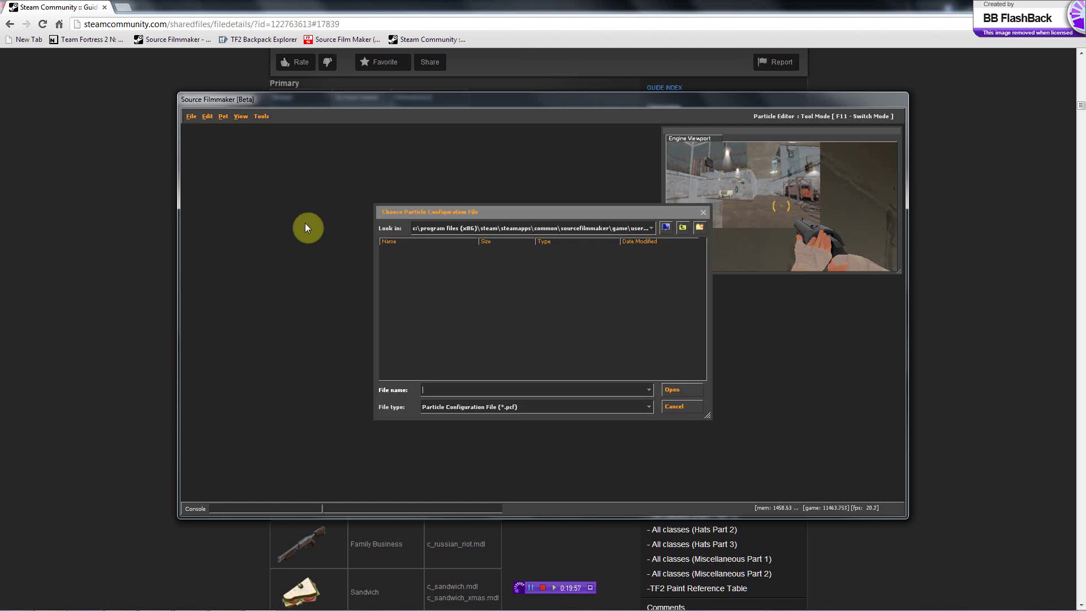
{"action": "left_click", "coordinate": [683, 227]}
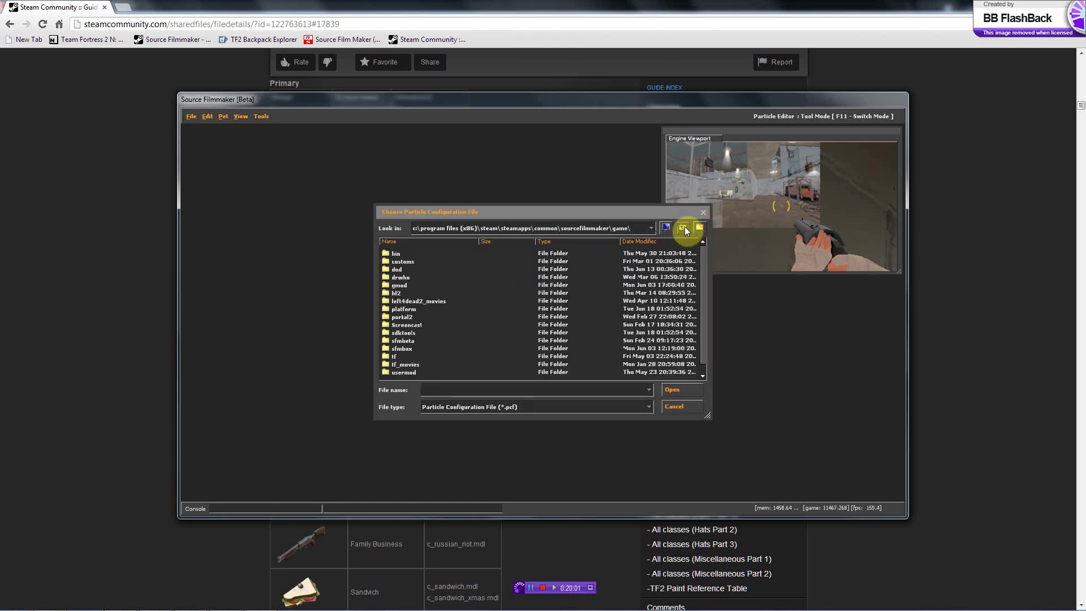
{"action": "double_click", "coordinate": [396, 355]}
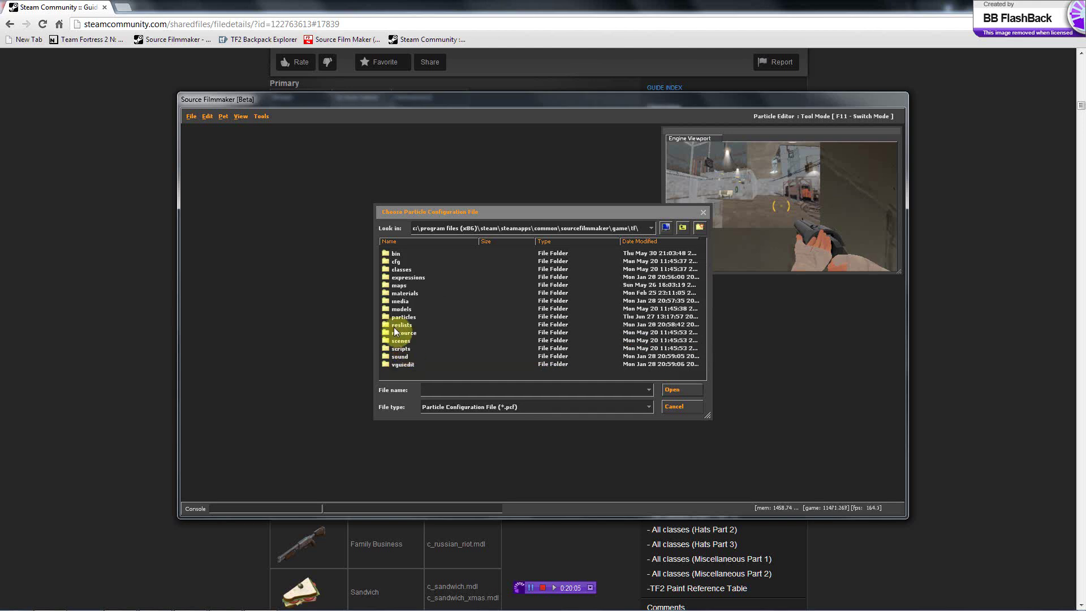
{"action": "left_click", "coordinate": [408, 318]}
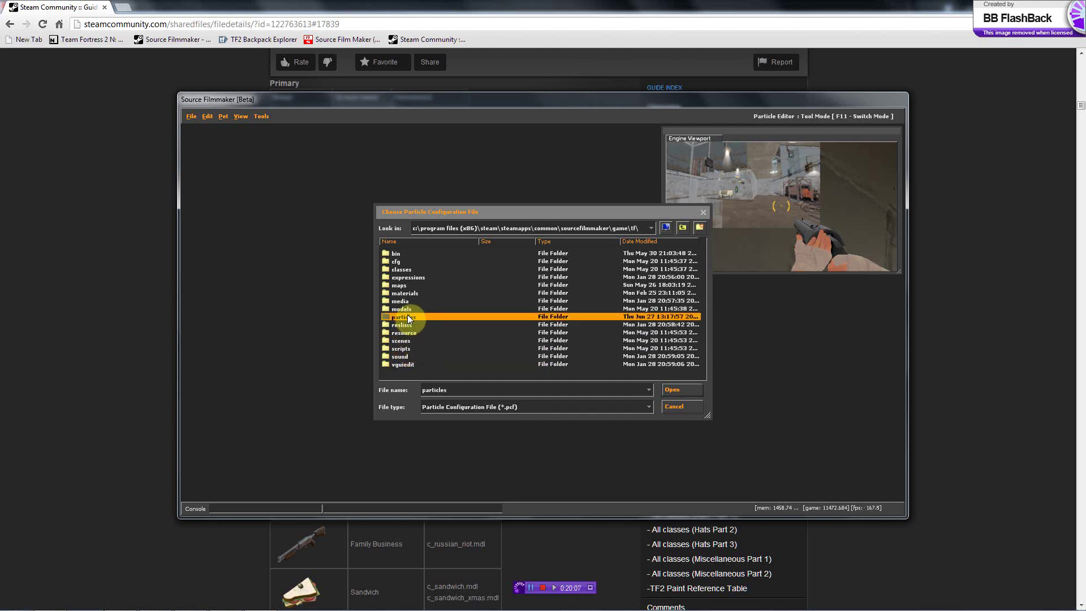
{"action": "double_click", "coordinate": [408, 316]}
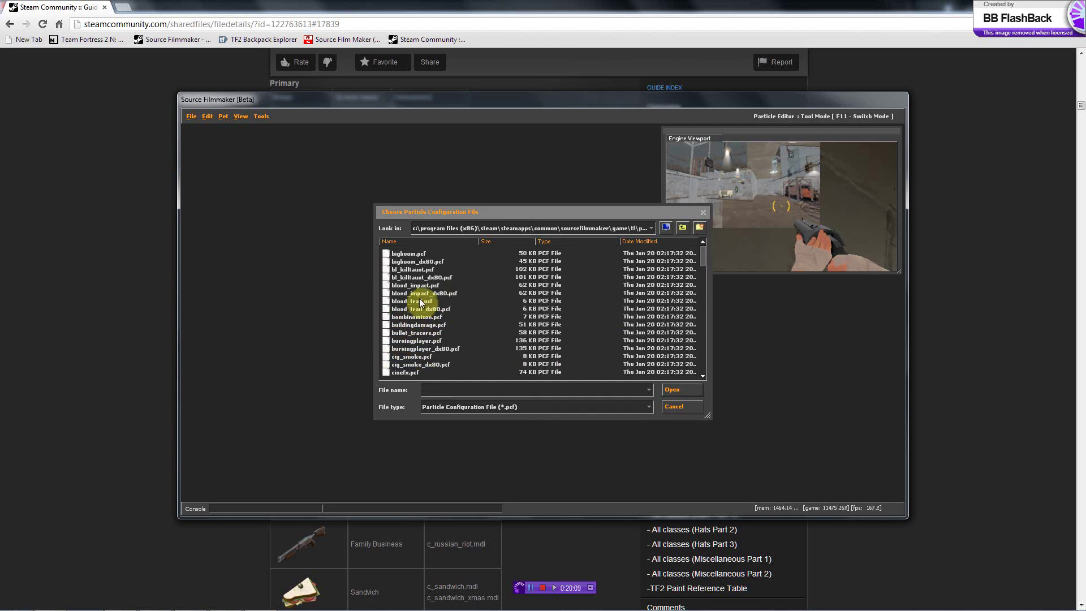
- Find medicgun_beam.pcf in the particles folder and open it in the Particle Editor
{"action": "scroll", "coordinate": [420, 303], "scroll_direction": "down", "scroll_amount": 20}
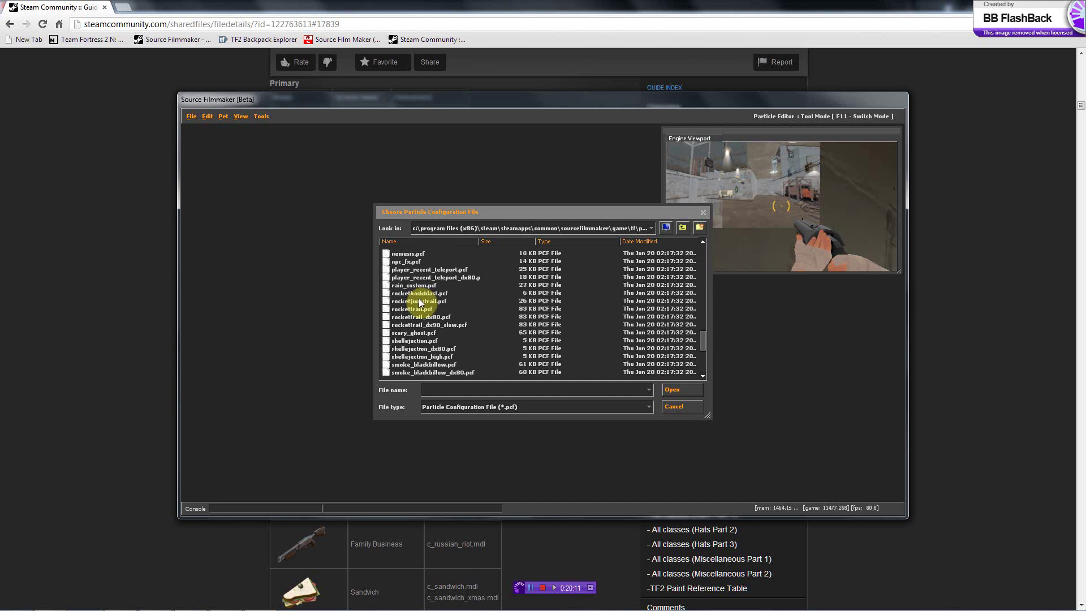
{"action": "scroll", "coordinate": [419, 302], "scroll_direction": "down", "scroll_amount": 5}
{"action": "scroll", "coordinate": [433, 356], "scroll_direction": "up", "scroll_amount": 12}
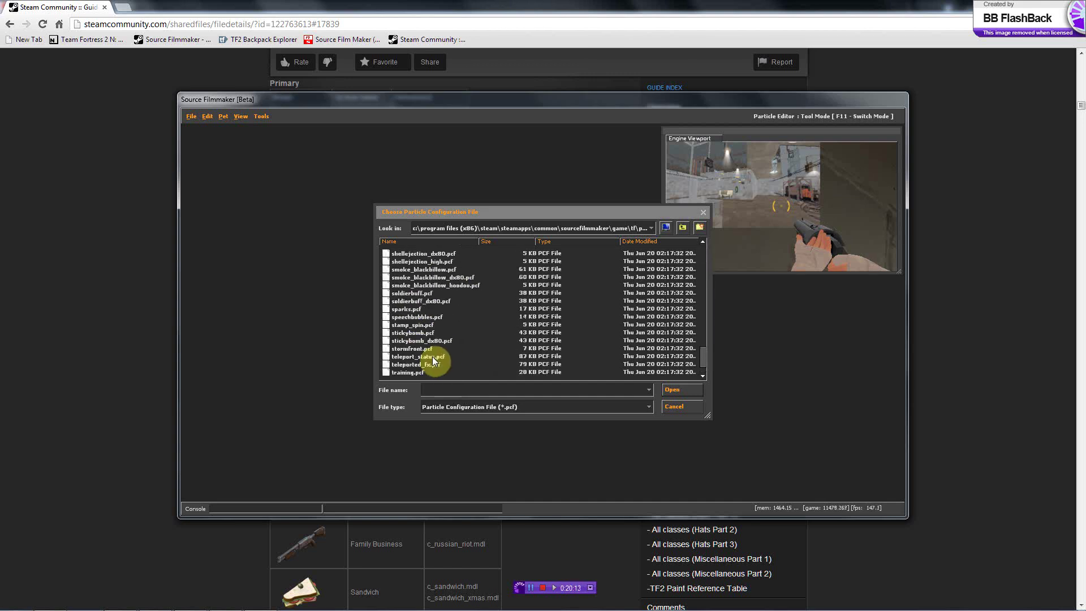
{"action": "scroll", "coordinate": [432, 356], "scroll_direction": "up", "scroll_amount": 15}
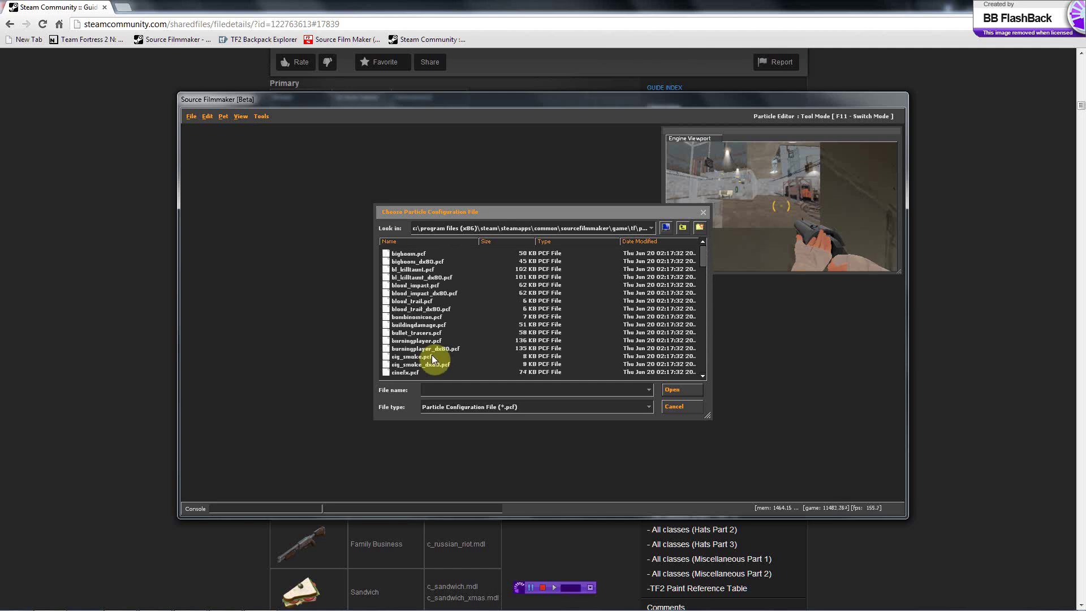
{"action": "scroll", "coordinate": [432, 356], "scroll_direction": "down", "scroll_amount": 2}
{"action": "scroll", "coordinate": [464, 319], "scroll_direction": "down", "scroll_amount": 15}
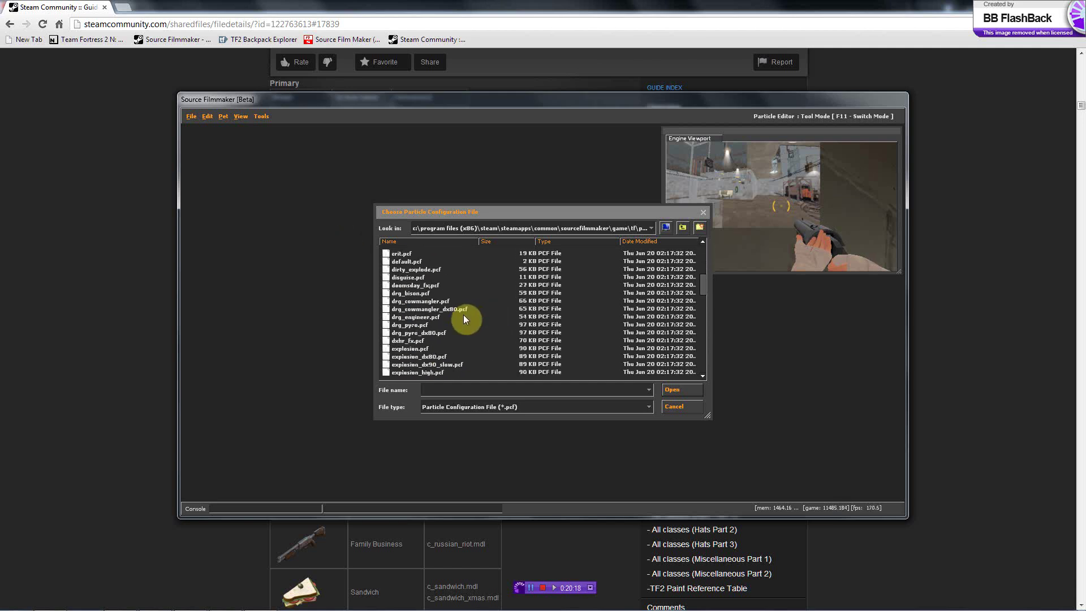
{"action": "scroll", "coordinate": [463, 314], "scroll_direction": "down", "scroll_amount": 2}
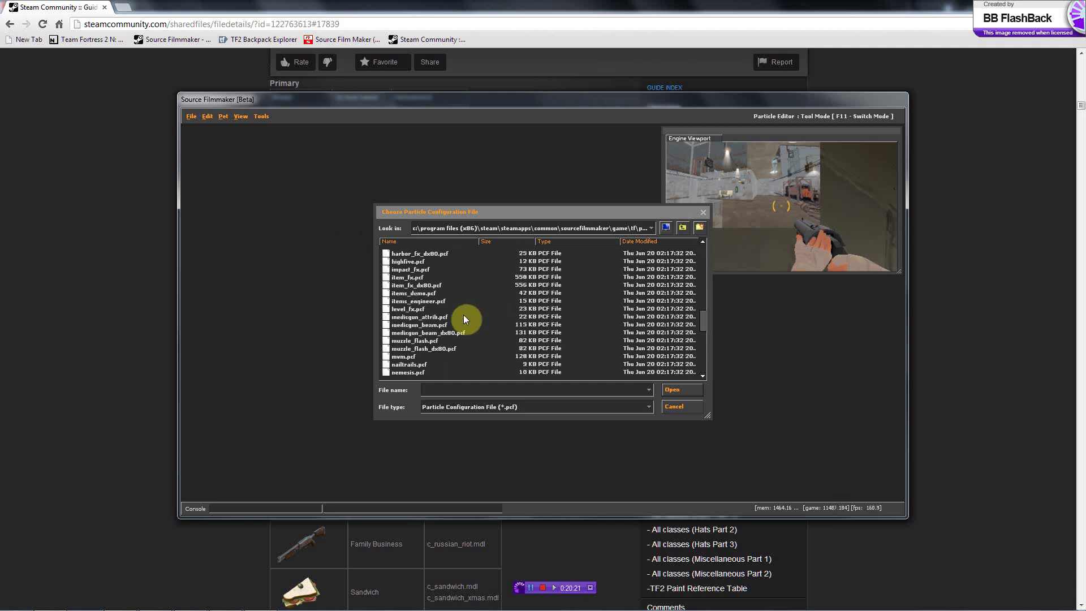
{"action": "left_click", "coordinate": [432, 325]}
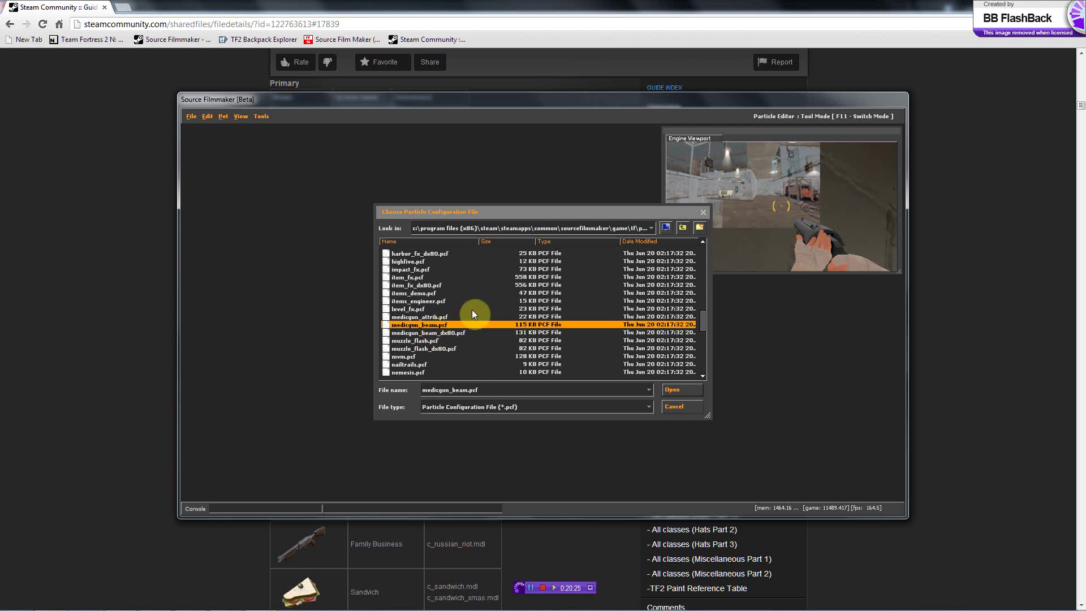
{"action": "key", "text": "Return"}
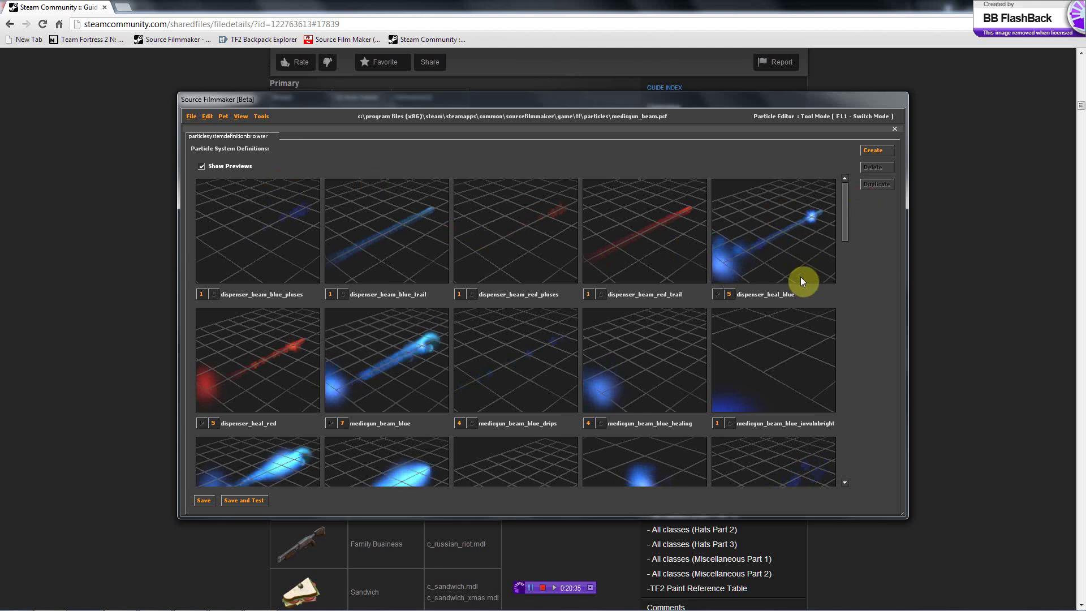
- Look through the Medi Gun beam particle previews and select medicgun_beam_red_invun to identify the effect's name
{"action": "mouse_move", "coordinate": [846, 205]}
{"action": "left_mouse_down"}
{"action": "mouse_move", "coordinate": [848, 243]}
{"action": "mouse_move", "coordinate": [853, 219]}
{"action": "left_mouse_up"}
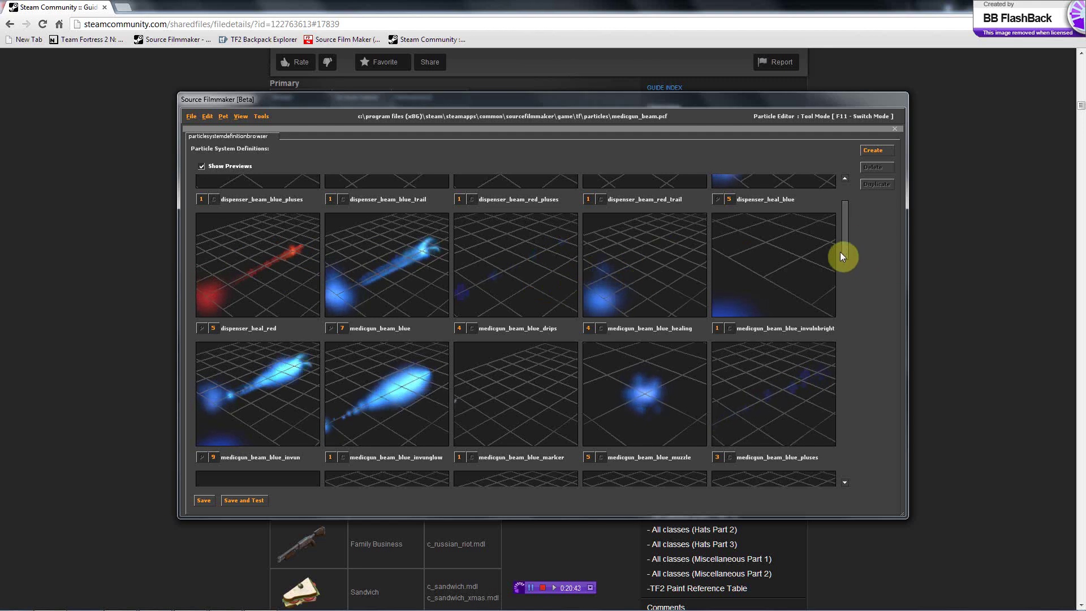
{"action": "scroll", "coordinate": [847, 236], "scroll_direction": "down", "scroll_amount": 3}
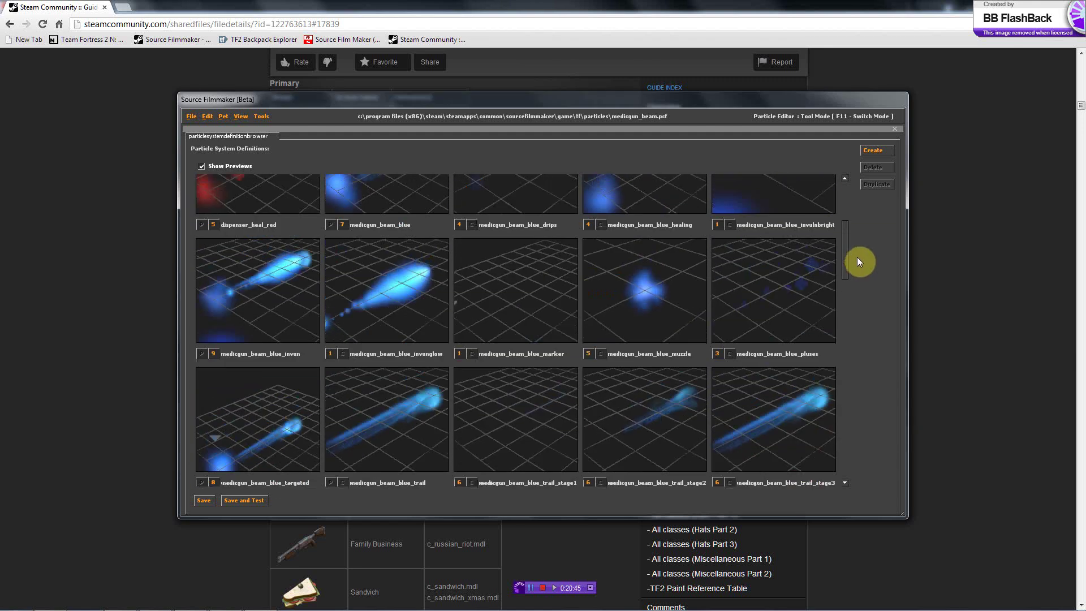
{"action": "left_click_drag", "start_coordinate": [856, 257], "coordinate": [865, 374]}
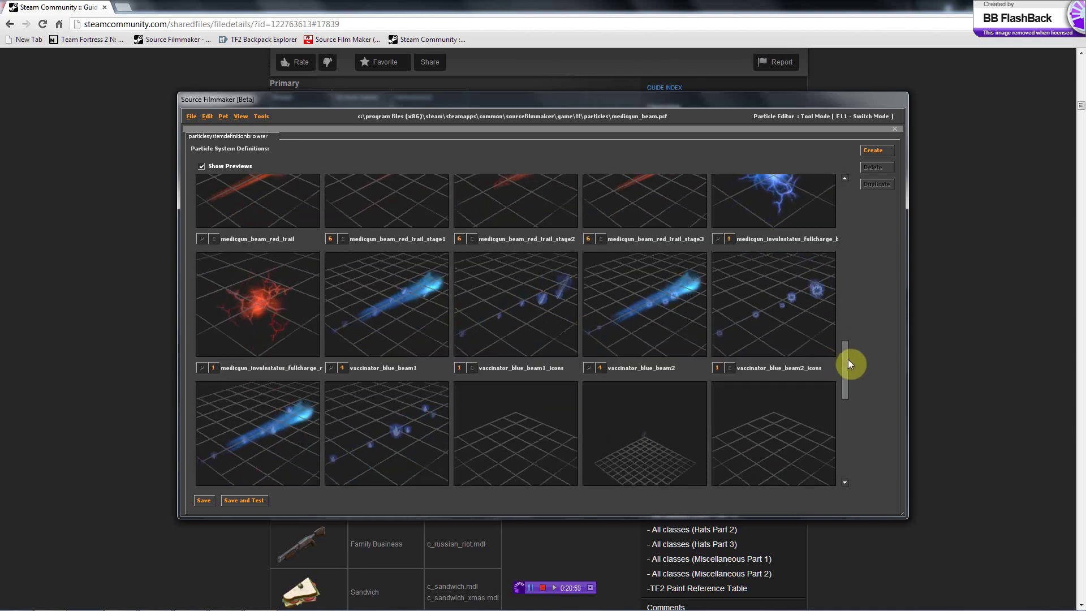
{"action": "left_click_drag", "start_coordinate": [847, 362], "coordinate": [852, 388]}
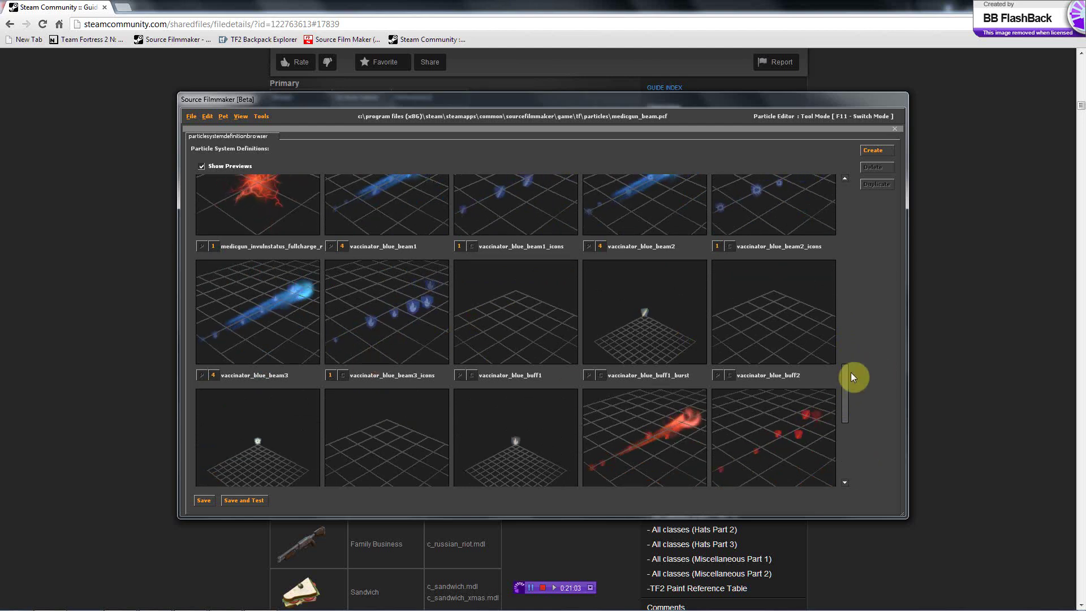
{"action": "left_click_drag", "start_coordinate": [847, 377], "coordinate": [860, 277]}
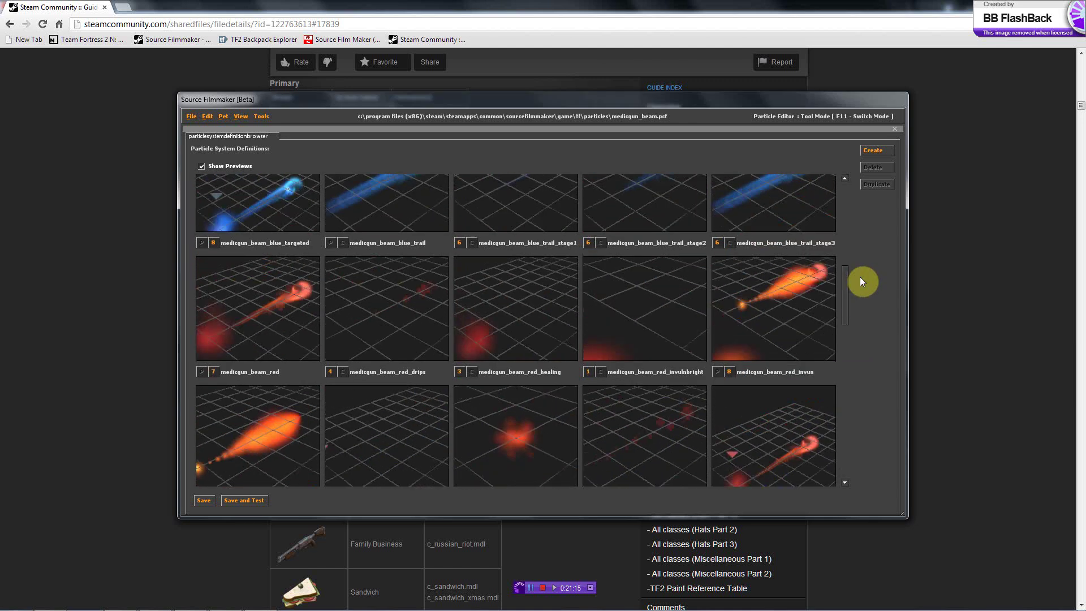
{"action": "left_click", "coordinate": [771, 329]}
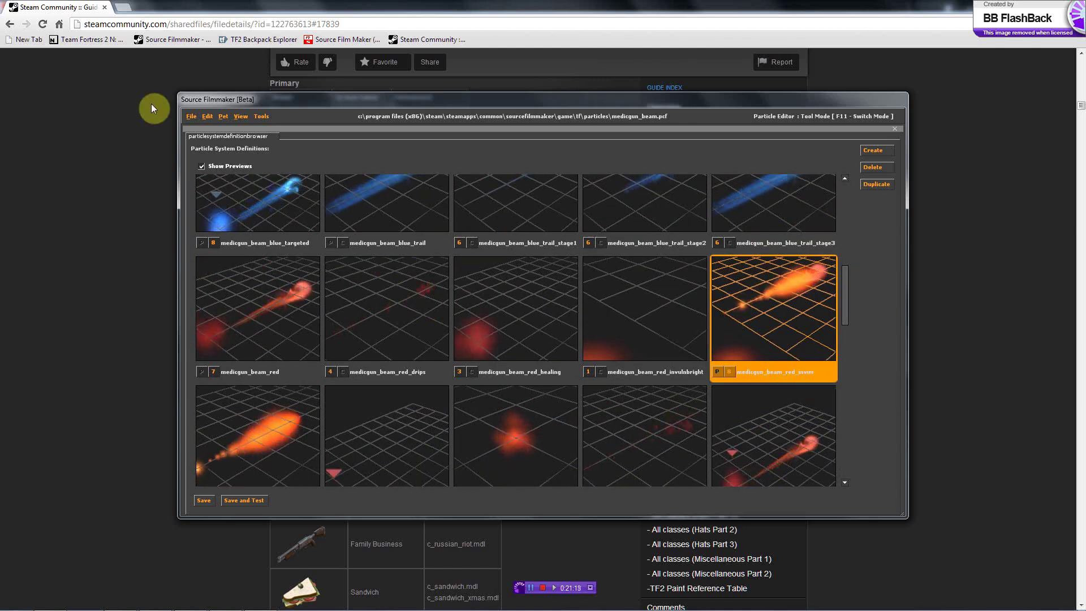
- Return to the main editor and start a new particle system animation set using medicgun_beam_red_invun from medicgun_beam.pcf
{"action": "left_click", "coordinate": [274, 119]}
{"action": "left_click", "coordinate": [277, 125]}
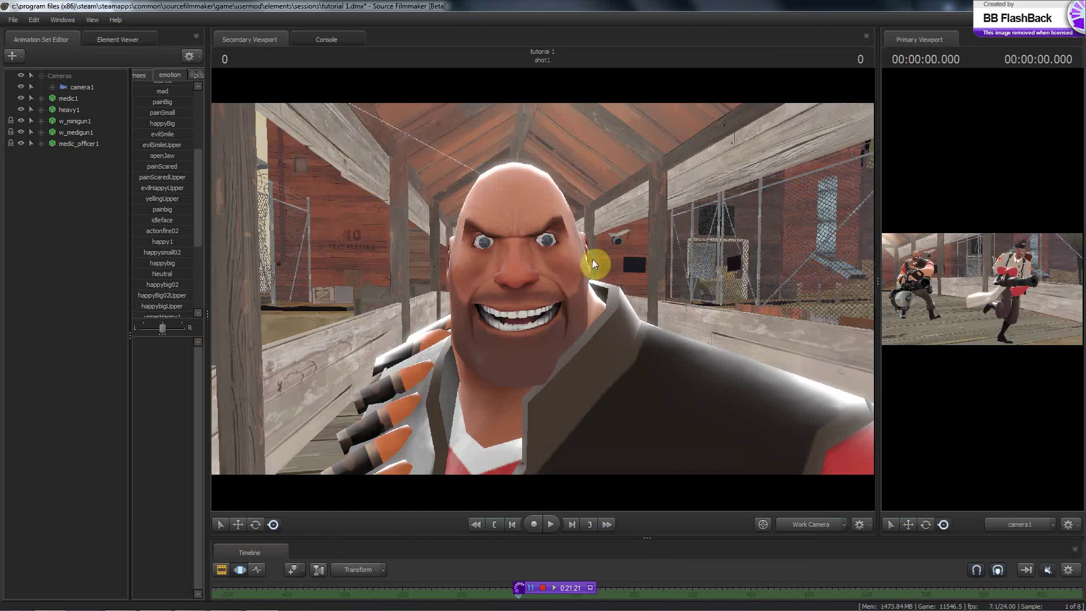
{"action": "right_click", "coordinate": [43, 178]}
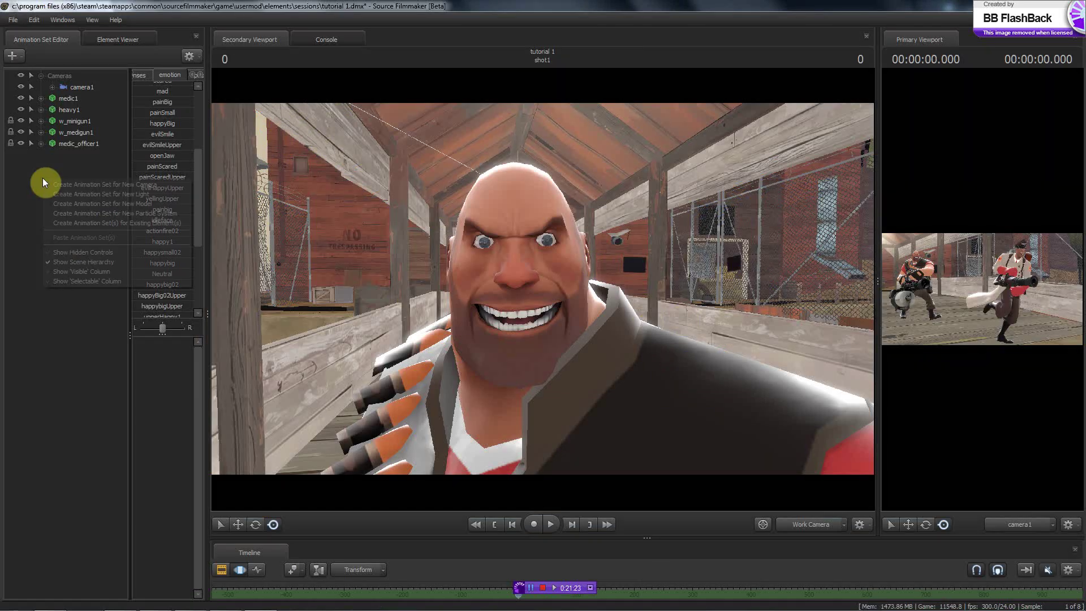
{"action": "left_click", "coordinate": [108, 214]}
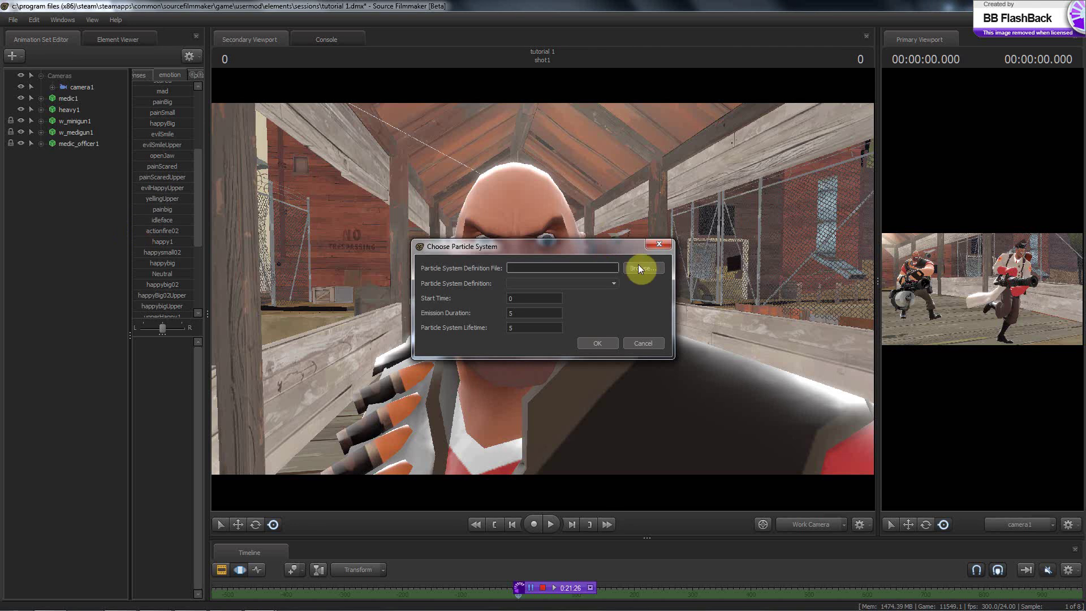
{"action": "left_click", "coordinate": [639, 266]}
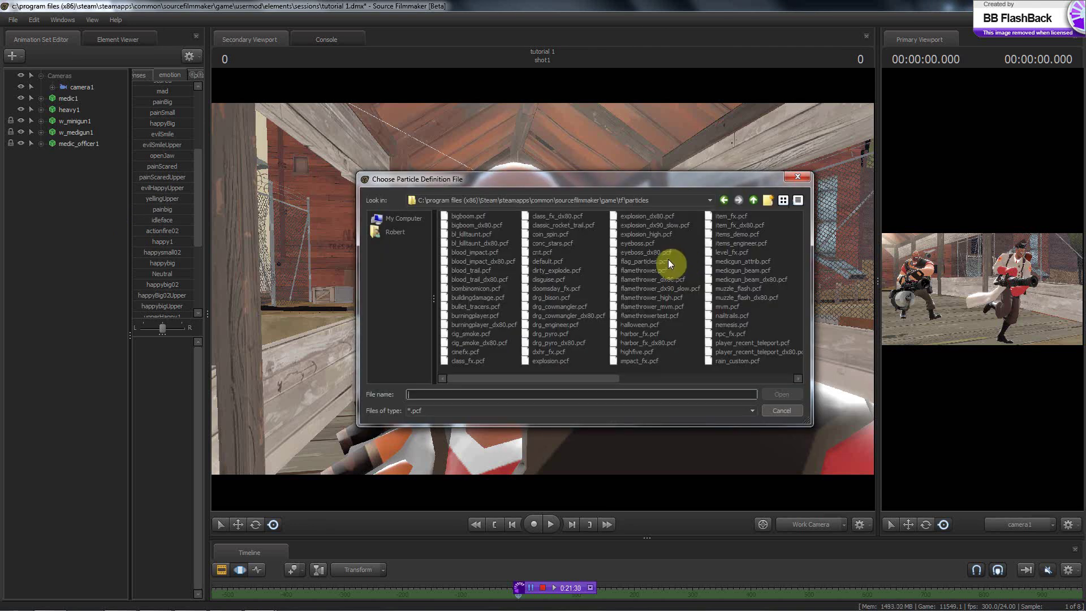
{"action": "double_click", "coordinate": [741, 270]}
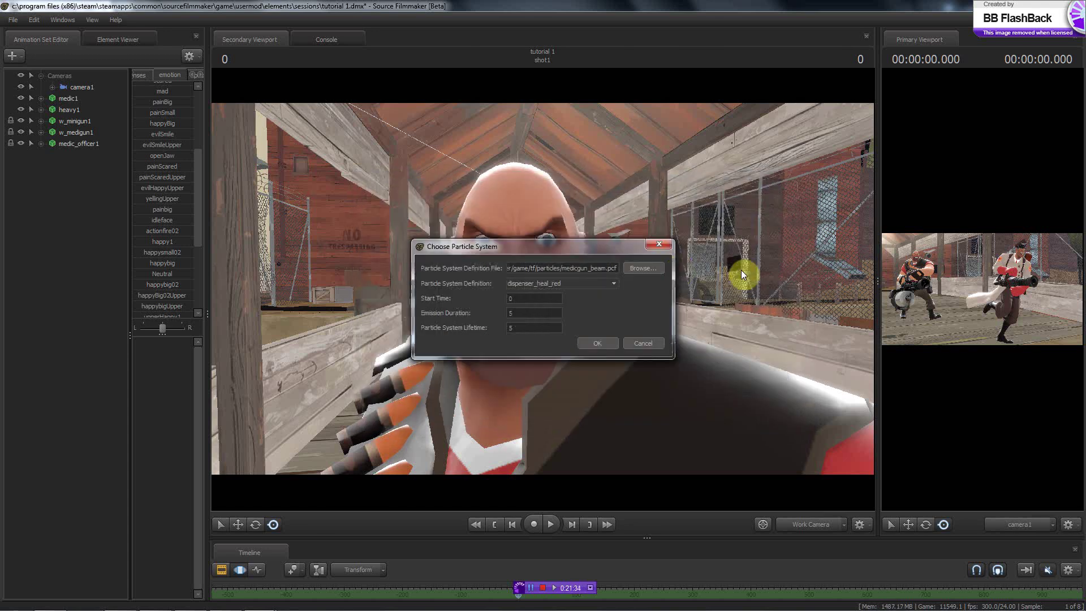
{"action": "left_click", "coordinate": [599, 281]}
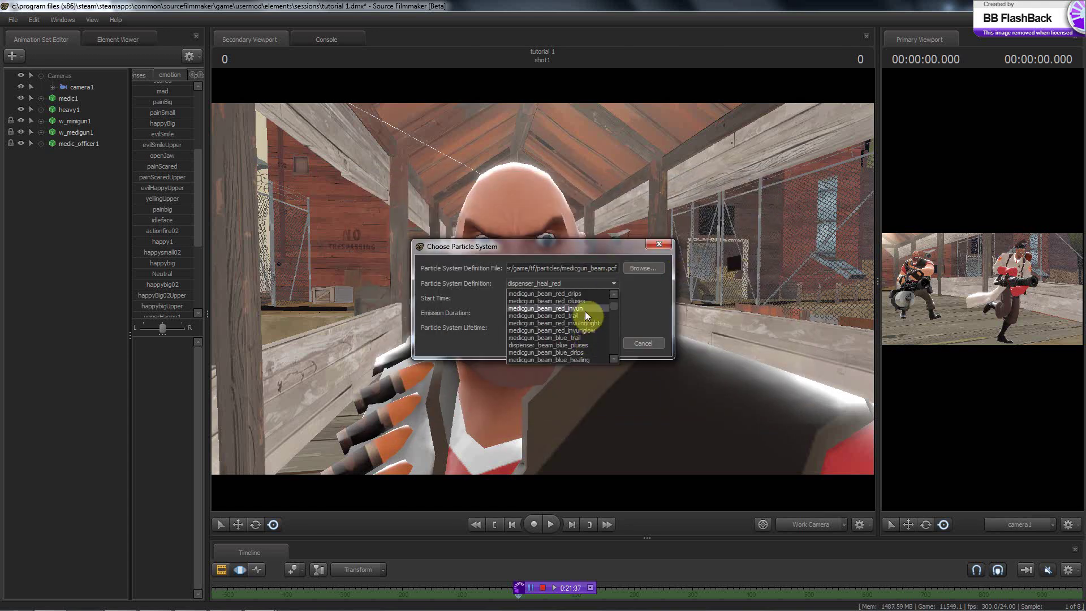
{"action": "left_click", "coordinate": [582, 307]}
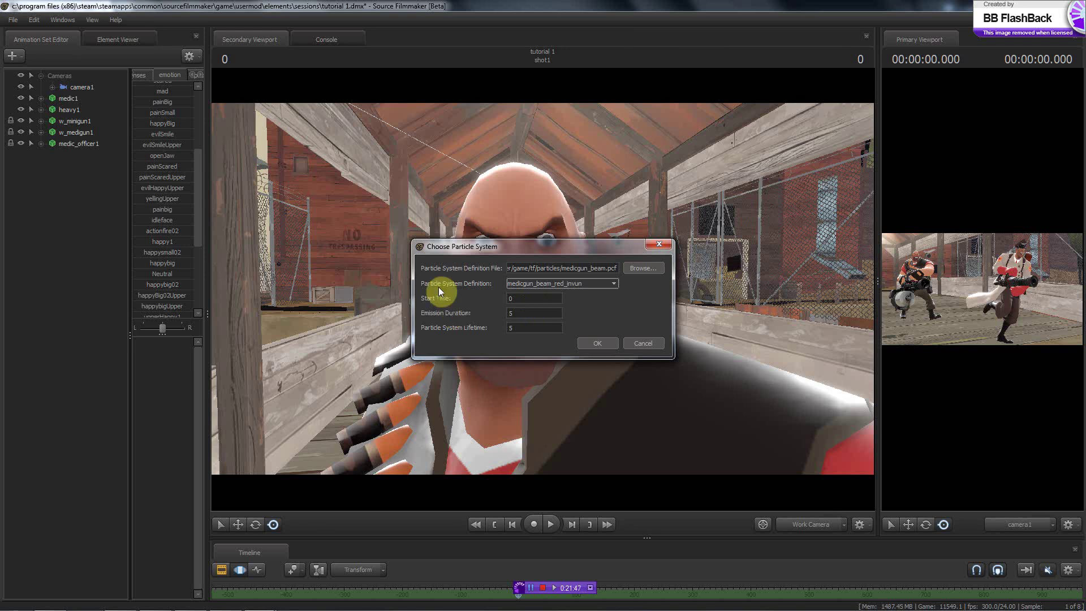
- Set the particle system's start time to -10 and its emission duration to 15
{"action": "double_click", "coordinate": [520, 298]}
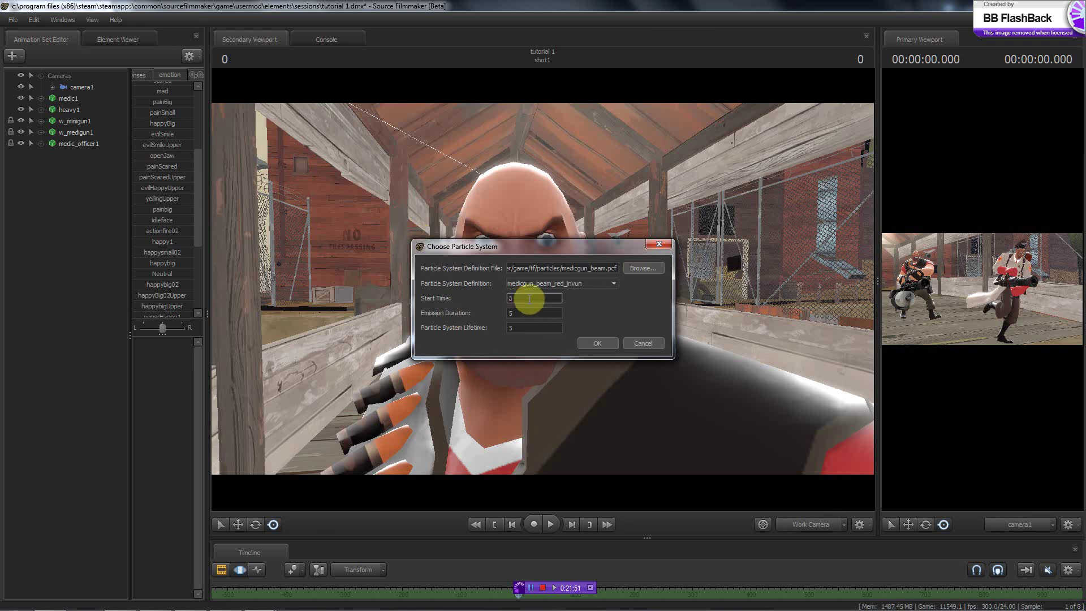
{"action": "type", "text": "3"}
{"action": "left_click_drag", "start_coordinate": [537, 299], "coordinate": [493, 298]}
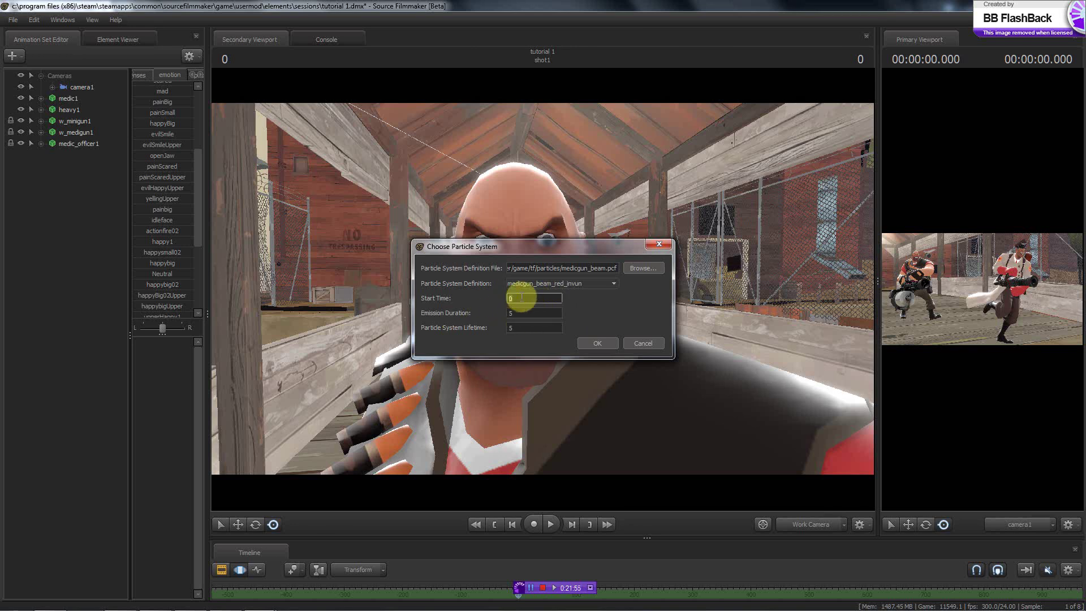
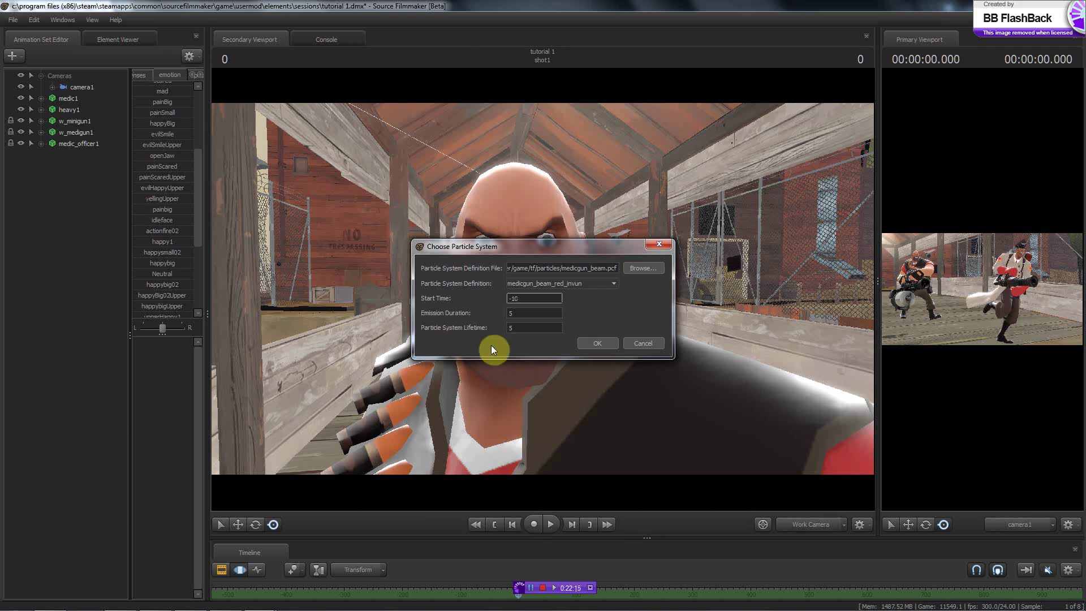
{"action": "key", "text": "Tab"}
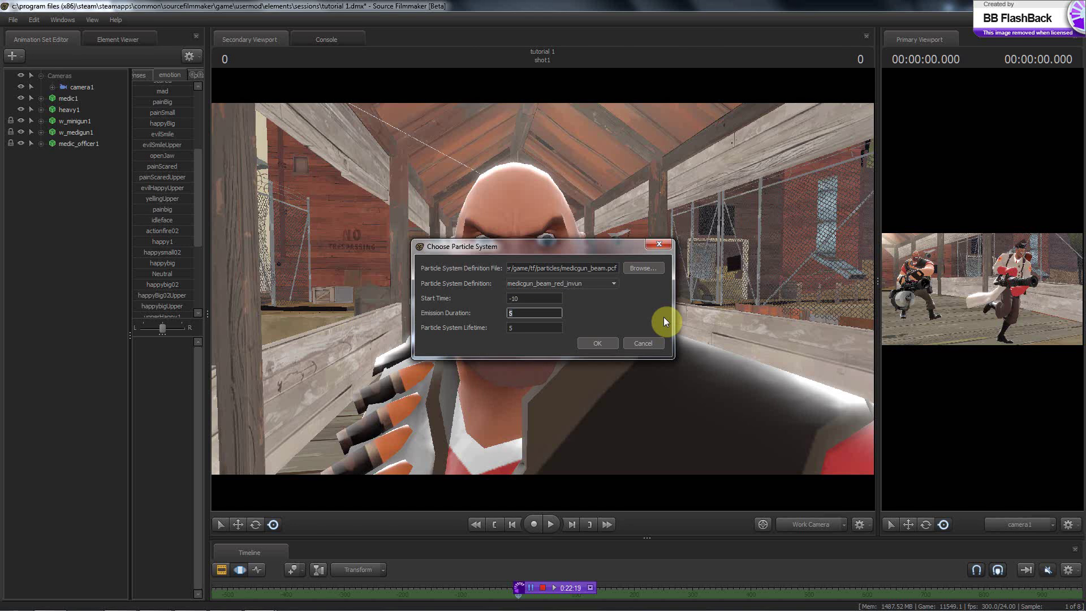
{"action": "type", "text": "15"}
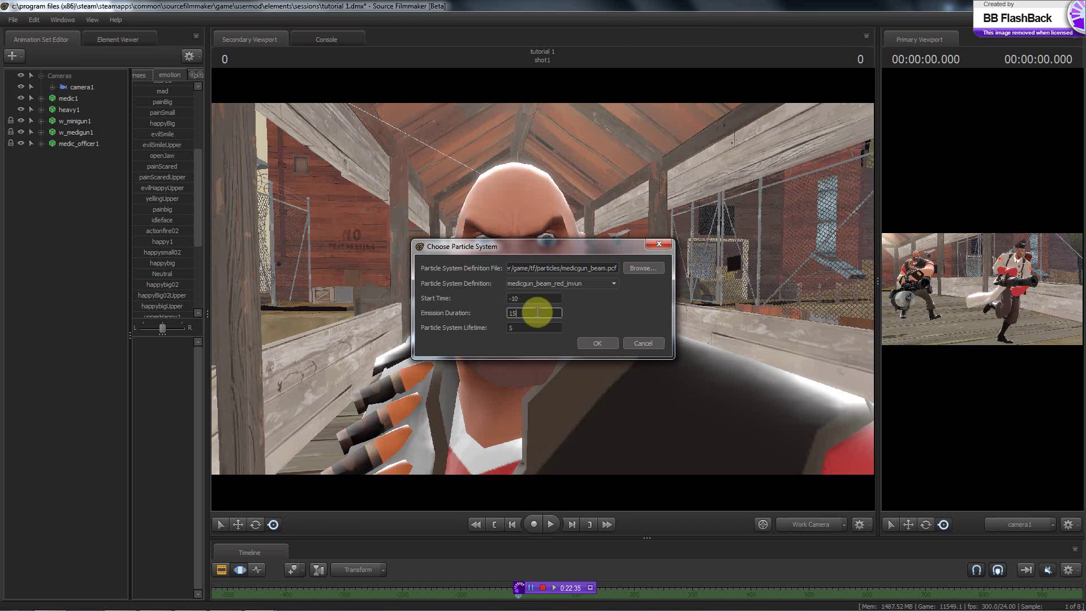
- Set the particle system lifetime to 20 and create the medicgun_beam_red_invun particle system
{"action": "double_click", "coordinate": [521, 298]}
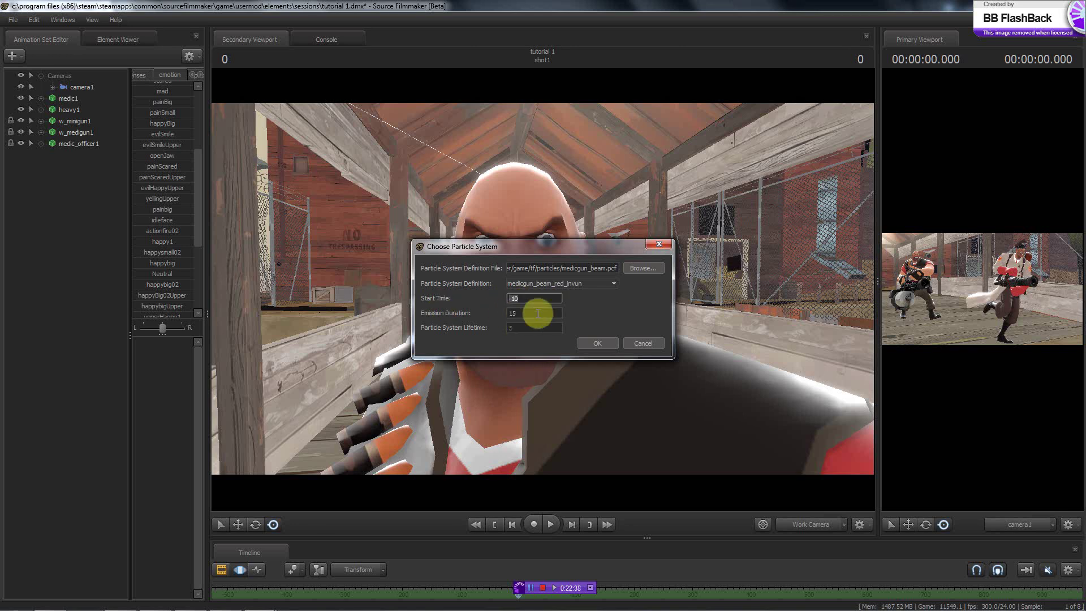
{"action": "left_click", "coordinate": [513, 328]}
{"action": "type", "text": "0"}
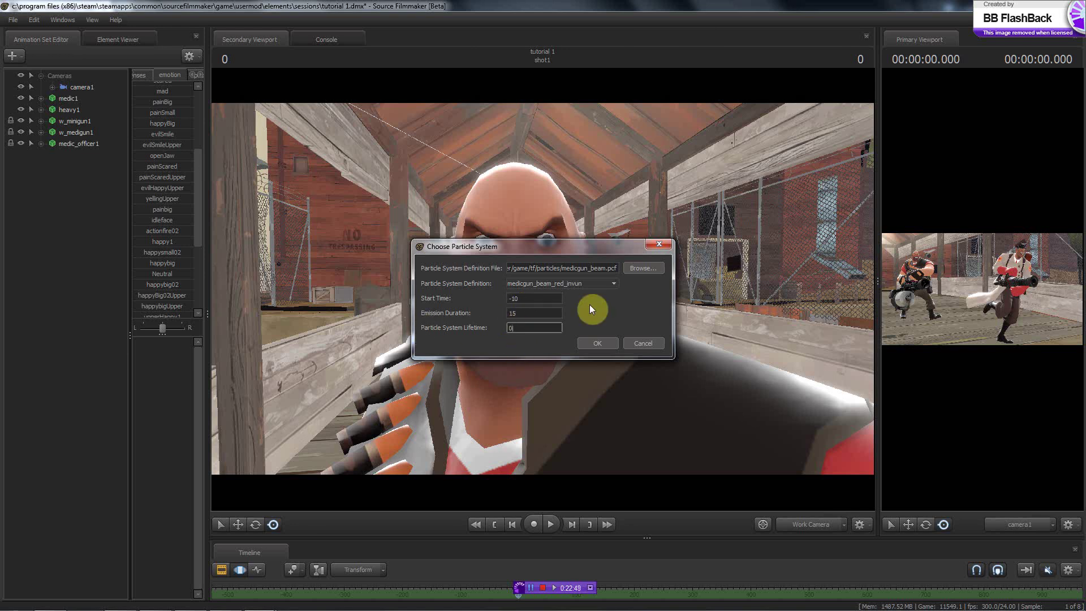
{"action": "type", "text": "15"}
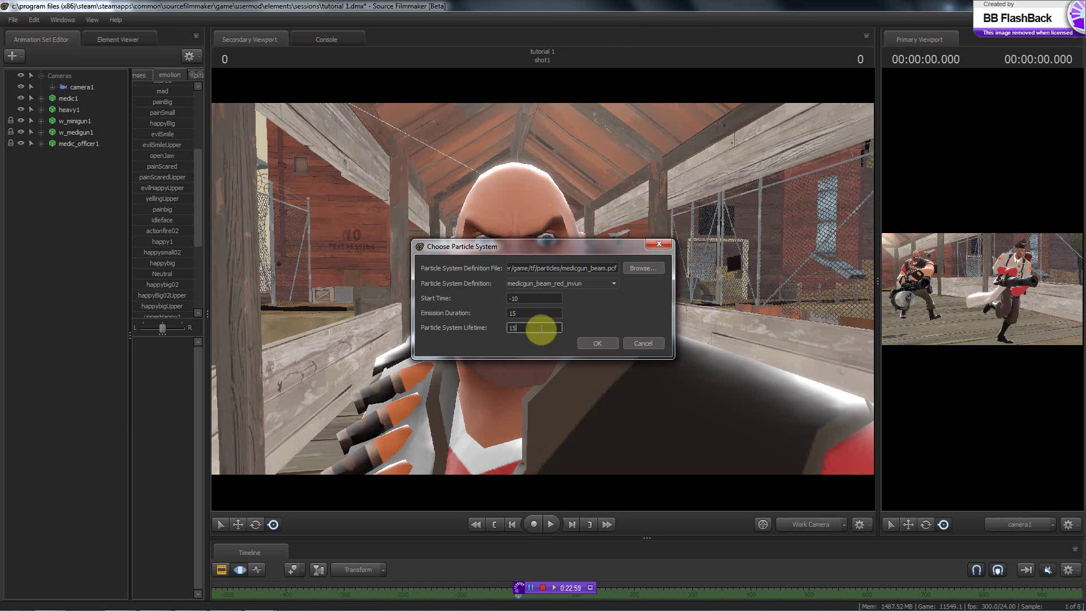
{"action": "left_click_drag", "start_coordinate": [540, 330], "coordinate": [470, 328]}
{"action": "type", "text": "20"}
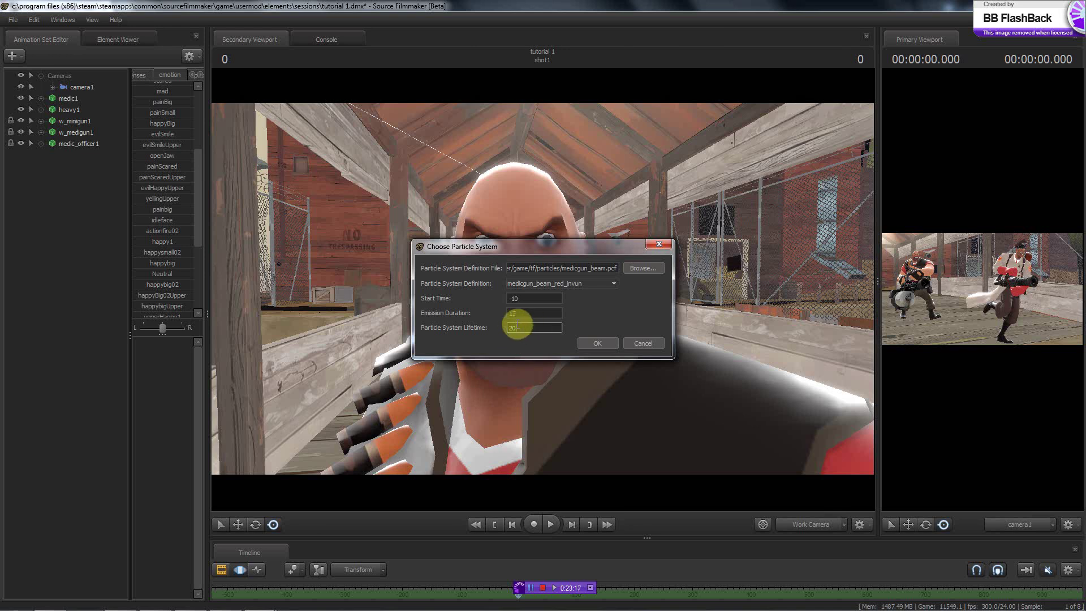
{"action": "double_click", "coordinate": [507, 328]}
{"action": "left_click", "coordinate": [592, 345]}
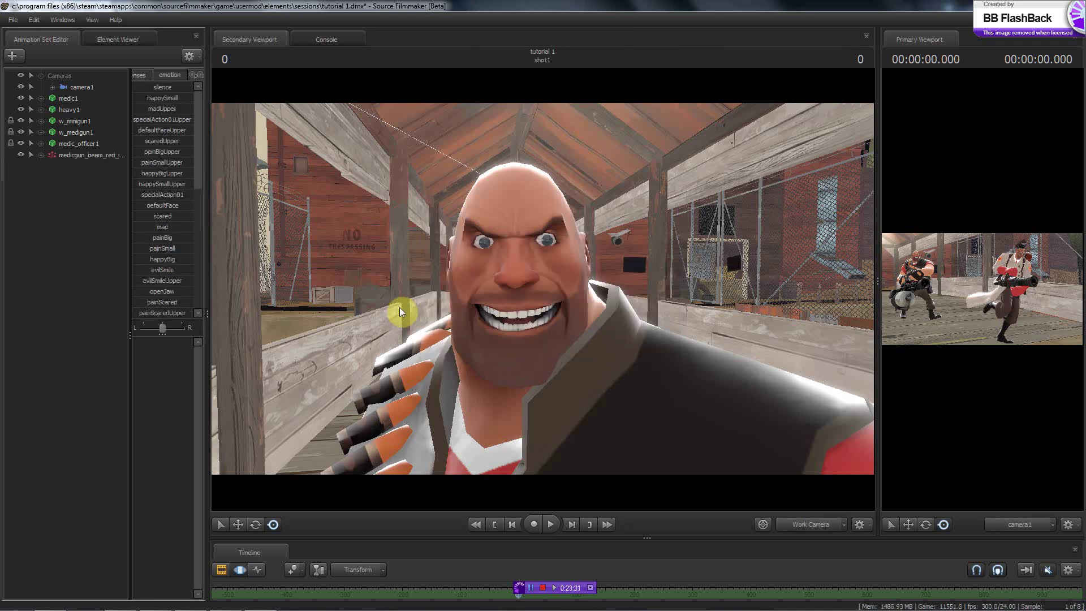
- Expand the beam particle system's controls and lock its controlPoint1 to medic1's bip_spine_0
{"action": "left_click_drag", "start_coordinate": [400, 307], "coordinate": [565, 288]}
{"action": "left_click_drag", "start_coordinate": [578, 288], "coordinate": [368, 293]}
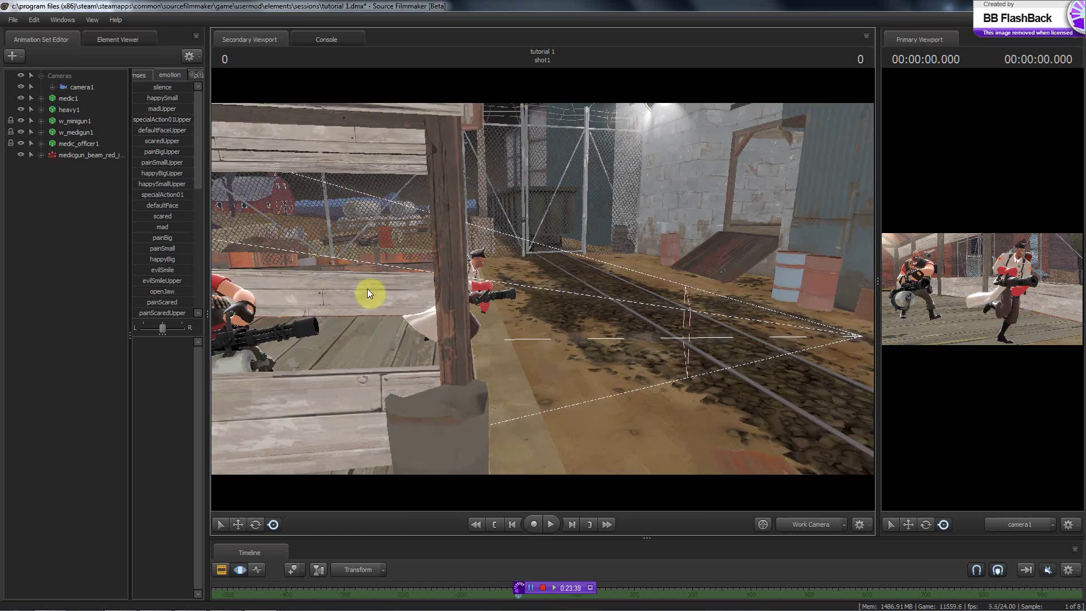
{"action": "left_click", "coordinate": [41, 155]}
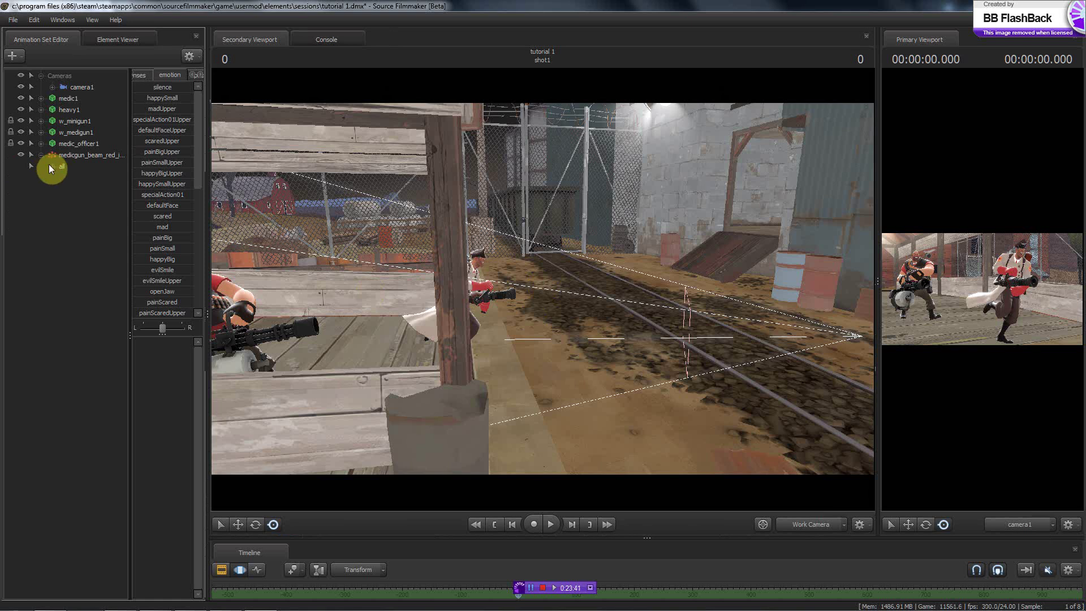
{"action": "left_click_drag", "start_coordinate": [531, 281], "coordinate": [541, 288]}
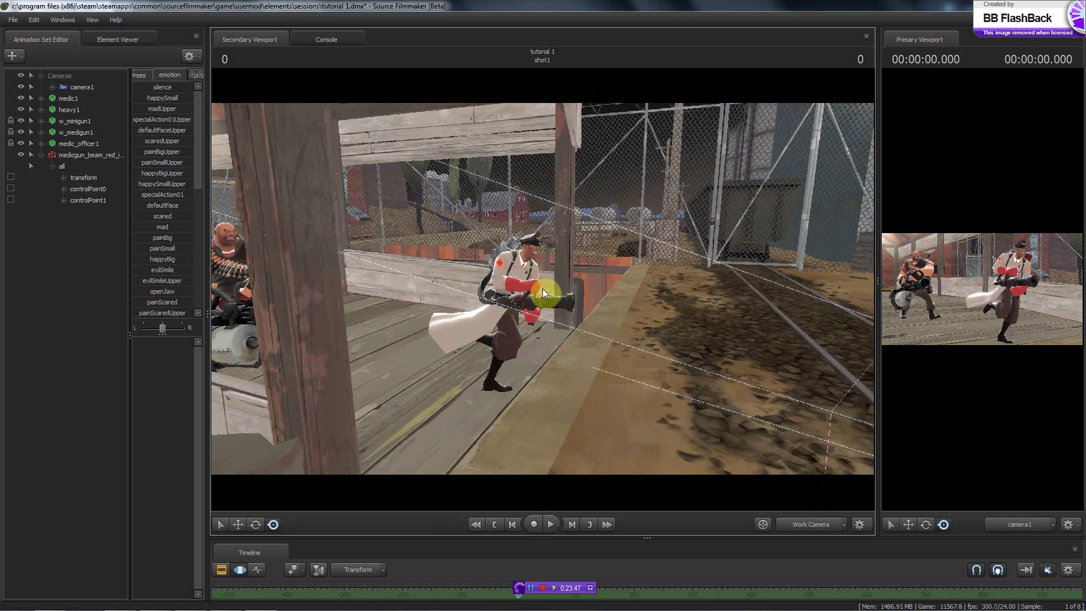
{"action": "left_click", "coordinate": [508, 293]}
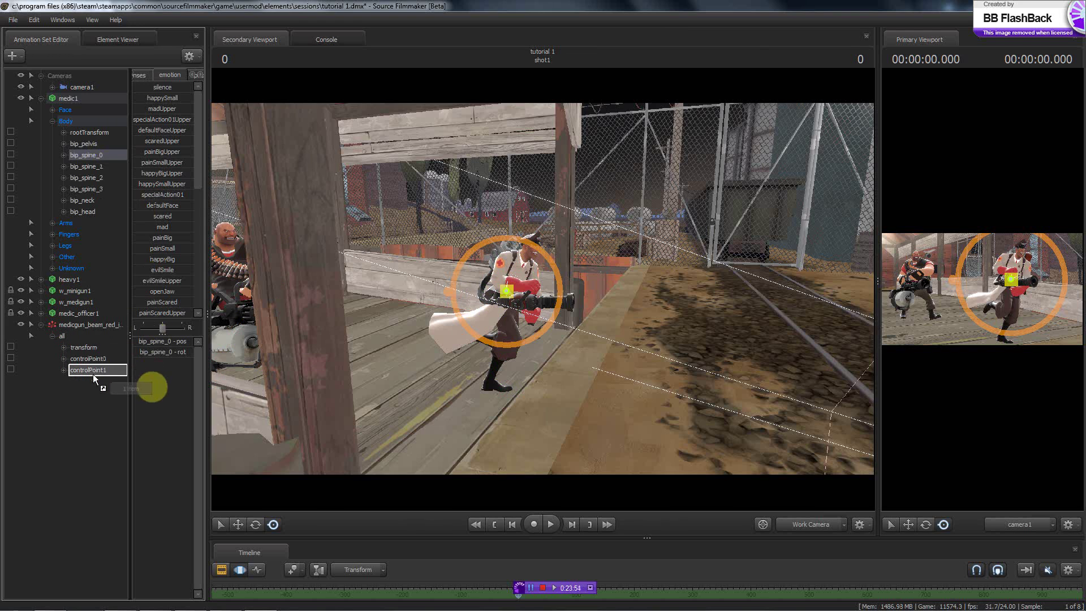
{"action": "mouse_move", "coordinate": [414, 297]}
{"action": "left_mouse_down"}
{"action": "mouse_move", "coordinate": [542, 282]}
{"action": "mouse_move", "coordinate": [526, 286]}
{"action": "mouse_move", "coordinate": [542, 289]}
{"action": "mouse_move", "coordinate": [555, 349]}
{"action": "left_mouse_up"}
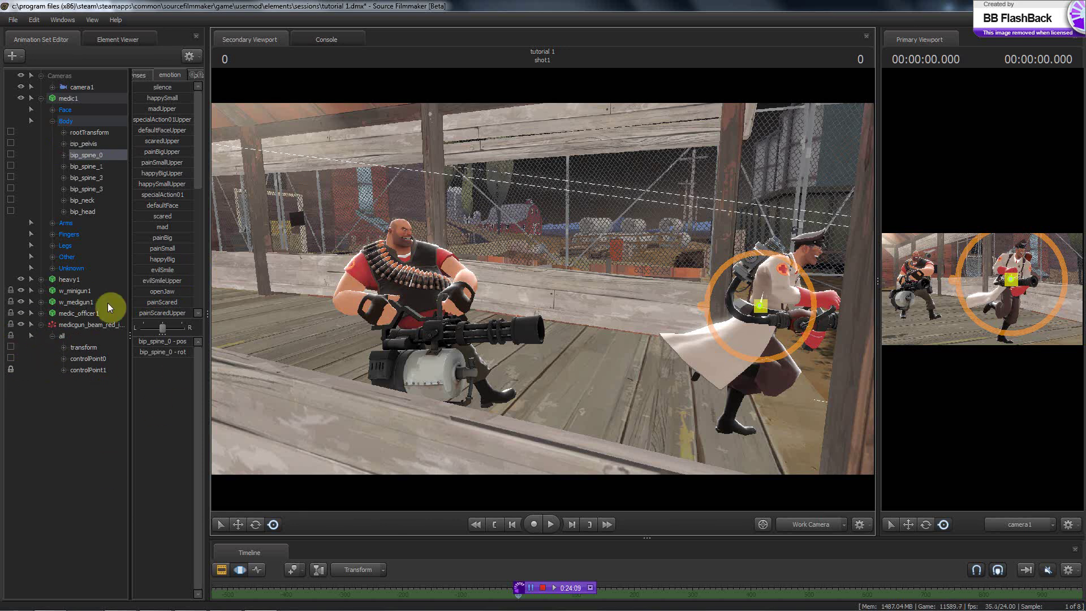
- Lock the beam's controlPoint0 to the barrel bone of w_minigun1
{"action": "key", "text": "ctrl"}
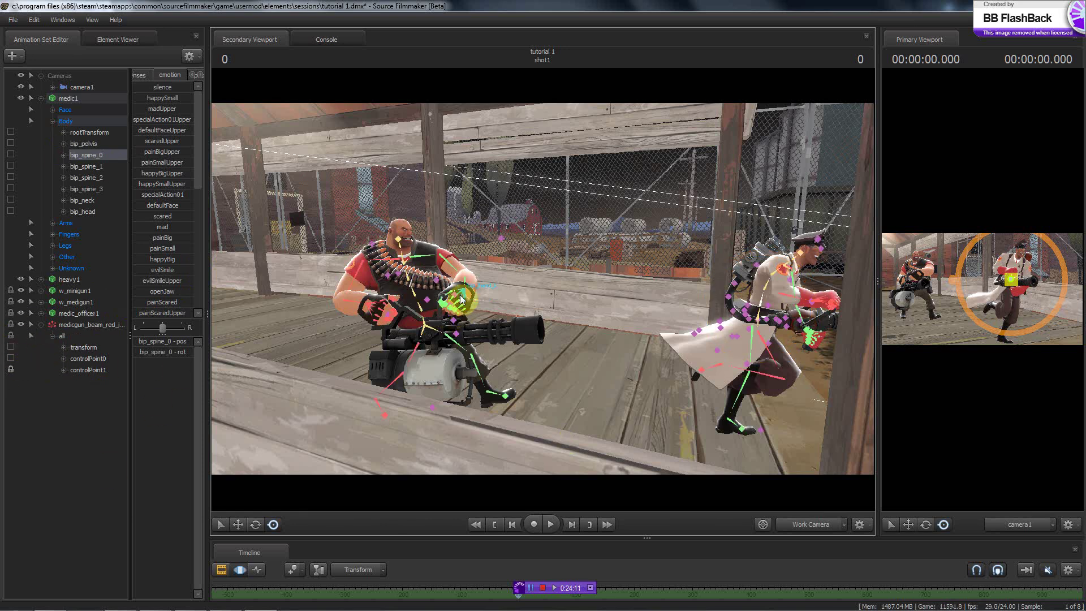
{"action": "left_click", "coordinate": [458, 335], "text": "ctrl"}
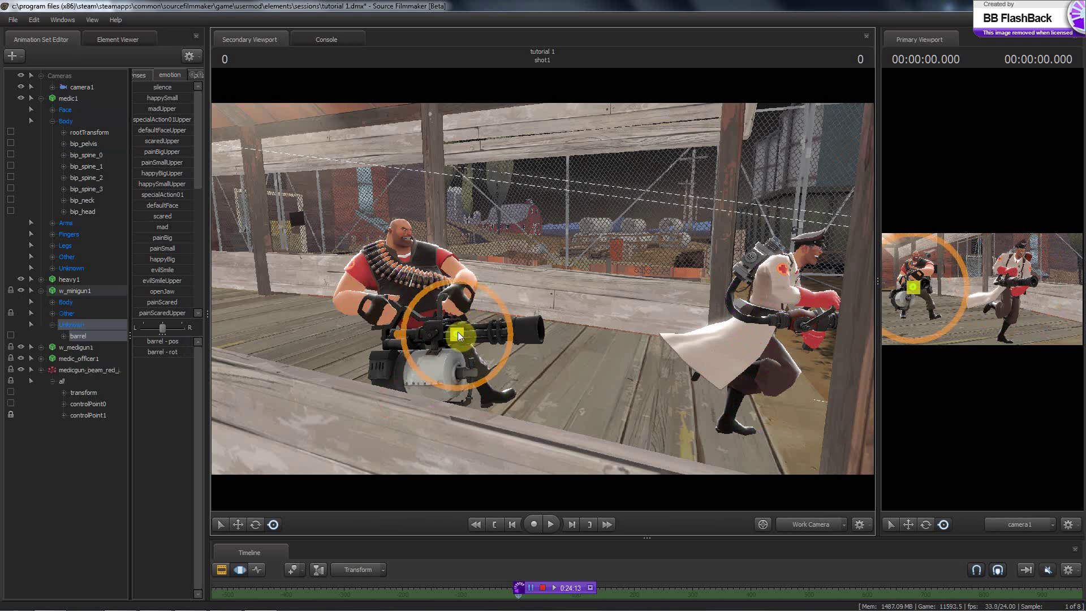
{"action": "left_click", "coordinate": [87, 405]}
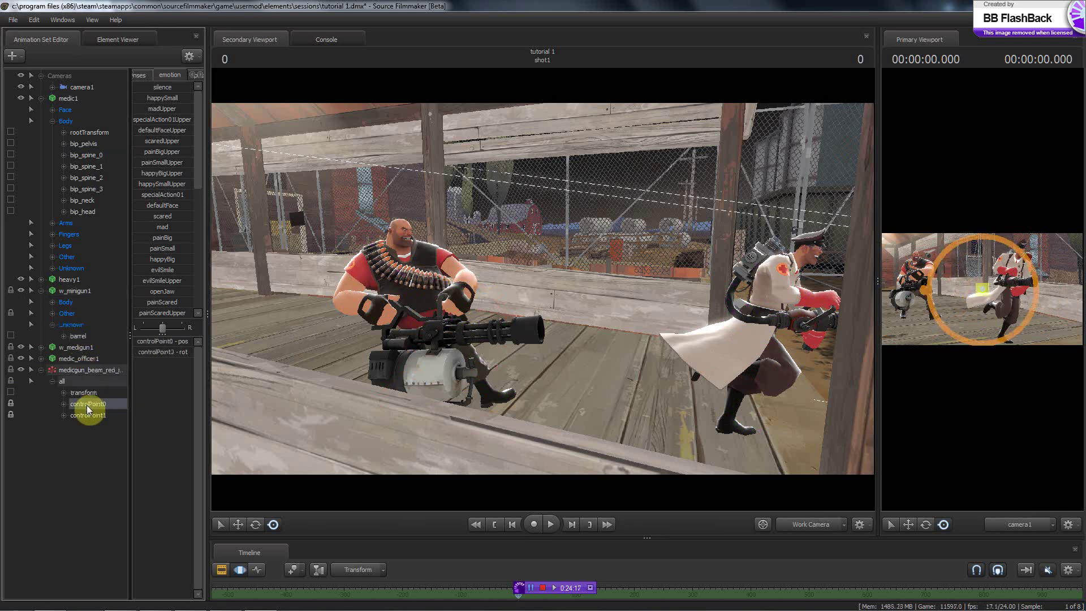
- Apply the Zero procedural preset to all the beam's controls and refresh the frame so the particles redraw
{"action": "left_click", "coordinate": [92, 369]}
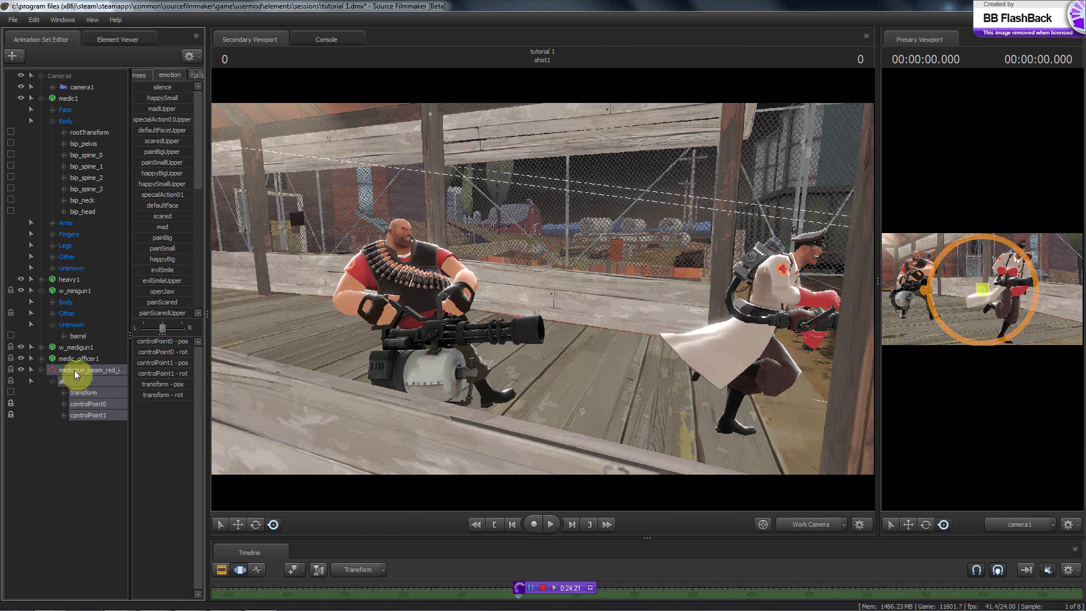
{"action": "left_click", "coordinate": [138, 75]}
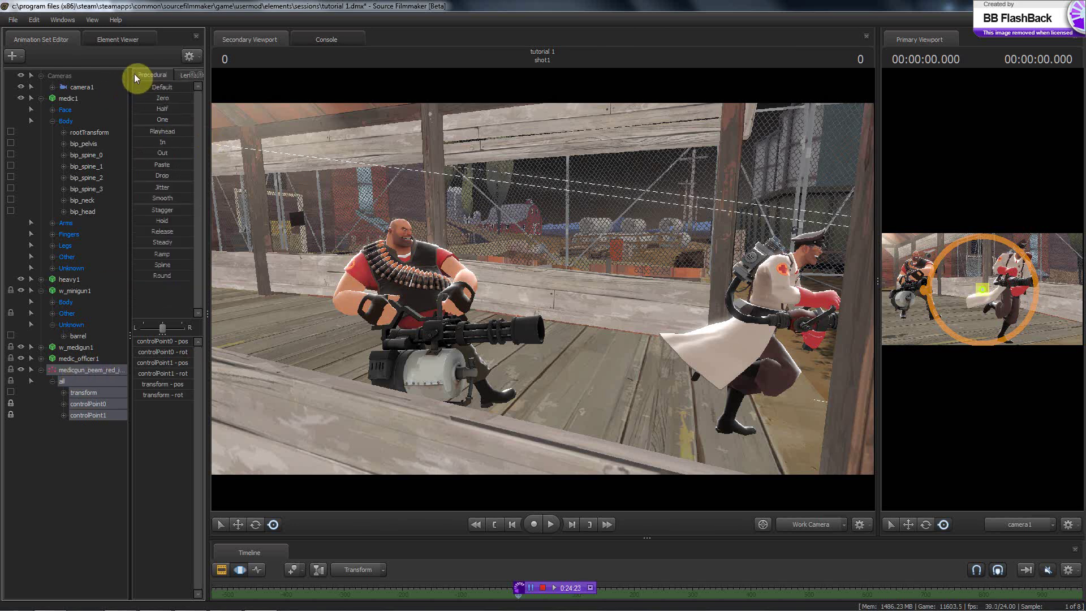
{"action": "left_click_drag", "start_coordinate": [139, 98], "coordinate": [337, 143]}
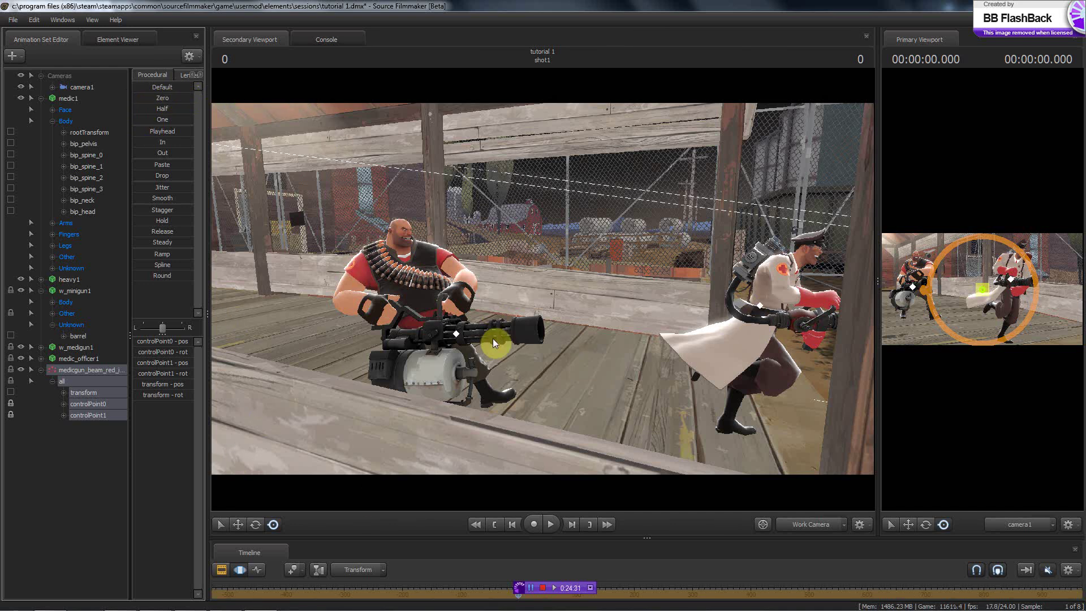
{"action": "key", "text": "Left"}
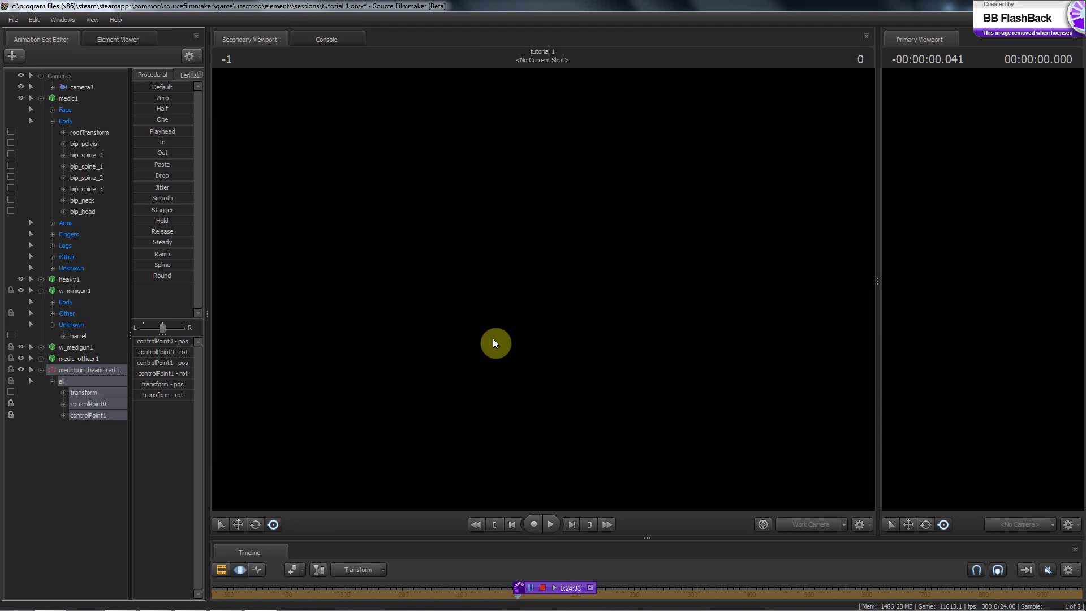
{"action": "key", "text": "Right"}
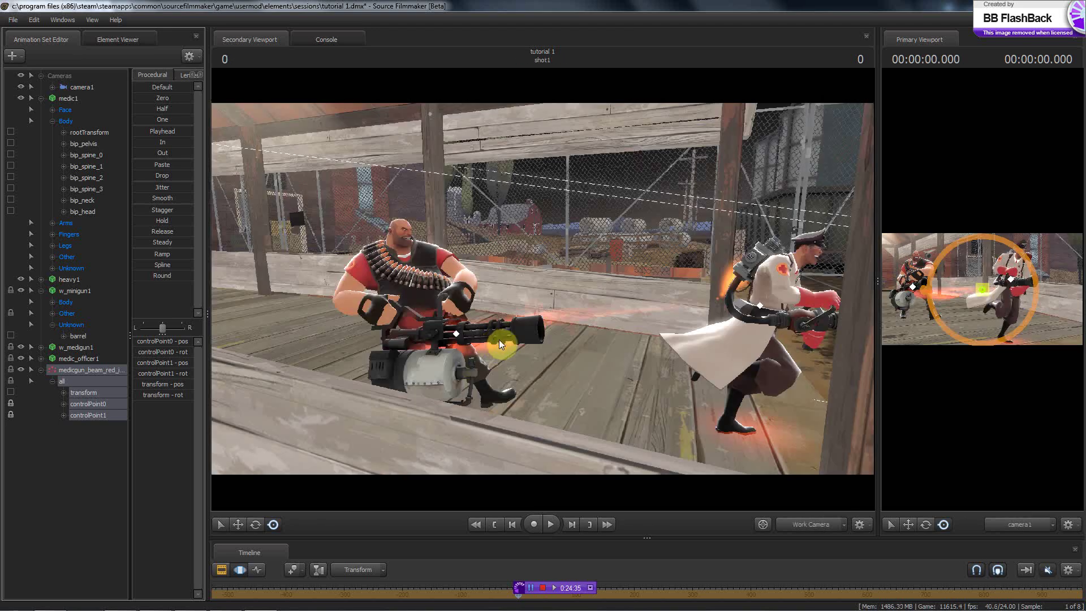
- Switch the work camera view to scene lighting and frame the beam between the Heavy and the Medic
{"action": "left_click_drag", "start_coordinate": [540, 366], "coordinate": [557, 284]}
{"action": "key", "text": "w"}
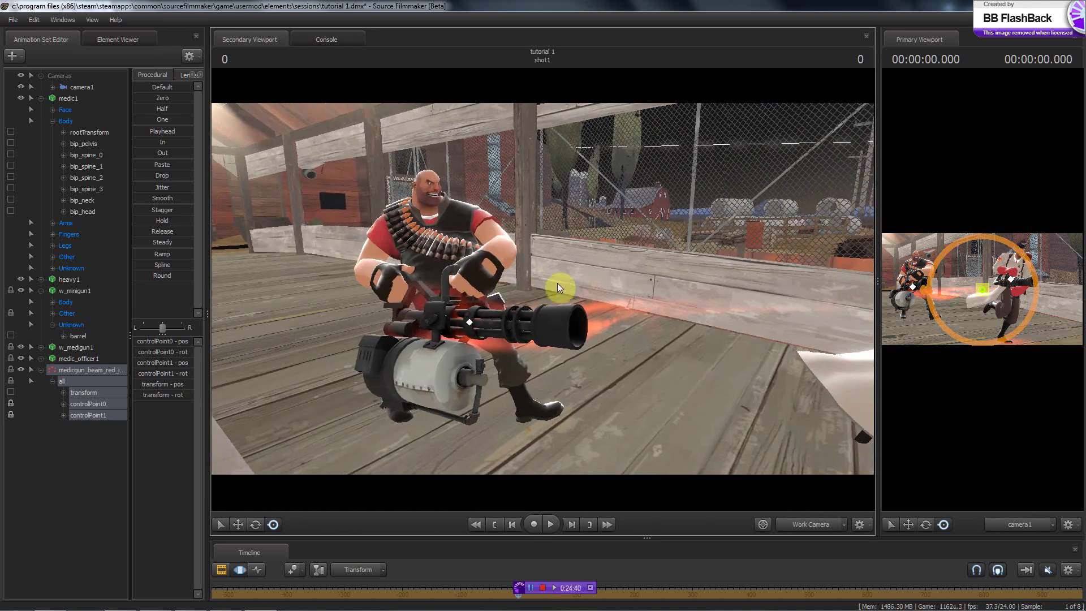
{"action": "right_click", "coordinate": [639, 284]}
{"action": "left_click", "coordinate": [668, 314]}
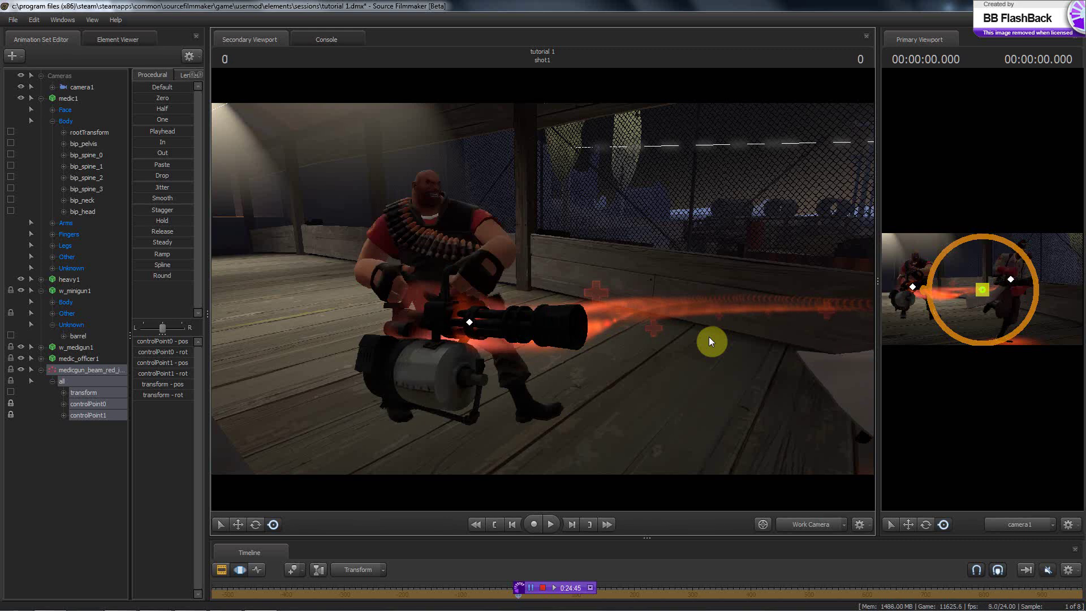
{"action": "left_click_drag", "start_coordinate": [711, 340], "coordinate": [543, 286]}
- Move the beam's controlPoint0 forward along the minigun barrel to just beyond its muzzle
{"action": "left_click", "coordinate": [102, 400]}
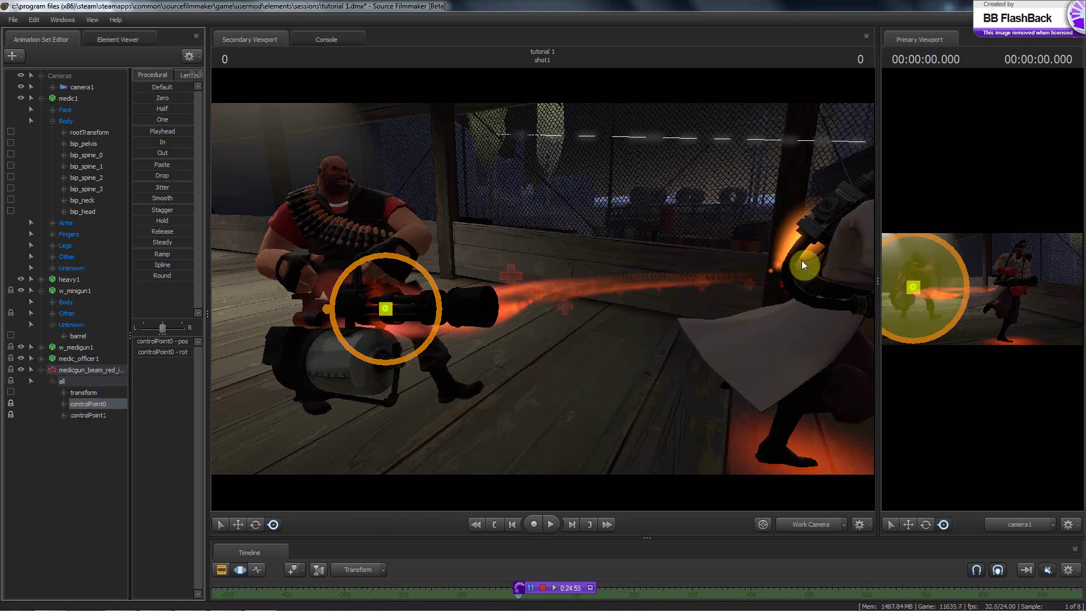
{"action": "left_click", "coordinate": [87, 403]}
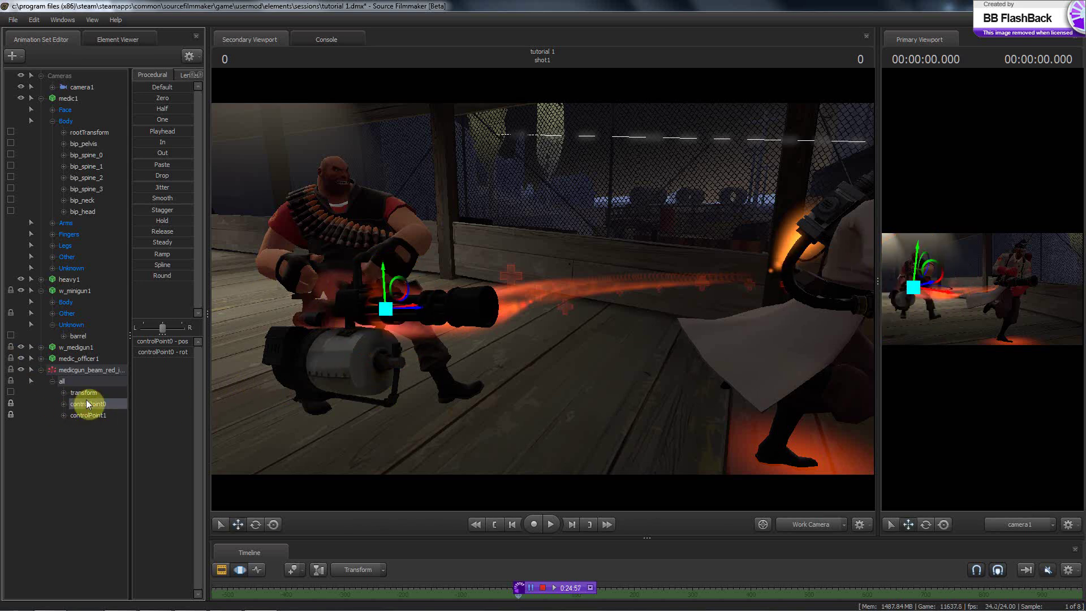
{"action": "left_click_drag", "start_coordinate": [414, 309], "coordinate": [496, 313]}
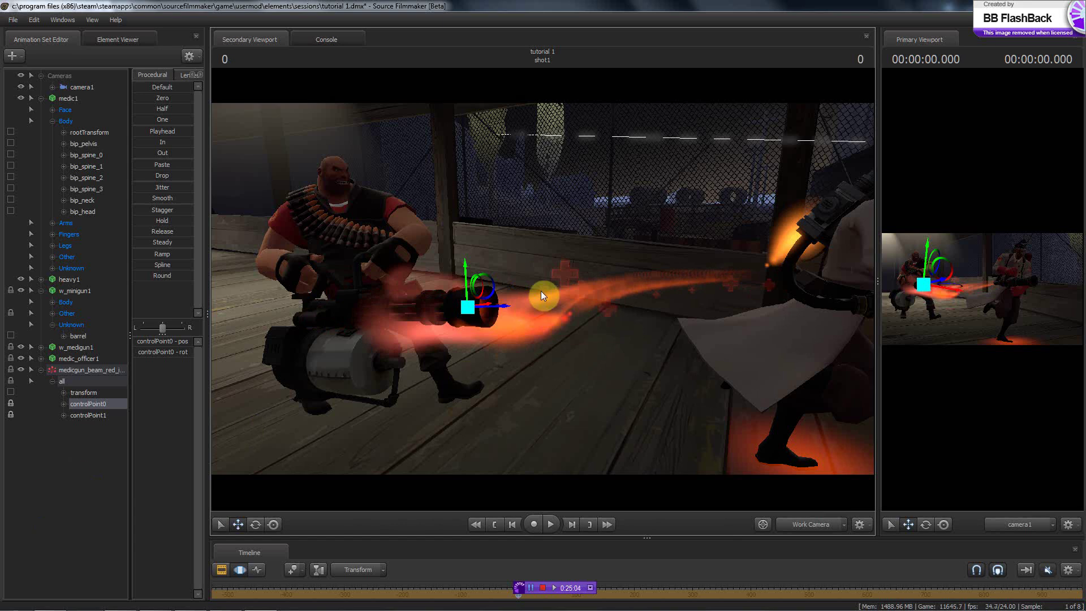
{"action": "left_click_drag", "start_coordinate": [510, 306], "coordinate": [535, 306]}
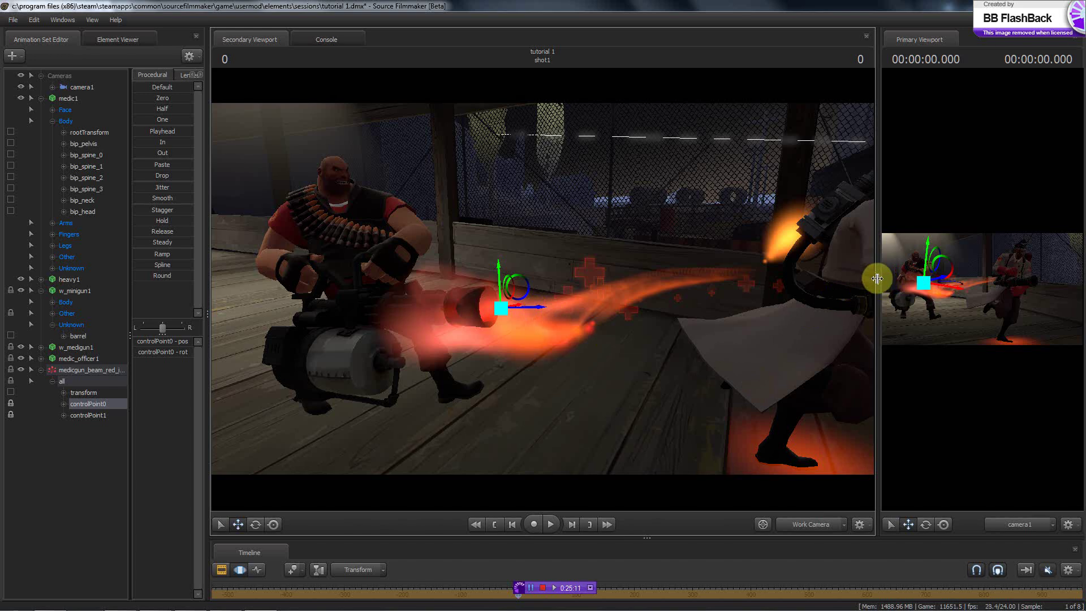
- Inspect the repositioned beam through camera1 and around both characters in the work camera
{"action": "left_click_drag", "start_coordinate": [875, 279], "coordinate": [372, 310]}
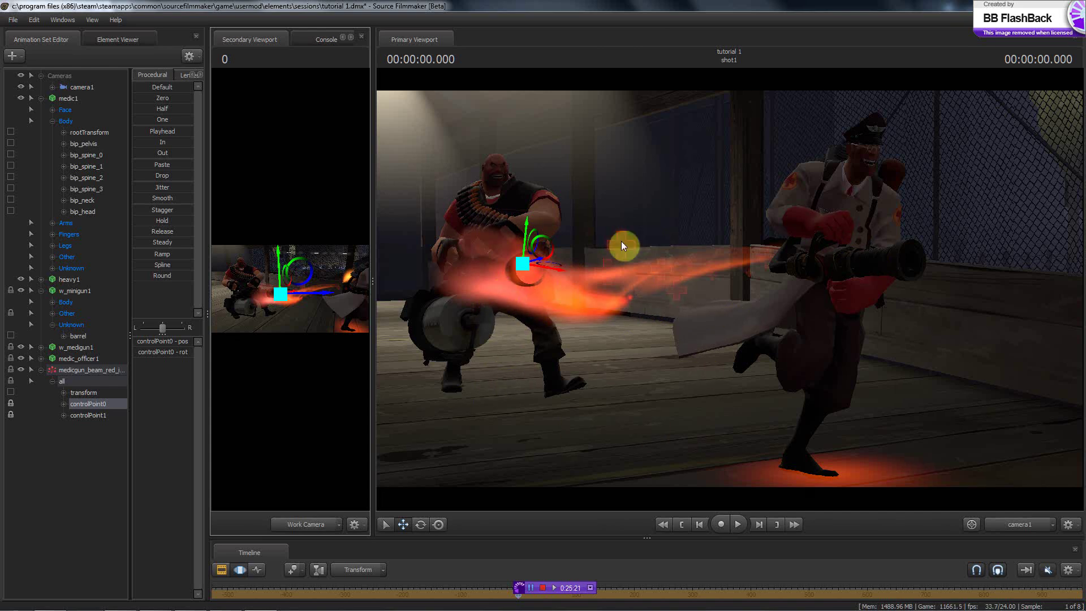
{"action": "left_click_drag", "start_coordinate": [368, 279], "coordinate": [923, 316]}
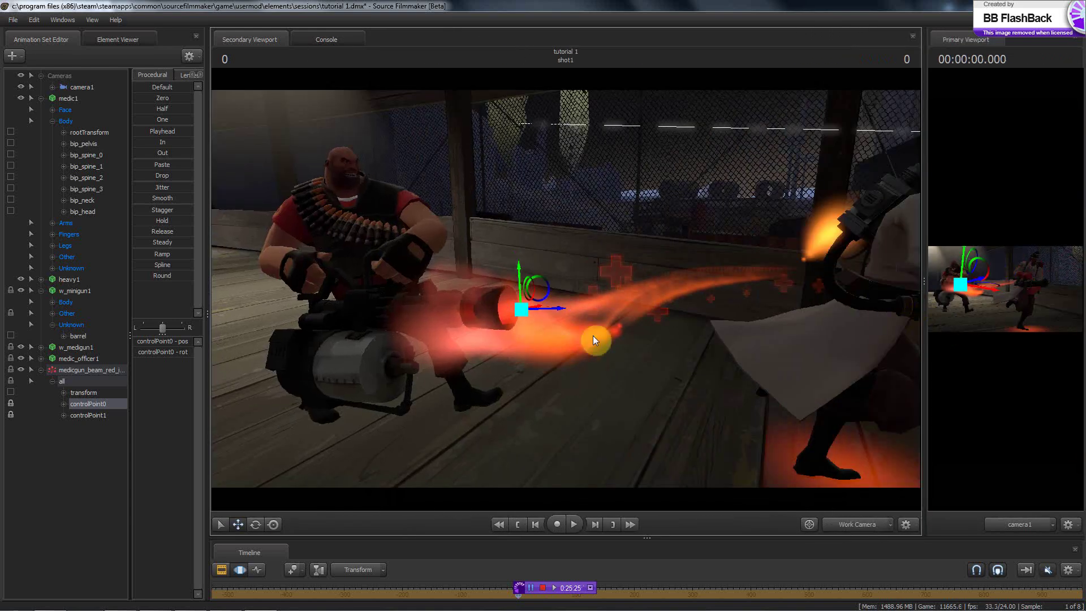
{"action": "left_click_drag", "start_coordinate": [592, 335], "coordinate": [566, 289]}
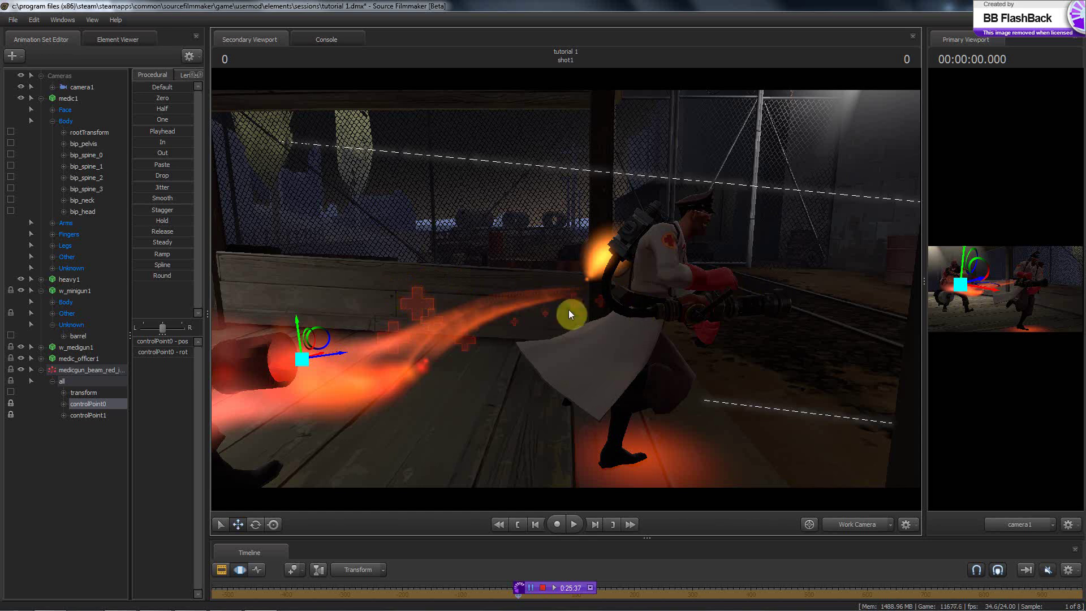
{"action": "left_click_drag", "start_coordinate": [569, 310], "coordinate": [565, 289]}
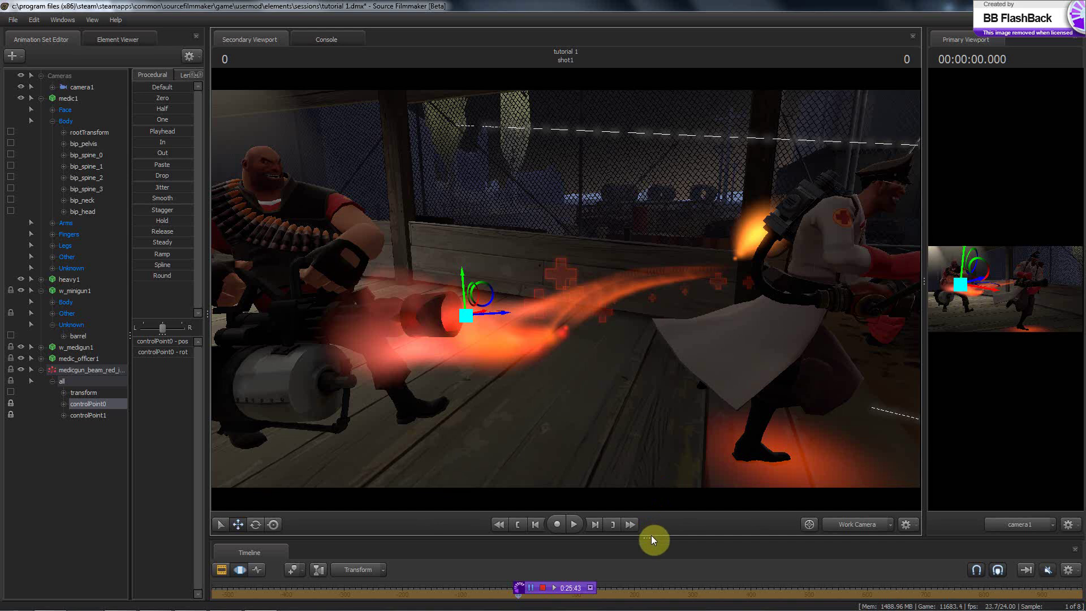
- Play the shot briefly with the camera1 view enlarged, and step the playhead to frame 4 for the beam's look
{"action": "left_click_drag", "start_coordinate": [650, 536], "coordinate": [654, 397]}
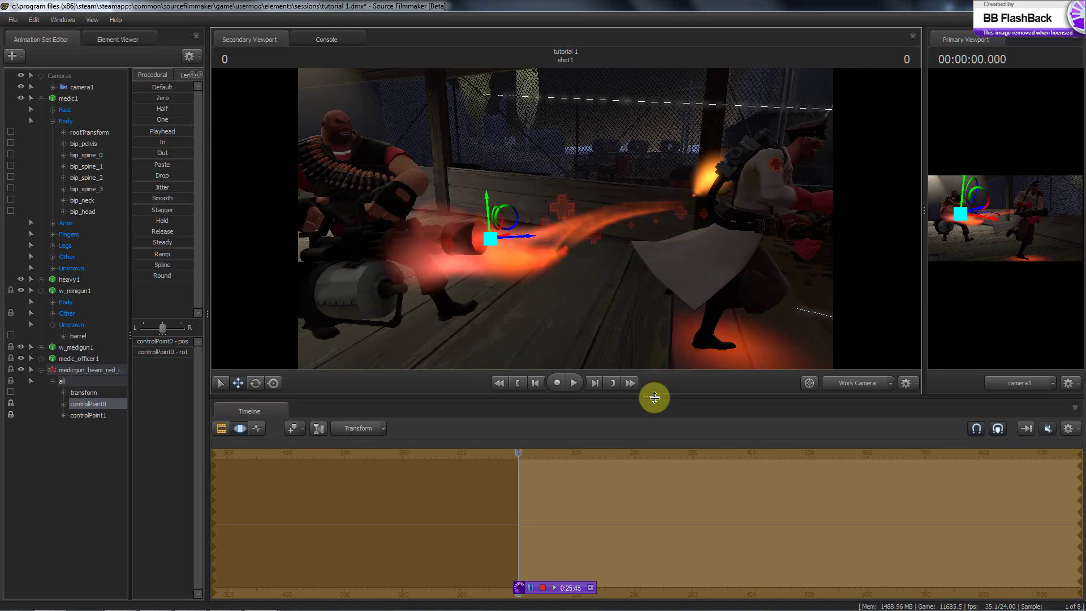
{"action": "key", "text": "space"}
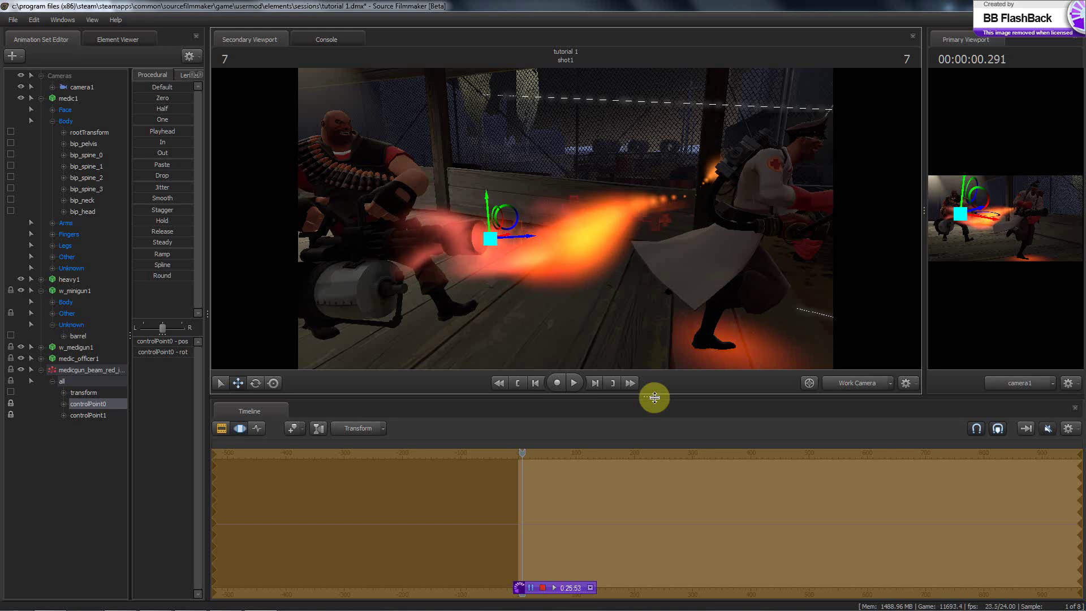
{"action": "left_click_drag", "start_coordinate": [924, 204], "coordinate": [491, 218]}
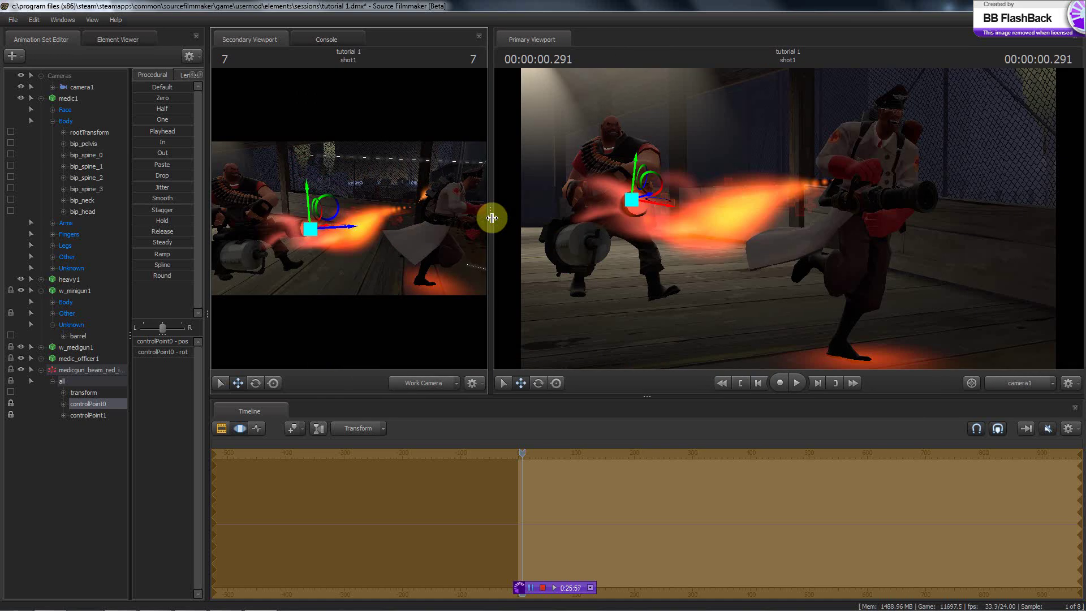
{"action": "key", "text": "Left"}
{"action": "key", "text": "Left"}
{"action": "key", "text": "Left"}
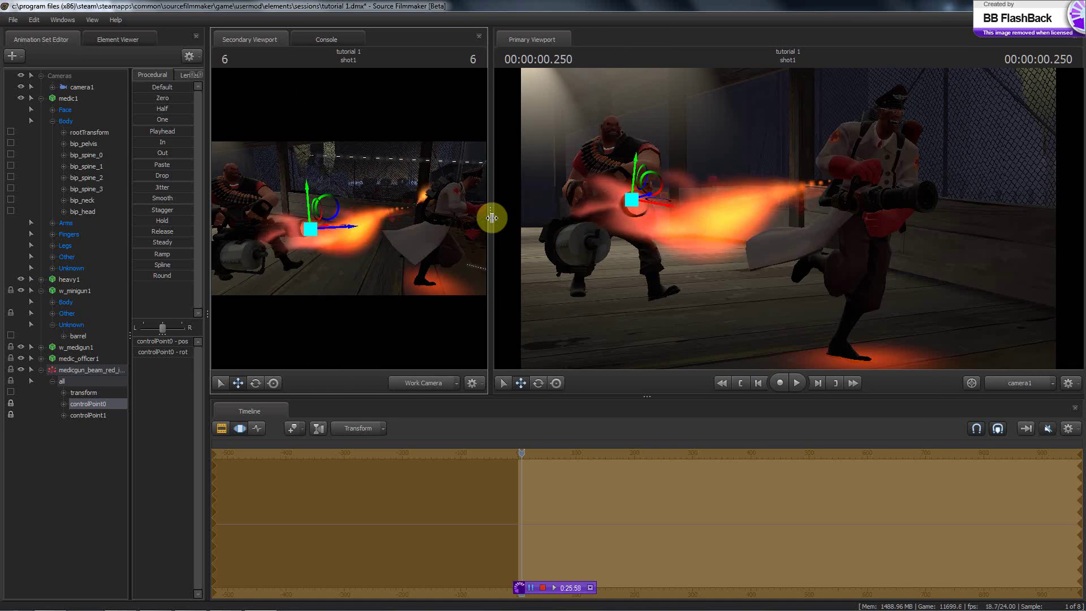
{"action": "key", "text": "Left"}
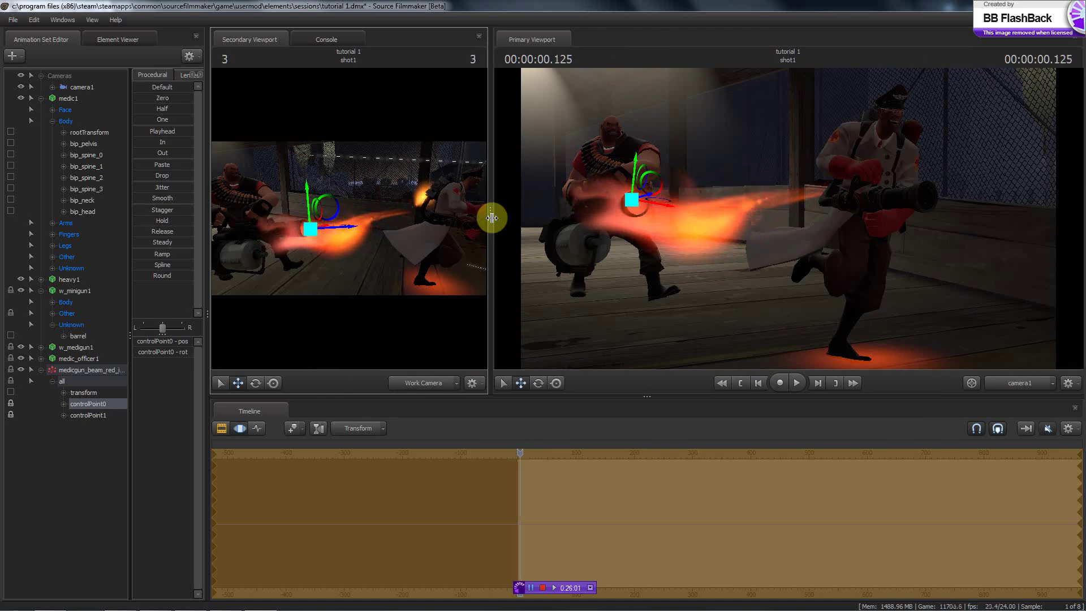
{"action": "key", "text": "Right"}
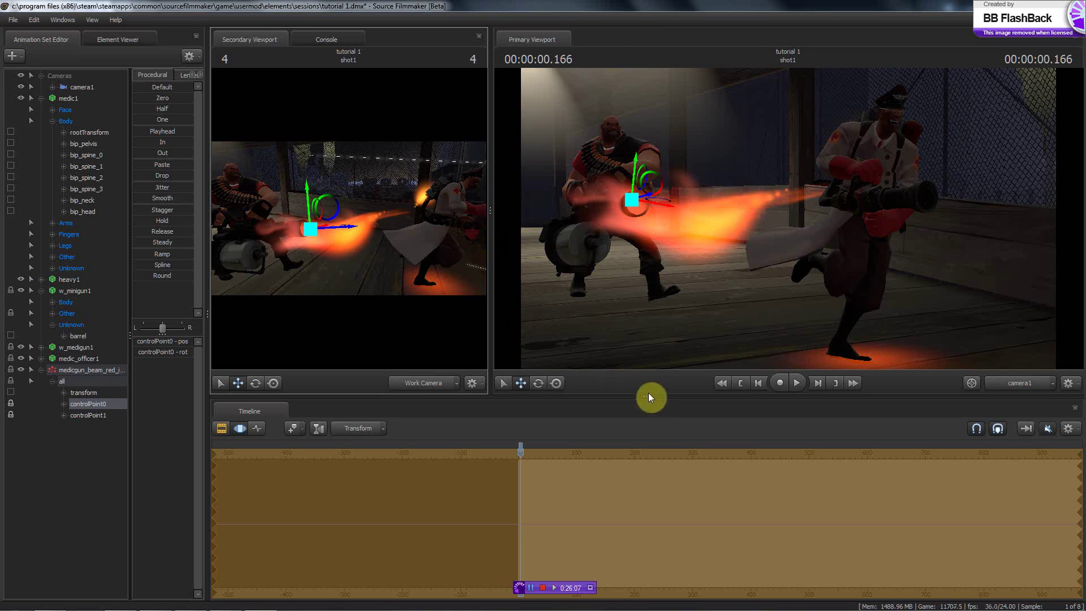
- Shrink the timeline area and widen the work camera viewport for further editing
{"action": "left_click_drag", "start_coordinate": [650, 396], "coordinate": [655, 534]}
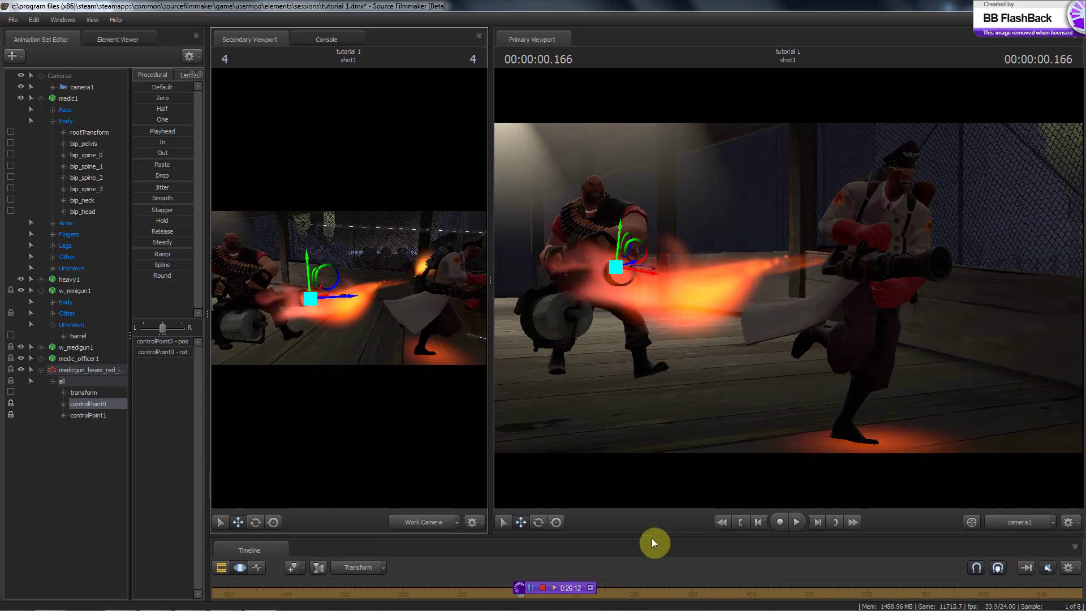
{"action": "left_click_drag", "start_coordinate": [650, 538], "coordinate": [677, 482]}
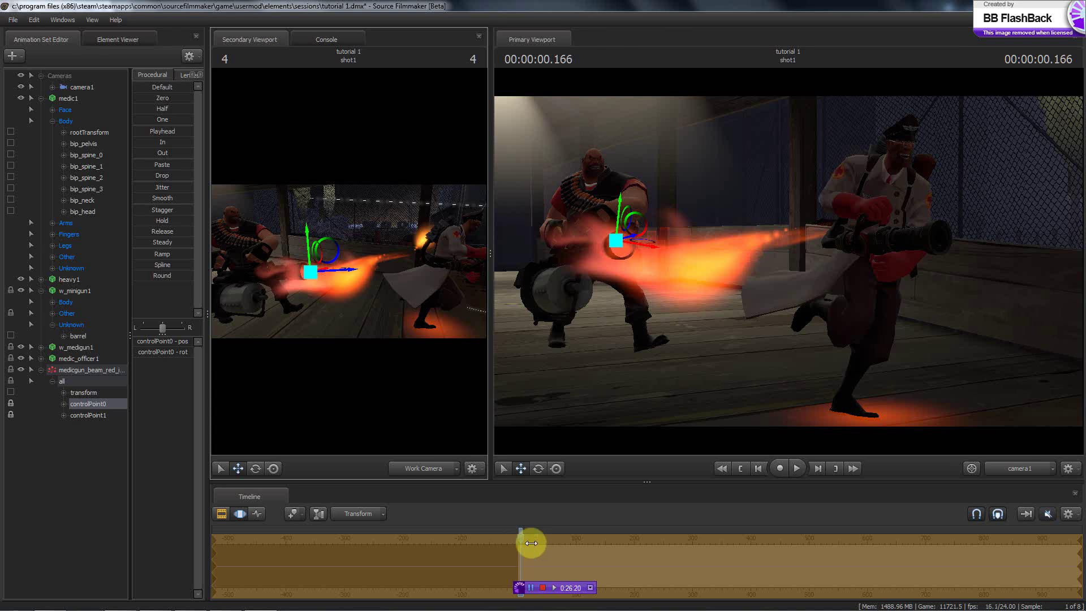
{"action": "left_click_drag", "start_coordinate": [655, 484], "coordinate": [655, 530]}
{"action": "left_click_drag", "start_coordinate": [492, 273], "coordinate": [813, 275]}
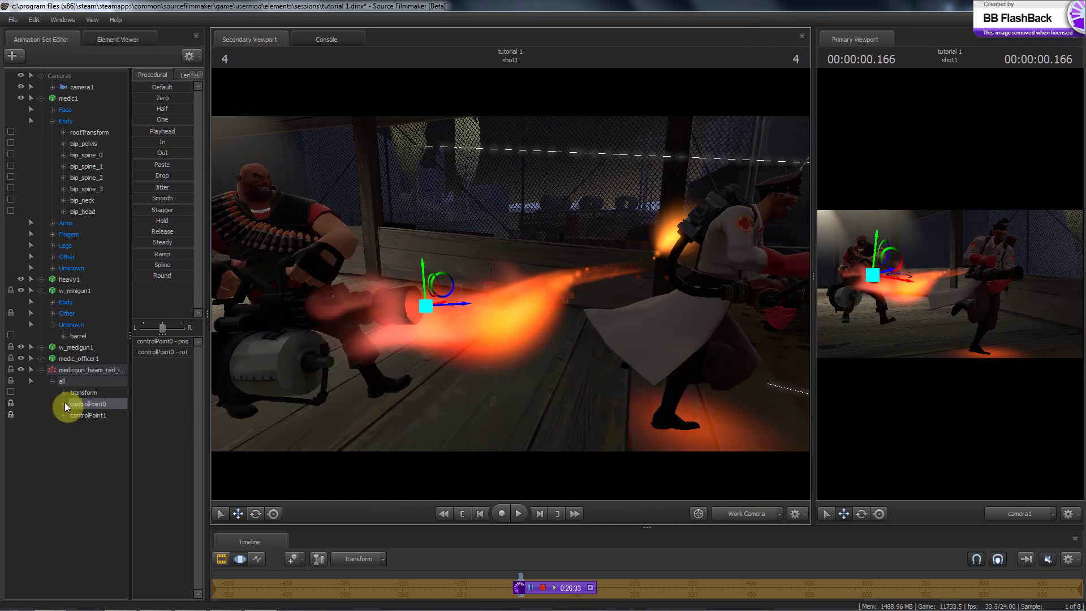
- Start a new particle system animation set from medicgun_beam.pcf, using the medicgun_invulnstatus_fullcharge_red definition
{"action": "left_click", "coordinate": [41, 369]}
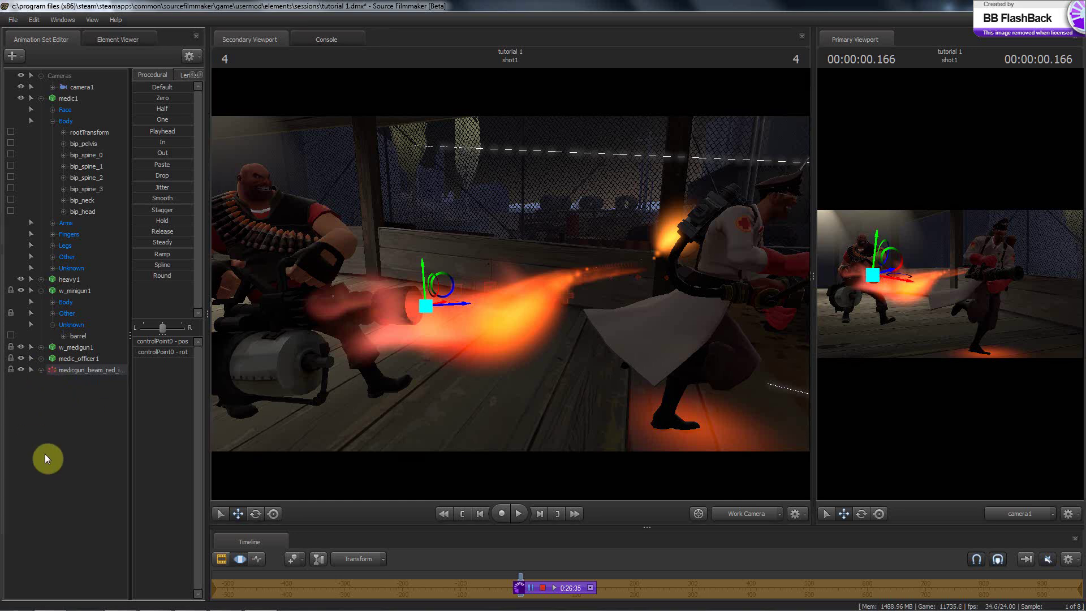
{"action": "right_click", "coordinate": [63, 410]}
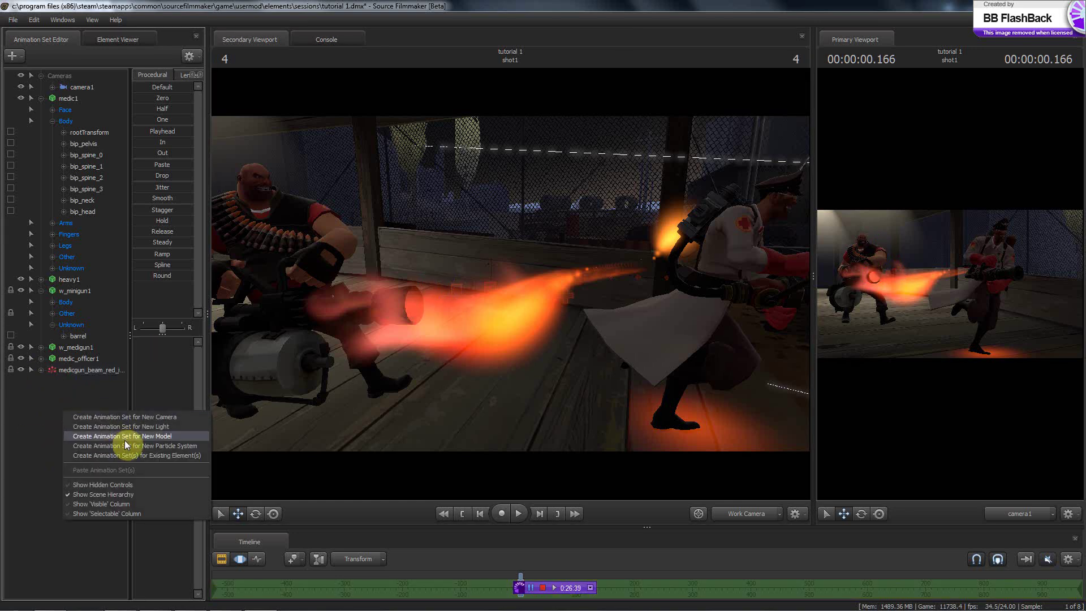
{"action": "left_click", "coordinate": [125, 446]}
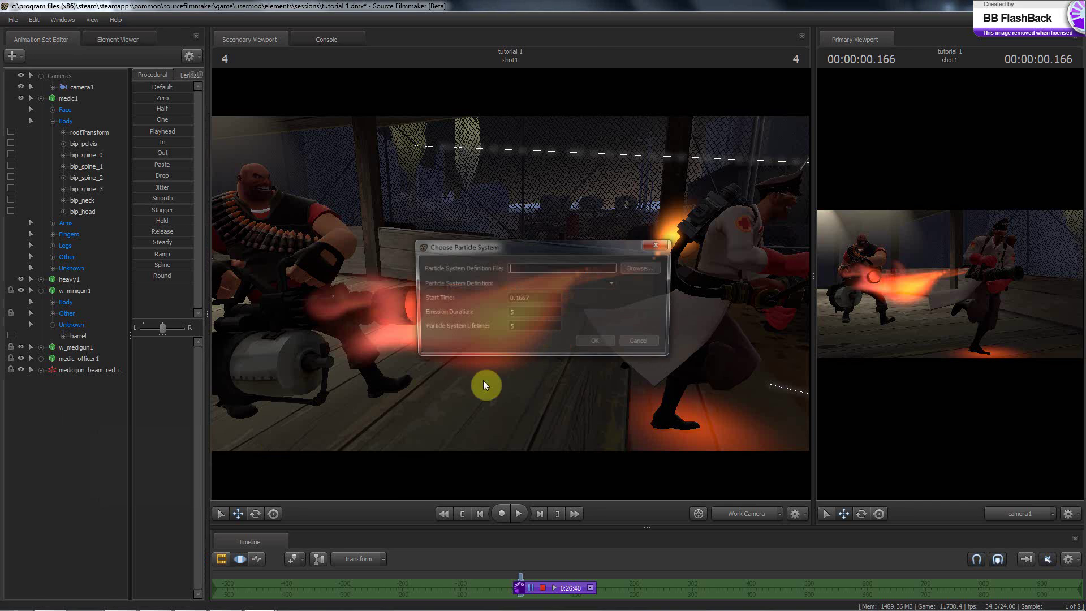
{"action": "left_click", "coordinate": [636, 267]}
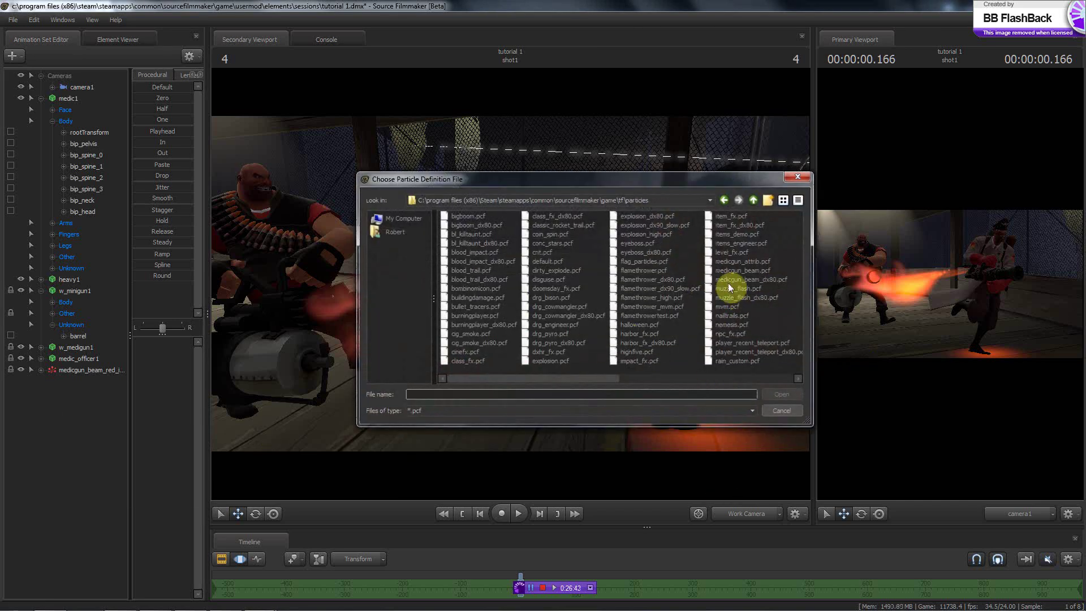
{"action": "double_click", "coordinate": [736, 270]}
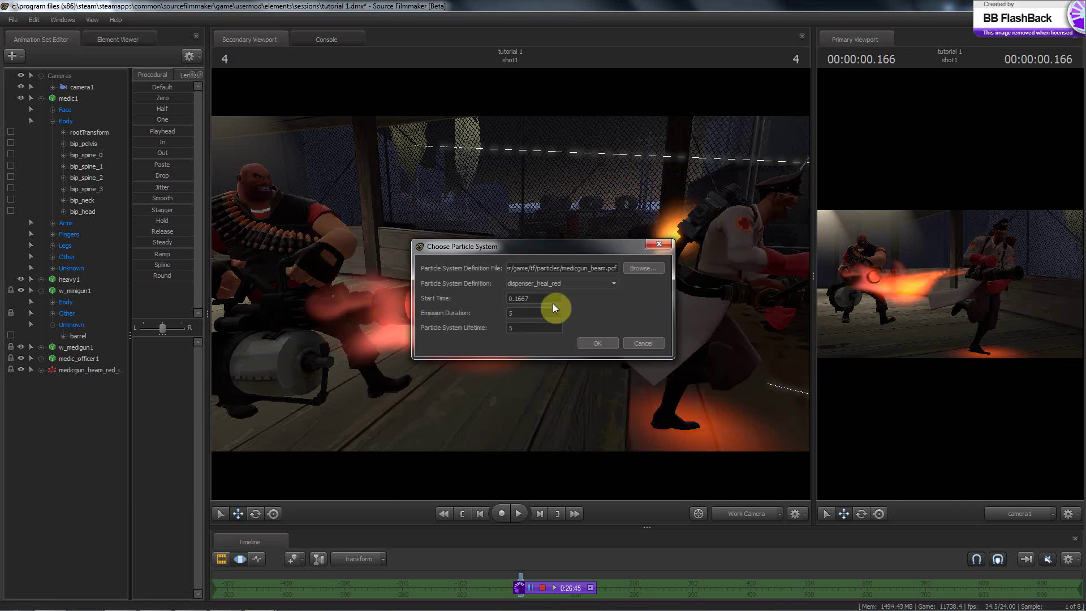
{"action": "left_click", "coordinate": [553, 283]}
{"action": "scroll", "coordinate": [588, 308], "scroll_direction": "down", "scroll_amount": 3}
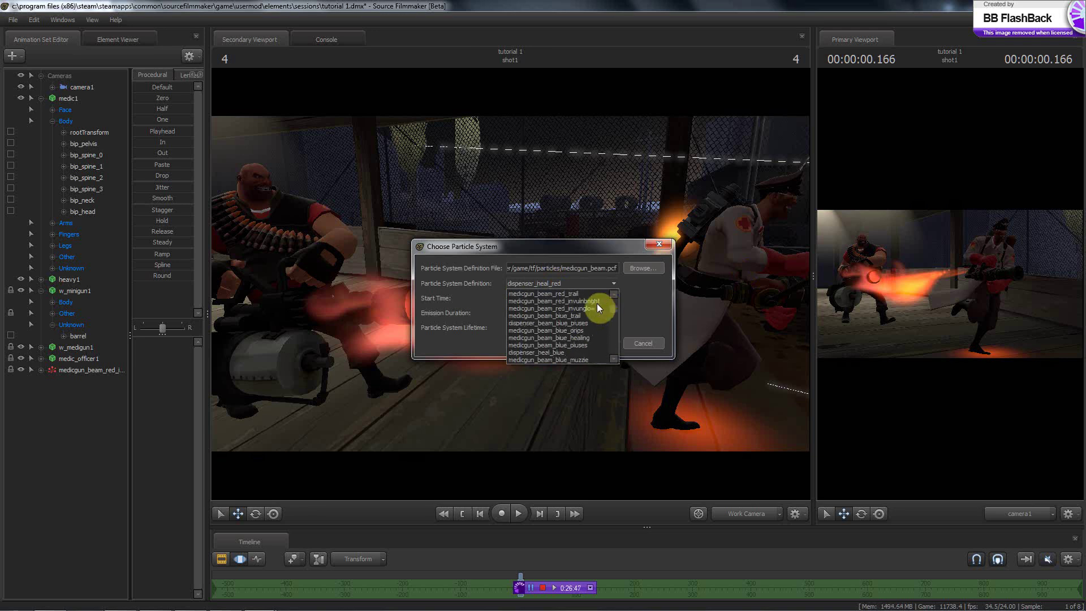
{"action": "scroll", "coordinate": [592, 305], "scroll_direction": "down", "scroll_amount": 5}
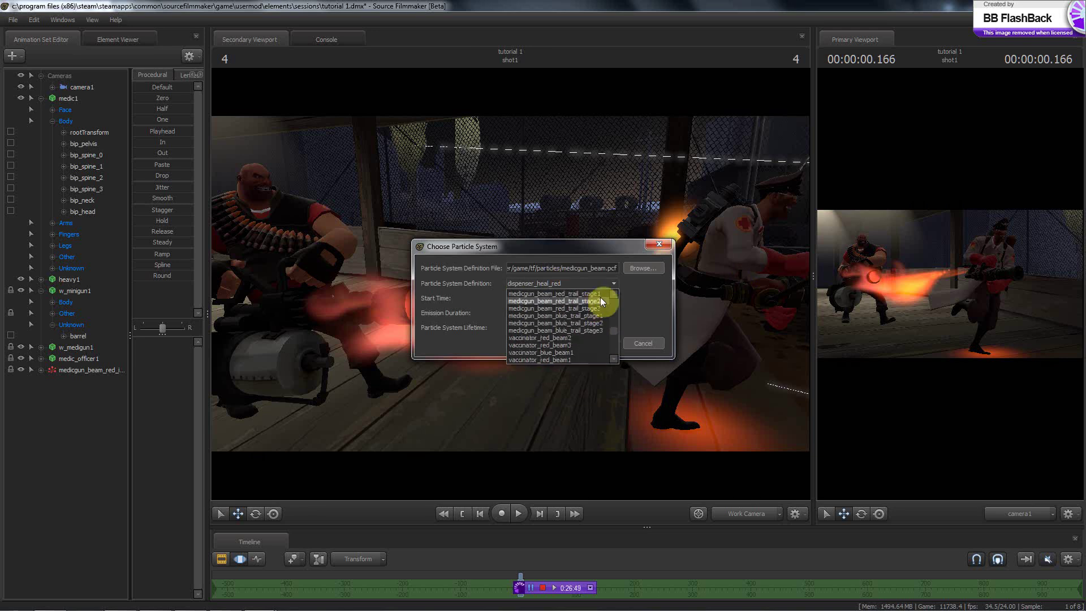
{"action": "scroll", "coordinate": [592, 311], "scroll_direction": "up", "scroll_amount": 5}
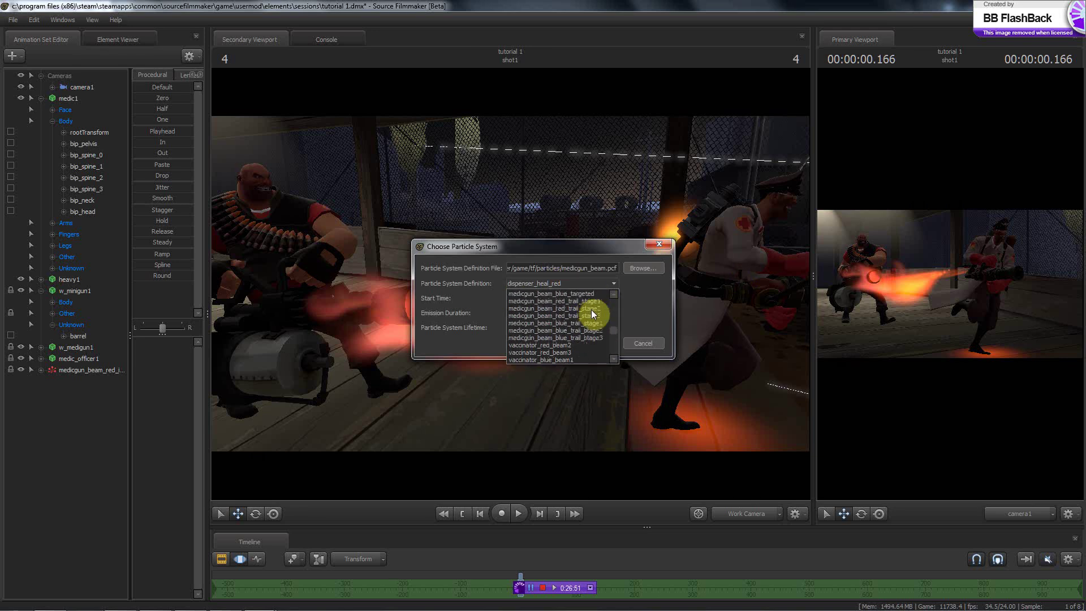
{"action": "scroll", "coordinate": [592, 315], "scroll_direction": "up", "scroll_amount": 2}
{"action": "scroll", "coordinate": [591, 315], "scroll_direction": "up", "scroll_amount": 1}
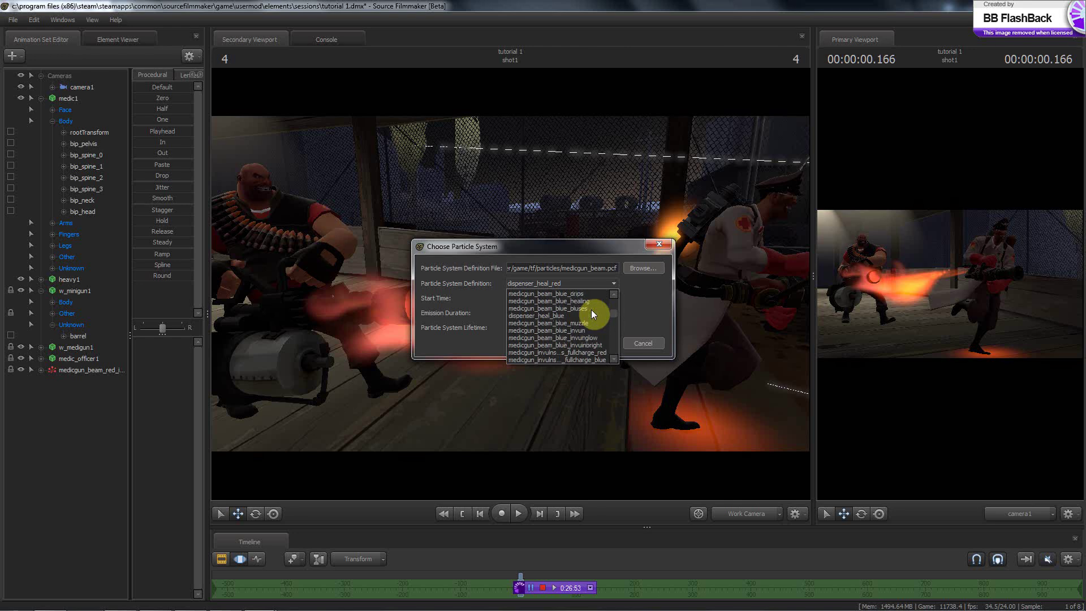
{"action": "left_click", "coordinate": [589, 352]}
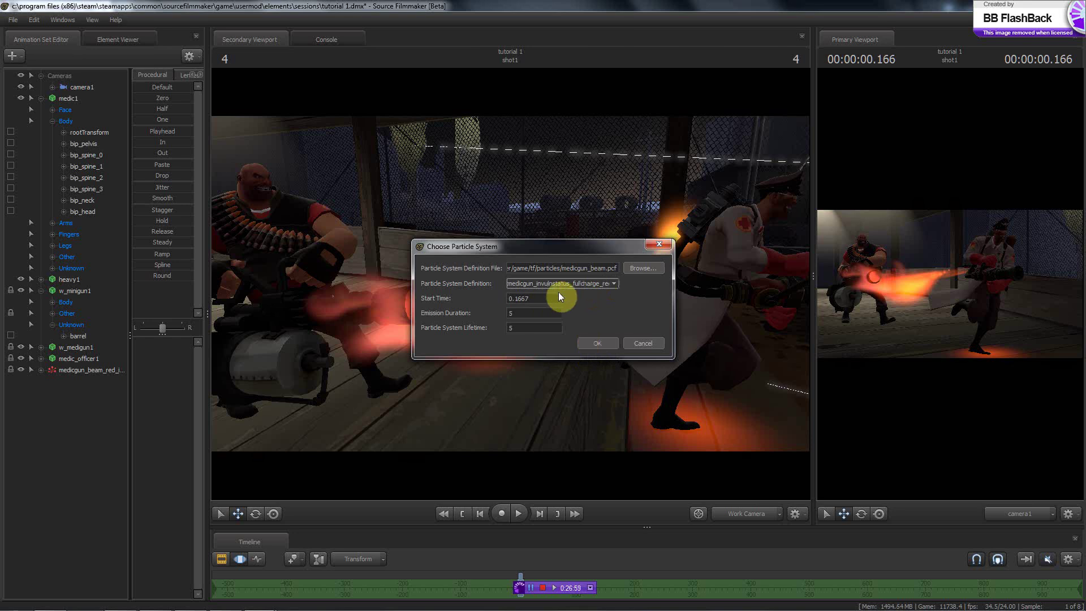
- Set the particle system's start time to -5 and its emission duration and lifetime to 10, and create it
{"action": "left_click", "coordinate": [517, 298]}
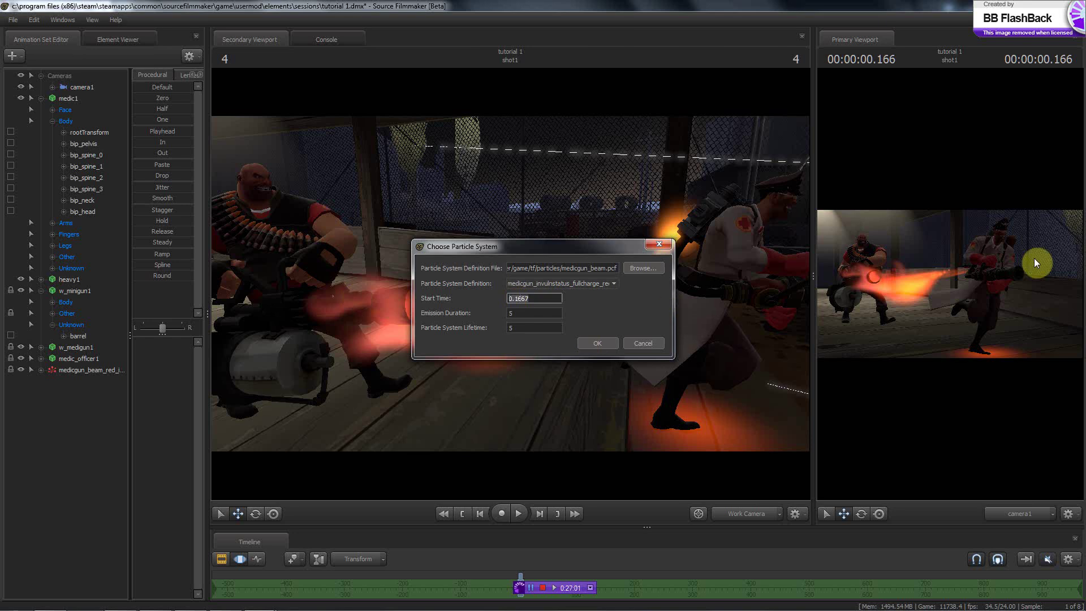
{"action": "type", "text": "-5"}
{"action": "key", "text": "Tab"}
{"action": "type", "text": "10"}
{"action": "key", "text": "Tab"}
{"action": "type", "text": "10"}
{"action": "left_click", "coordinate": [588, 346]}
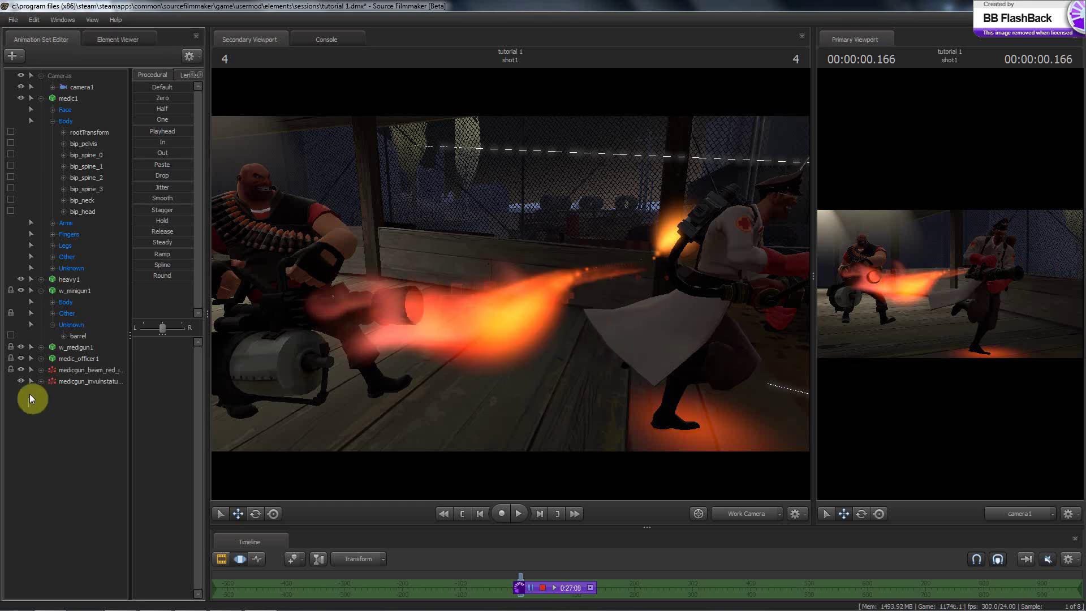
- Lock the new effect's controlPoint0 to the red beam's controlPoint0 and zero its transform so it snaps there
{"action": "left_click", "coordinate": [42, 382]}
{"action": "left_click", "coordinate": [83, 417]}
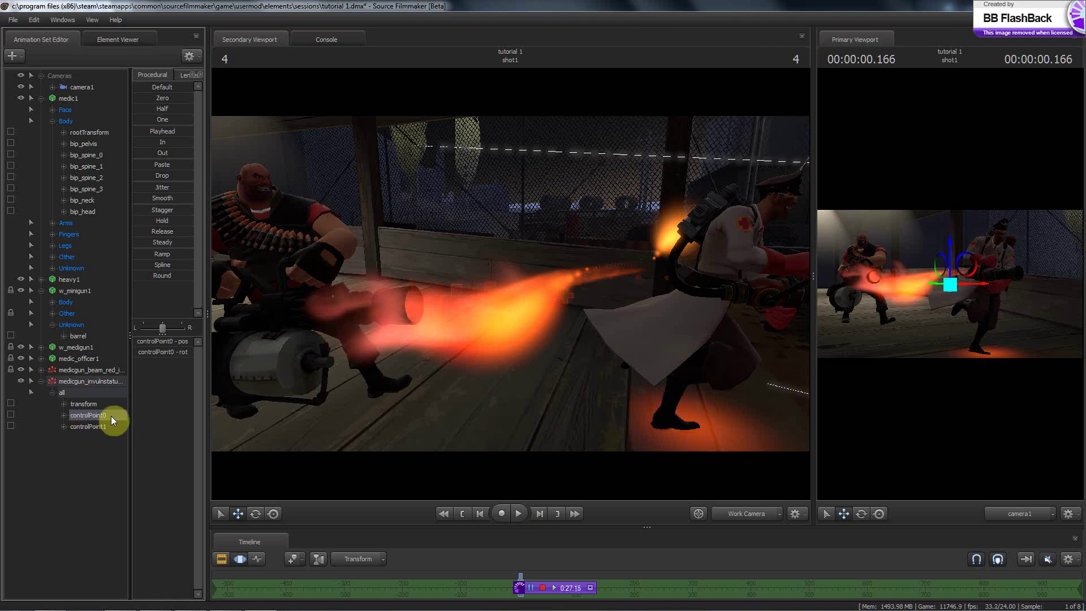
{"action": "left_click", "coordinate": [41, 370]}
{"action": "left_click", "coordinate": [52, 381]}
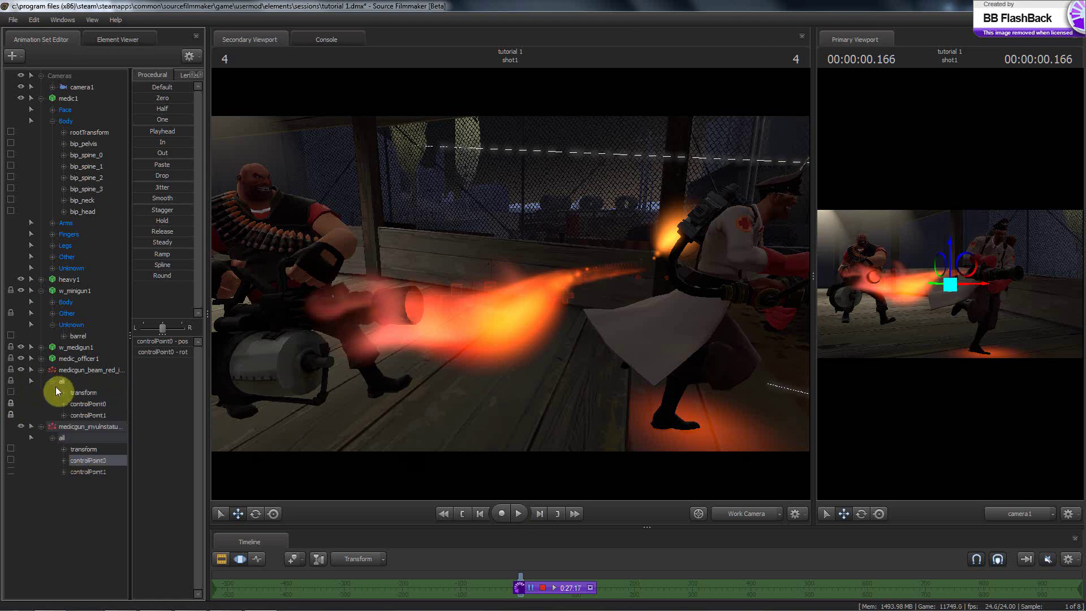
{"action": "left_click", "coordinate": [94, 402]}
{"action": "left_click_drag", "start_coordinate": [94, 401], "coordinate": [87, 459]}
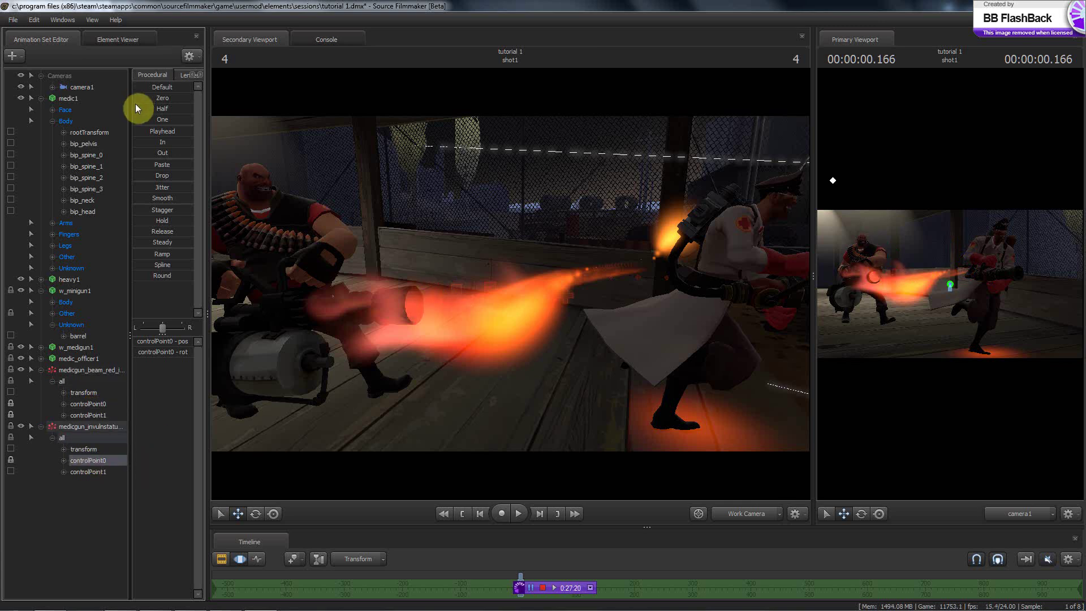
{"action": "left_click", "coordinate": [162, 97]}
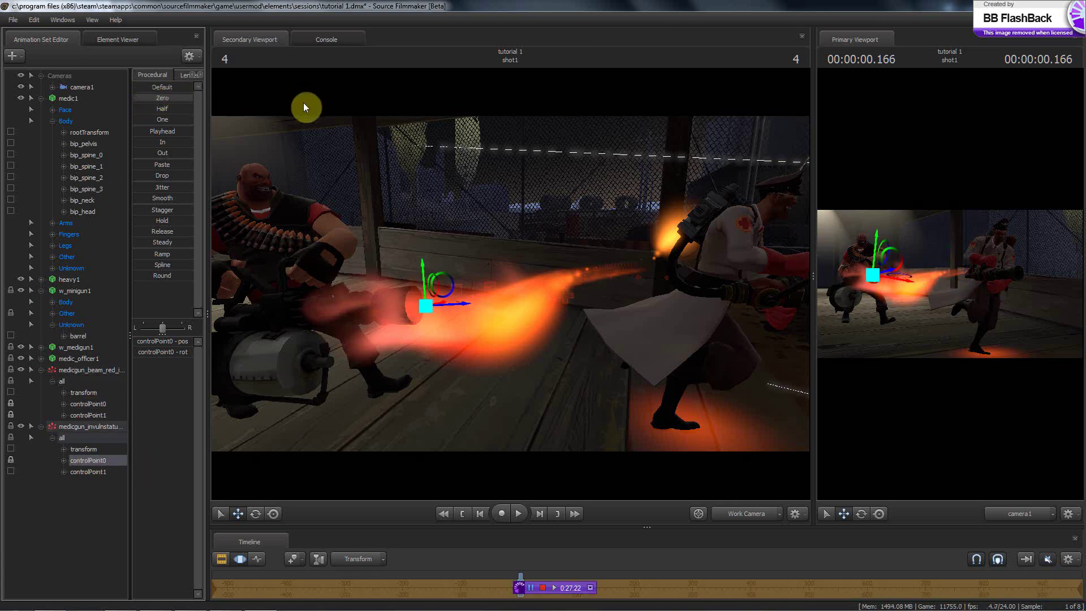
- Step the playhead back to frame 0 and enlarge the camera1 view to check the full-charge effect without manipulators
{"action": "key", "text": "Left"}
{"action": "key", "text": "Left"}
{"action": "key", "text": "Left"}
{"action": "key", "text": "Left"}
{"action": "key", "text": "Left"}
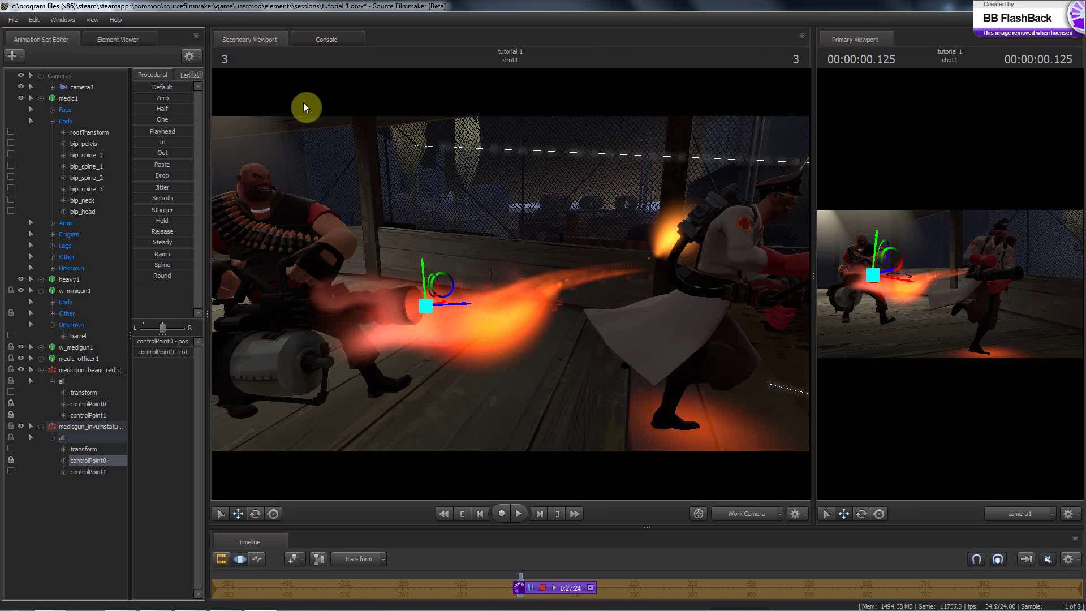
{"action": "key", "text": "Right"}
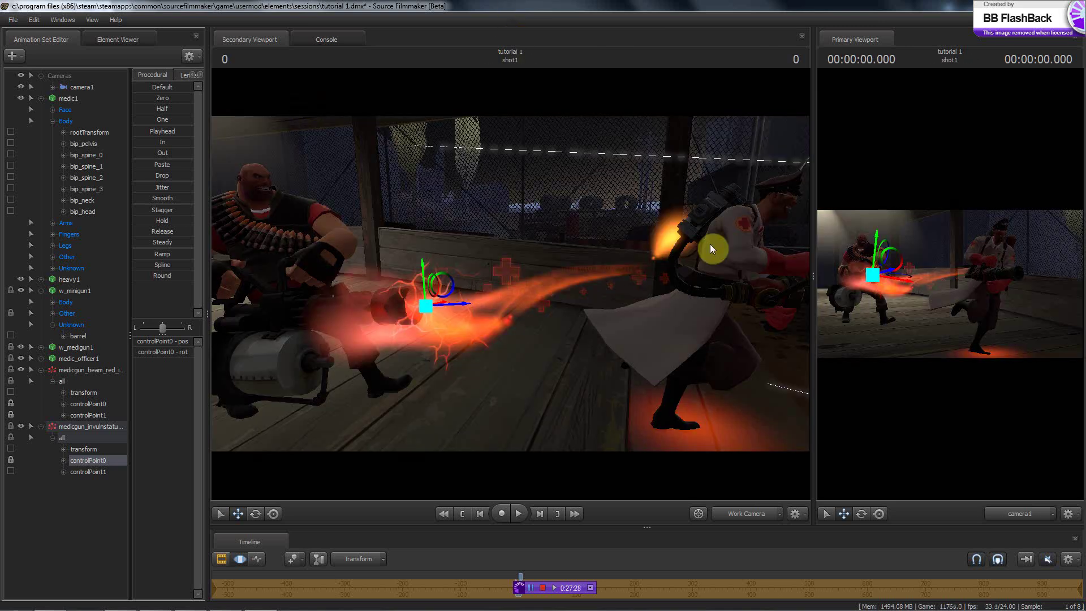
{"action": "left_click_drag", "start_coordinate": [812, 262], "coordinate": [425, 285]}
{"action": "left_click", "coordinate": [63, 524]}
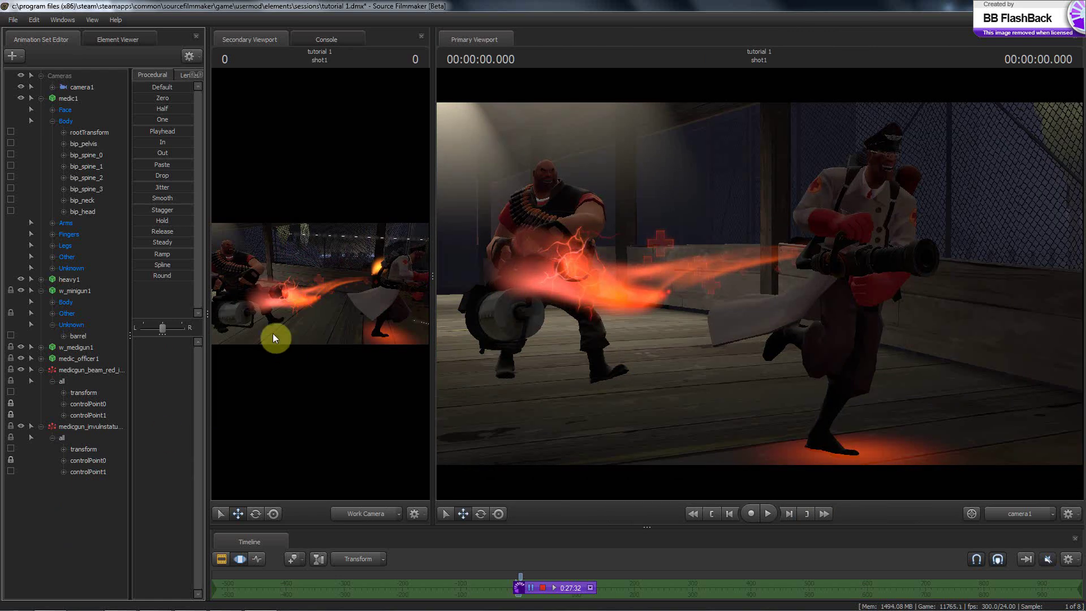
- Move the full-charge effect's controlPoint0 slightly back along the minigun barrel toward the Heavy
{"action": "left_click", "coordinate": [83, 459]}
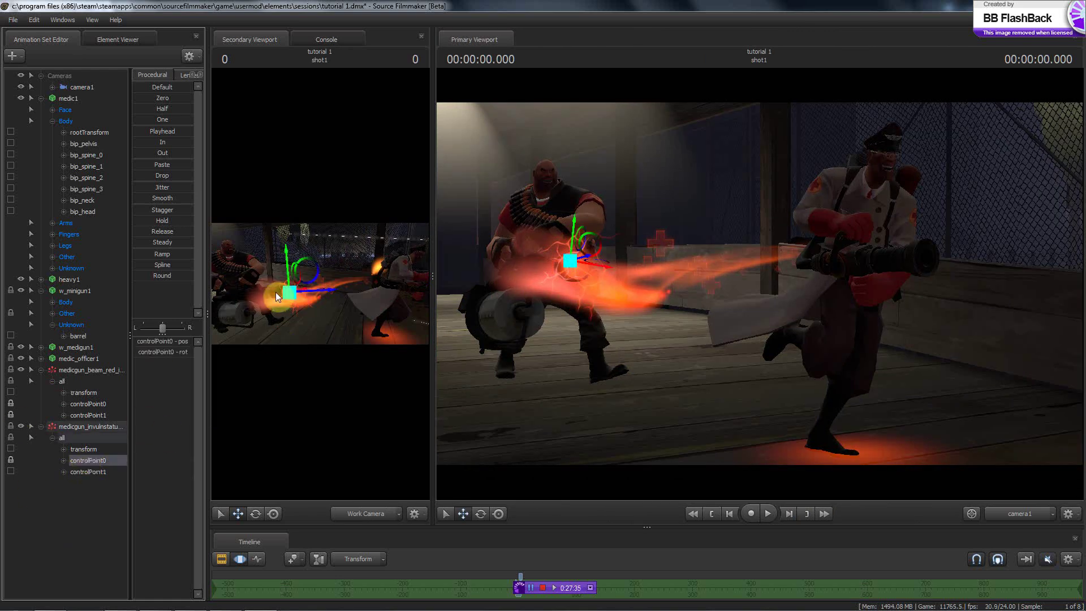
{"action": "left_click", "coordinate": [323, 290]}
{"action": "left_click_drag", "start_coordinate": [320, 290], "coordinate": [315, 290]}
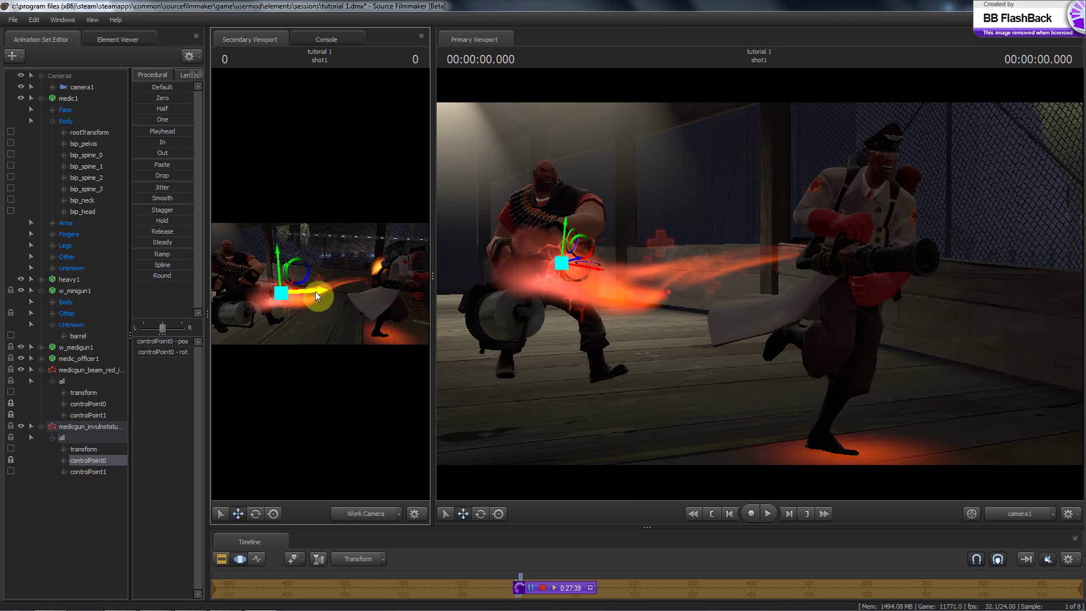
{"action": "left_click_drag", "start_coordinate": [315, 291], "coordinate": [304, 294]}
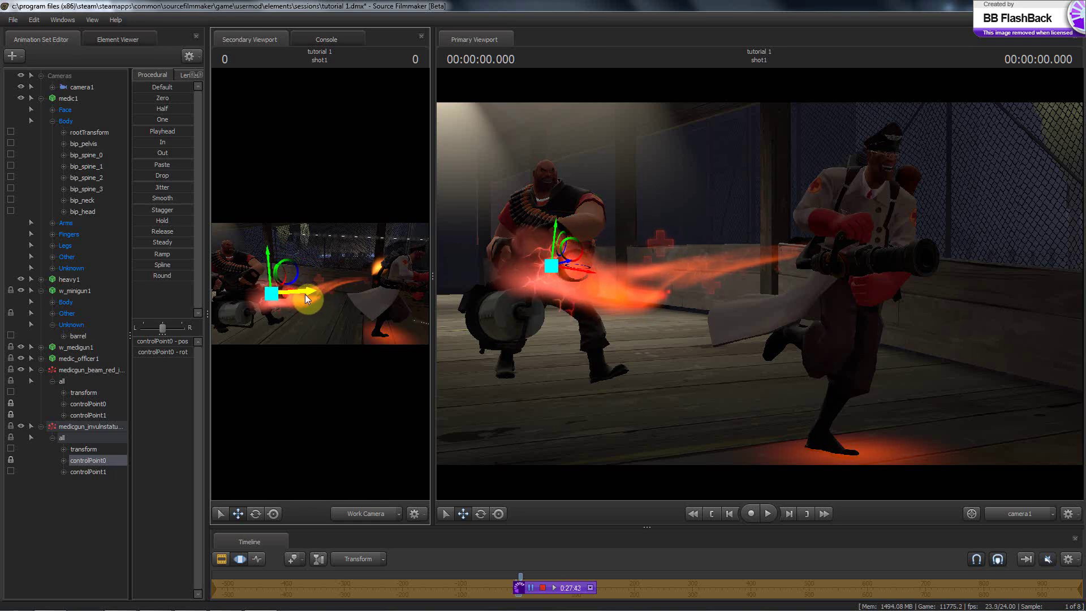
{"action": "left_click_drag", "start_coordinate": [304, 294], "coordinate": [311, 296]}
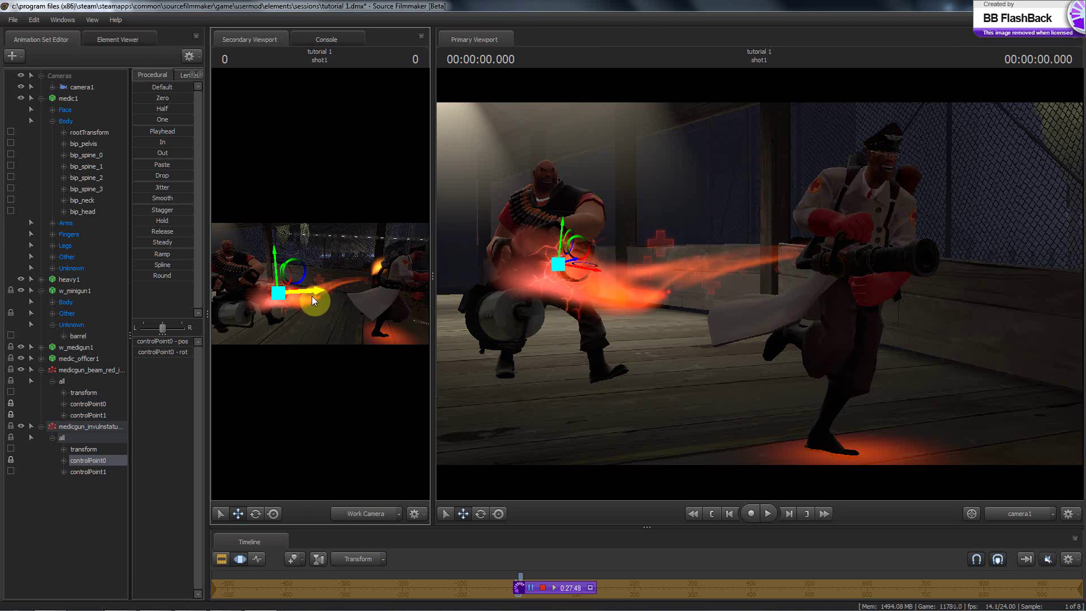
- Enlarge the work camera view and inspect the repositioned full-charge effect from several angles around the Heavy and Medic
{"action": "left_click_drag", "start_coordinate": [433, 272], "coordinate": [860, 330]}
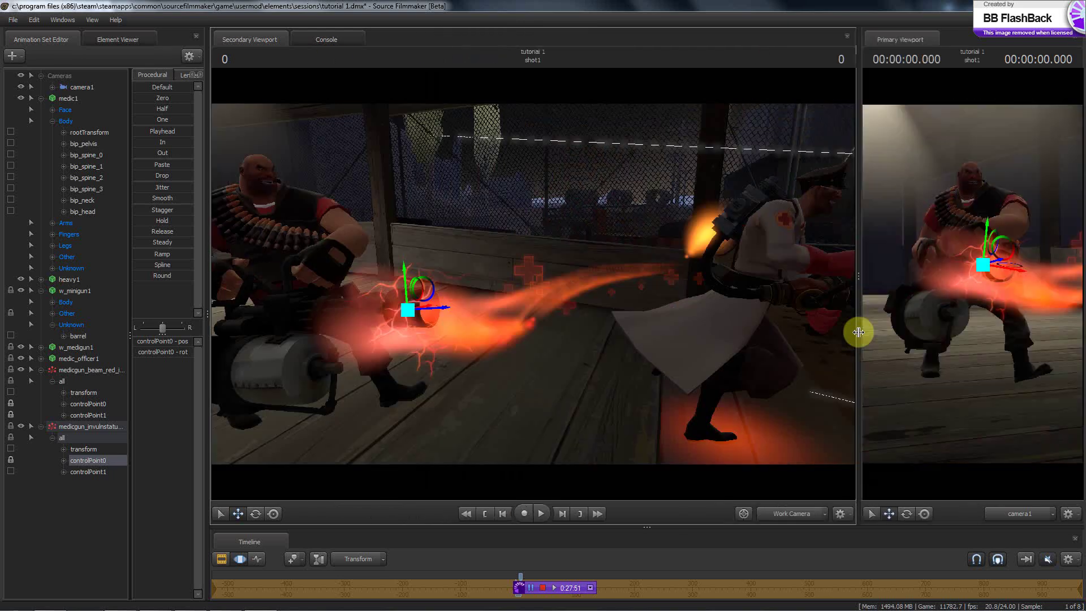
{"action": "left_click_drag", "start_coordinate": [487, 284], "coordinate": [547, 335]}
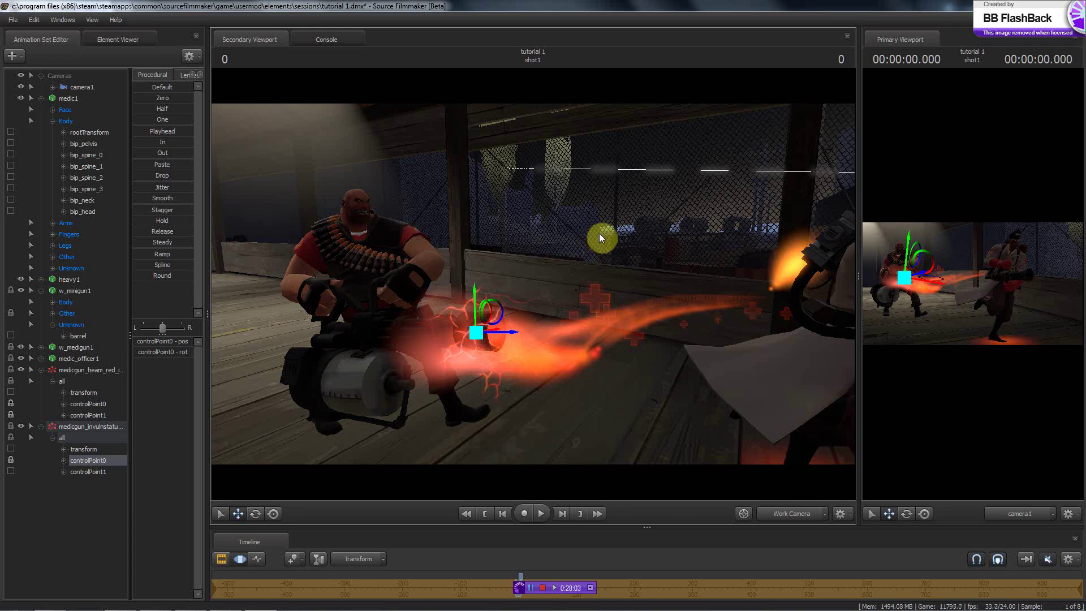
{"action": "left_click_drag", "start_coordinate": [492, 309], "coordinate": [532, 280]}
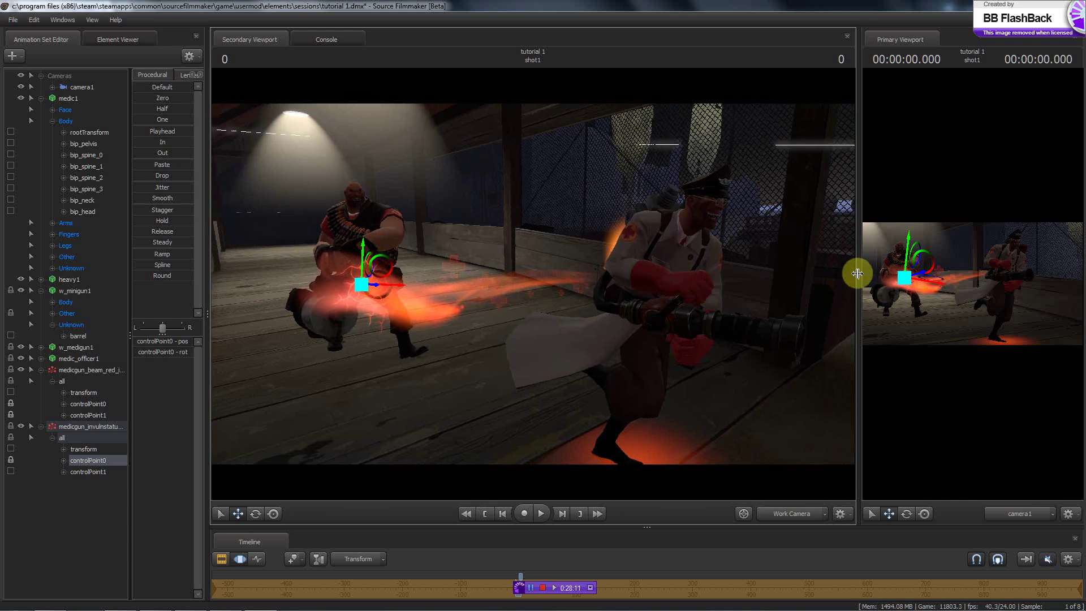
- Enlarge the camera1 view, play the shot briefly to frame 4, and make the timeline area slightly taller
{"action": "left_click_drag", "start_coordinate": [857, 273], "coordinate": [384, 286]}
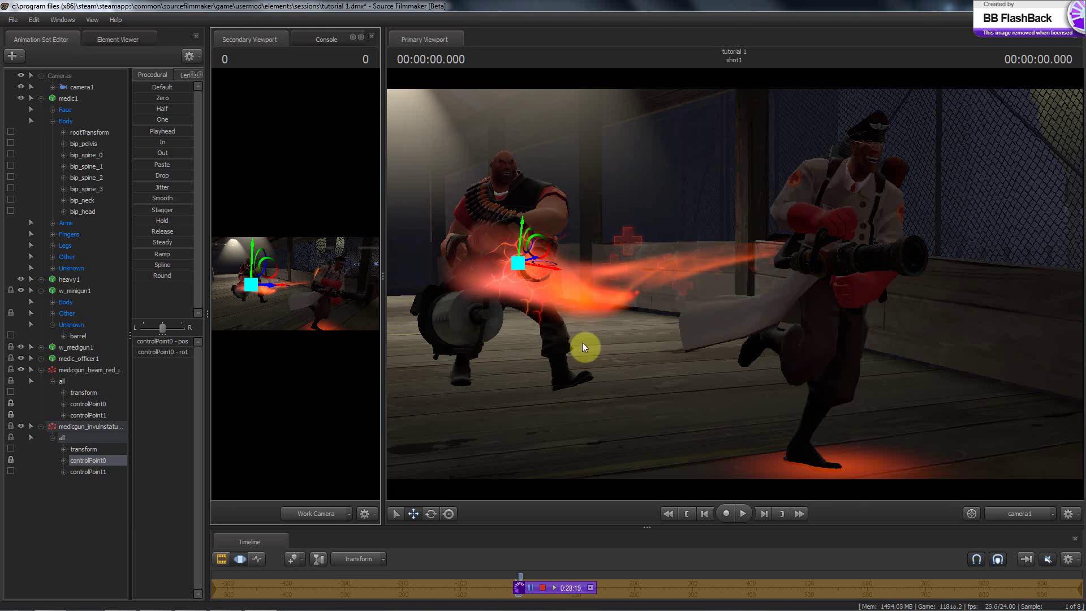
{"action": "key", "text": "space"}
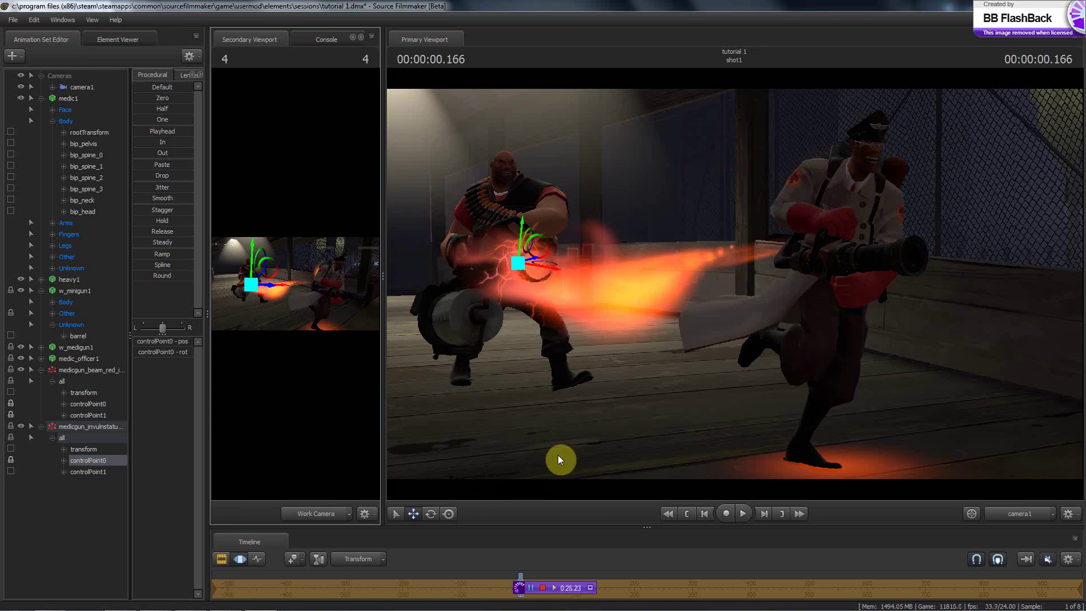
{"action": "left_click_drag", "start_coordinate": [660, 527], "coordinate": [618, 514]}
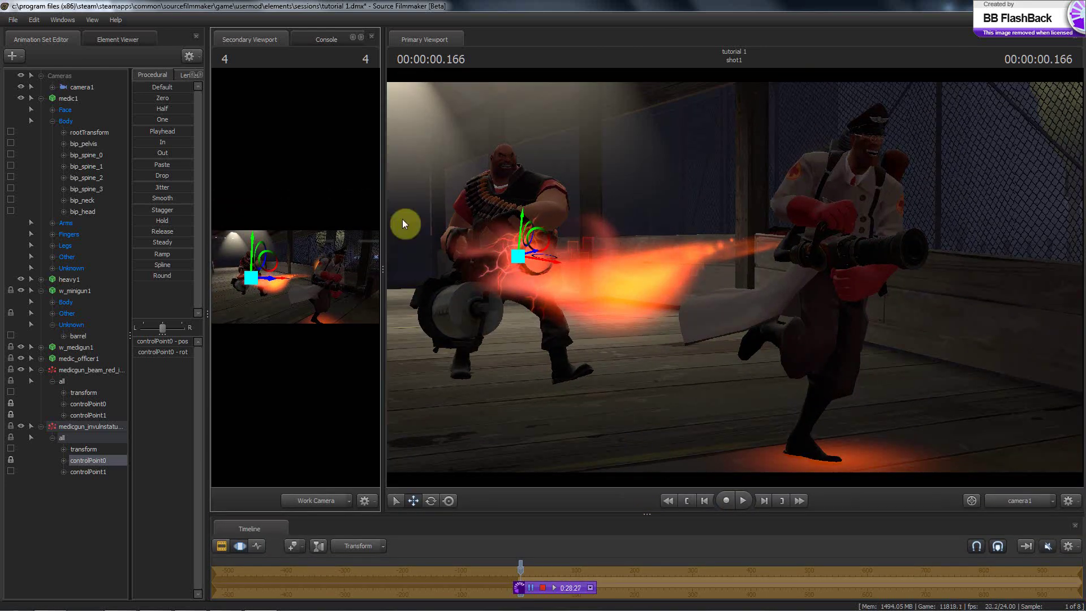